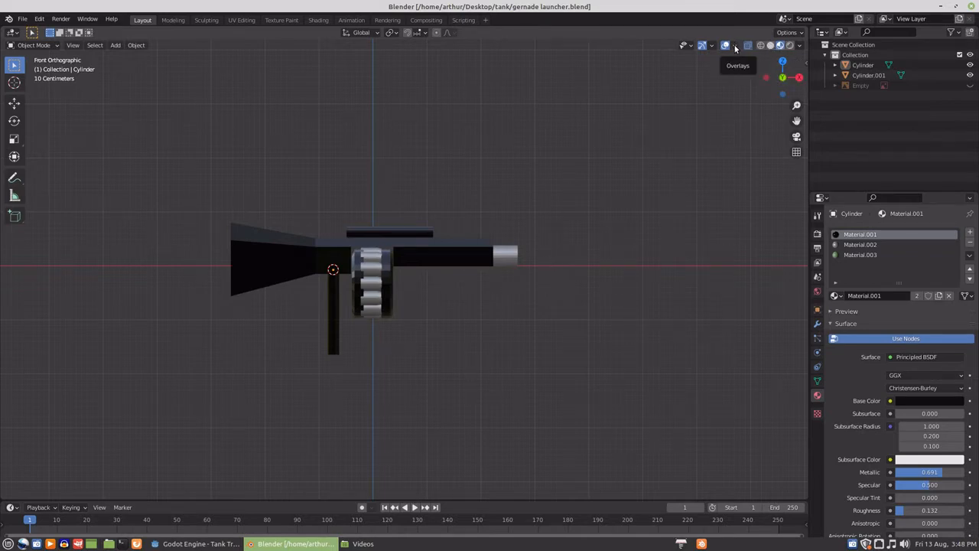
Step: Turn on the Statistics overlay for the 3D viewport
click(736, 46)
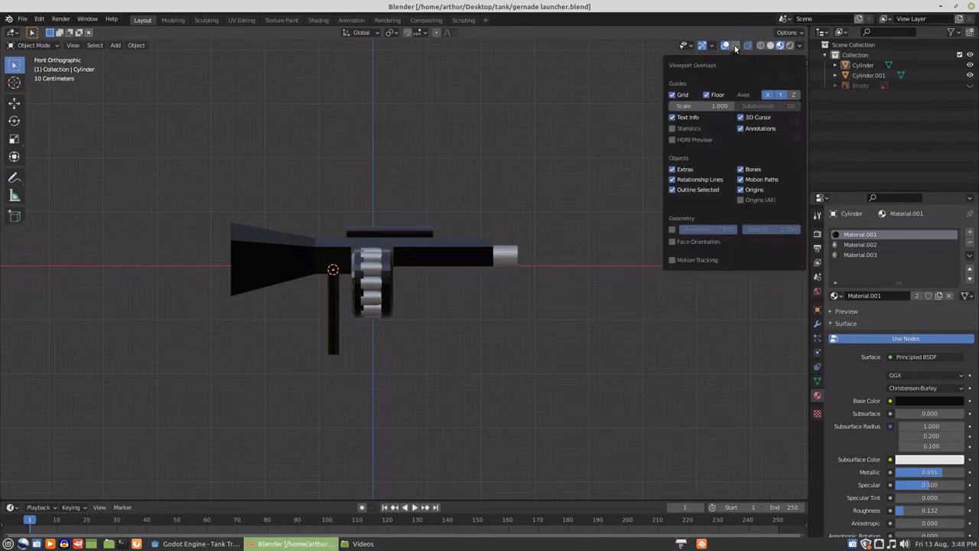
click(673, 129)
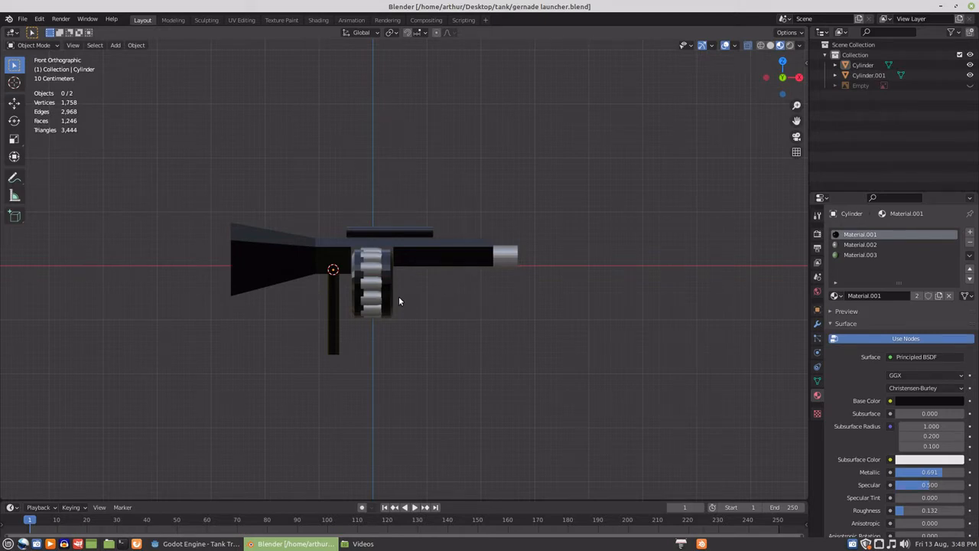
Step: Lengthen the grenade launcher's barrel by moving its muzzle-end vertices forward along X
click(418, 258)
key(Tab)
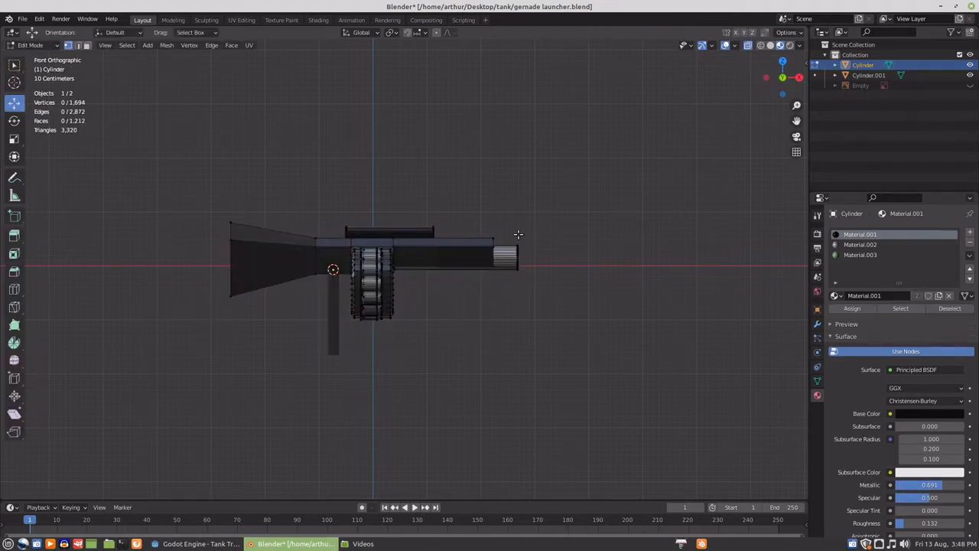
drag(511, 229, 544, 307)
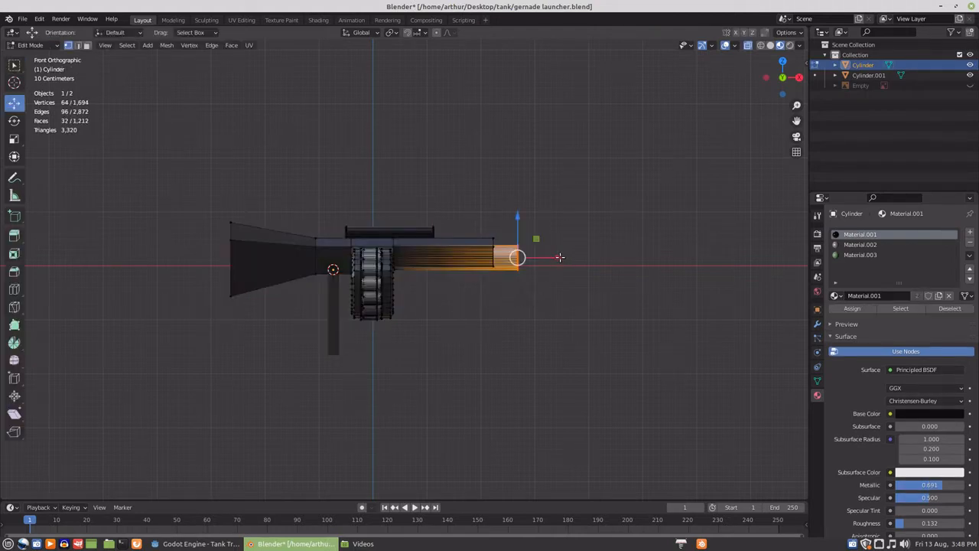
drag(559, 262, 583, 259)
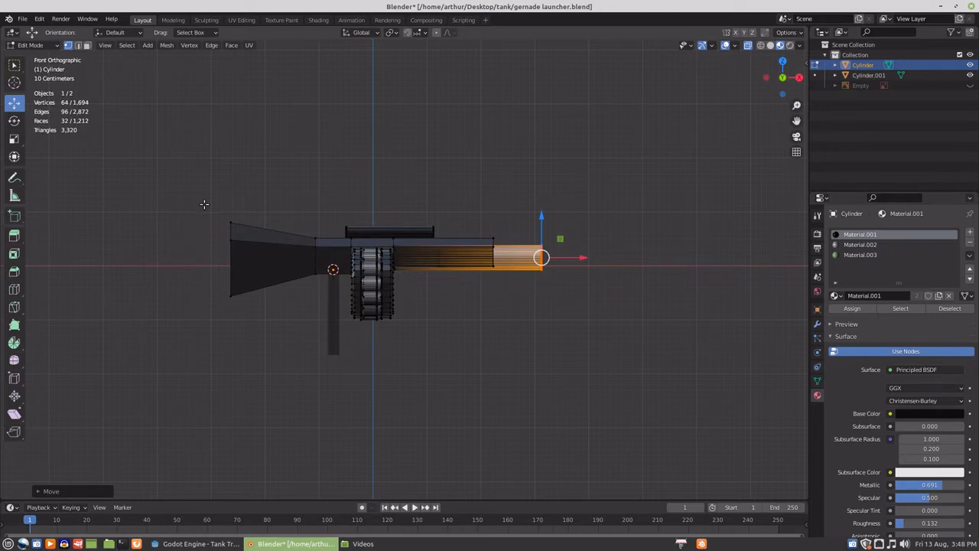
Step: Reshape the stock by lowering its upper rear vertices and extending its rear end backward along X, and clear the selection
drag(203, 203, 247, 252)
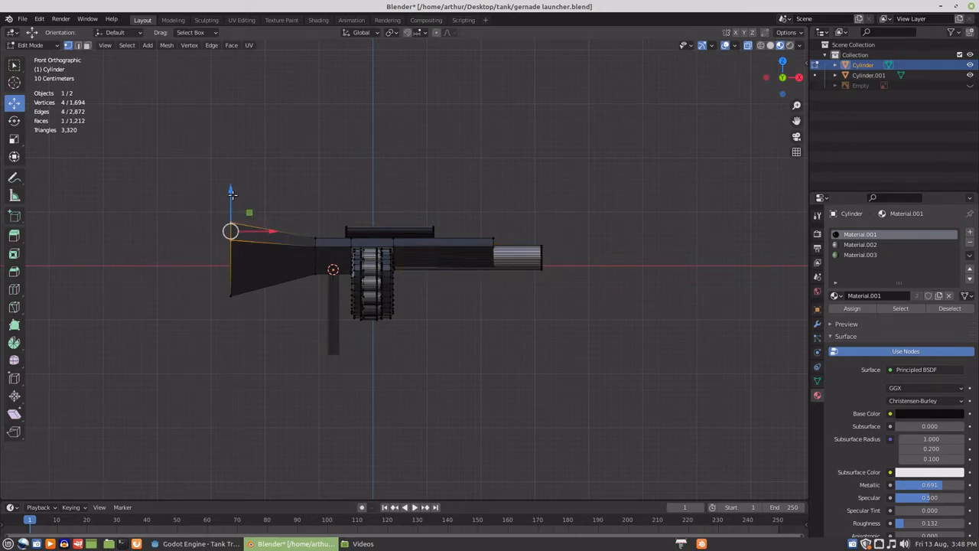
drag(231, 192, 223, 208)
shift+drag(161, 213, 253, 322)
drag(273, 261, 246, 285)
click(275, 330)
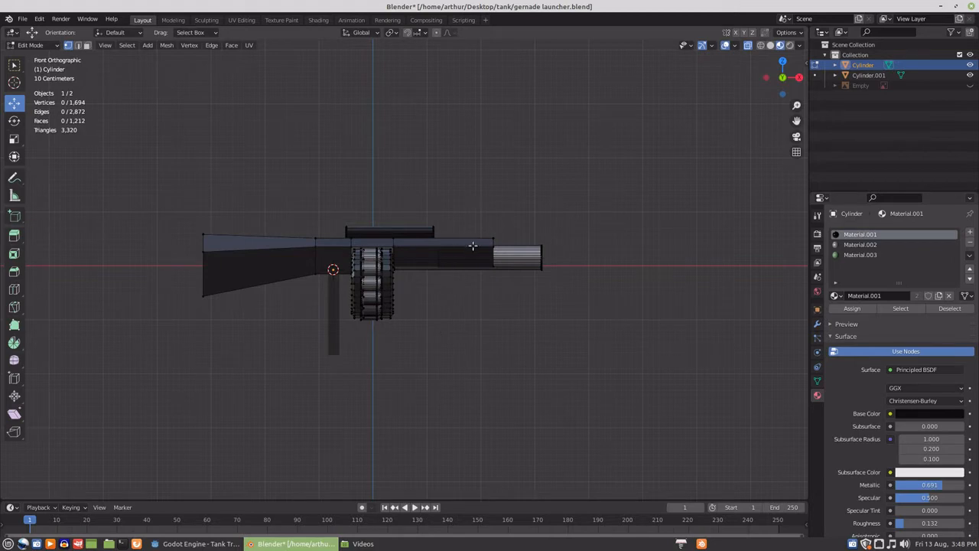
Step: Snap the 3D cursor to the centre of the barrel's muzzle-end vertices
drag(537, 228, 560, 293)
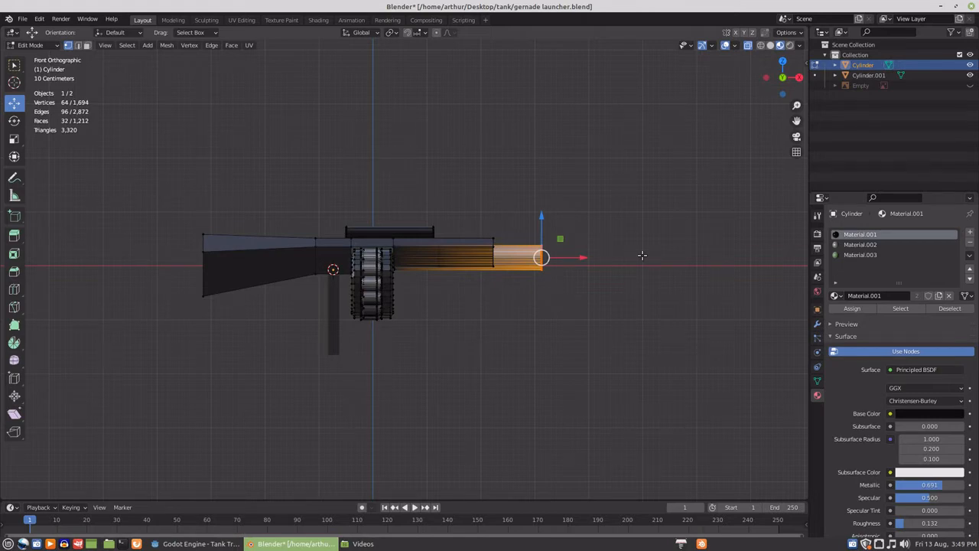
key(shift+s)
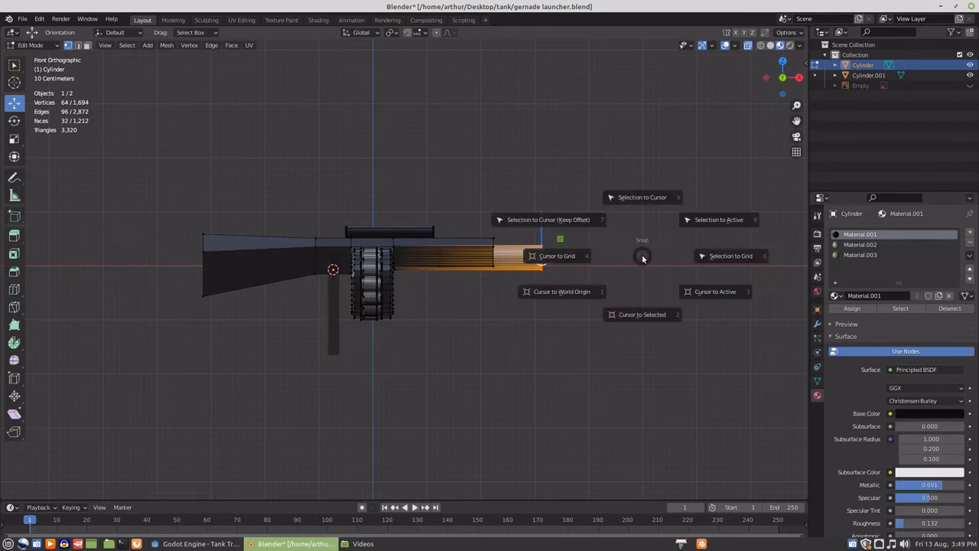
click(645, 314)
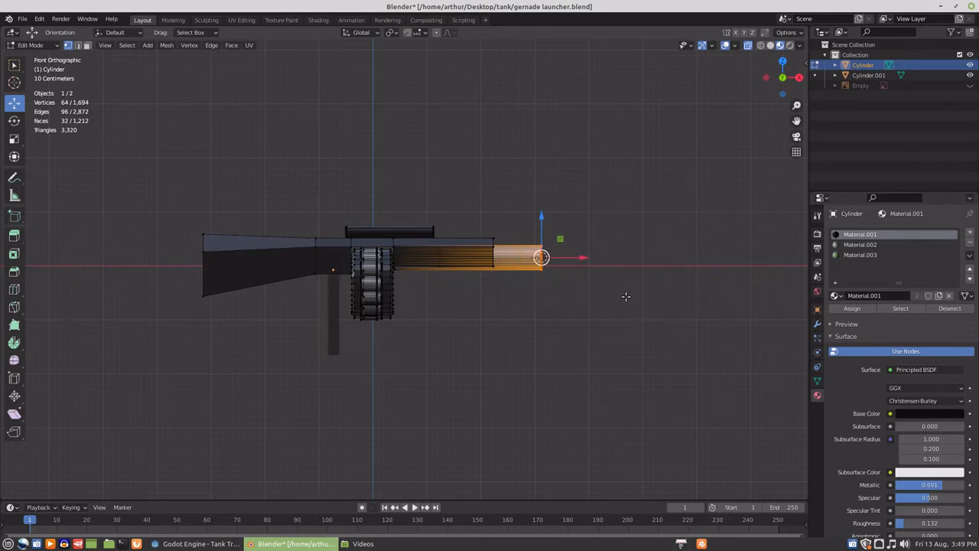
Step: Copy the Z location of the 3D cursor at the muzzle and deselect the muzzle vertices
click(806, 65)
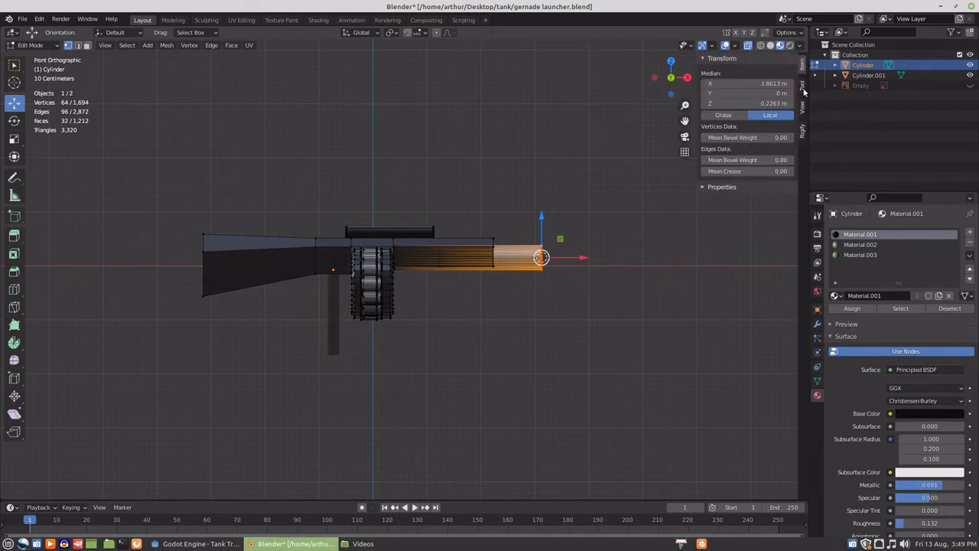
click(804, 111)
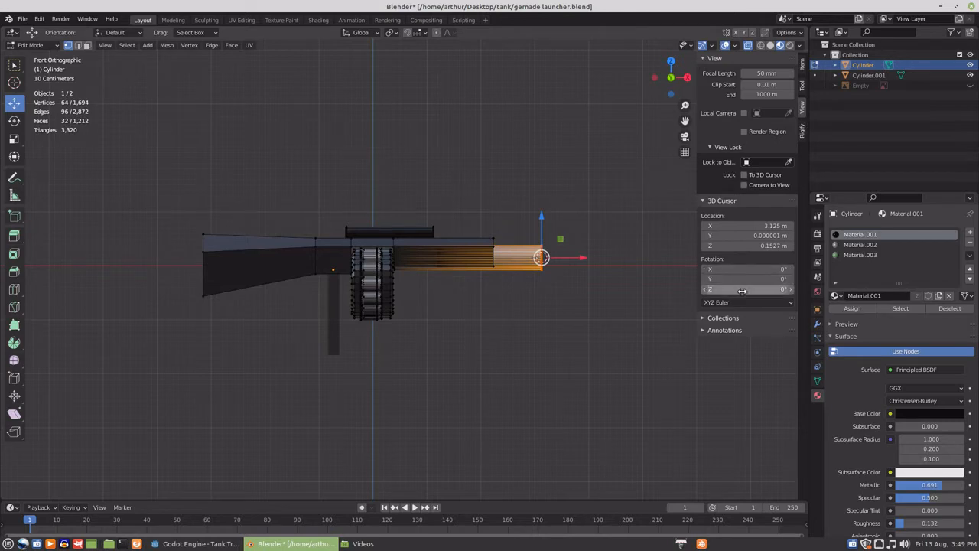
click(742, 246)
key(ctrl+c)
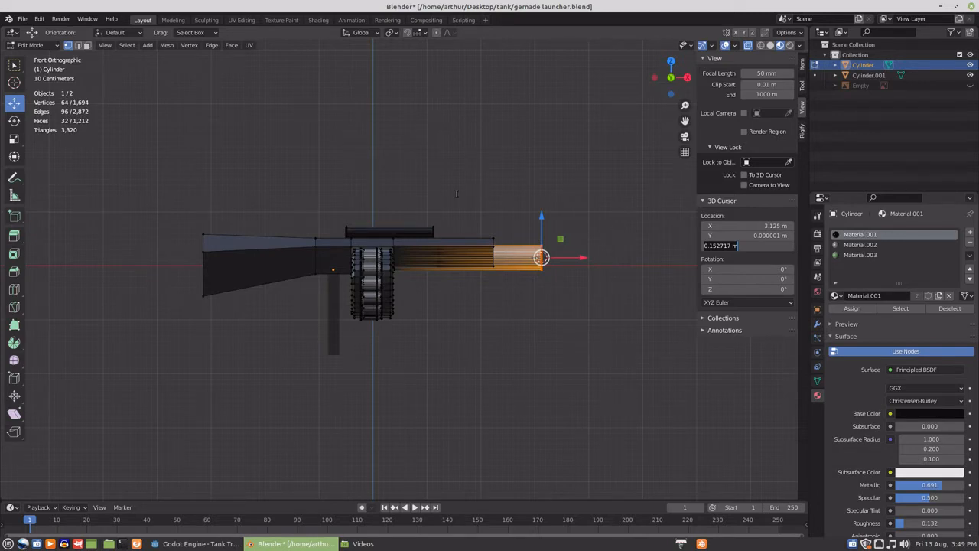
key(Tab)
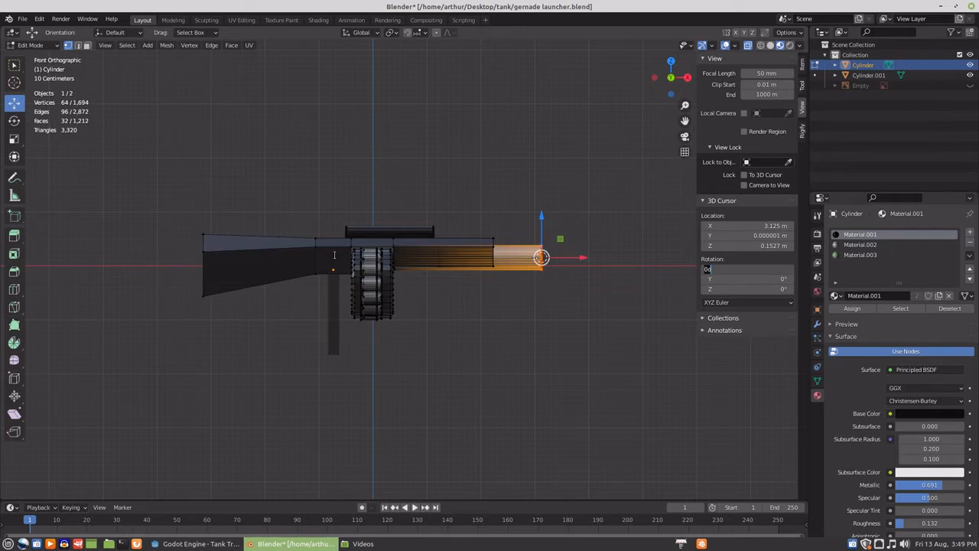
key(Return)
key(alt+a)
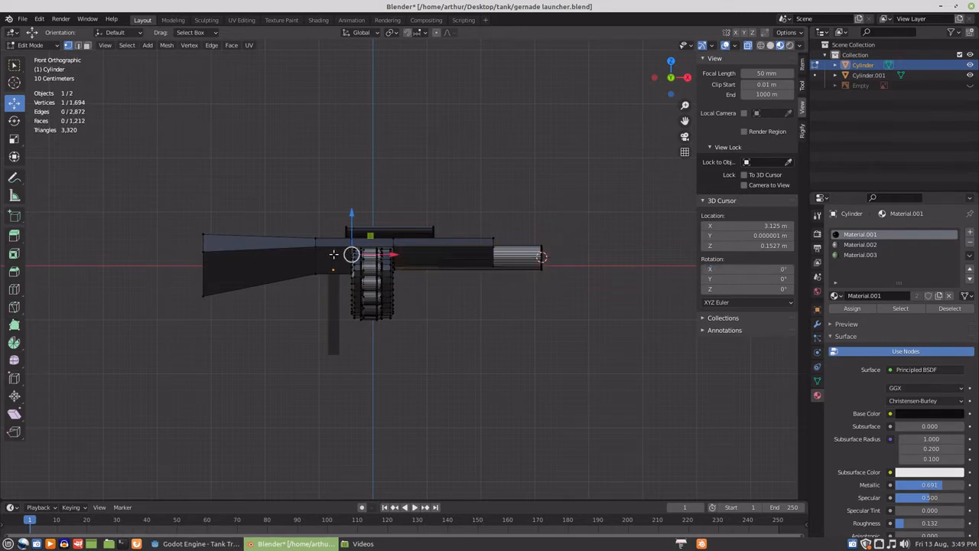
Step: Snap the 3D cursor to the launcher object's origin and set the cursor's Z location to the copied 0.152717 m
key(Tab)
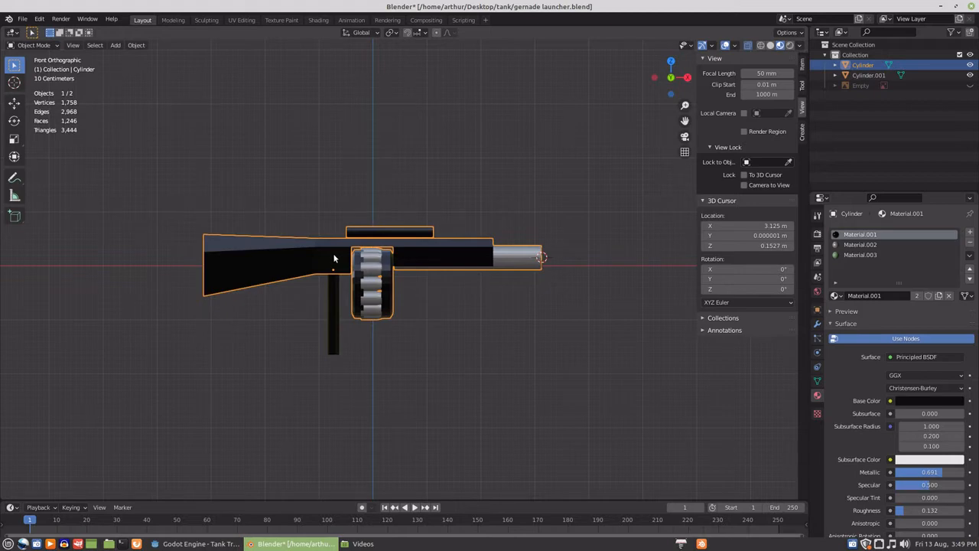
key(shift+s)
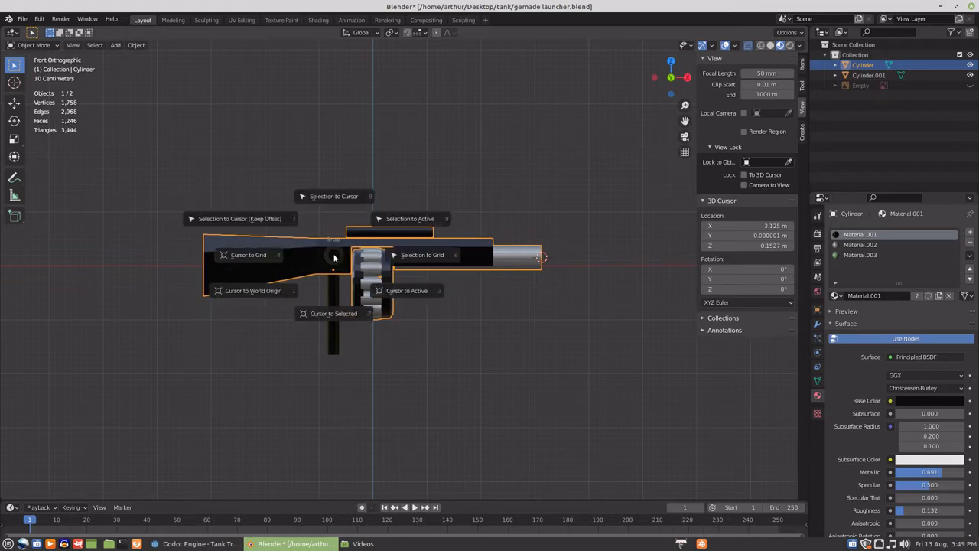
click(336, 313)
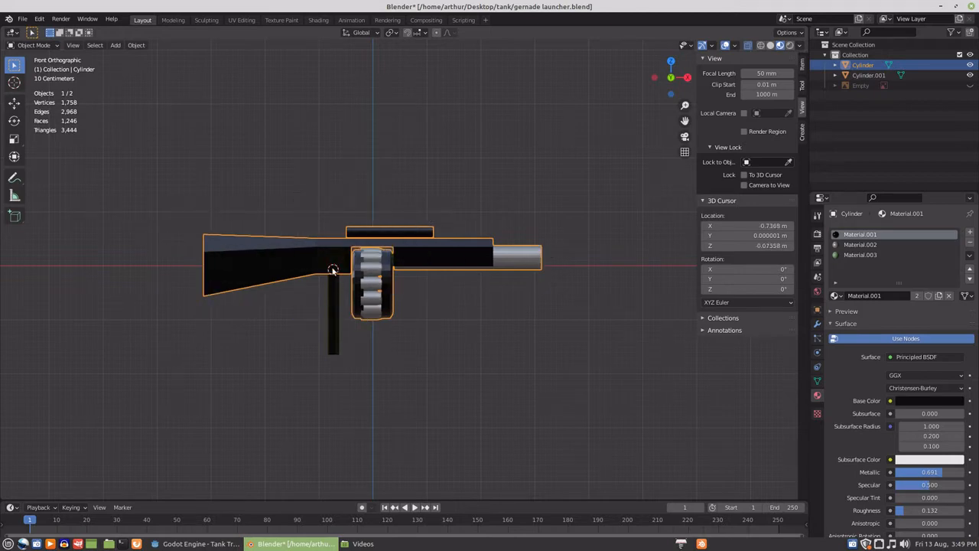
click(750, 246)
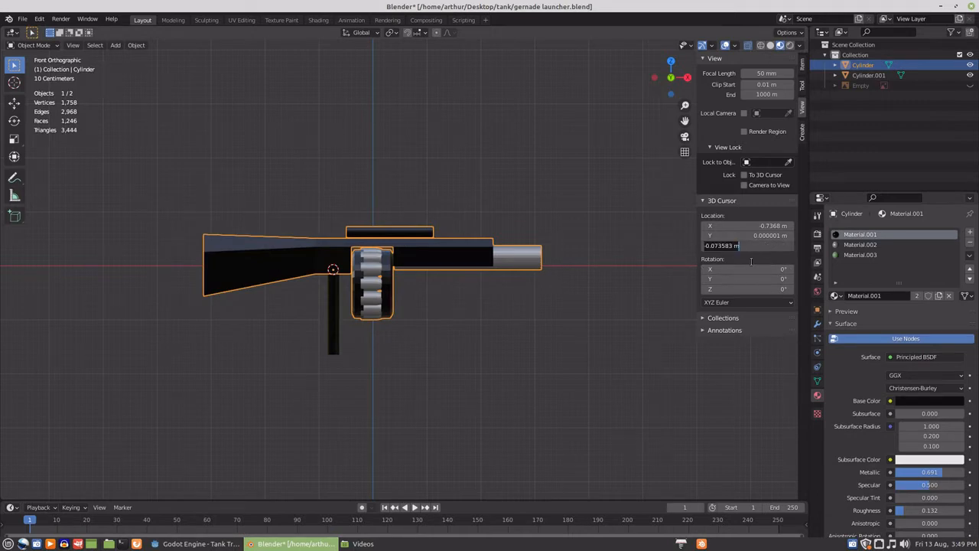
key(ctrl+v)
key(Return)
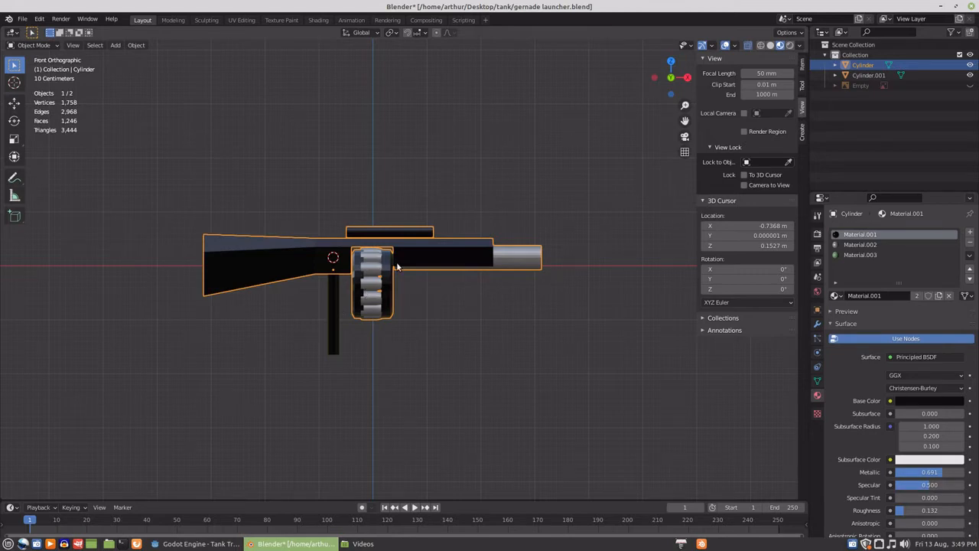
Step: Move all the stock vertices backward along X to lengthen the rear of the launcher's body, and return to Object Mode
key(Tab)
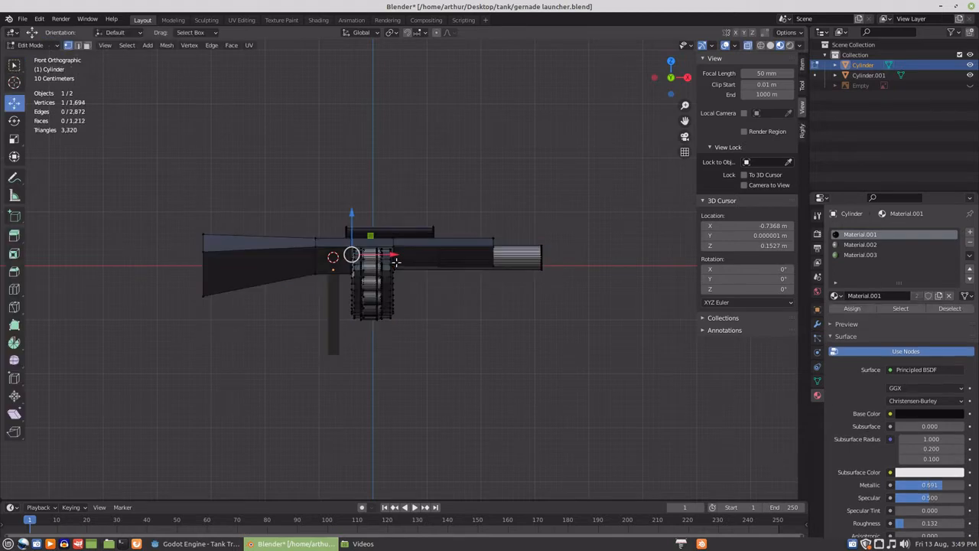
drag(174, 201, 322, 337)
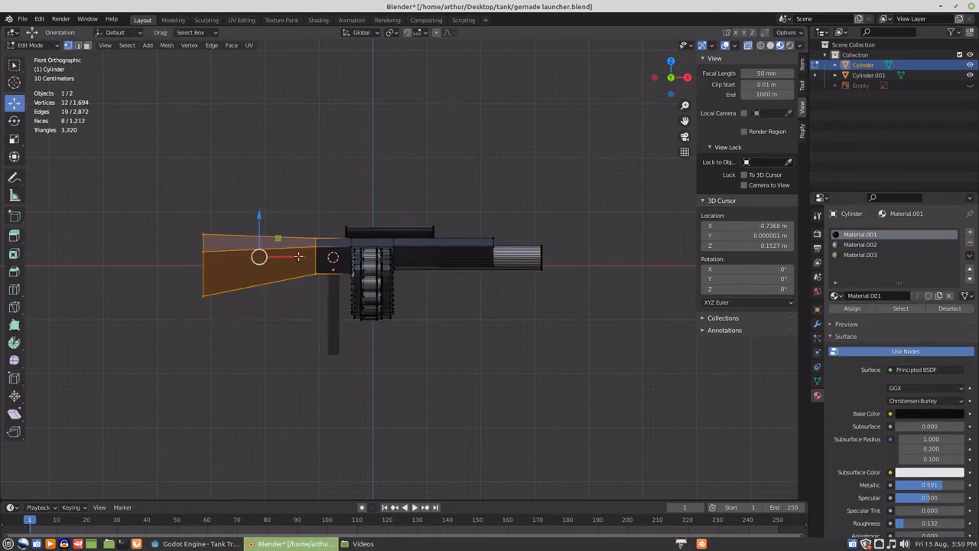
drag(298, 258, 278, 259)
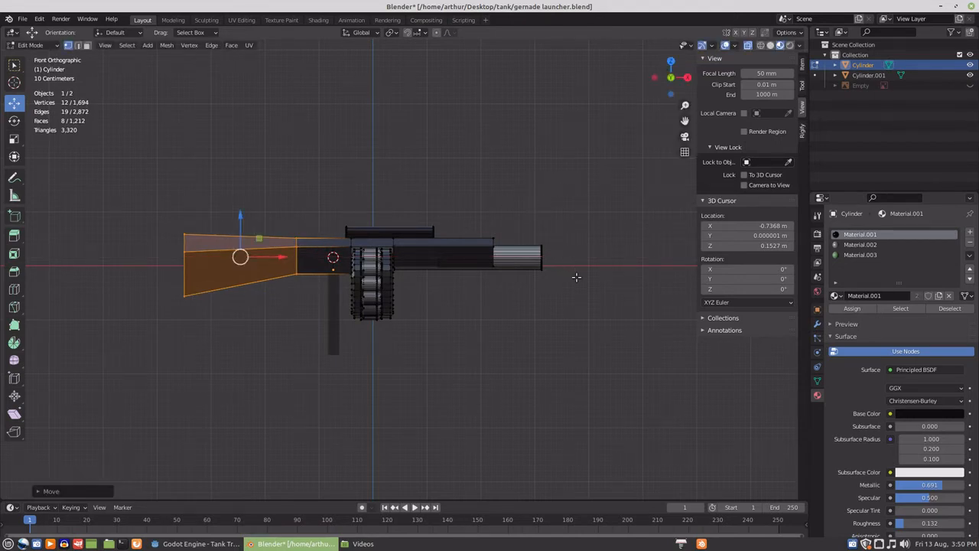
key(Tab)
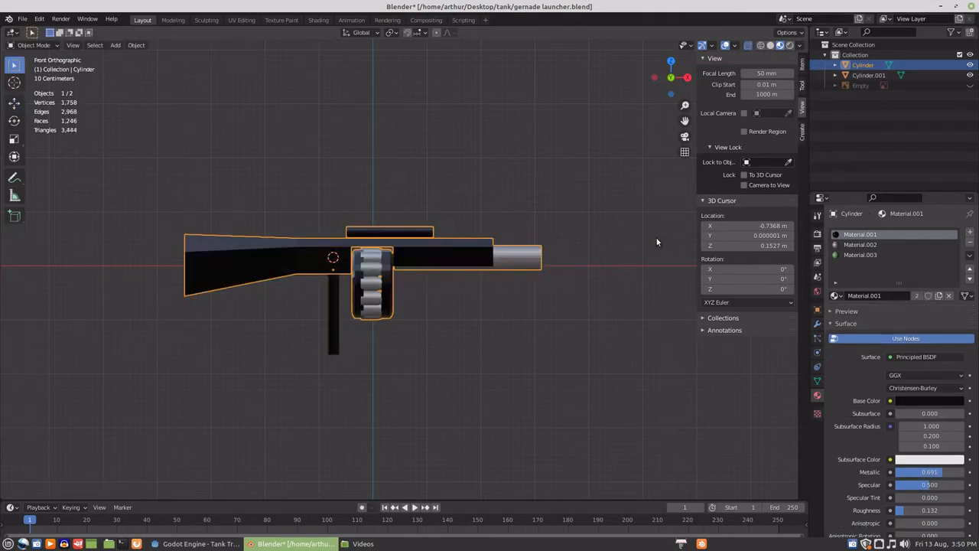
Step: Shift the 3D cursor's X location to -0.9368 m and set the launcher's origin to the 3D cursor
click(703, 227)
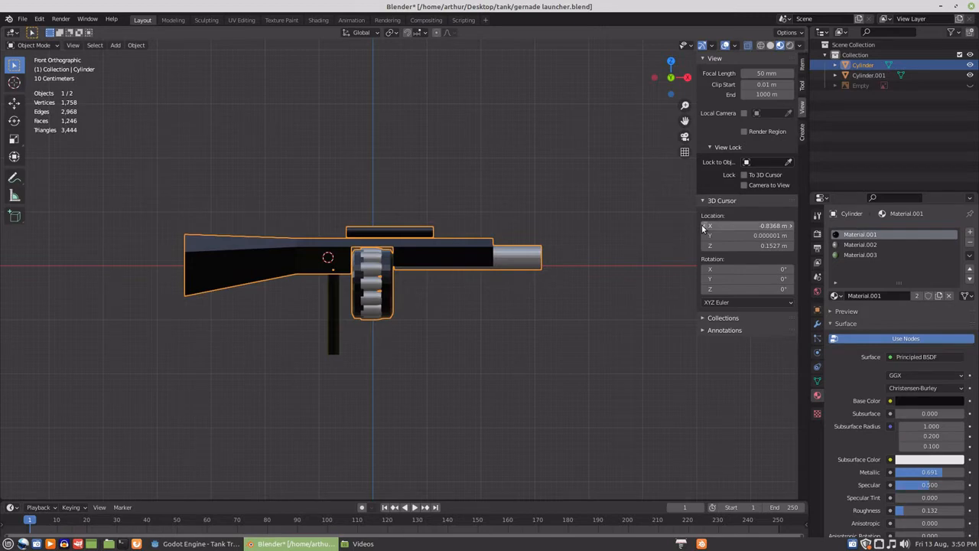
click(703, 227)
click(136, 45)
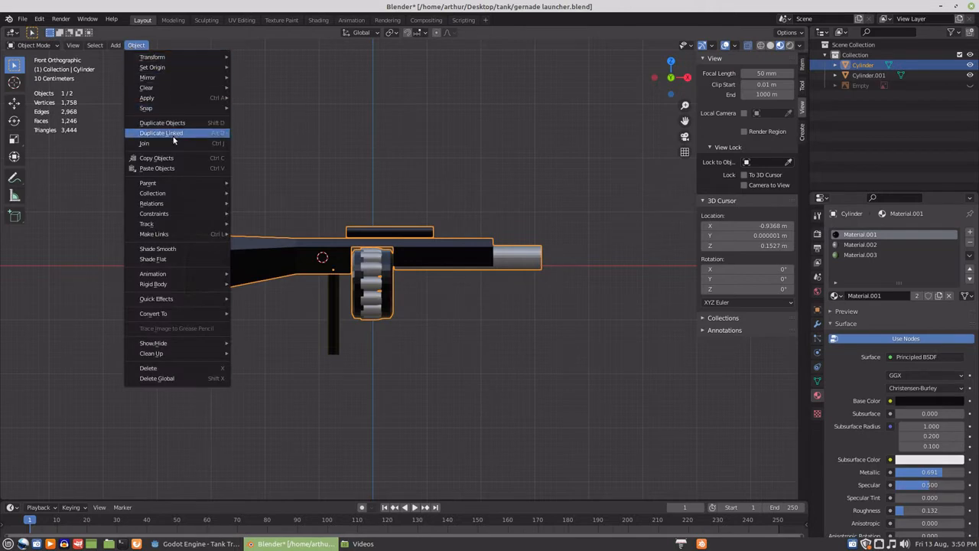
mouse_move(170, 68)
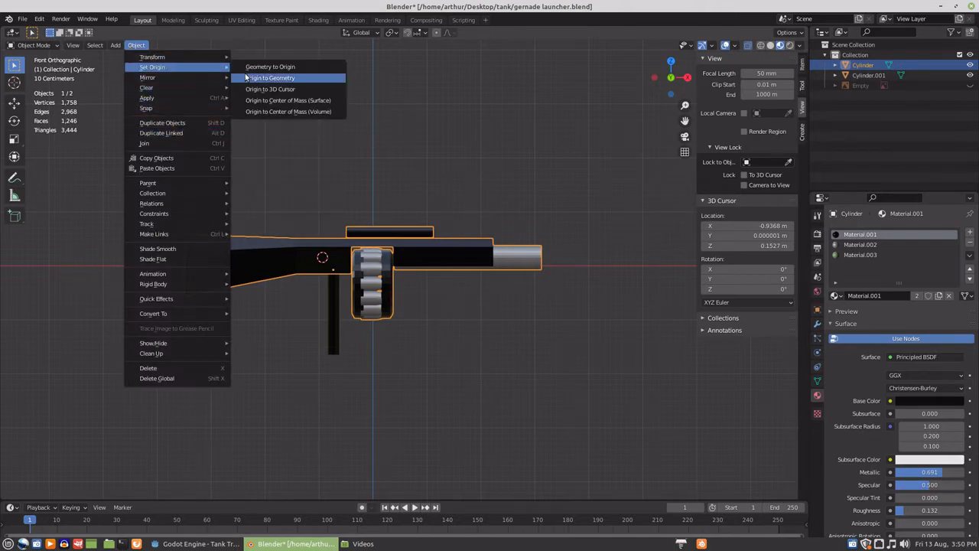
click(266, 89)
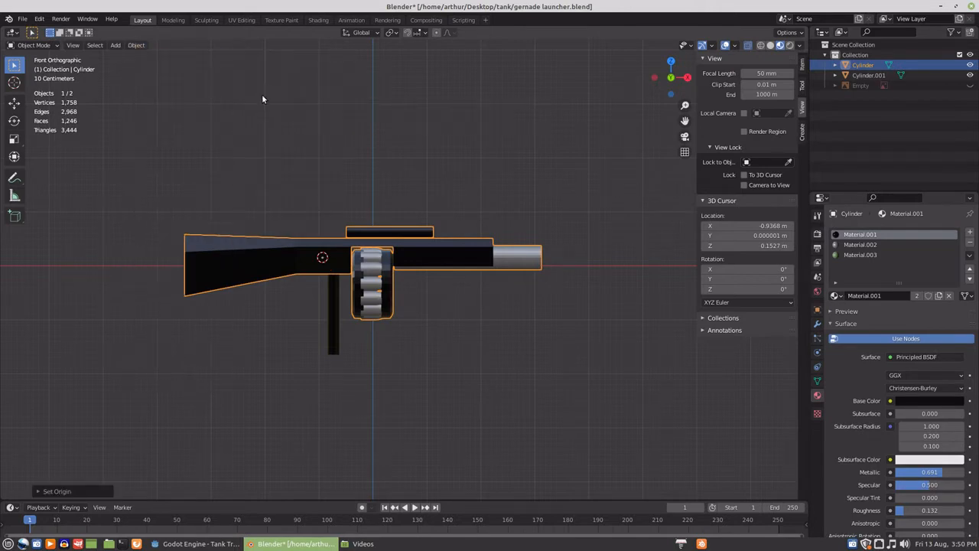
Step: Delete the separate vertical post object Cylinder.001 beneath the launcher
click(336, 320)
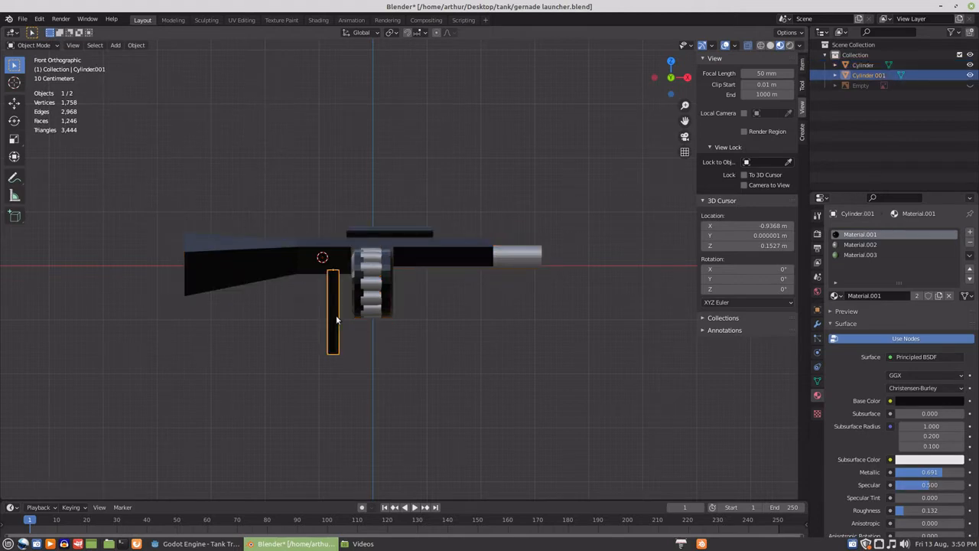
key(x)
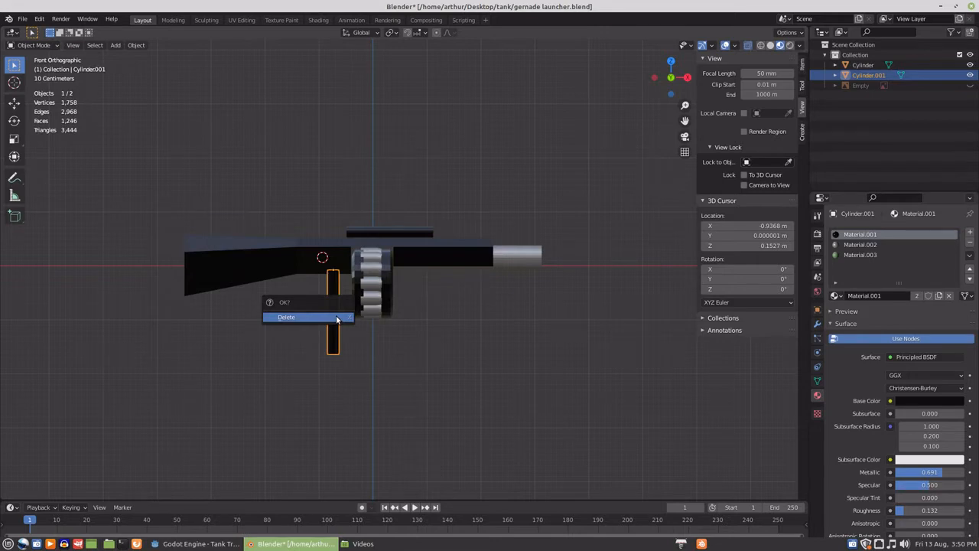
click(337, 318)
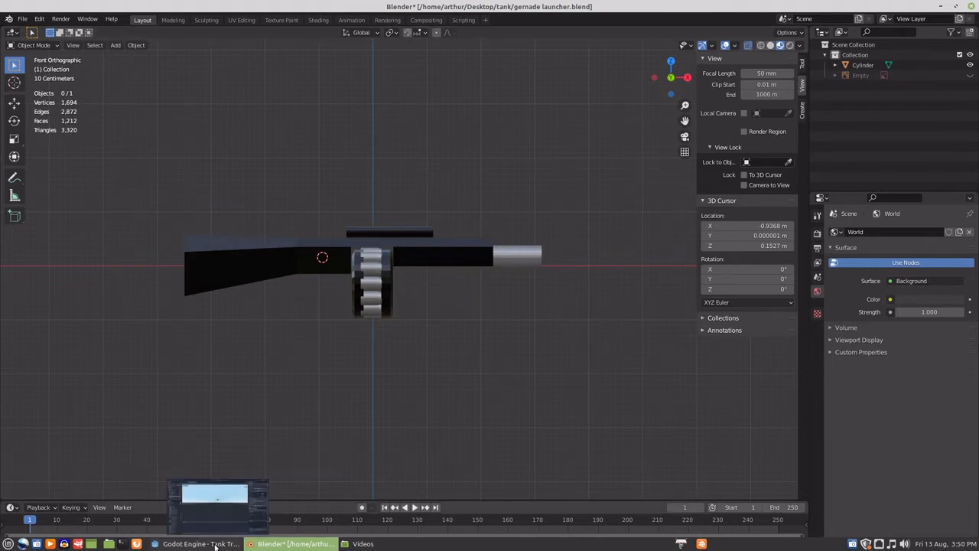
Step: Switch to Godot and enlarge the scene tree to examine the nodes under the AbramsEnemy turret
click(200, 501)
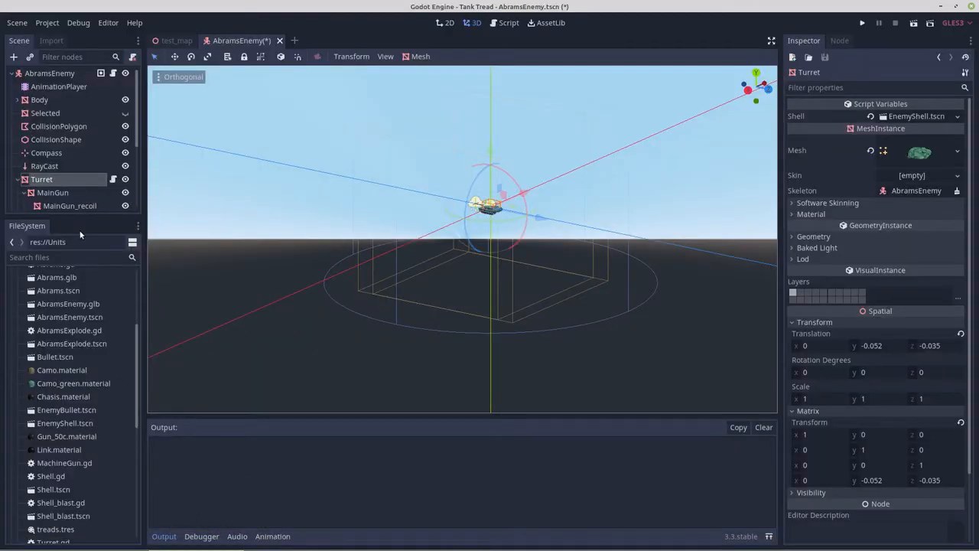
drag(72, 219, 71, 429)
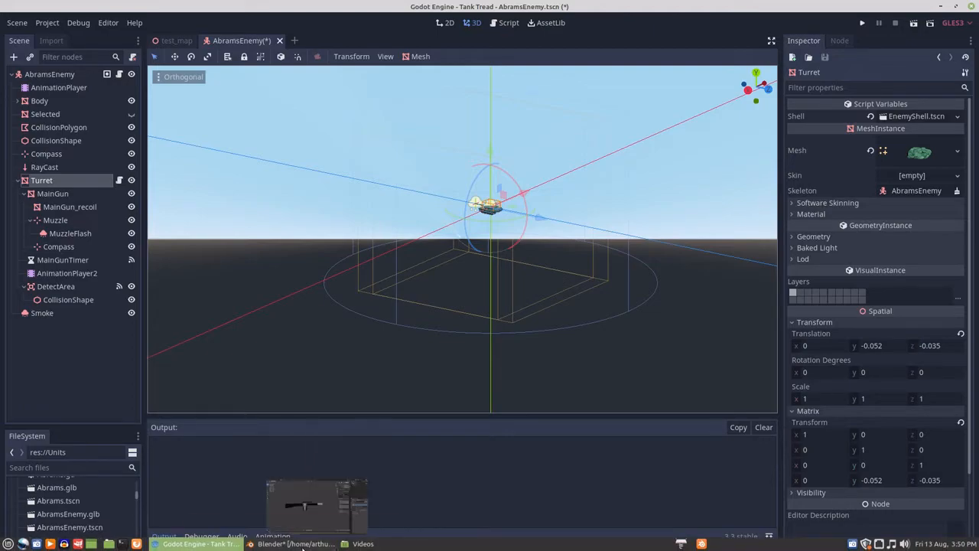
Step: Switch to Blender and separate the launcher's front barrel tube from the Cylinder mesh into its own object
click(302, 544)
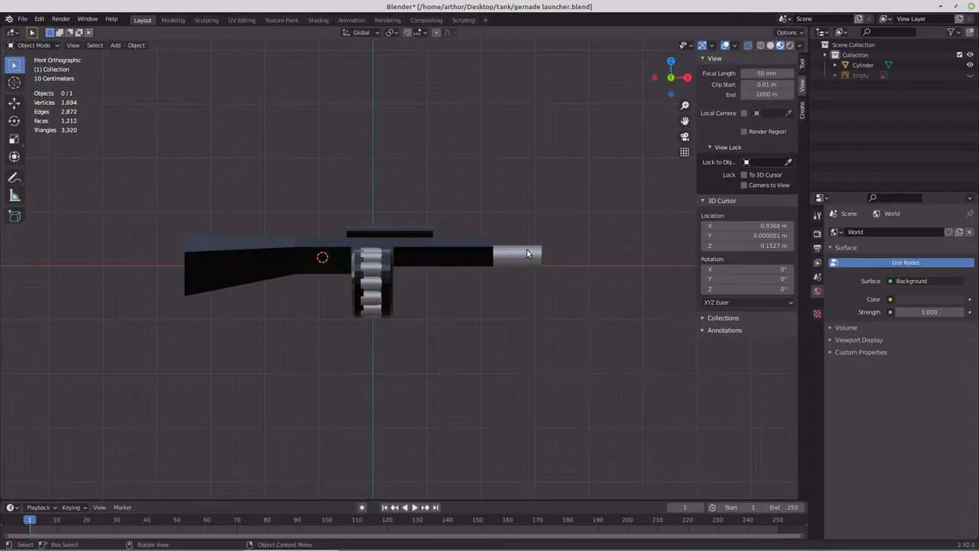
click(480, 258)
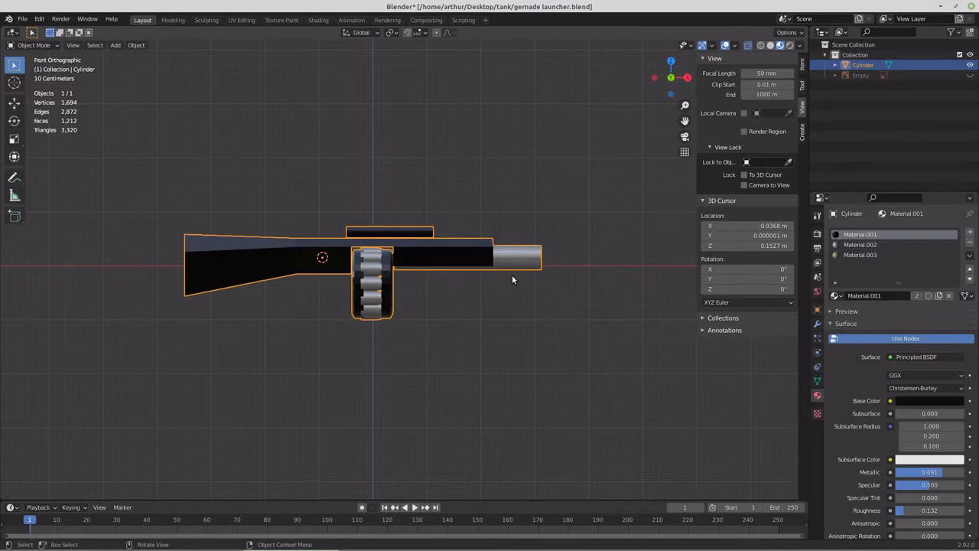
key(Tab)
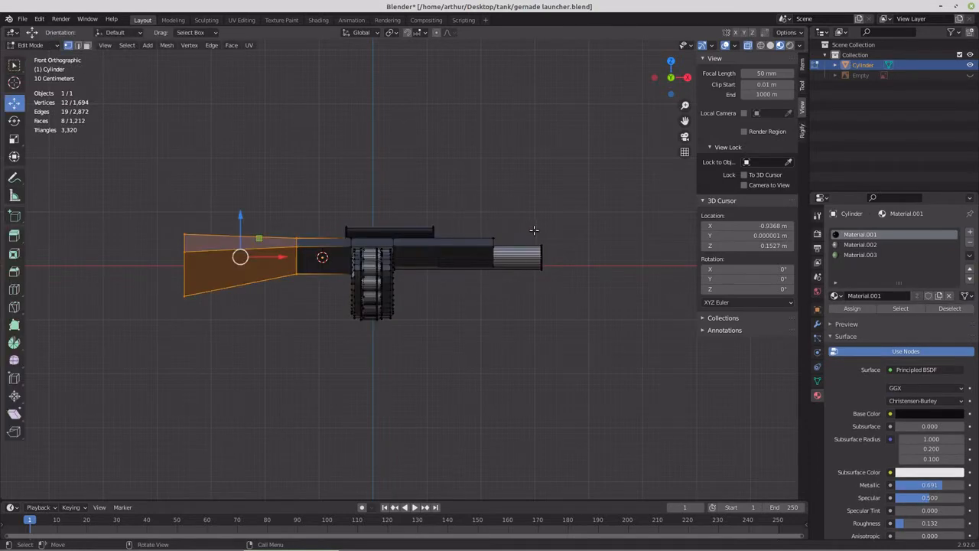
drag(534, 228, 567, 289)
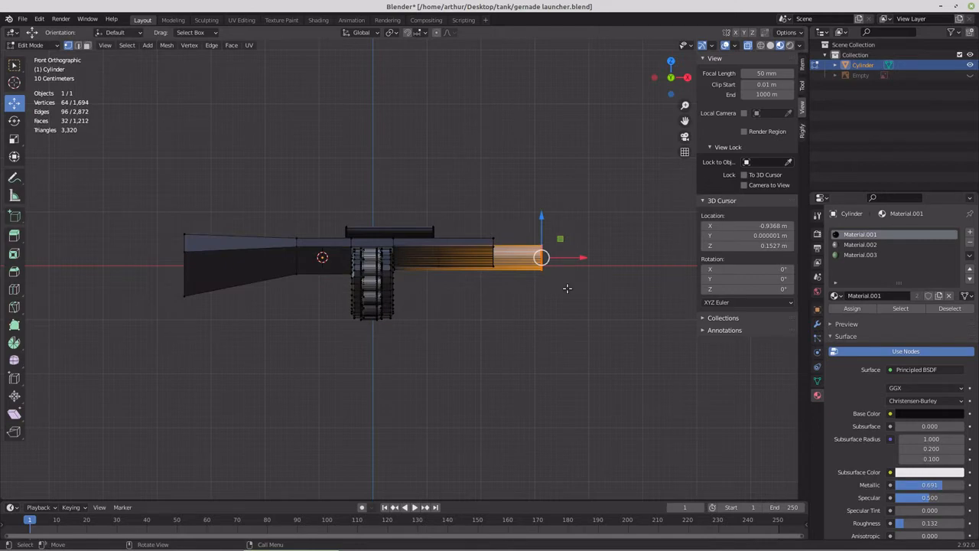
key(ctrl+KP_Add)
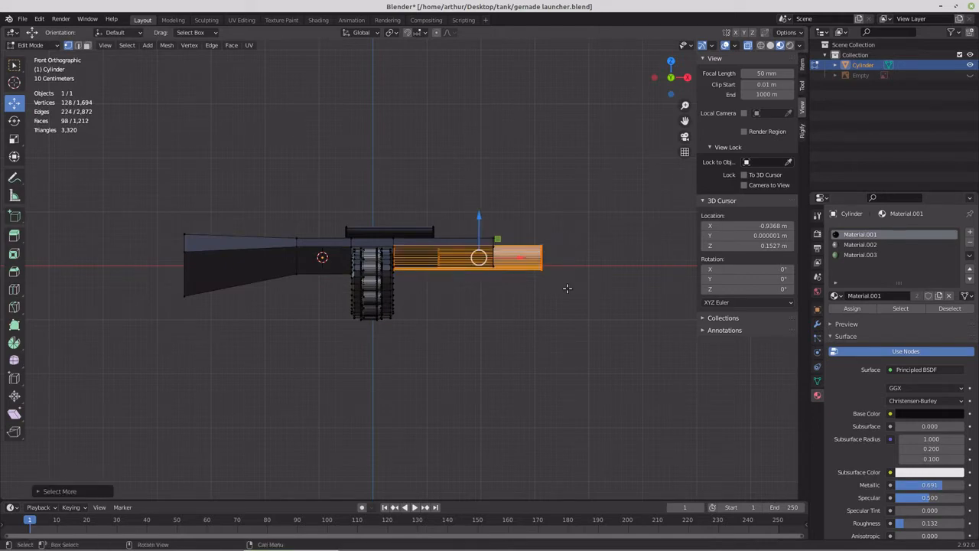
key(p)
click(567, 289)
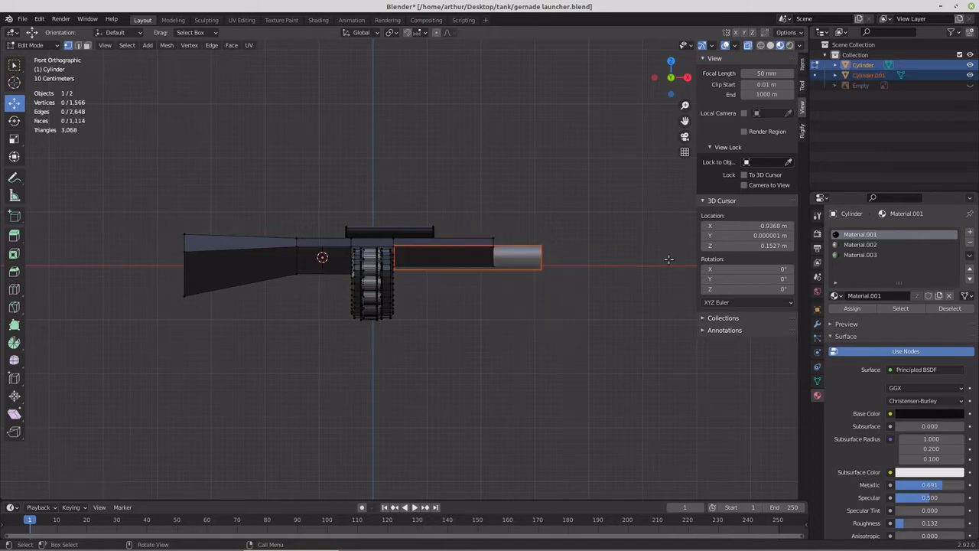
Step: Rename the main body object as Launcher and the separated barrel object as Launcher_recoil
double_click(863, 66)
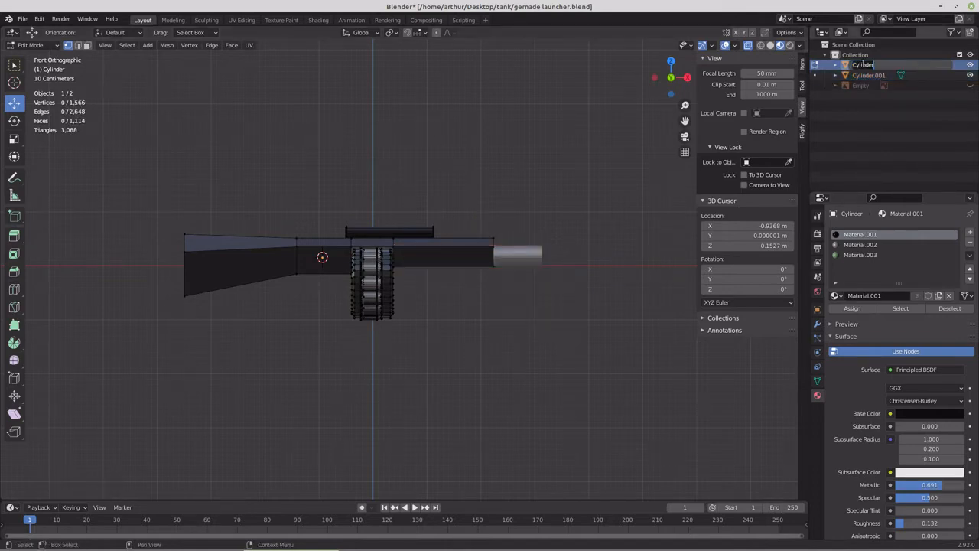
text(Launcher)
key(Return)
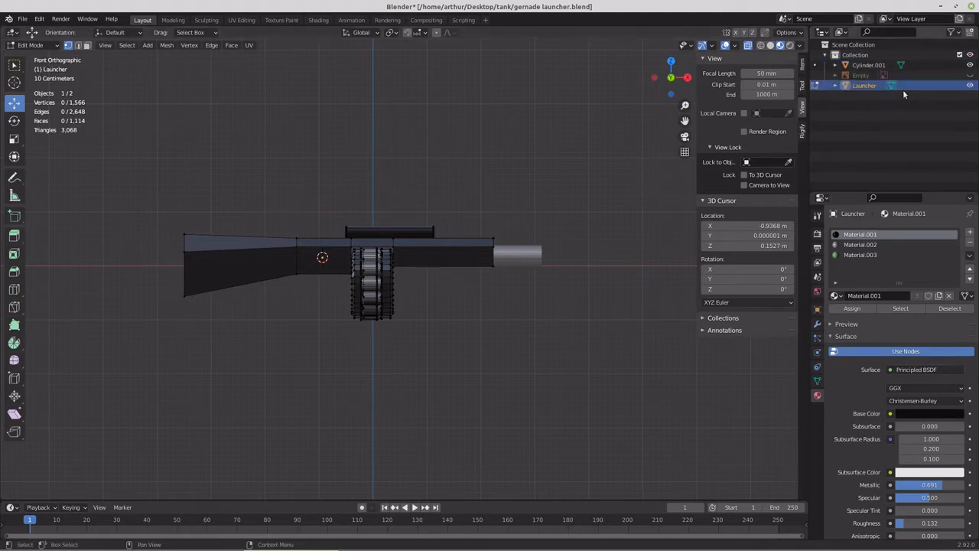
click(869, 65)
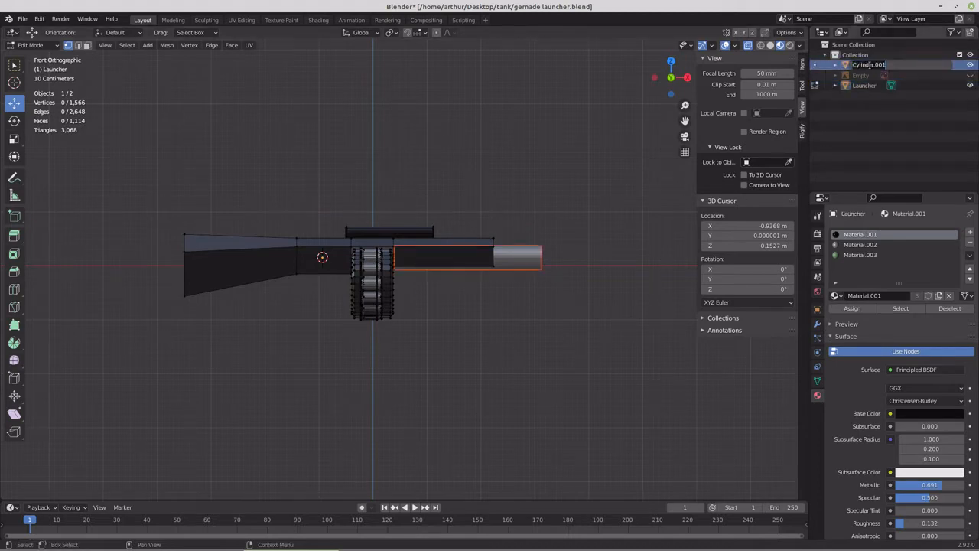
double_click(869, 65)
text(Launcher_recoil)
key(Return)
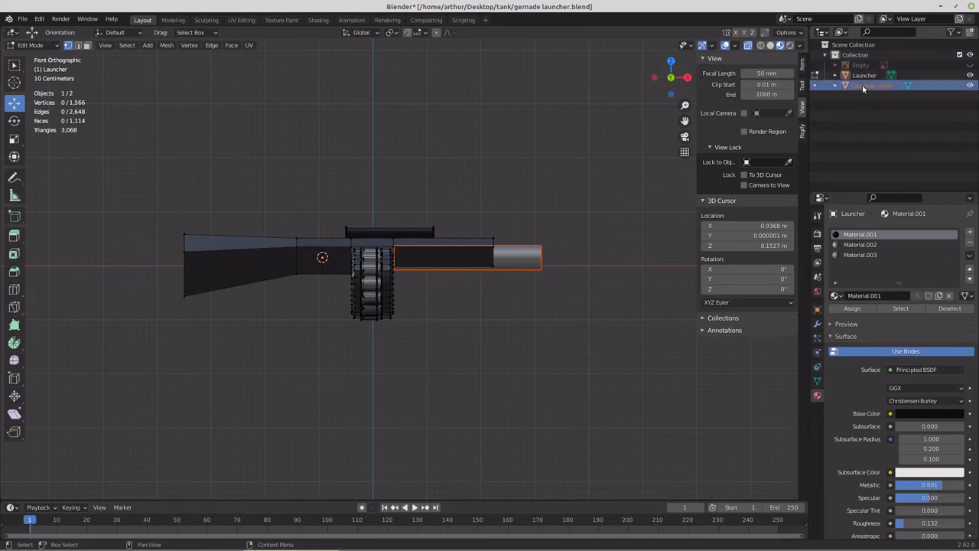
Step: Parent Launcher_recoil to Launcher, return to Object Mode and deselect everything
drag(862, 84, 862, 77)
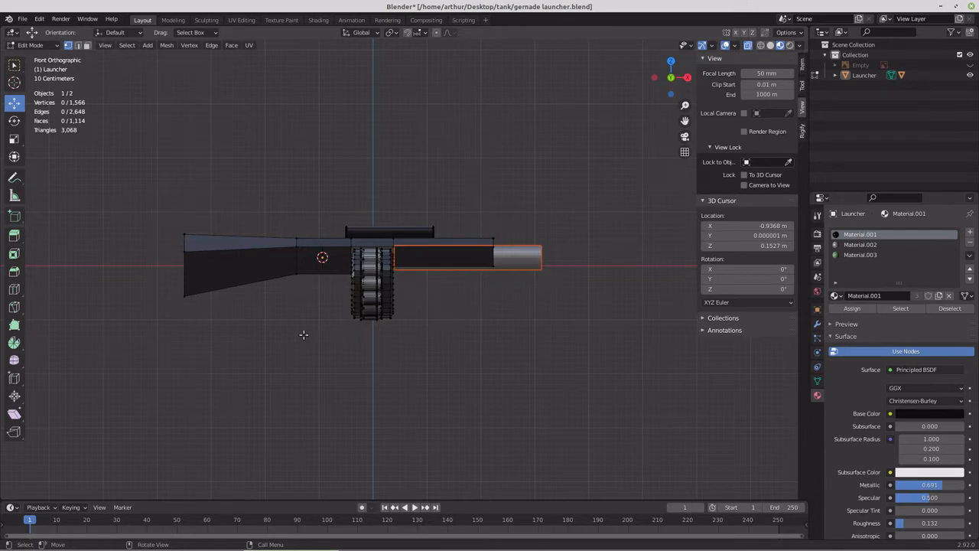
key(Tab)
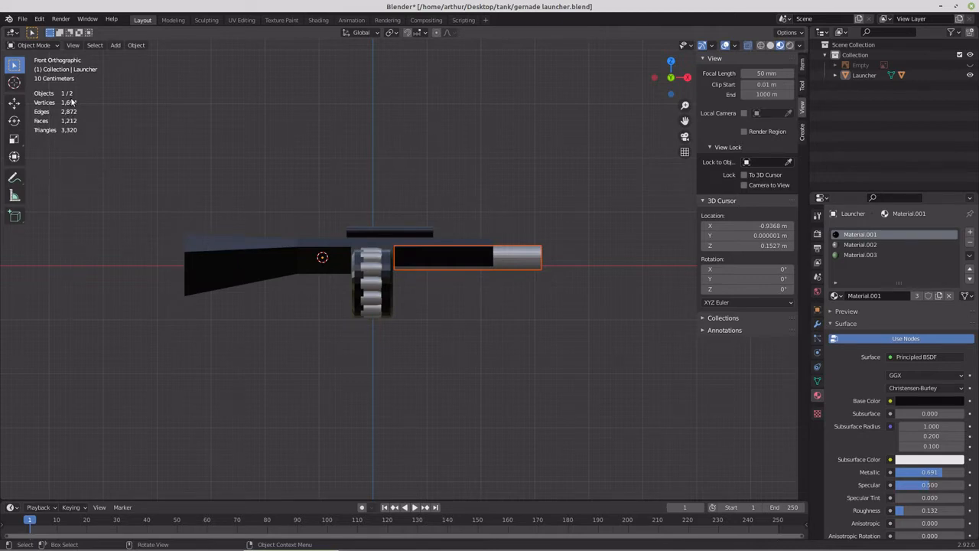
click(257, 267)
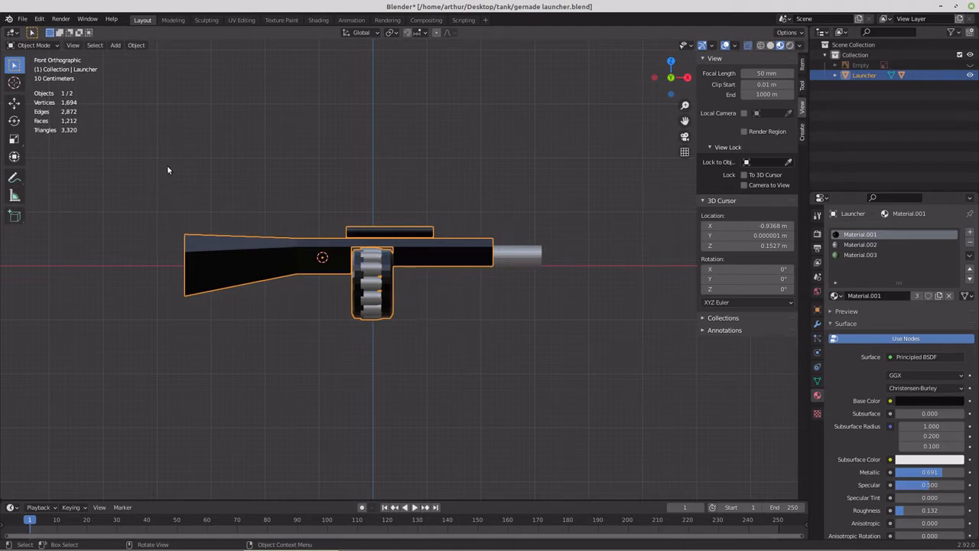
click(501, 312)
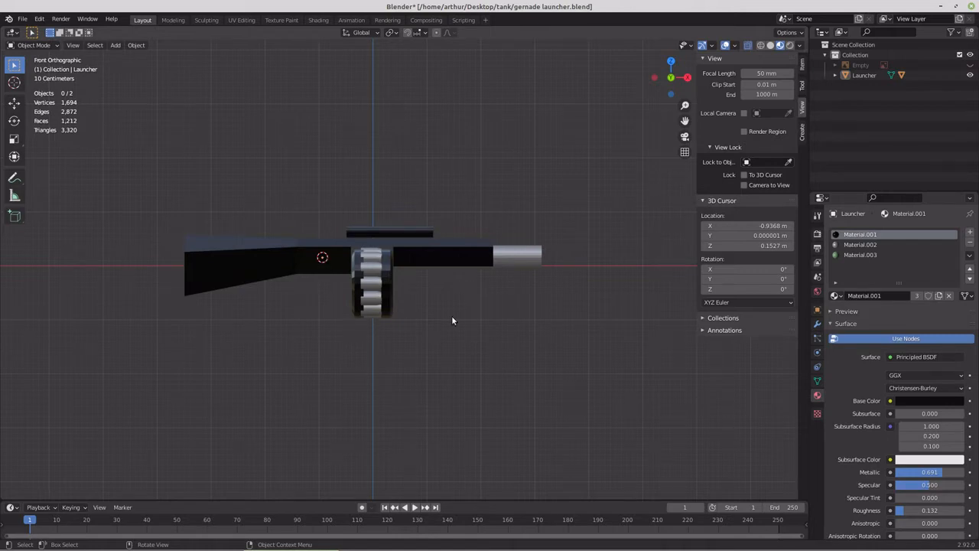
Step: Add a UV sphere at the 3D cursor and merge all its vertices into a single point at the cursor
key(shift+a)
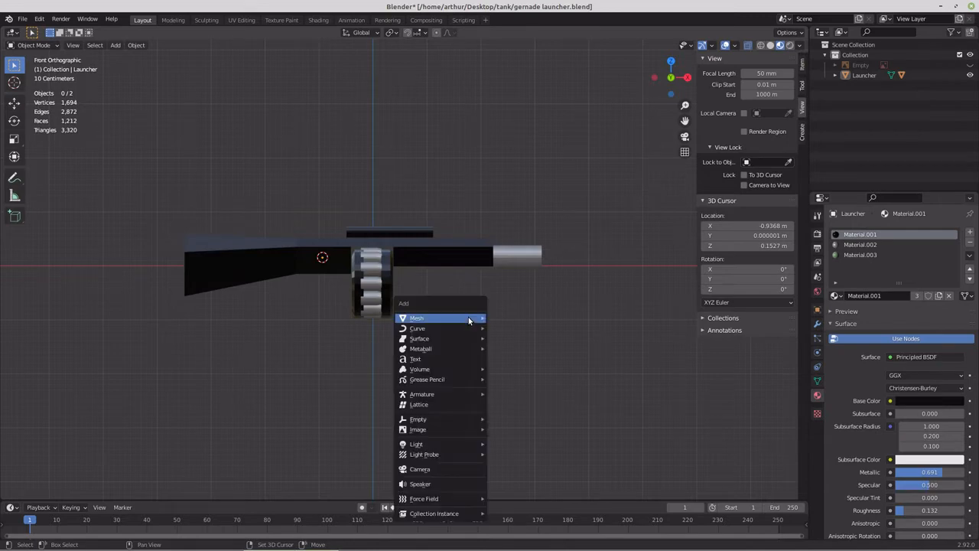
mouse_move(469, 320)
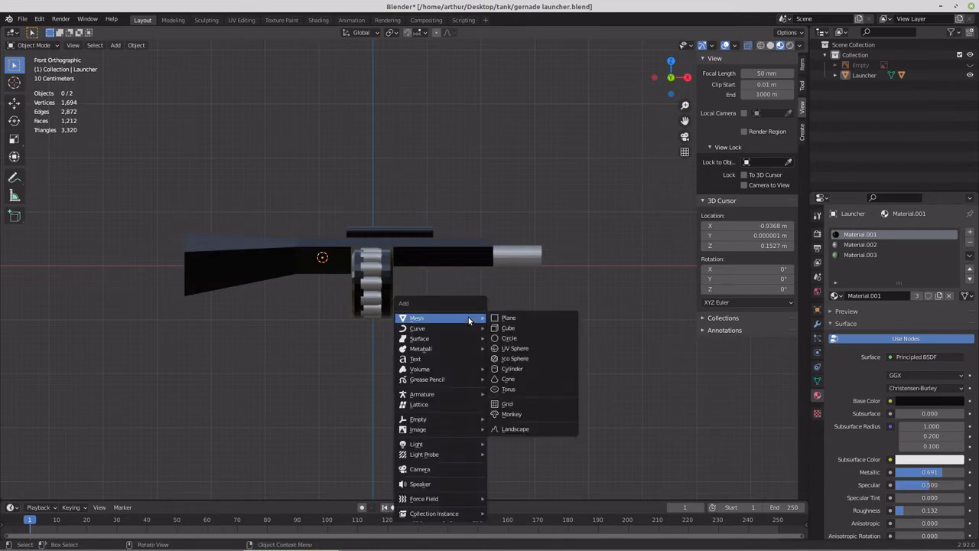
click(514, 349)
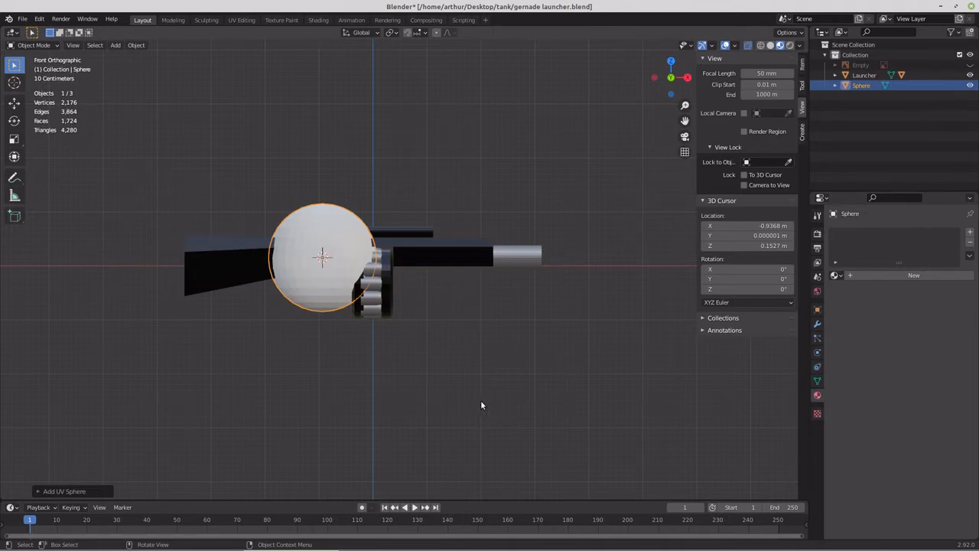
key(Tab)
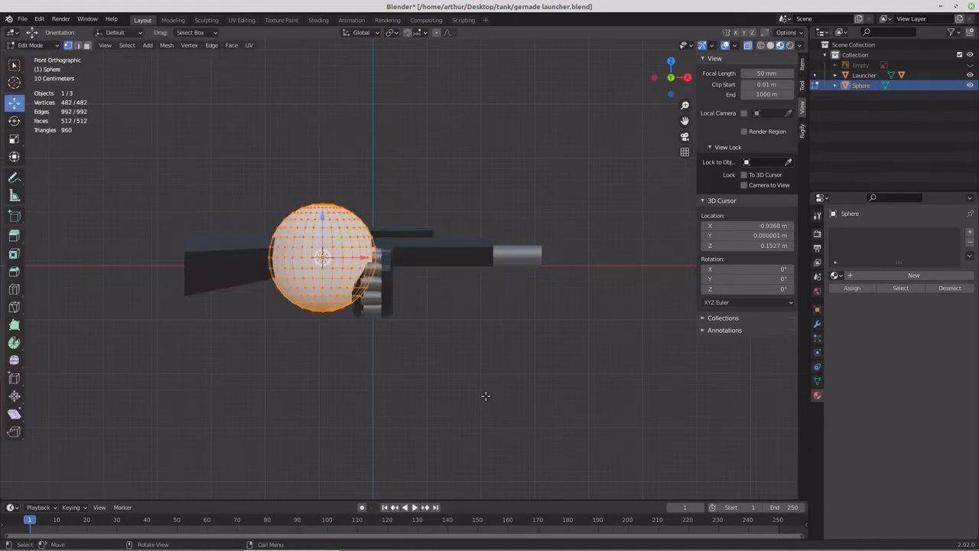
key(m)
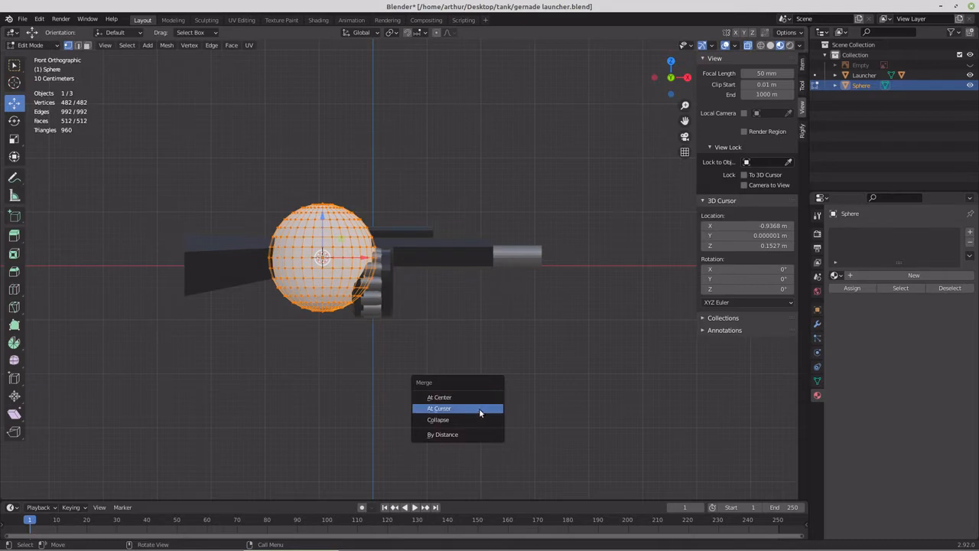
click(480, 409)
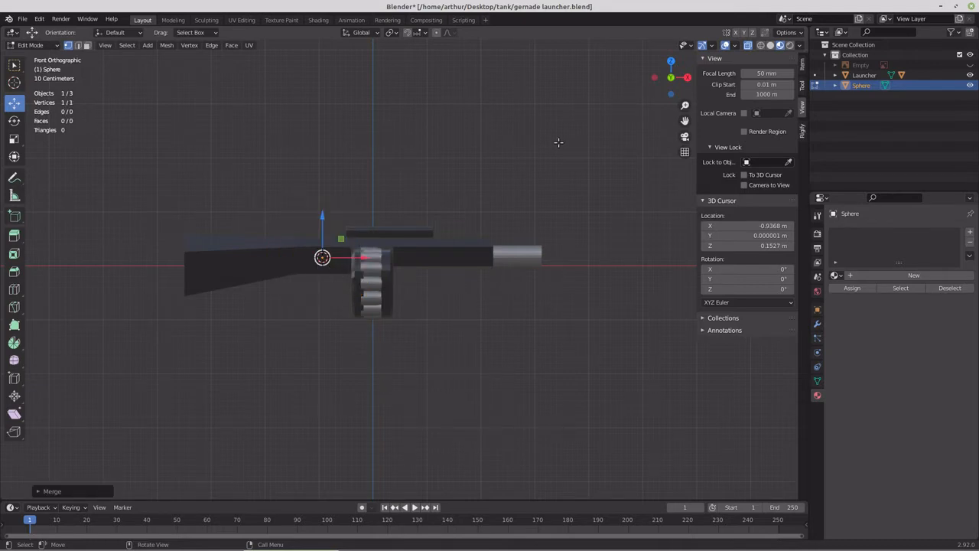
Step: Rename the single-vertex Sphere object as Turret
double_click(862, 86)
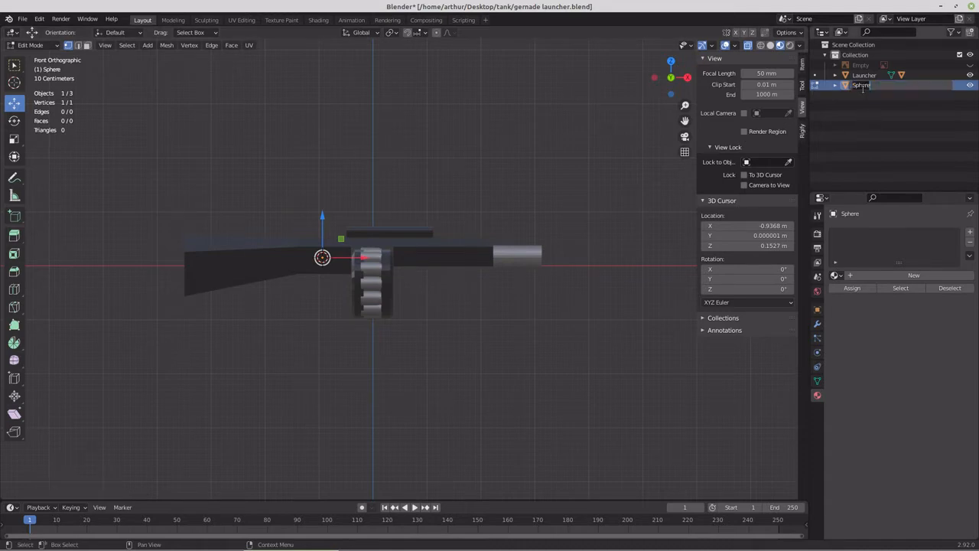
key(BackSpace)
text(T)
key(BackSpace)
key(BackSpace)
text(urret)
key(Return)
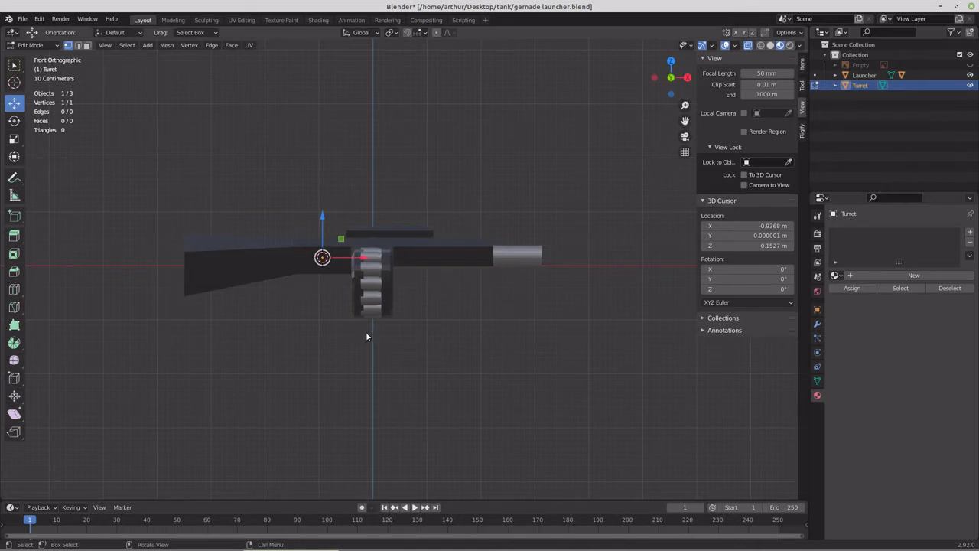
Step: Add a cone with 6 vertices at the 3D cursor inside the Turret mesh
scroll(321, 348, down, 2)
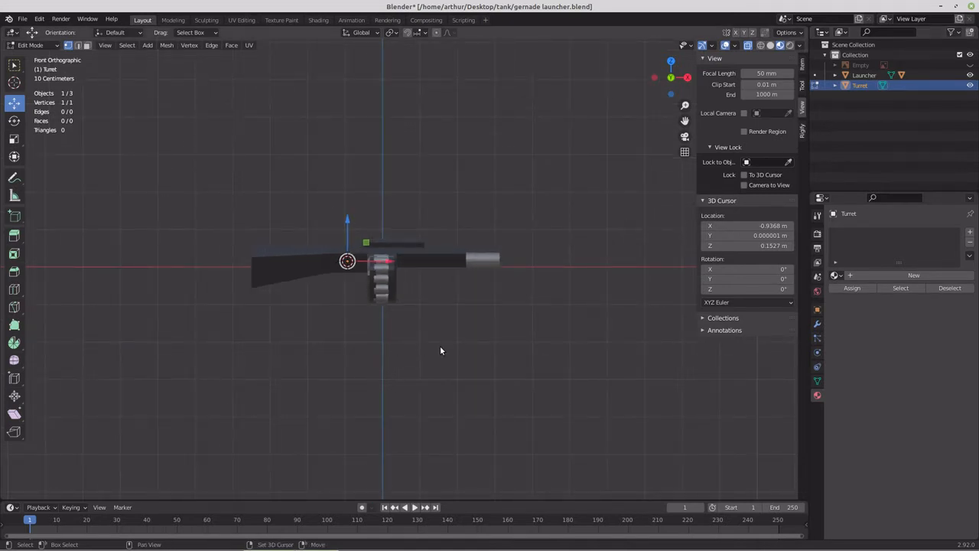
key(shift+a)
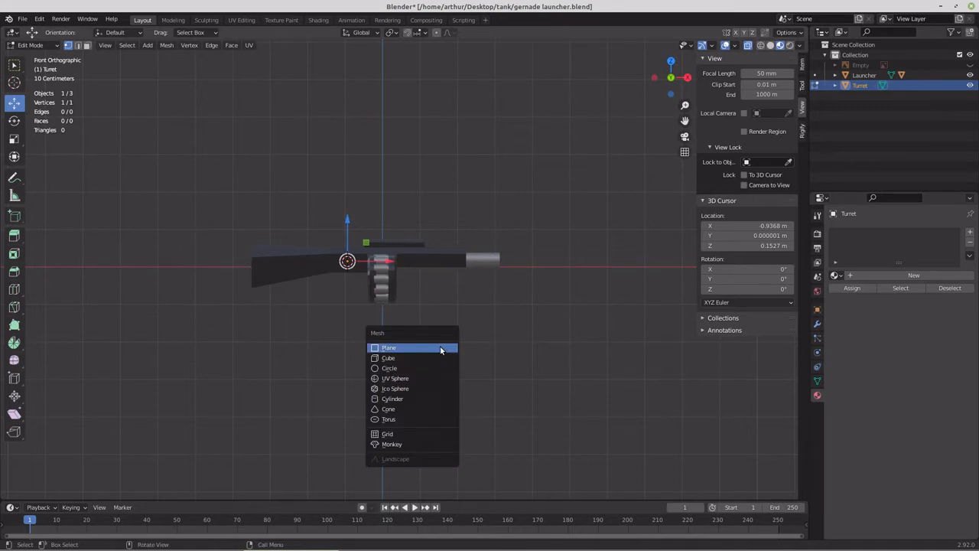
click(432, 408)
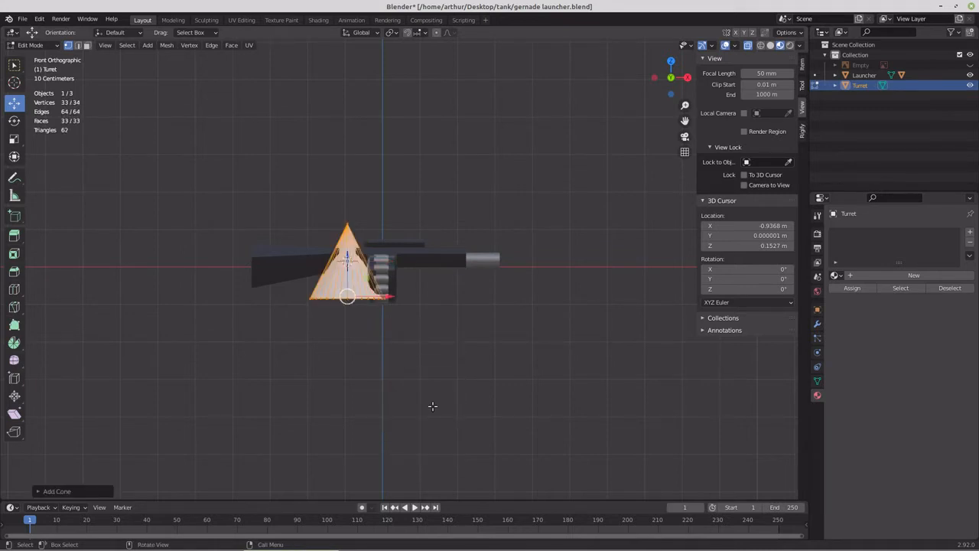
key(F9)
click(526, 404)
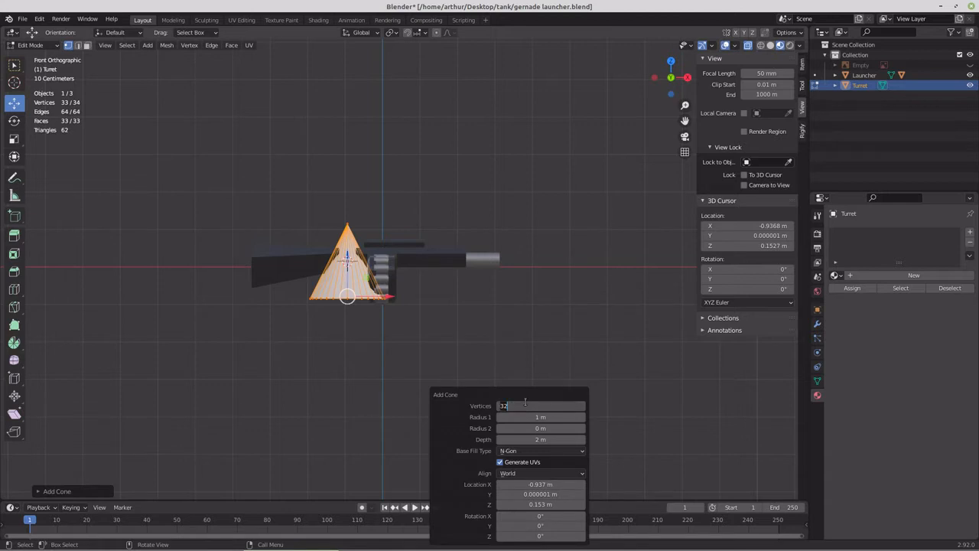
text(6)
key(Return)
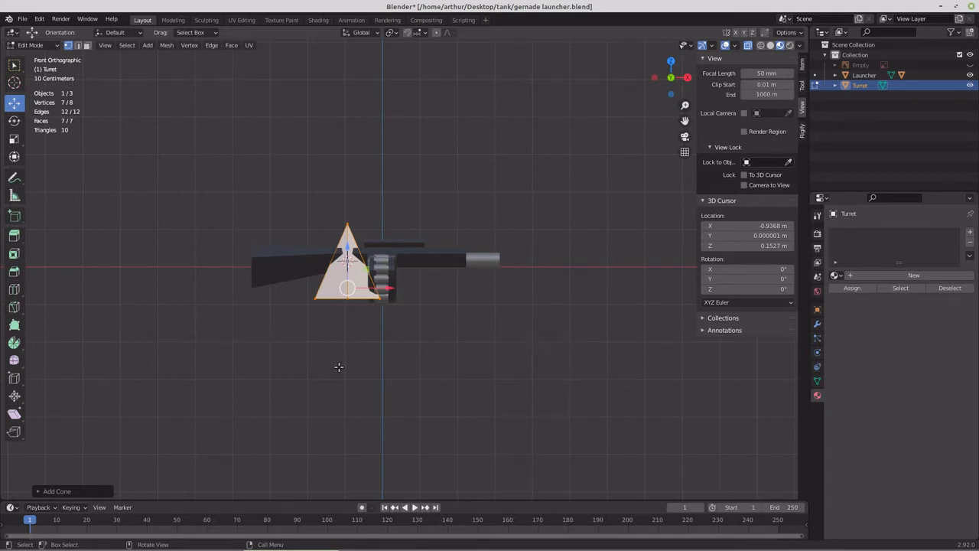
Step: Separate the selected cone from the Turret mesh into its own object and return to Object Mode
key(p)
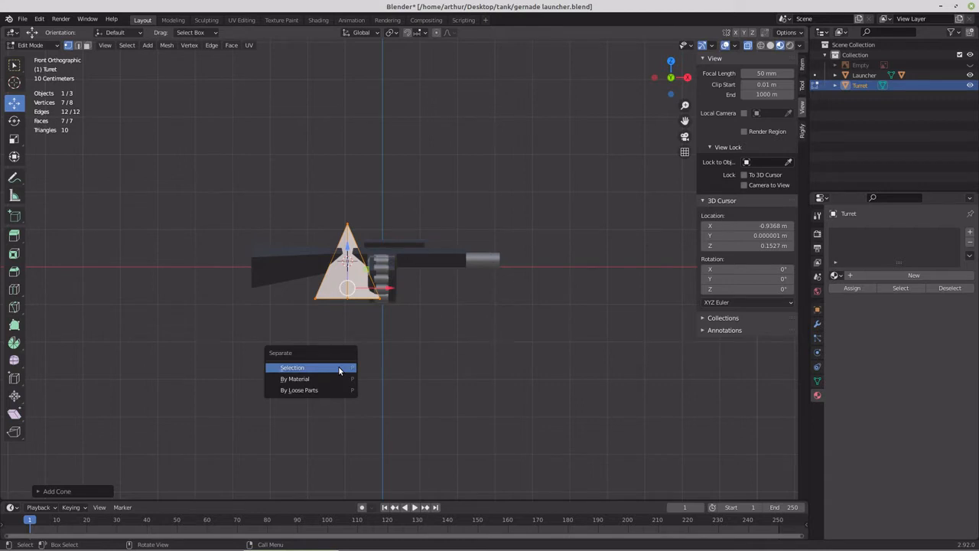
click(339, 368)
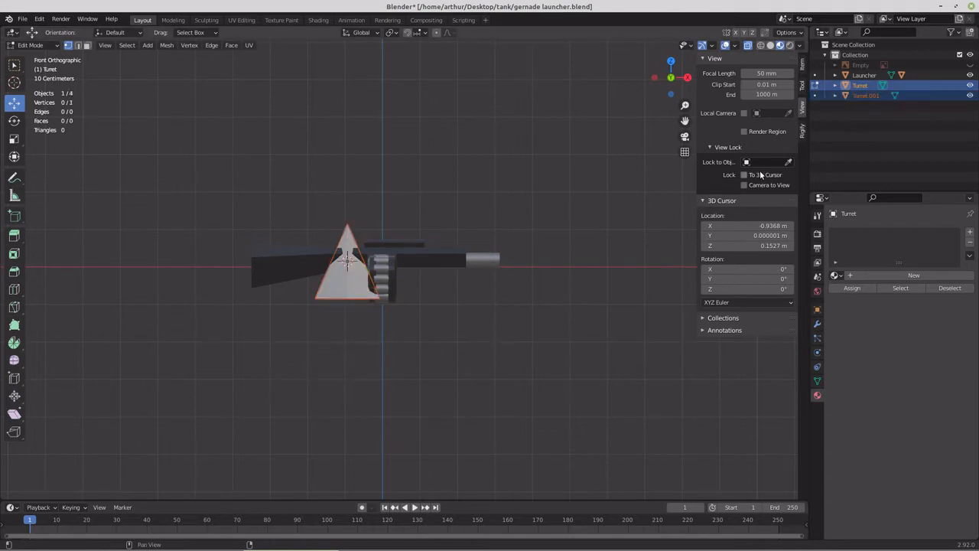
key(Tab)
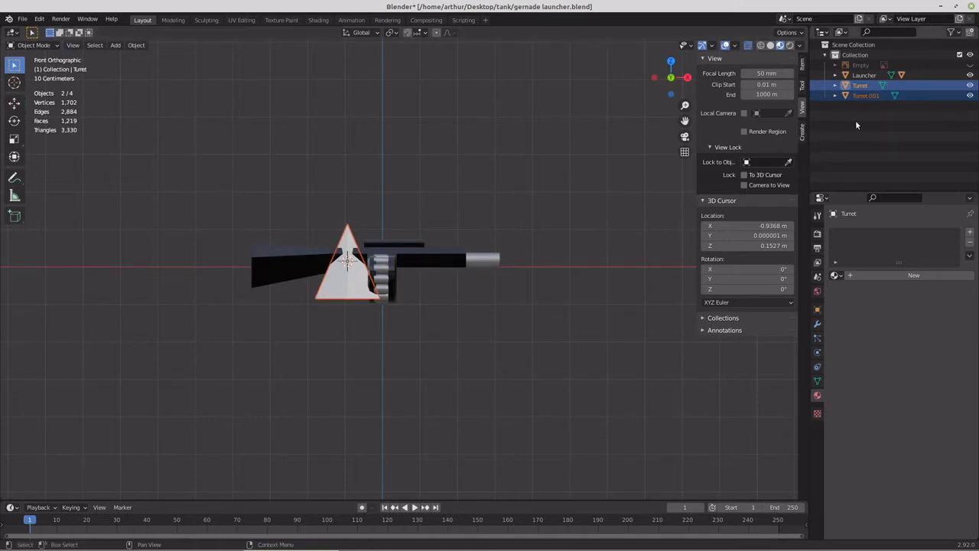
Step: Rename the separated cone object as FixedPosition
click(867, 95)
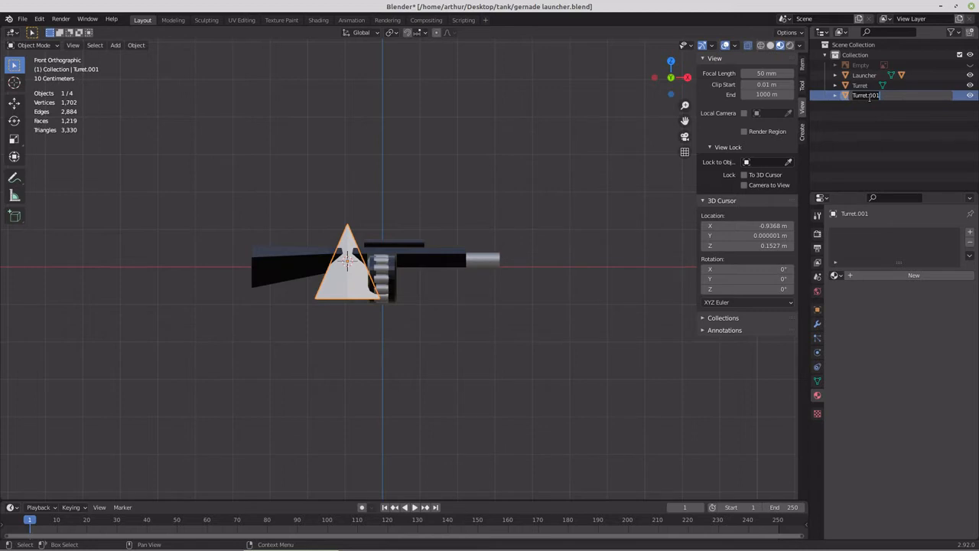
text(g)
text(tationary)
key(ctrl+a)
text(FixedPosition)
key(Return)
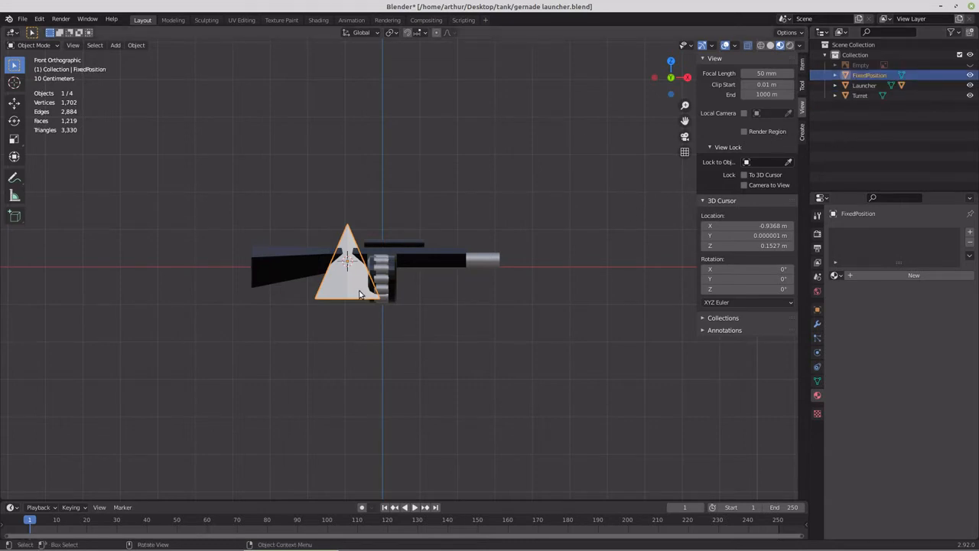
Step: Move the whole FixedPosition cone straight down below the launcher and enlarge it to about 1.5 times its size
key(Tab)
key(a)
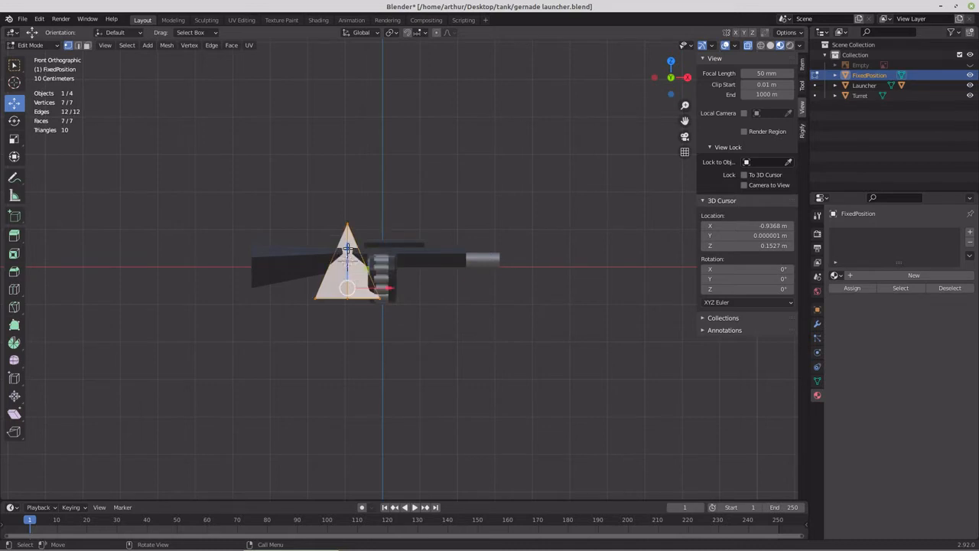
drag(348, 247, 348, 376)
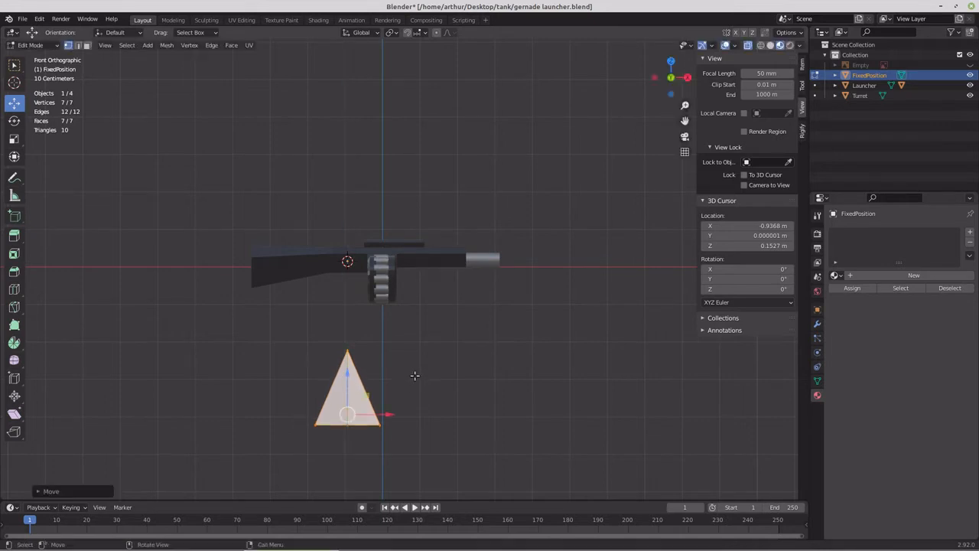
key(s)
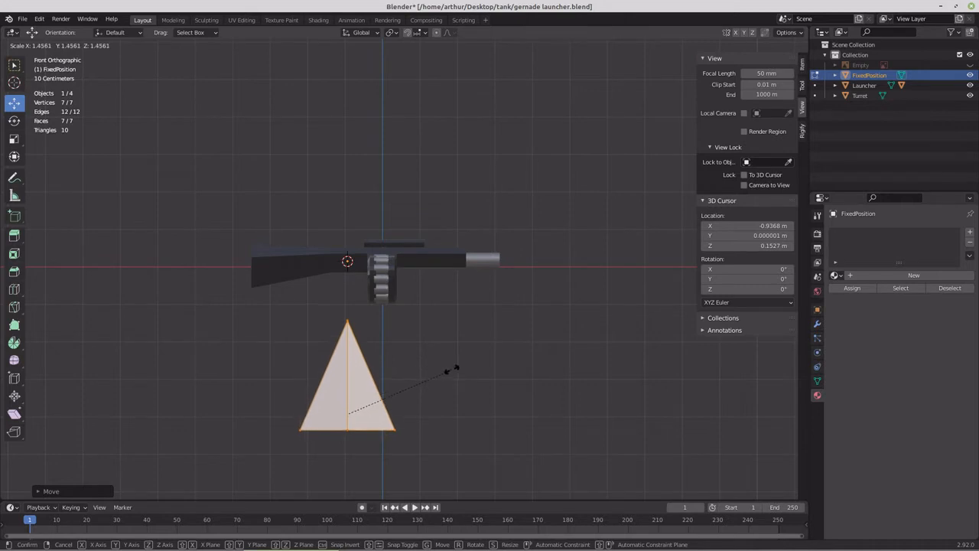
click(451, 370)
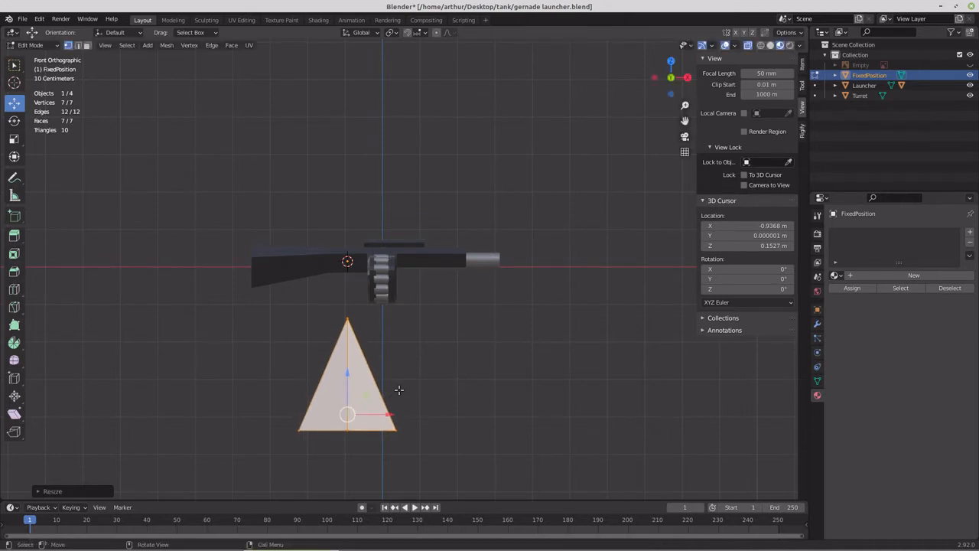
Step: Delete the tip vertex of the cone so only its flat hexagonal base is left
scroll(399, 390, down, 2)
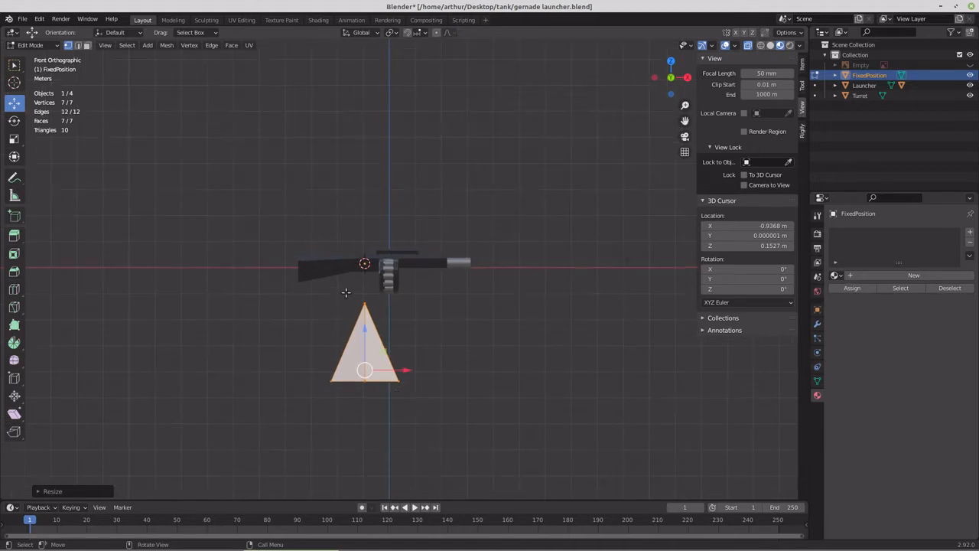
drag(346, 293, 385, 327)
key(x)
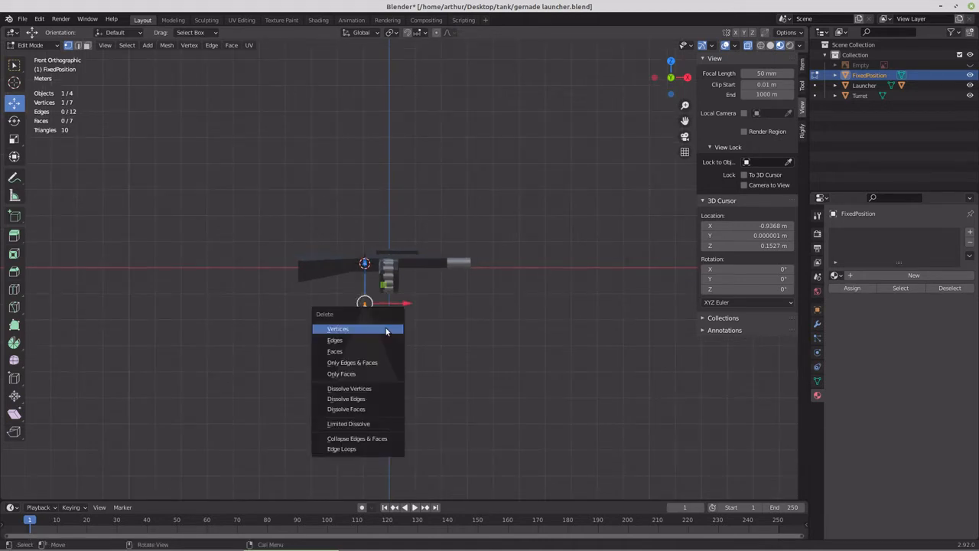
click(385, 327)
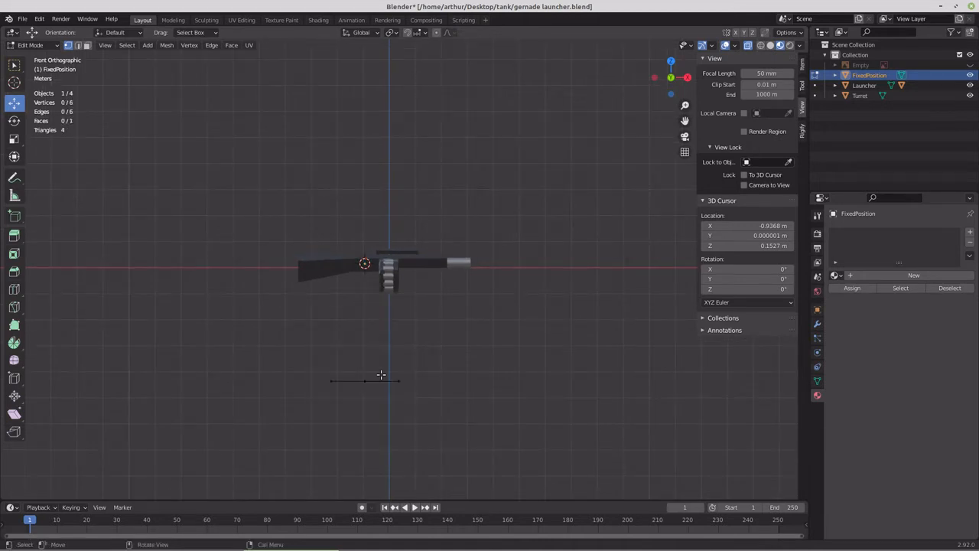
Step: Delete only the face of the hexagonal base, keeping its six outline edges and vertices
middle_drag(378, 376, 369, 390)
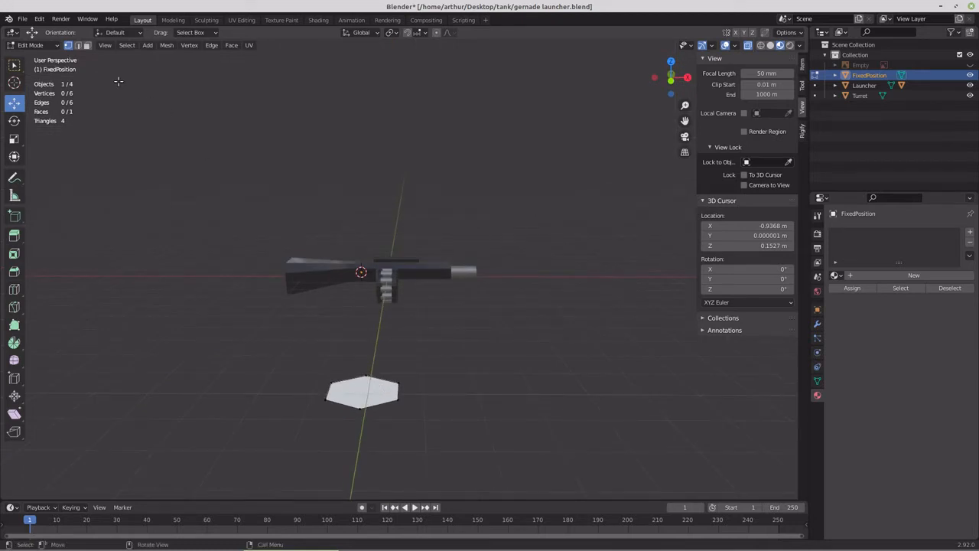
click(89, 46)
click(364, 392)
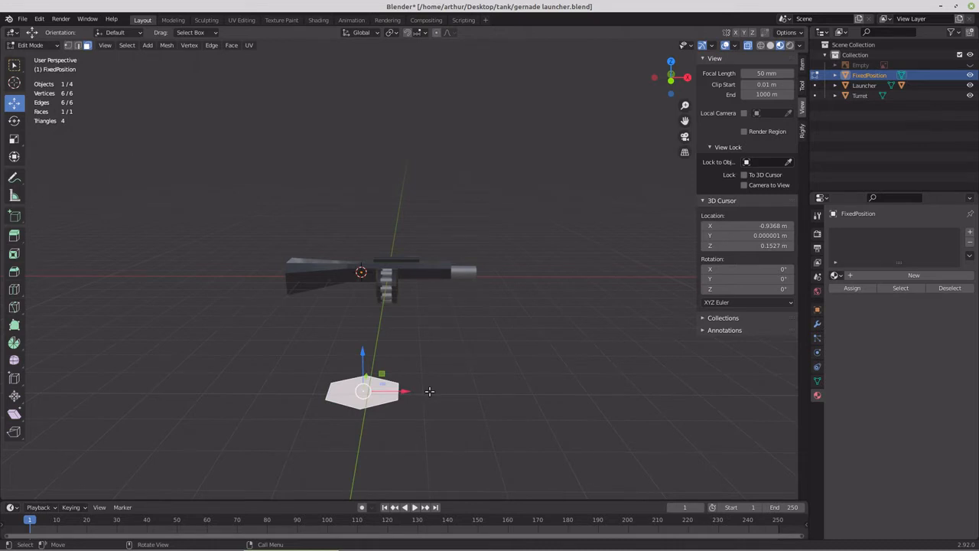
key(ctrl)
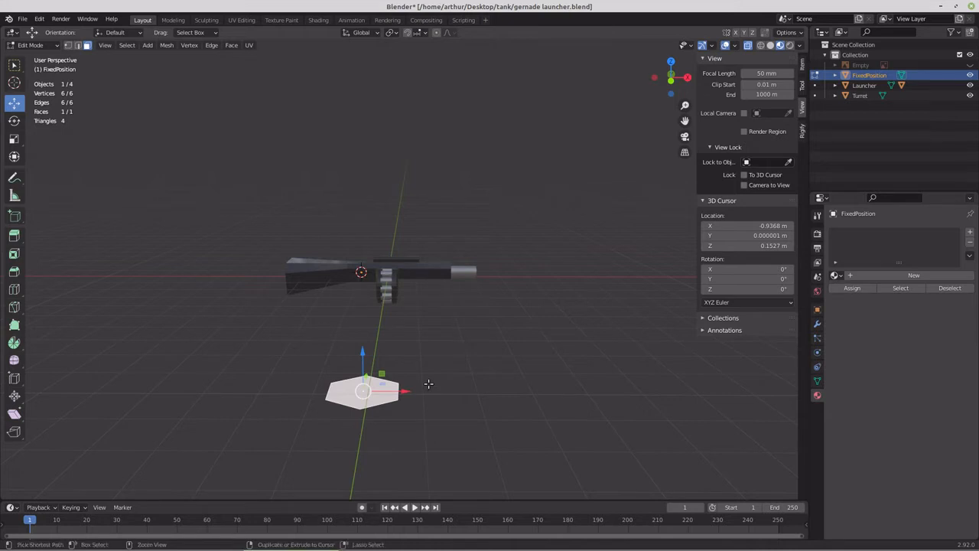
click(429, 384)
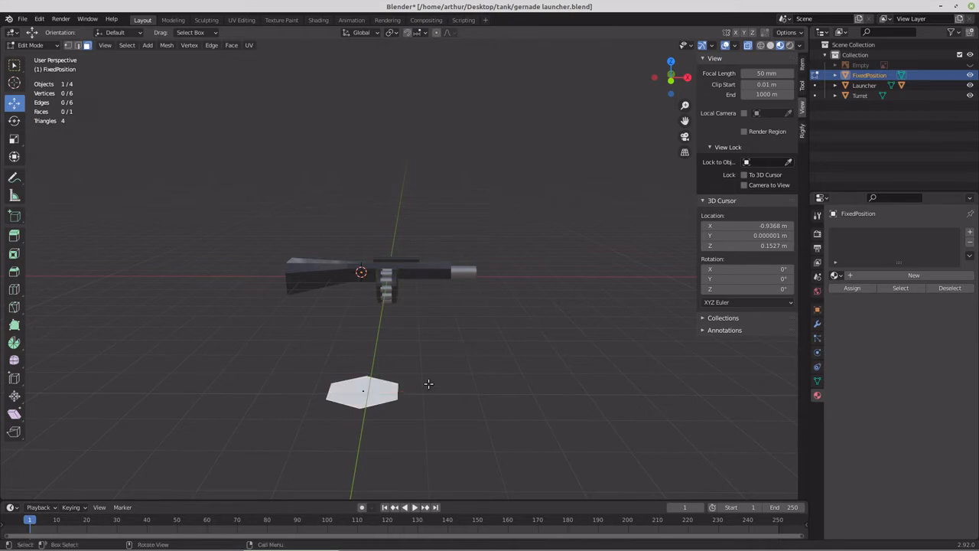
click(365, 392)
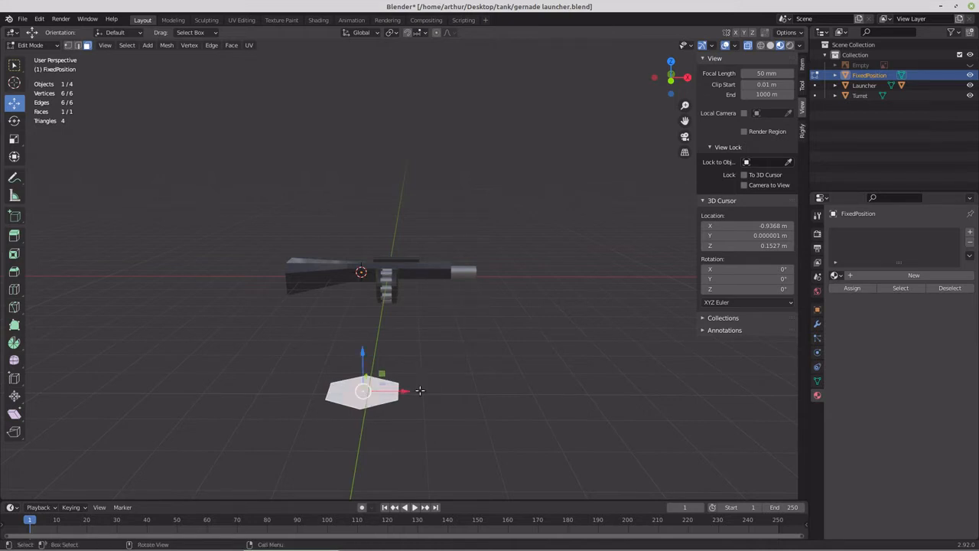
key(x)
click(407, 437)
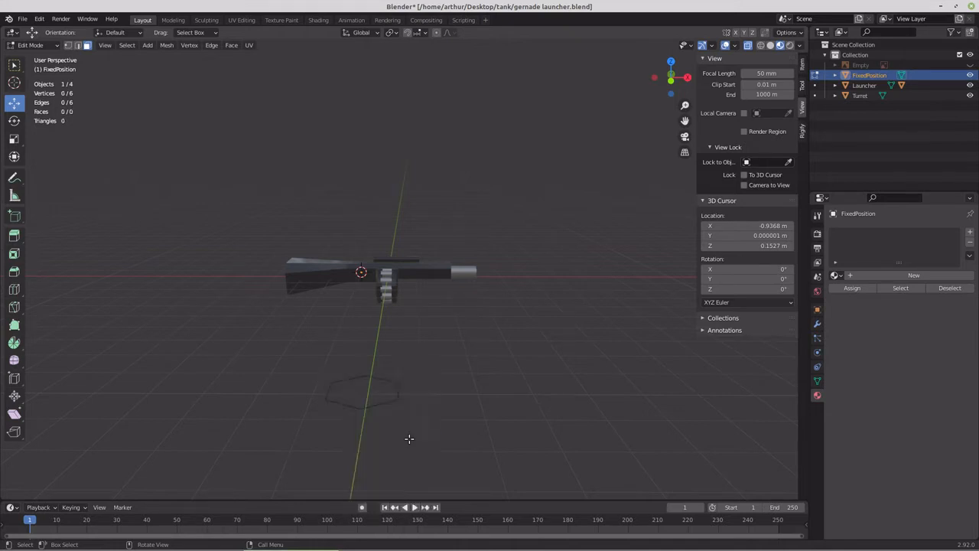
Step: Extrude the whole hexagonal outline straight up along Z by about 2.35 m
click(68, 45)
drag(308, 355, 470, 447)
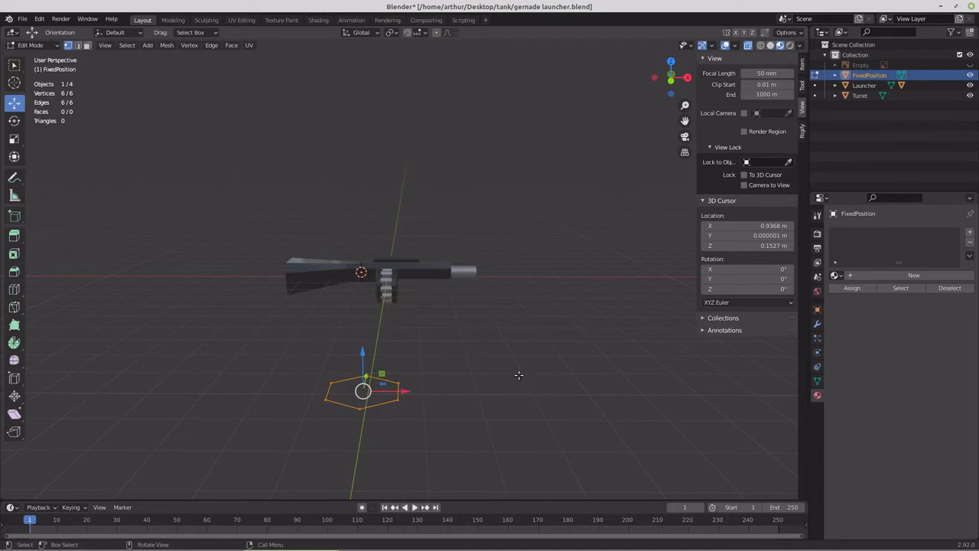
key(KP_1)
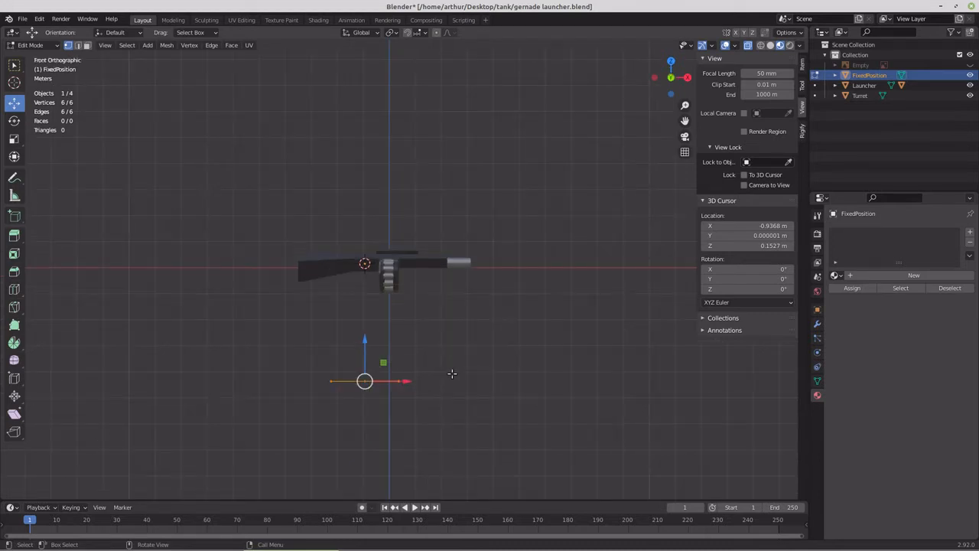
key(e)
right_click(451, 374)
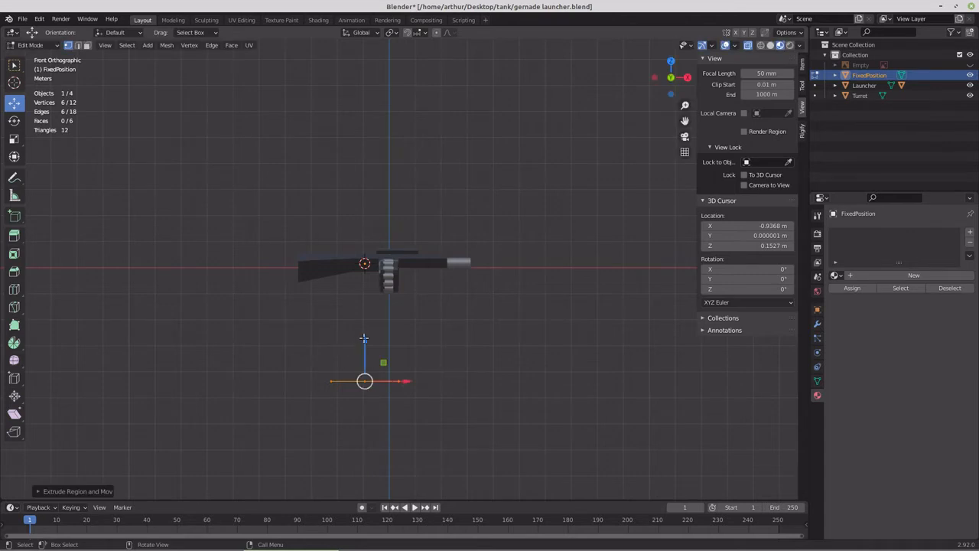
key(g)
key(z)
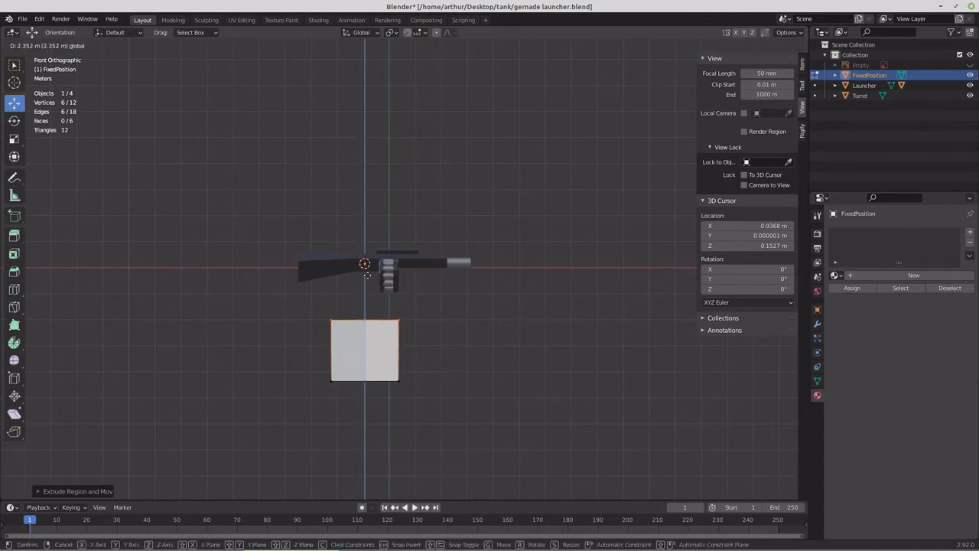
click(367, 275)
Step: Scale the upper hexagon ring to about 0.21 and raise it about 0.59 m along Z
key(s)
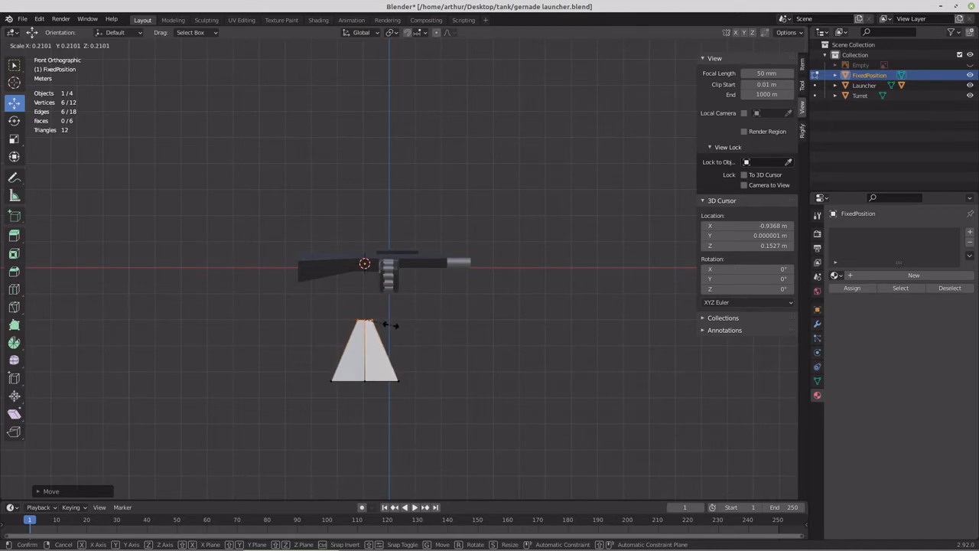
click(390, 325)
key(g)
key(z)
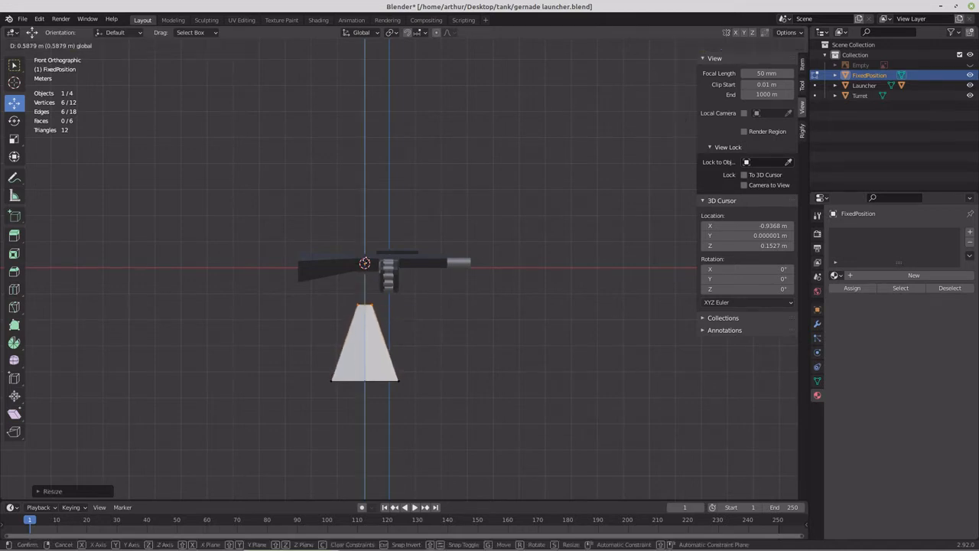
drag(367, 277, 366, 277)
Step: Extrude the upper ring up to the 3D cursor inside the launcher and narrow its new end into a tapered neck
key(e)
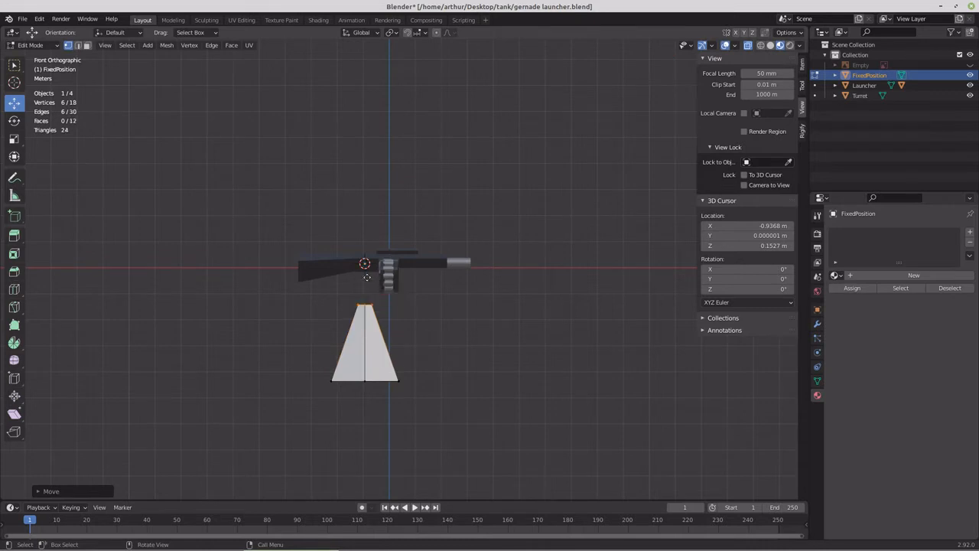
click(366, 277)
drag(366, 277, 368, 222)
scroll(368, 289, up, 2)
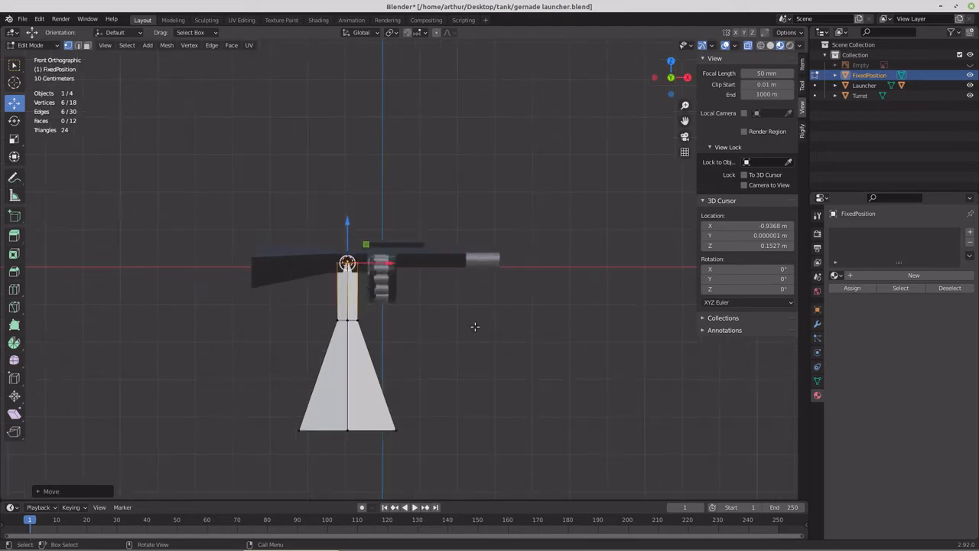
key(s)
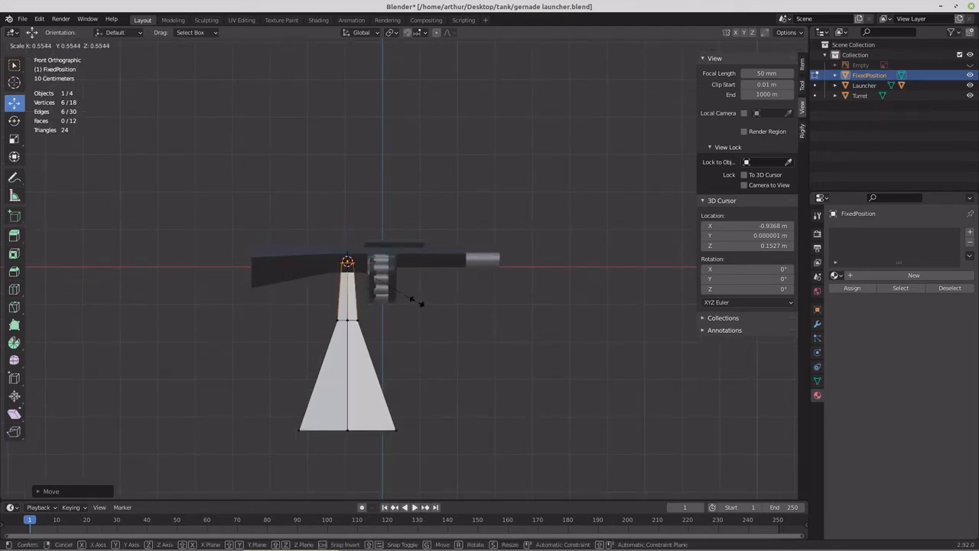
click(406, 339)
Step: Scale the bottom ring of the base outward to about 1.35 and return to Object Mode
scroll(414, 361, down, 3)
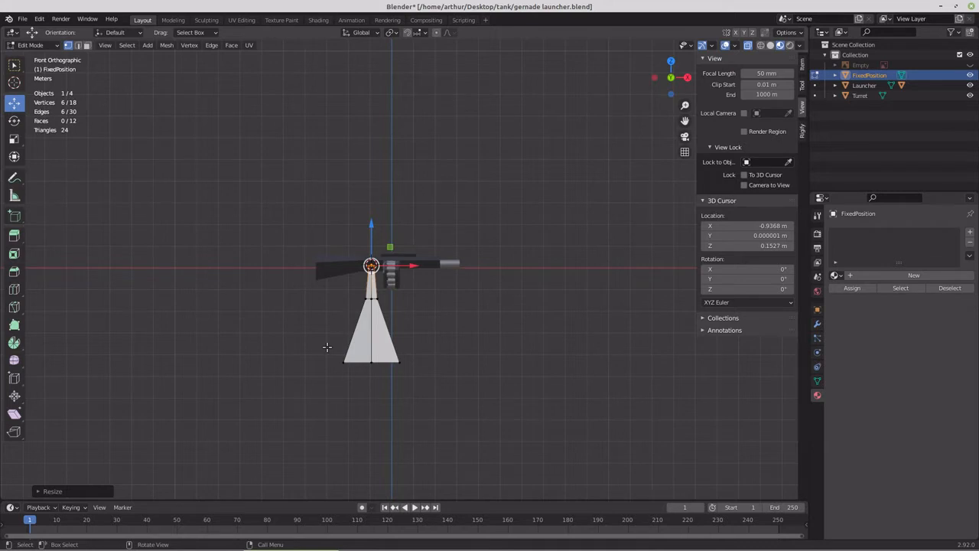
drag(327, 347, 427, 380)
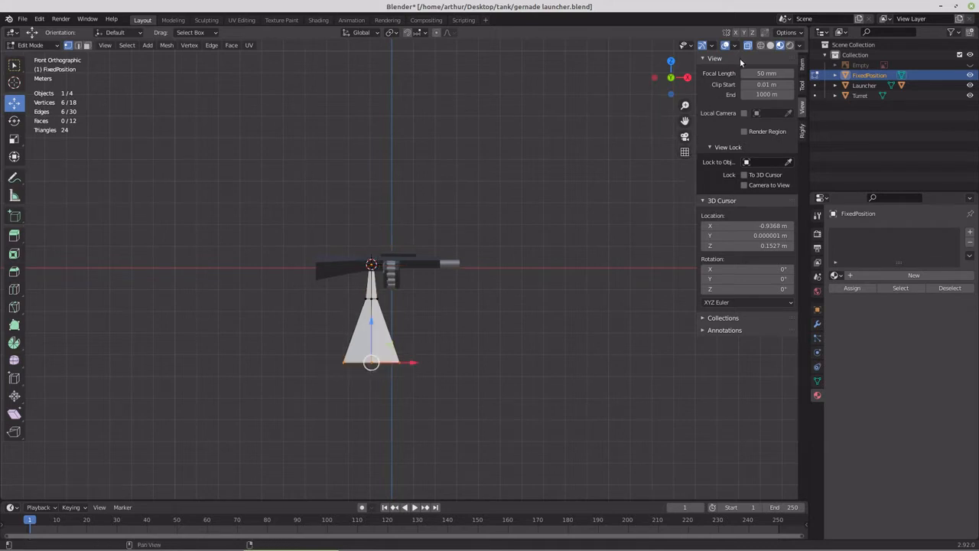
key(s)
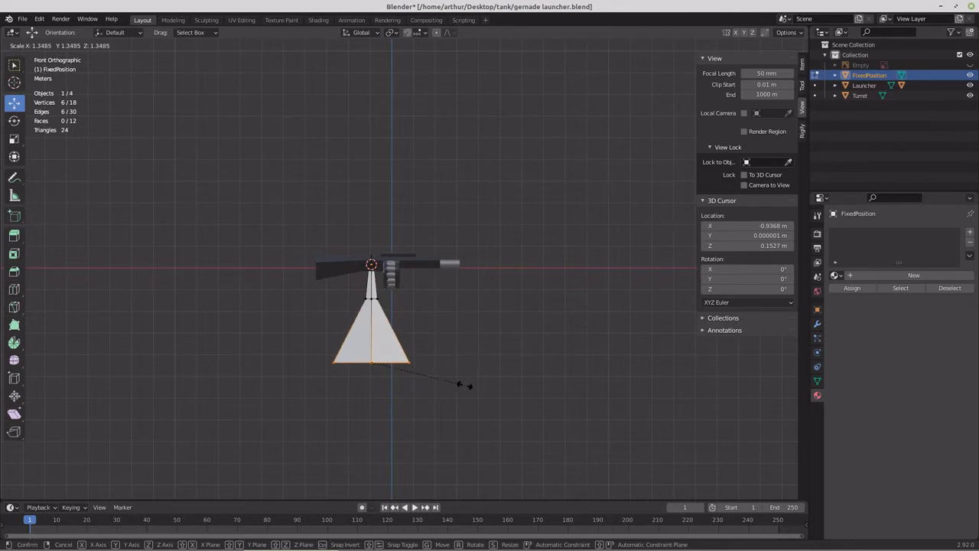
click(464, 385)
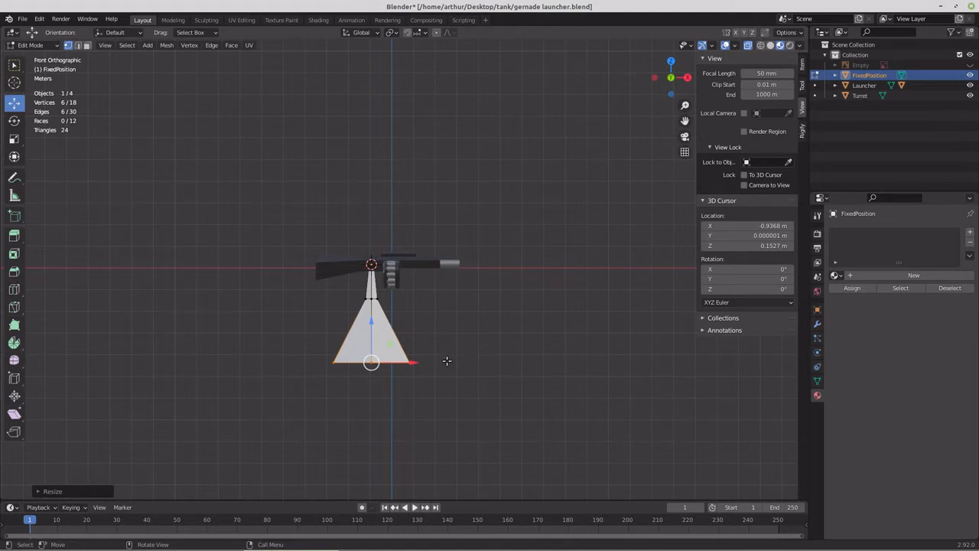
drag(261, 212, 518, 410)
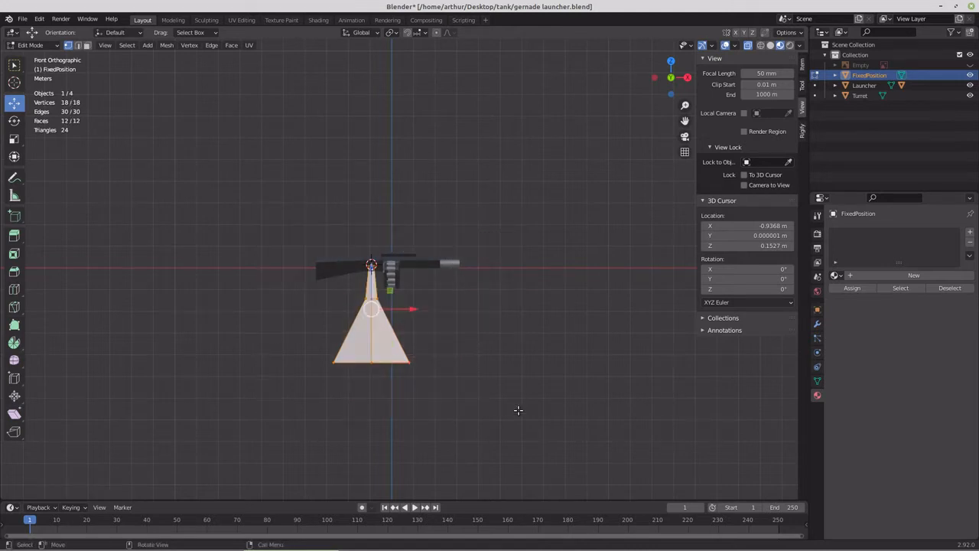
key(Tab)
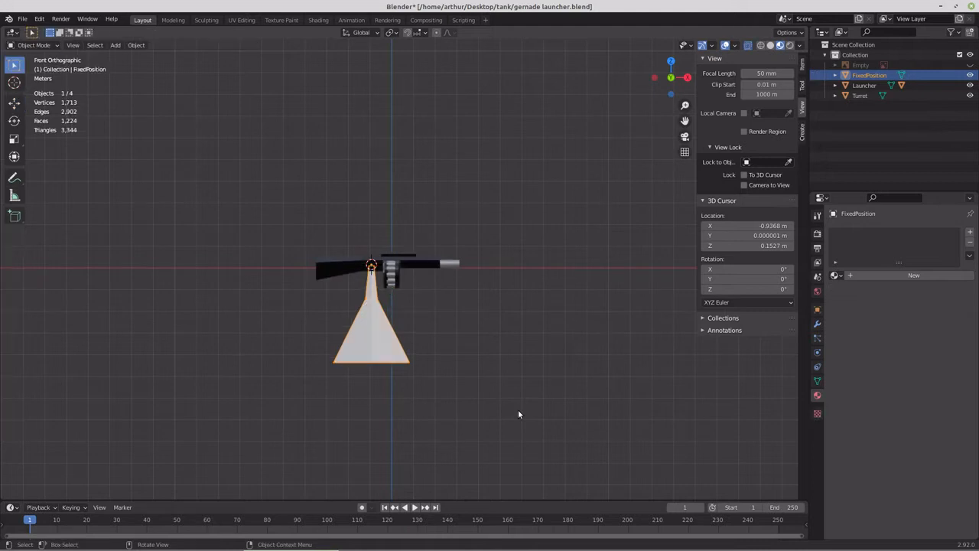
Step: Remove the Material.003 slot from the Launcher object
drag(267, 191, 496, 414)
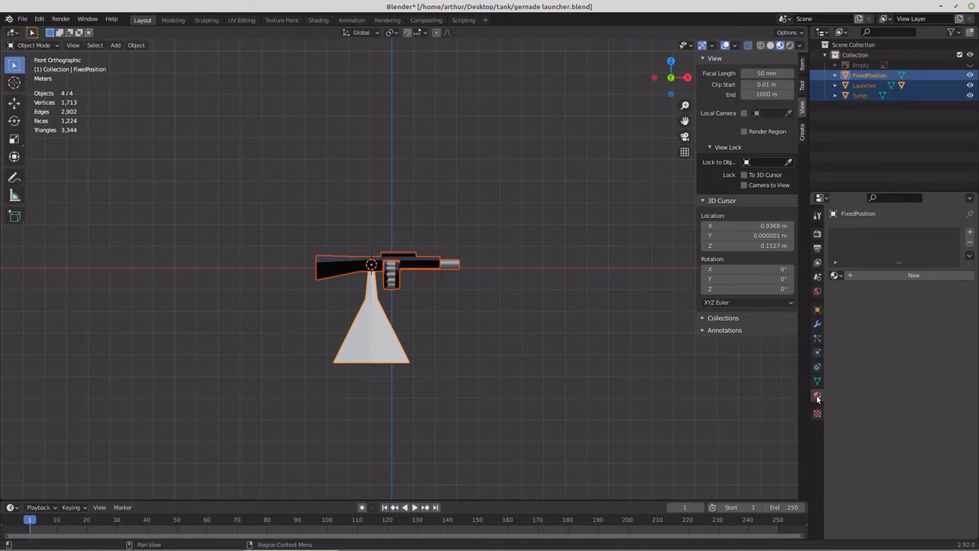
click(427, 263)
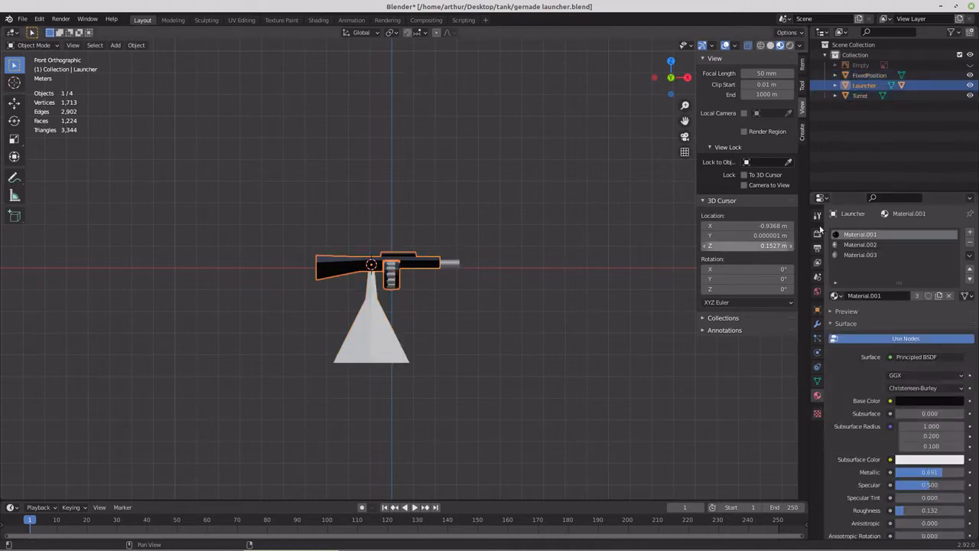
click(861, 255)
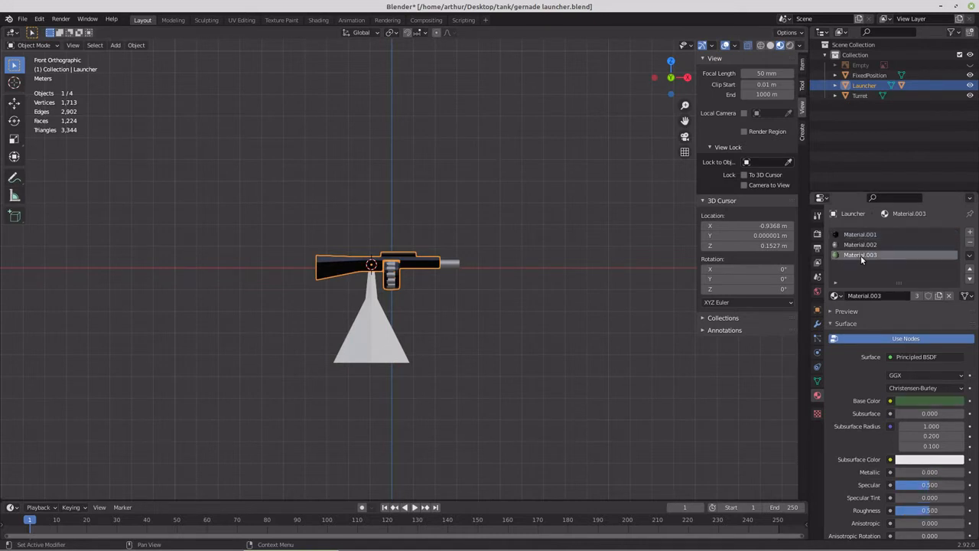
click(970, 244)
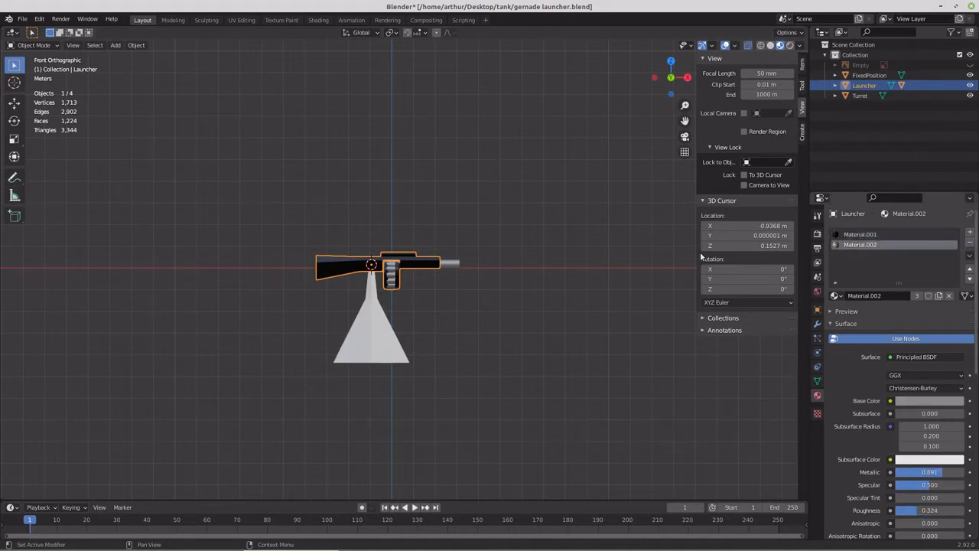
Step: Remove the Material.003 slot from the Launcher_recoil barrel and make Material.001 its active slot
click(452, 264)
click(860, 255)
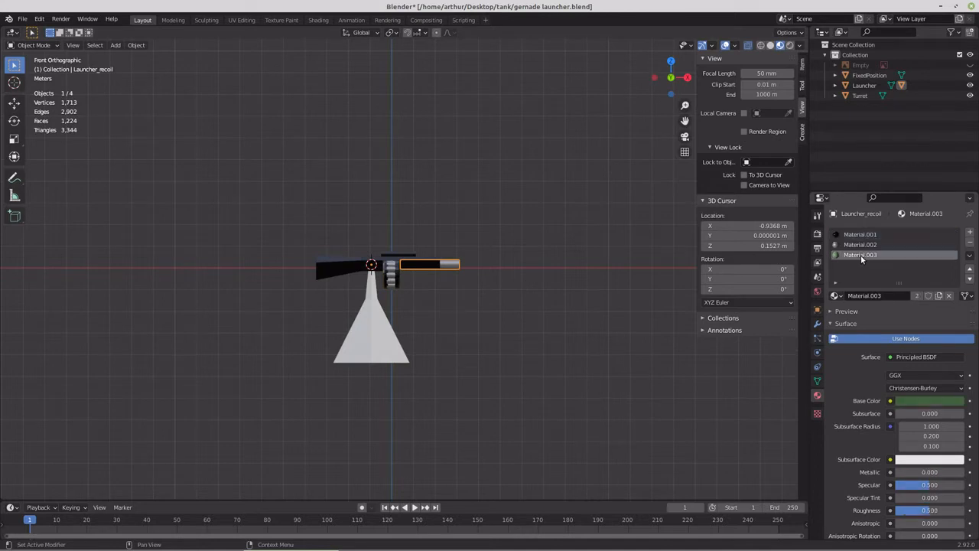
click(970, 243)
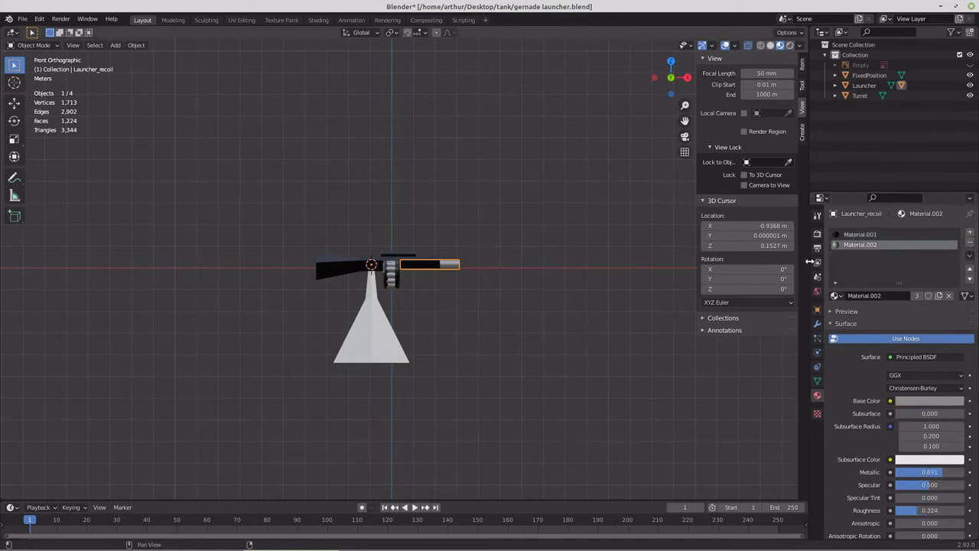
click(860, 234)
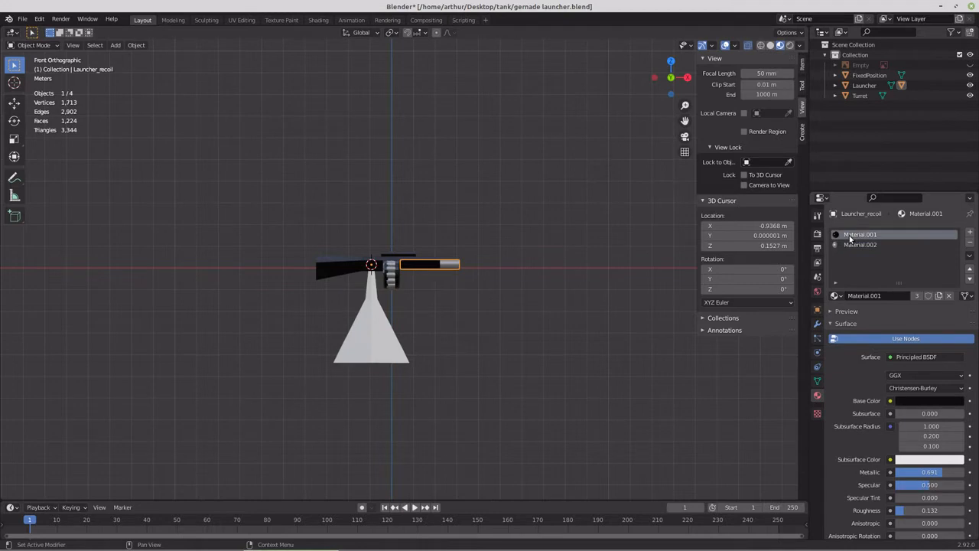
Step: Remove the Material.001 slot from the Launcher_recoil barrel and check the material slots of Launcher and FixedPosition
click(970, 239)
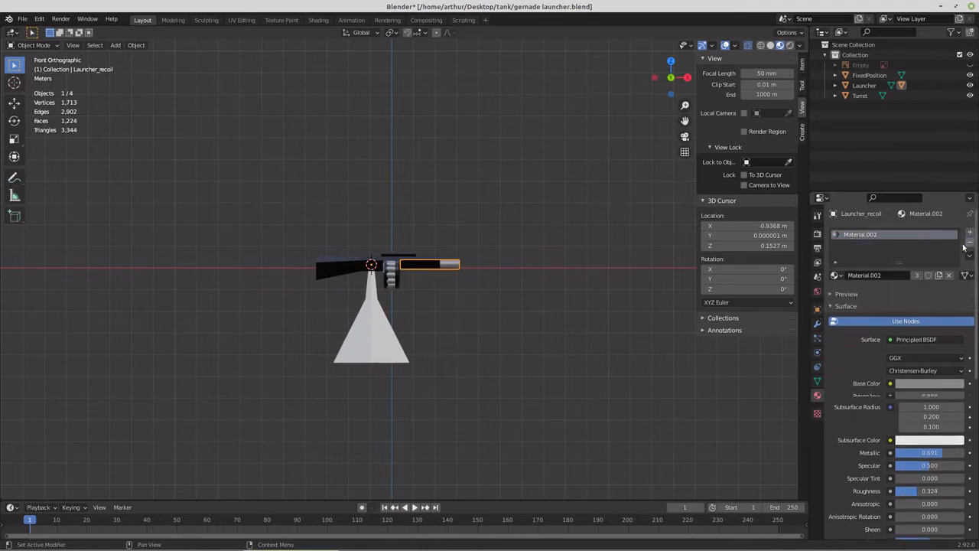
click(398, 264)
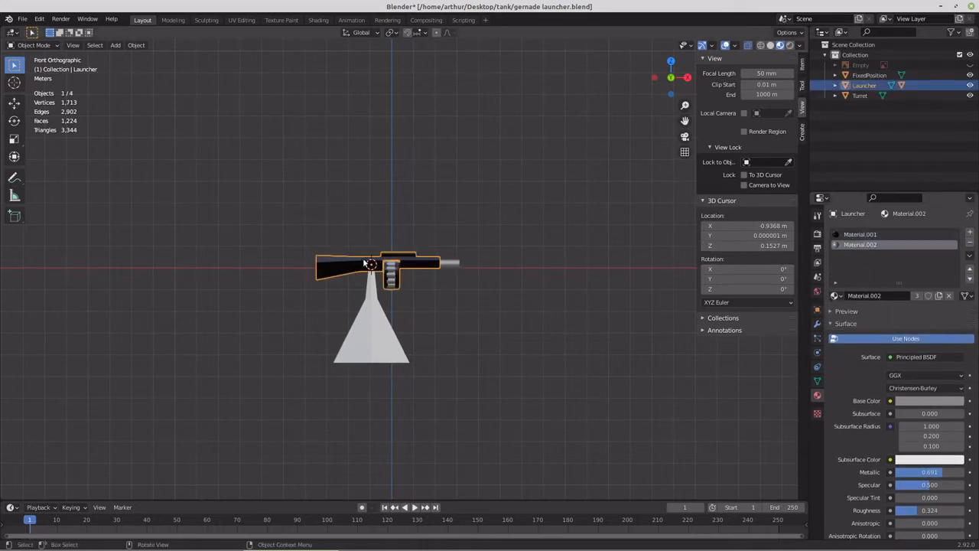
click(361, 334)
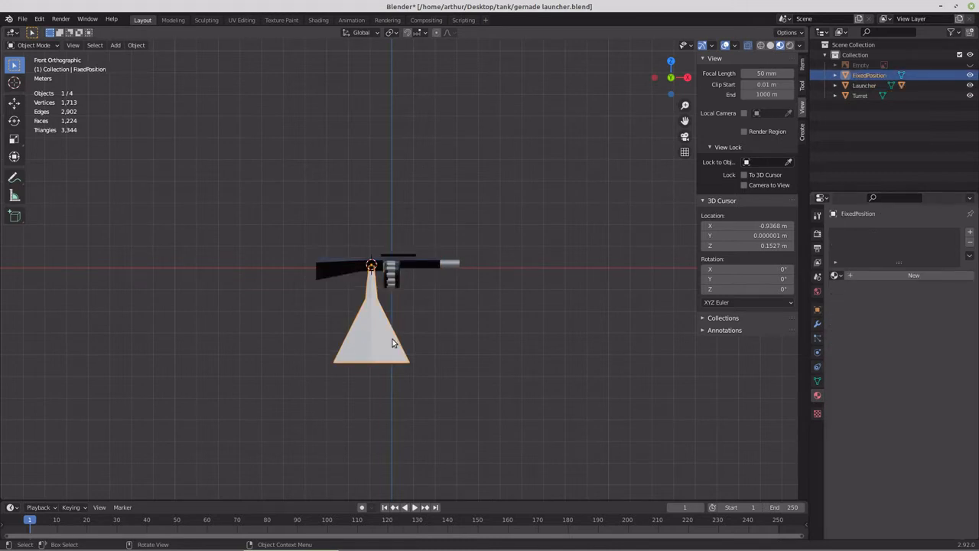
click(294, 227)
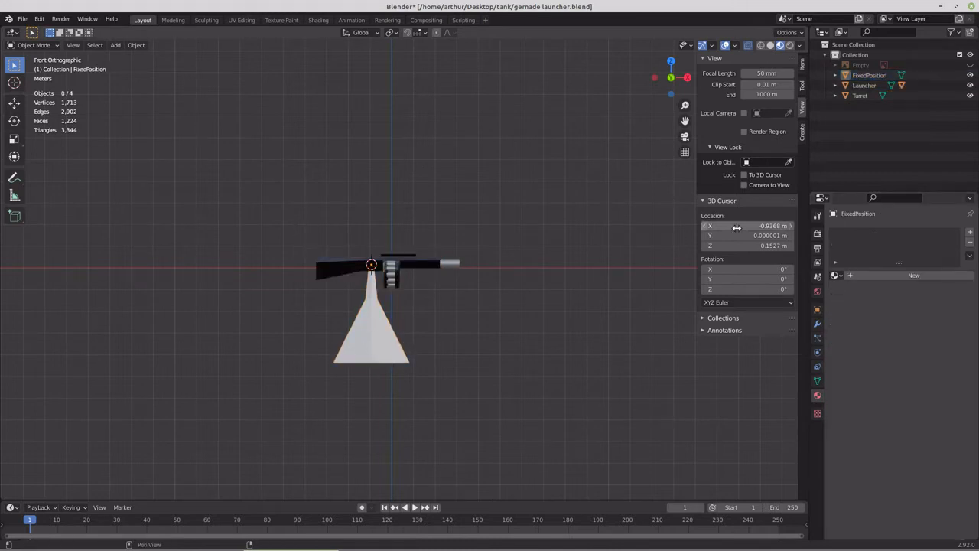
Step: Rename the Launcher's materials Material.001 to Launcher_1 and Material.002 to Launcher_2
click(409, 270)
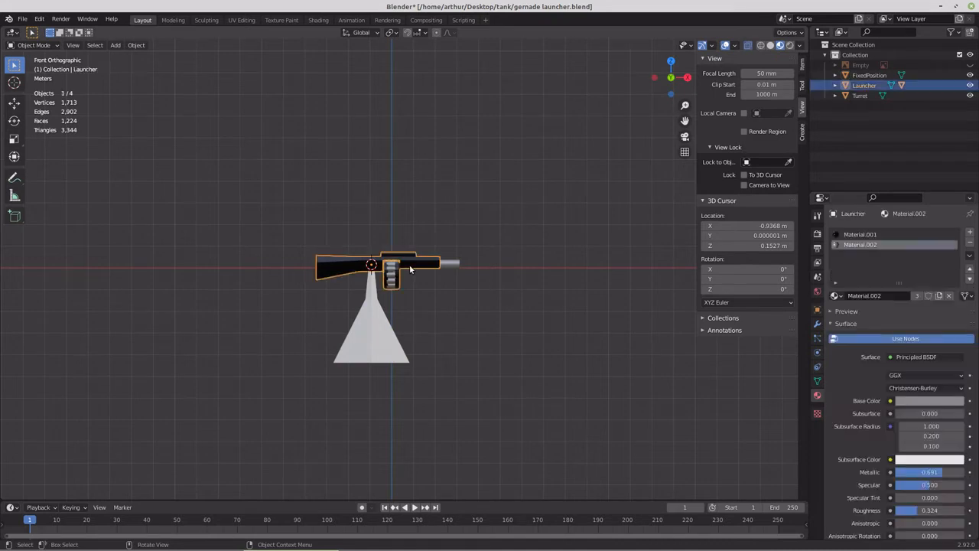
double_click(860, 235)
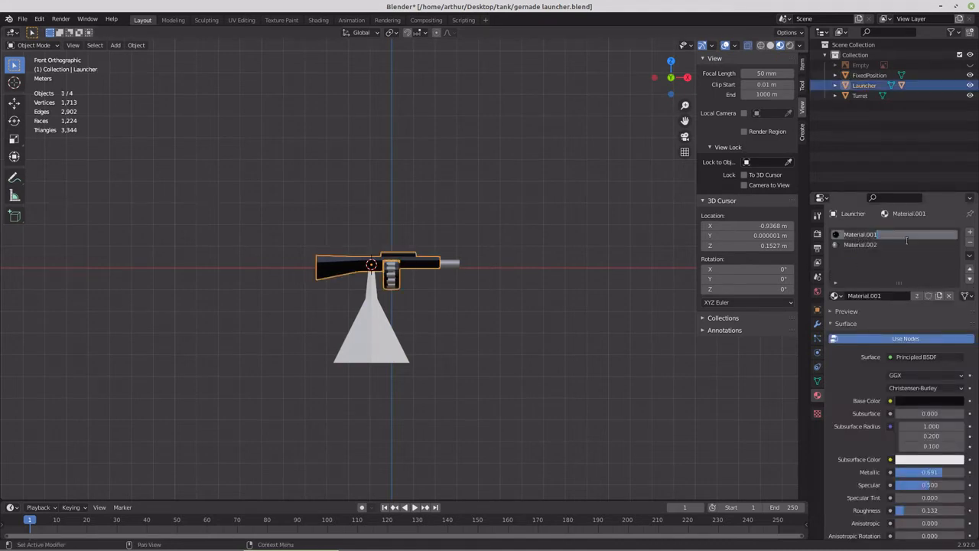
text(Launcher_1)
key(Return)
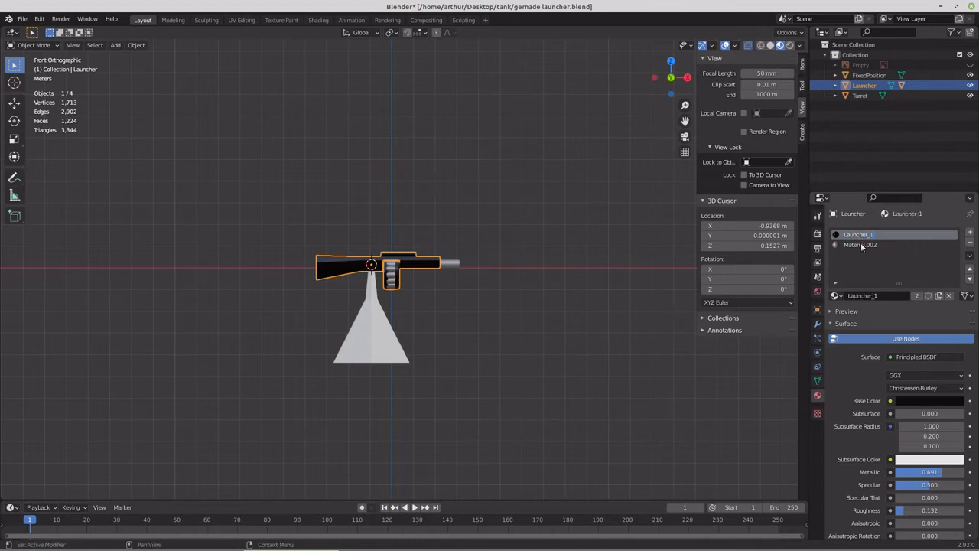
double_click(864, 244)
text(Launcher_2)
key(Return)
Step: Copy all four launcher objects and open AbramsCurve.blend in a second Blender window
drag(234, 208, 477, 416)
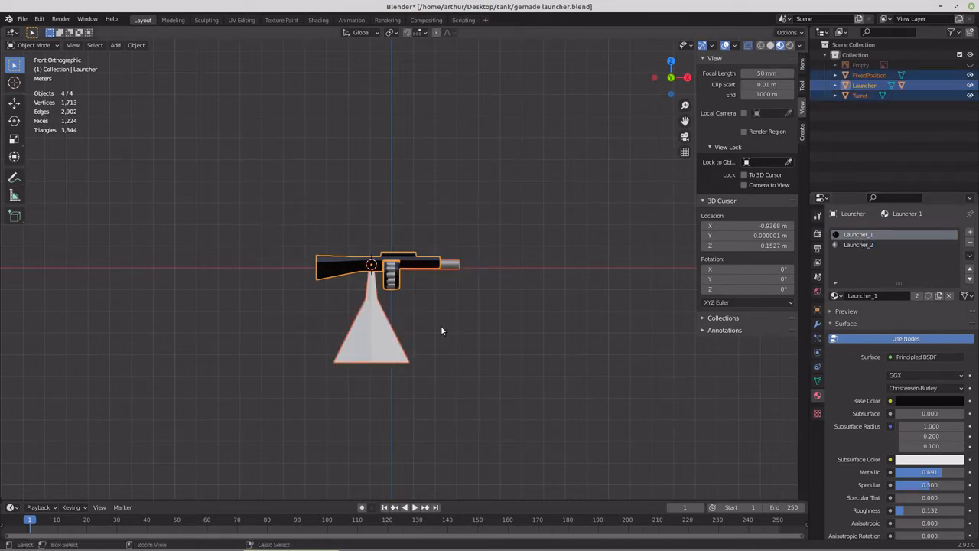
key(ctrl+c)
mouse_move(579, 549)
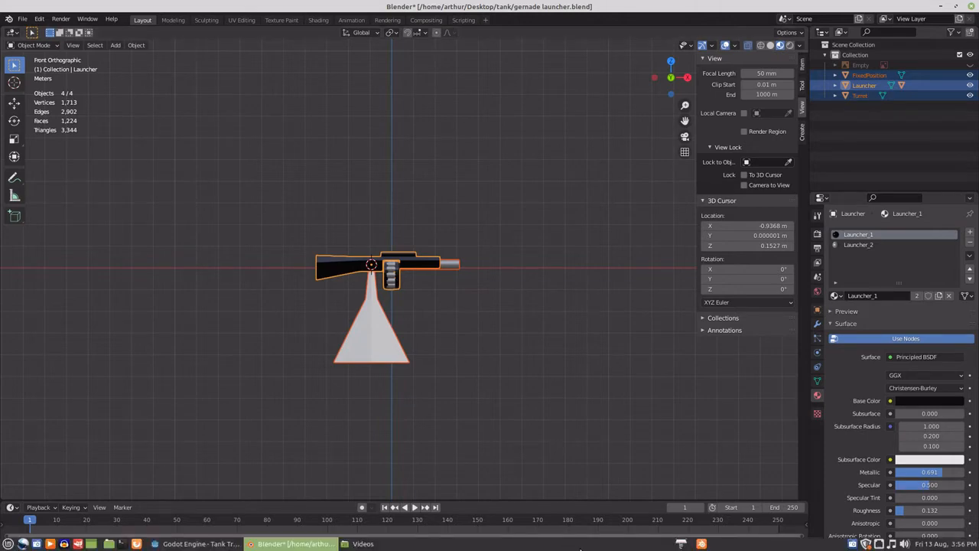
click(701, 543)
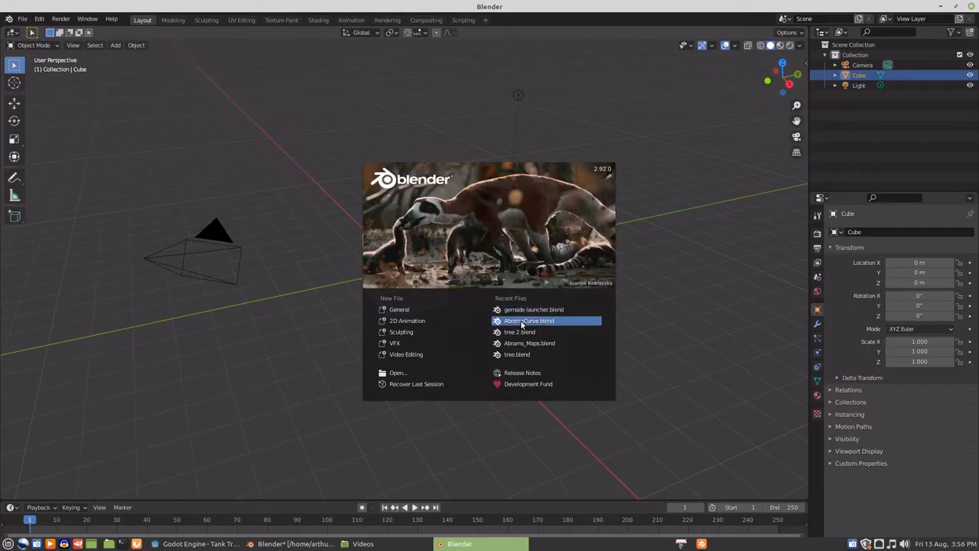
click(521, 319)
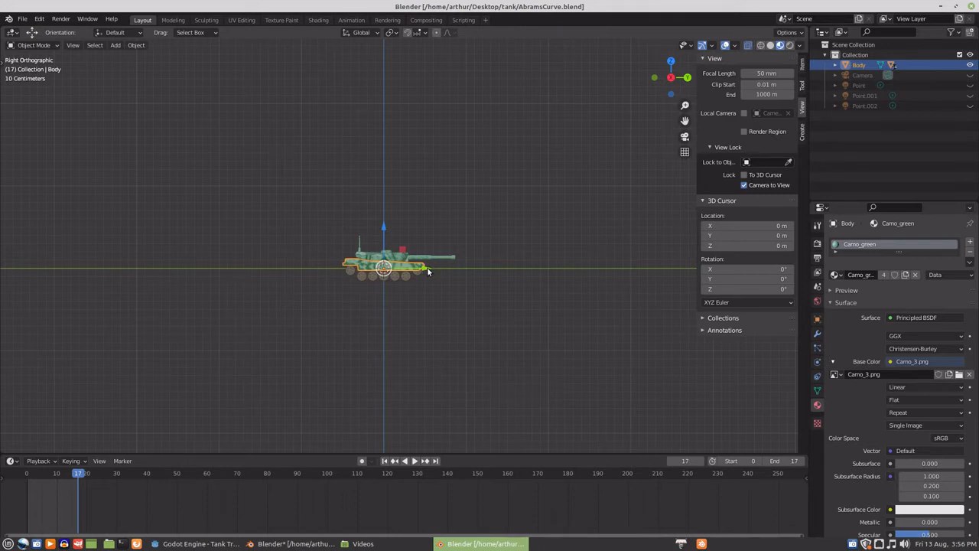
Step: Move the tank Body about 3 m along negative Y away from the origin and paste the copied launcher objects
key(g)
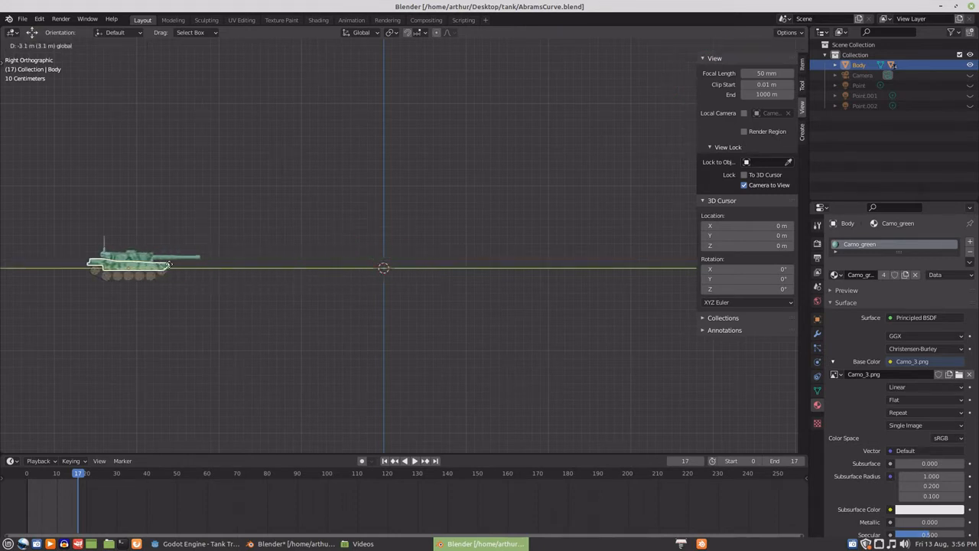
click(177, 265)
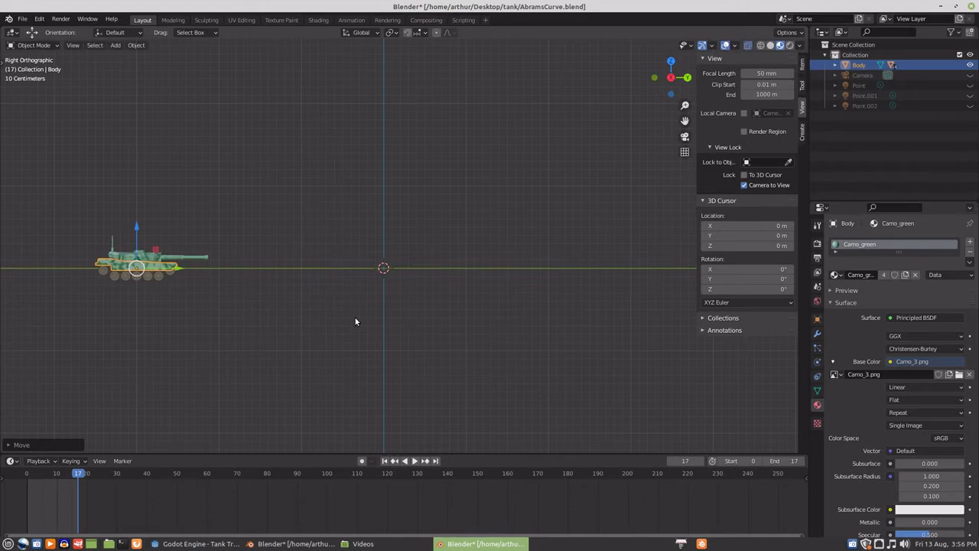
key(ctrl+v)
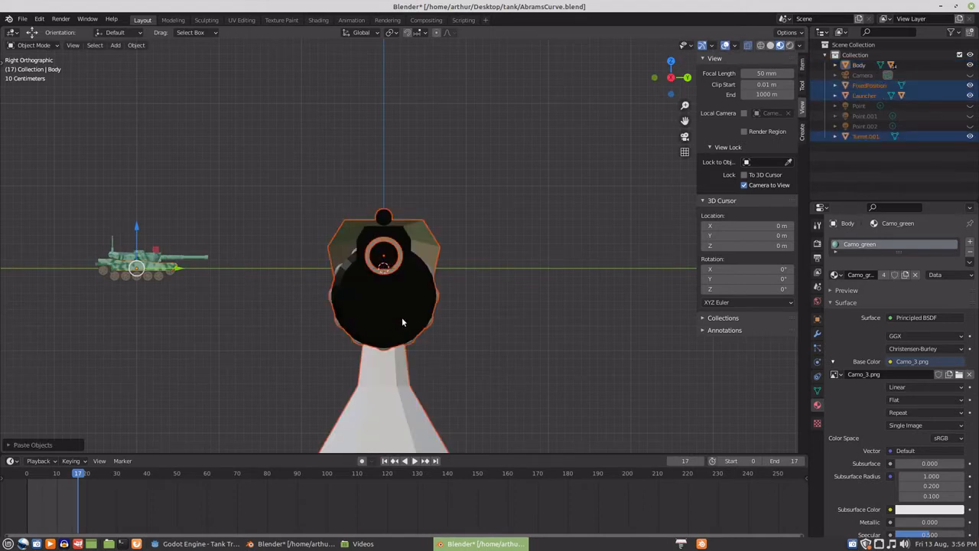
Step: Set the transform pivot to Median Point and snap the pasted launcher objects to the 3D cursor at the origin
scroll(402, 321, down, 5)
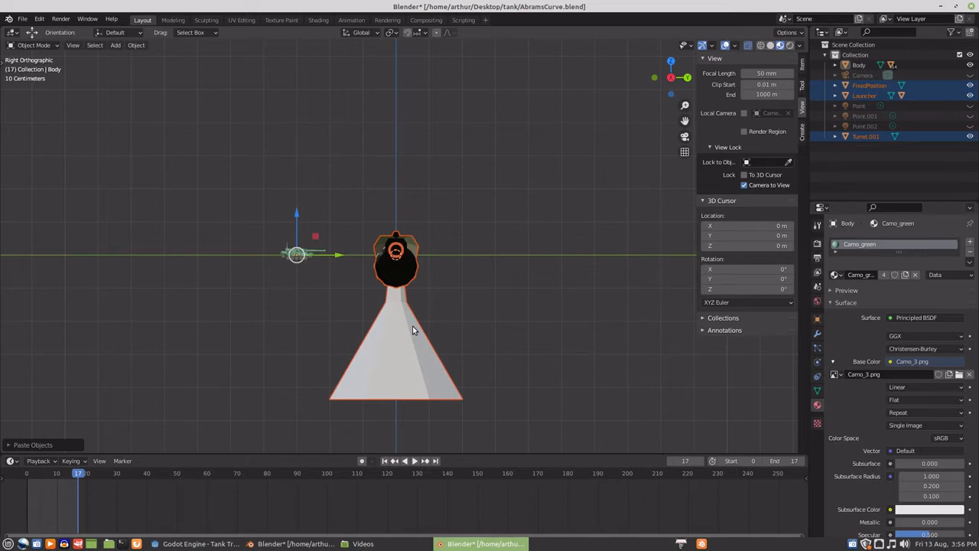
key(period)
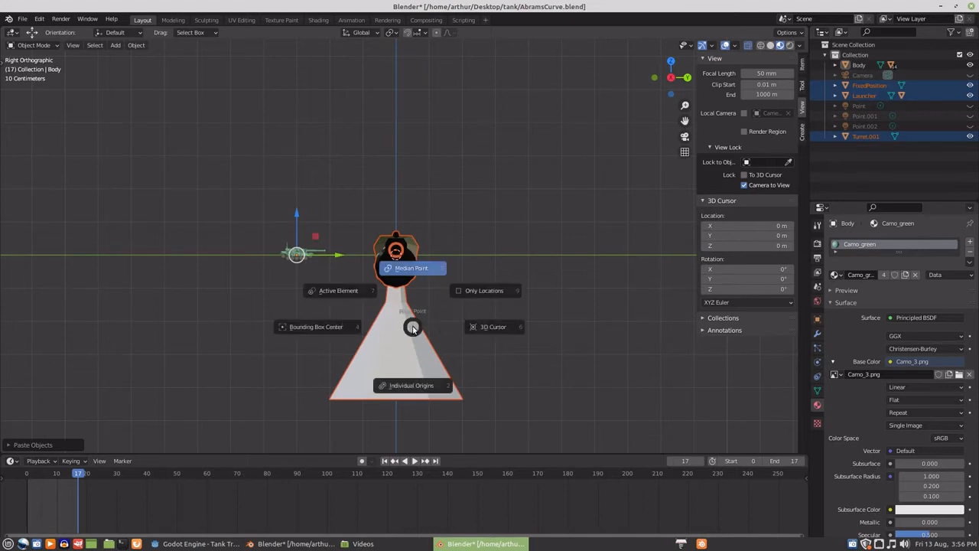
click(414, 268)
key(KP_7)
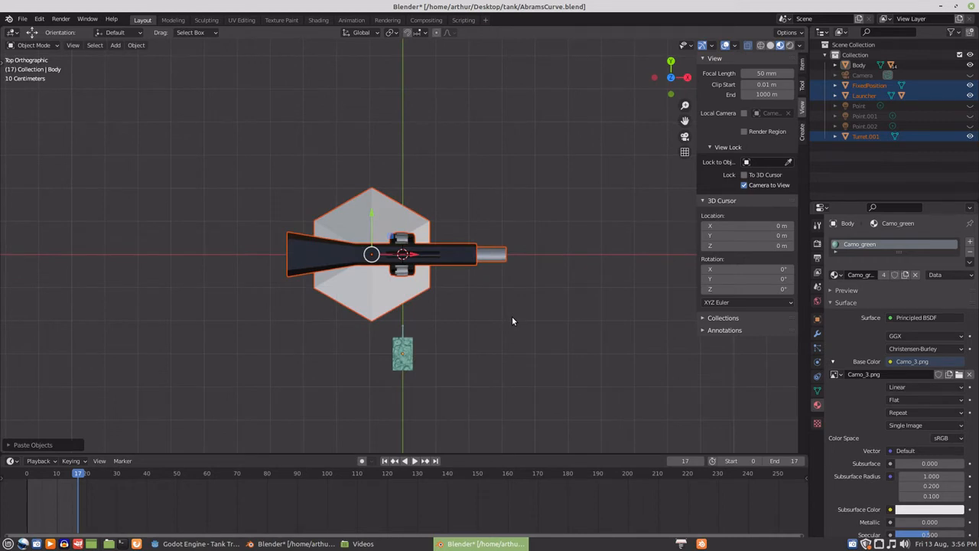
key(shift+s)
click(518, 261)
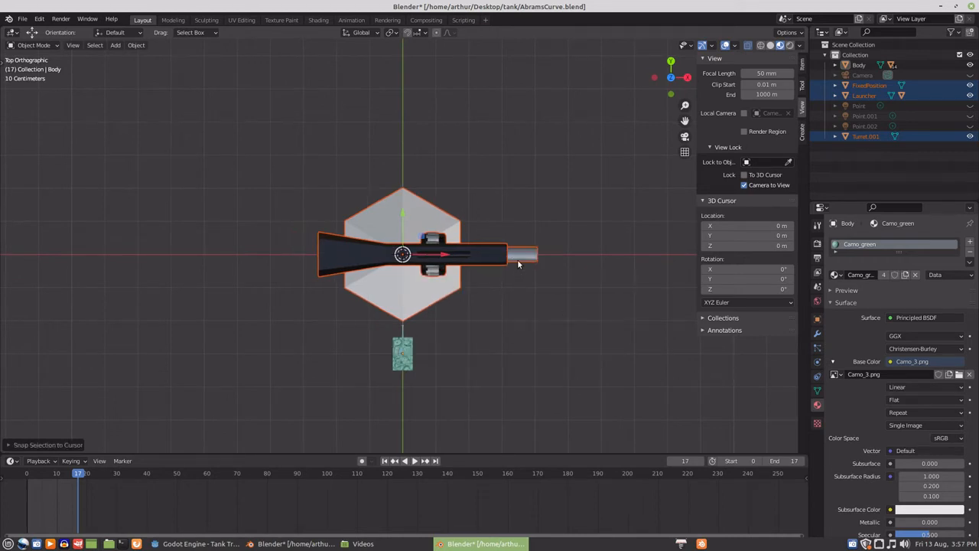
Step: Rotate the launcher assembly in top view so its barrel points along positive Y, and scale it down to suit the tank
key(r)
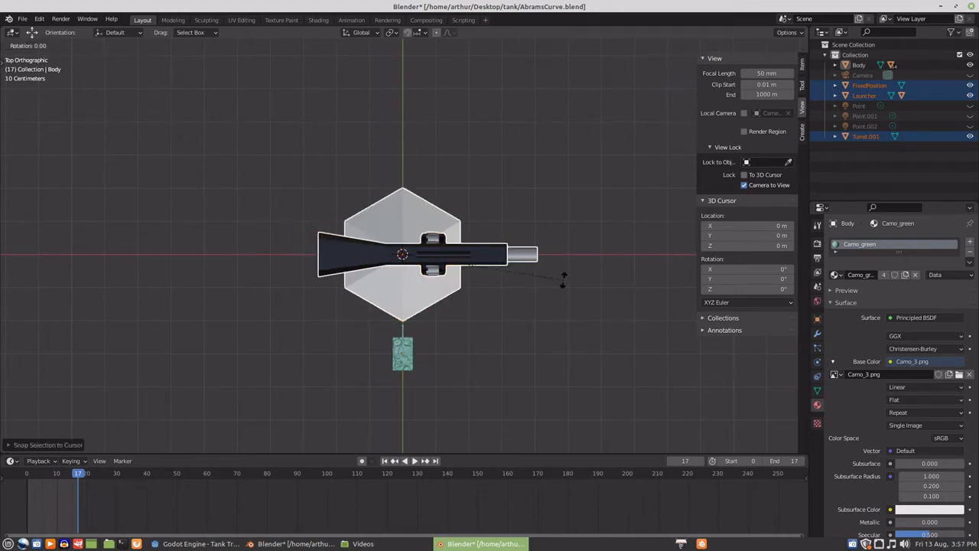
click(422, 107)
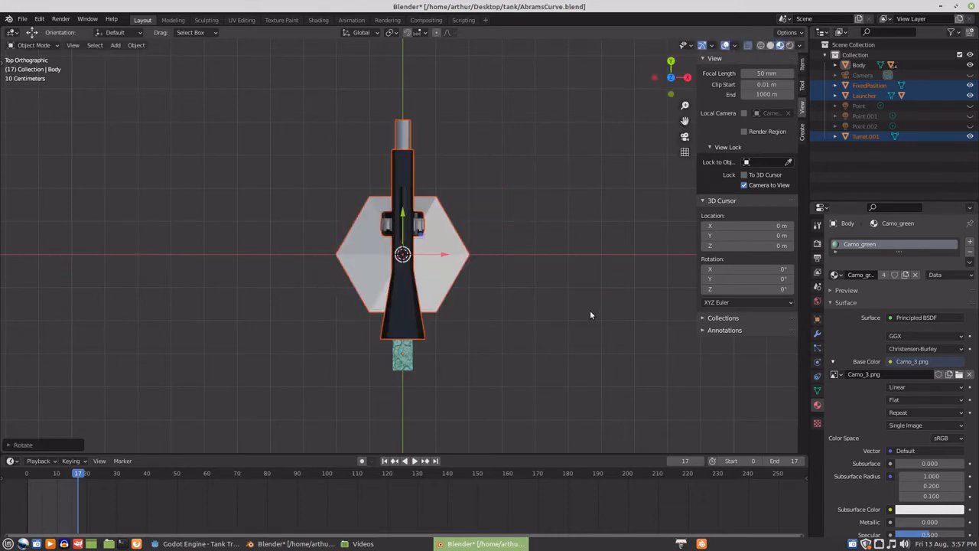
key(s)
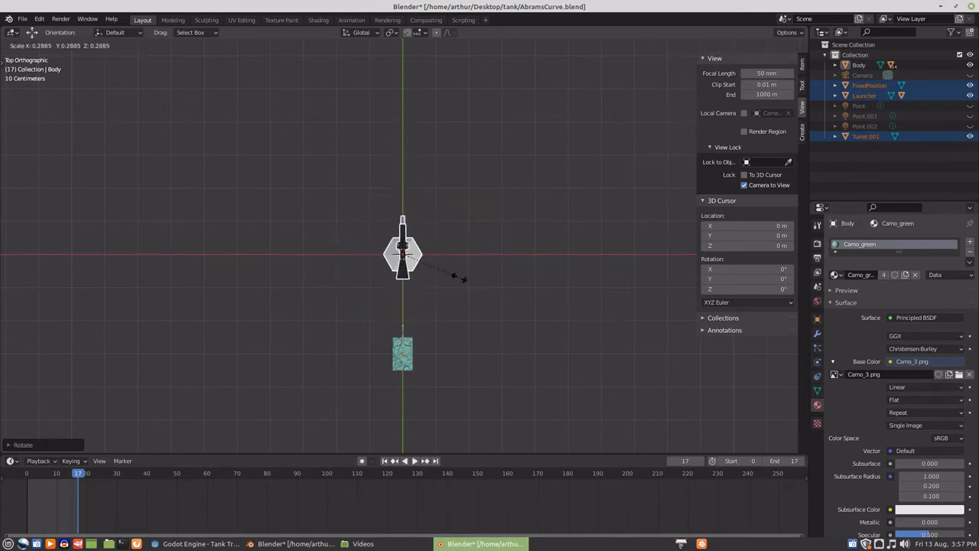
click(419, 265)
key(KP_3)
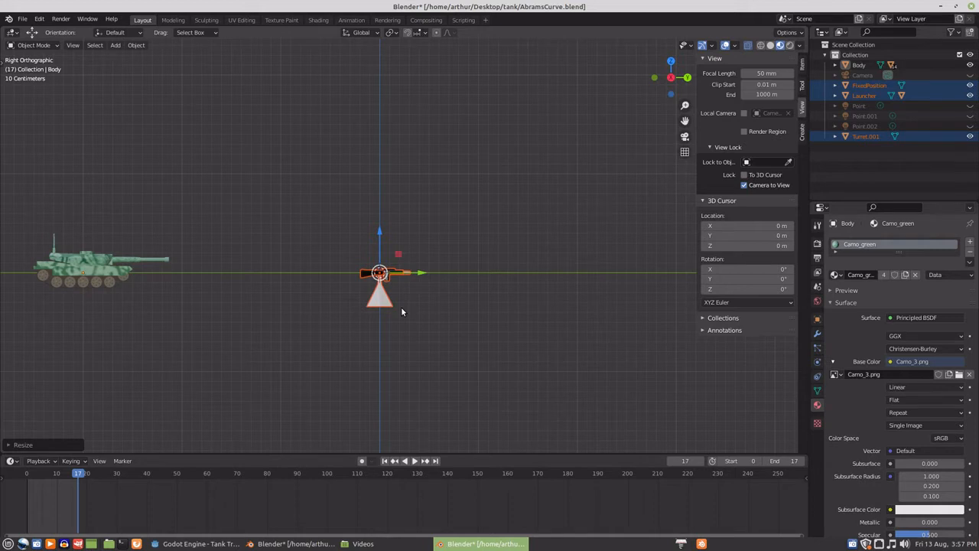
key(KP_1)
scroll(401, 307, up, 3)
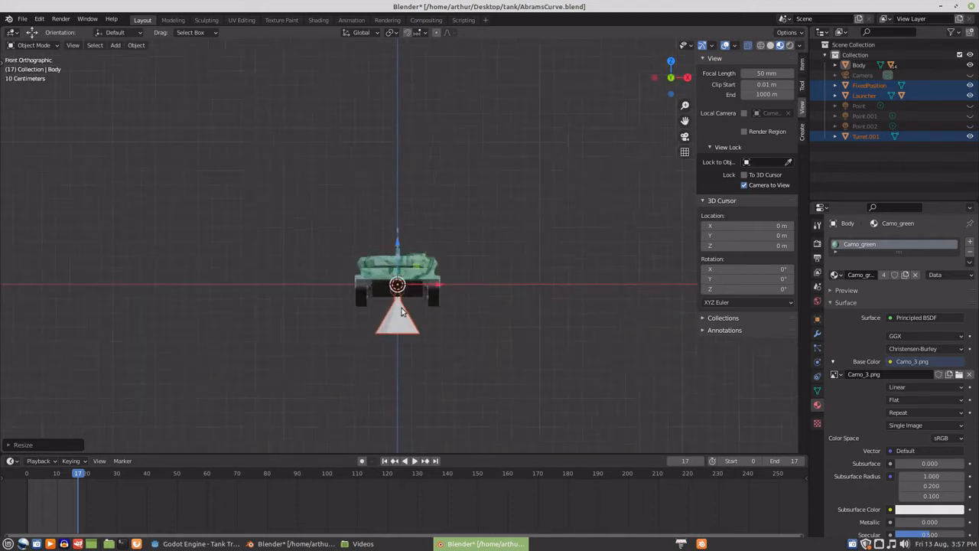
mouse_move(385, 326)
middle_down()
mouse_move(443, 320)
mouse_move(451, 328)
mouse_move(347, 320)
mouse_move(380, 325)
middle_up()
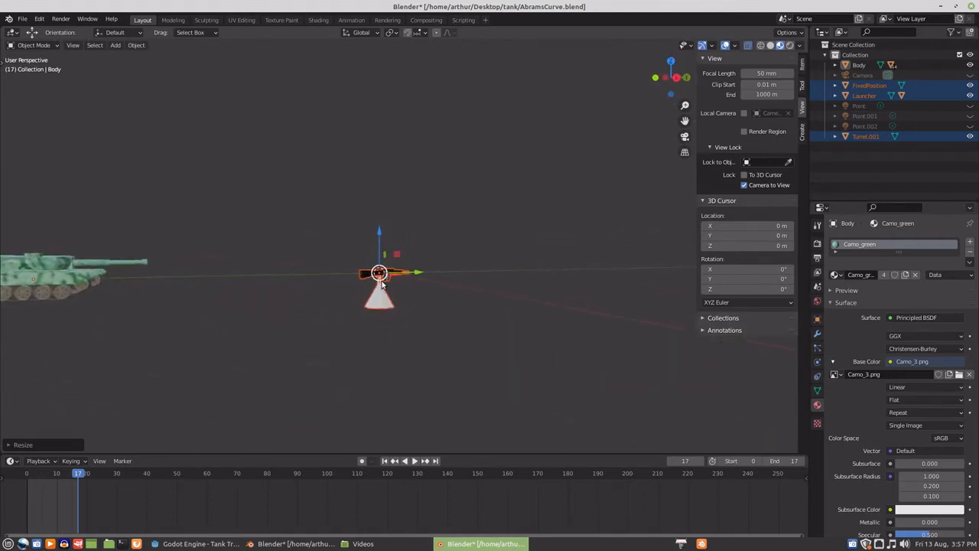
key(KP_1)
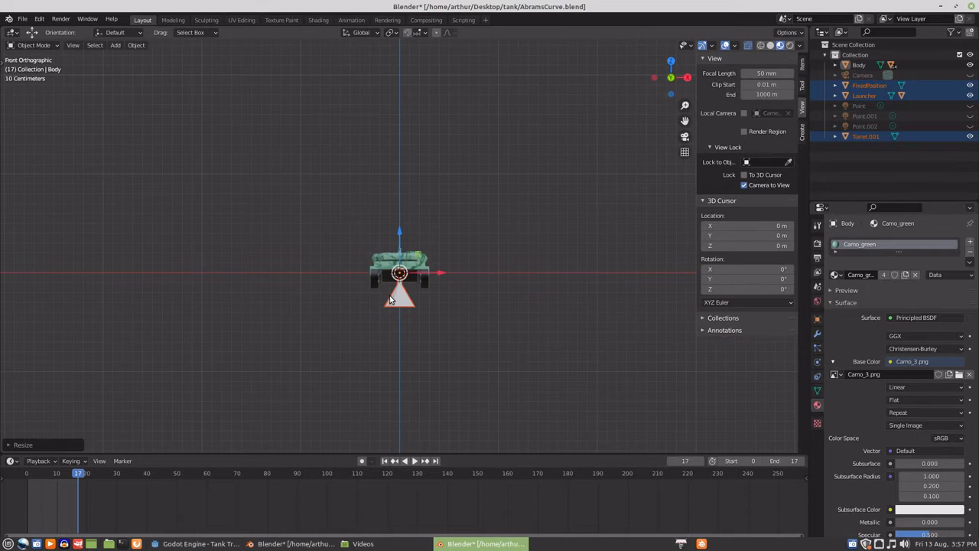
Step: Add a material slot to the FixedPosition base and assign the existing Camo_green material to it
key(KP_3)
click(382, 304)
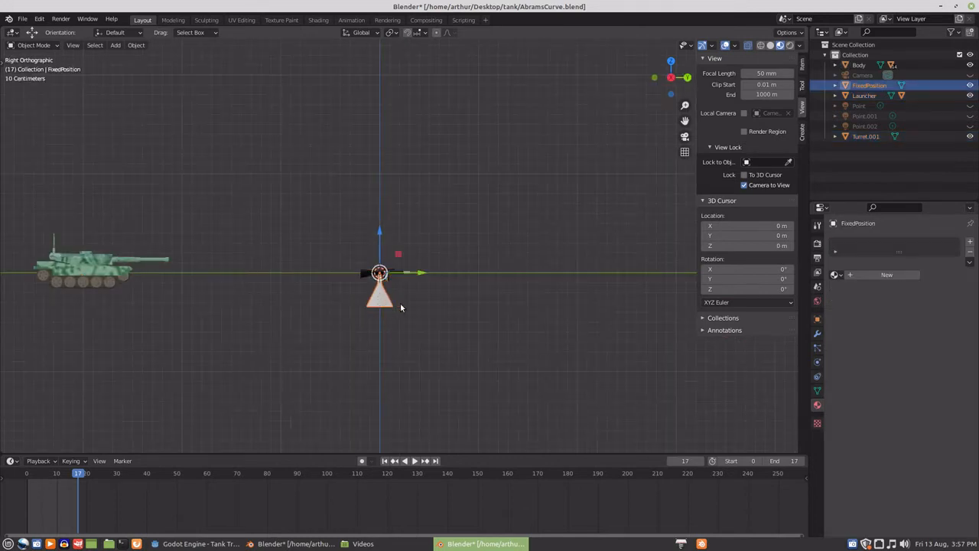
click(969, 244)
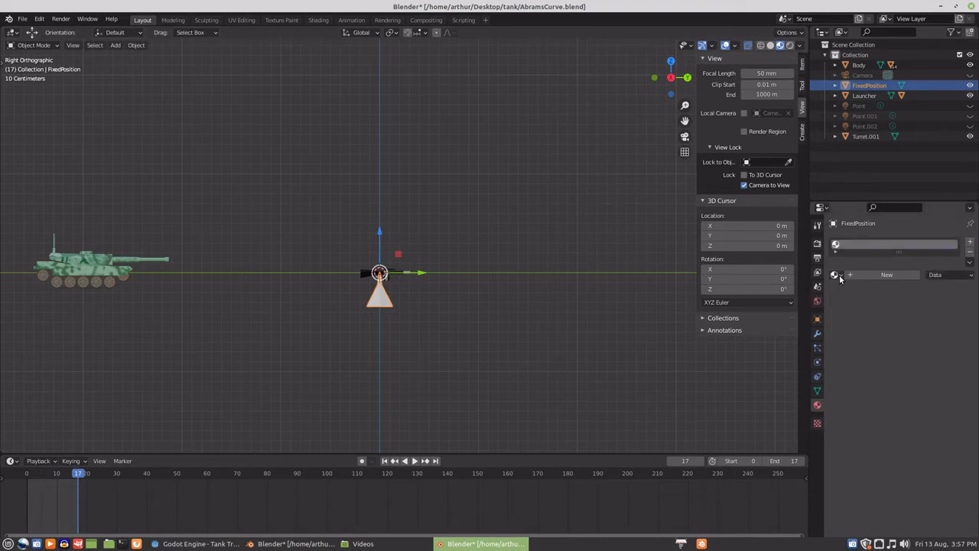
click(838, 274)
click(855, 291)
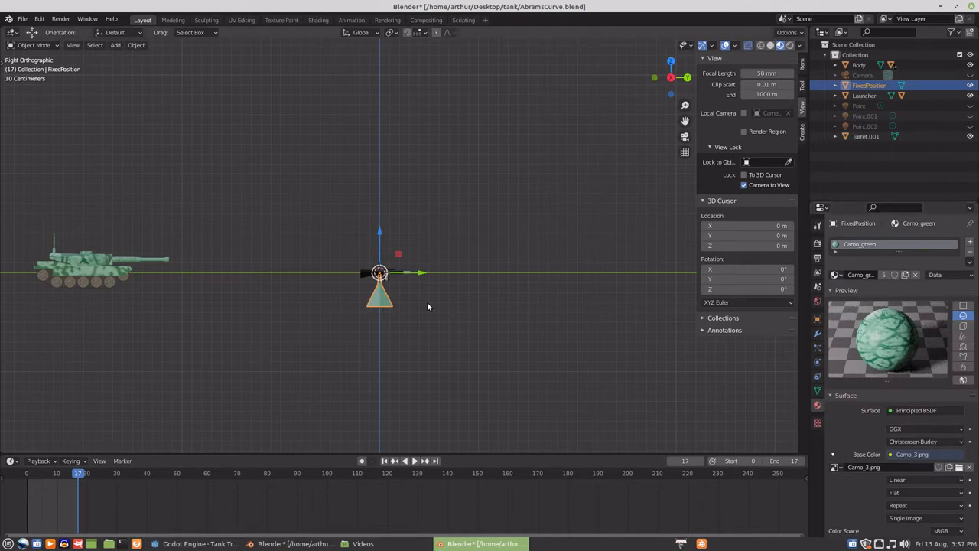
Step: Unwrap the FixedPosition base in the UV Editing workspace with Smart UV Project at a 66° angle limit
click(241, 20)
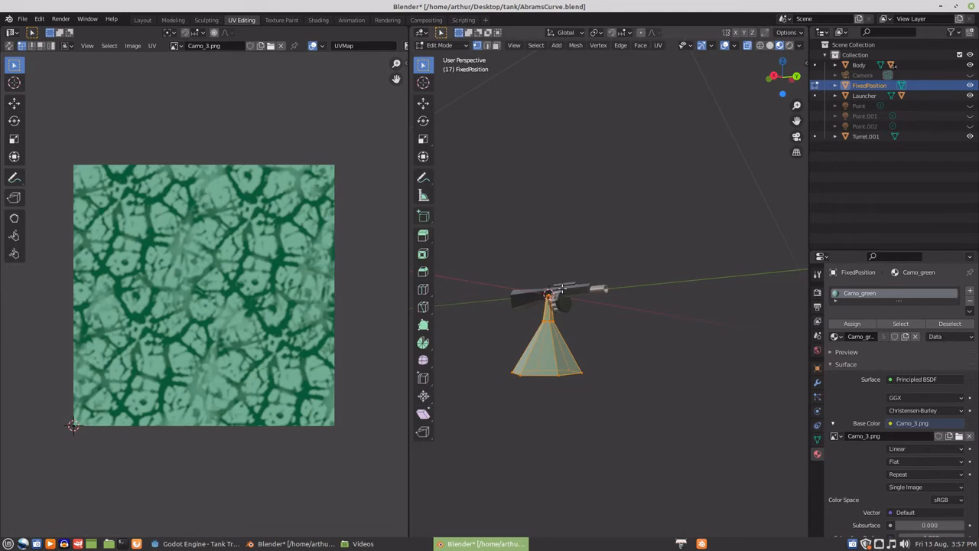
key(KP_1)
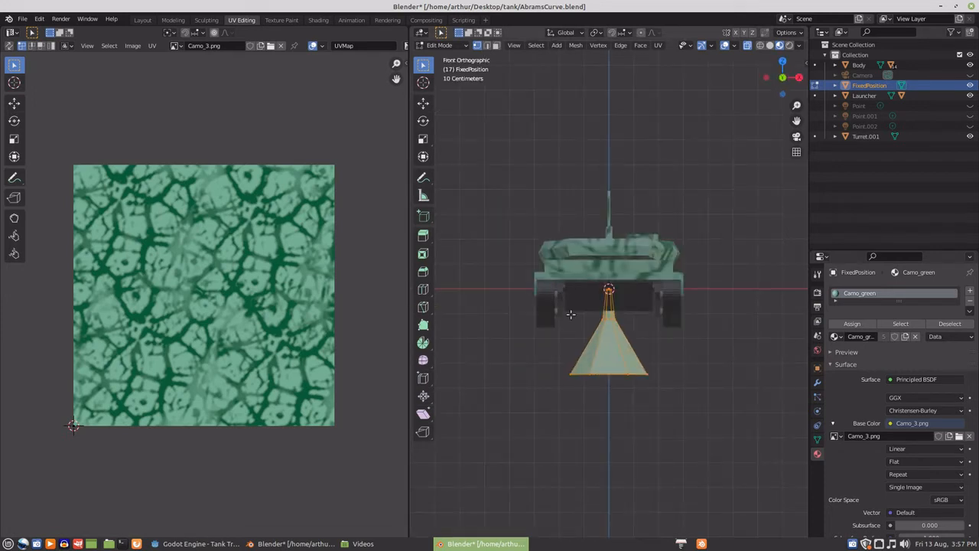
click(655, 46)
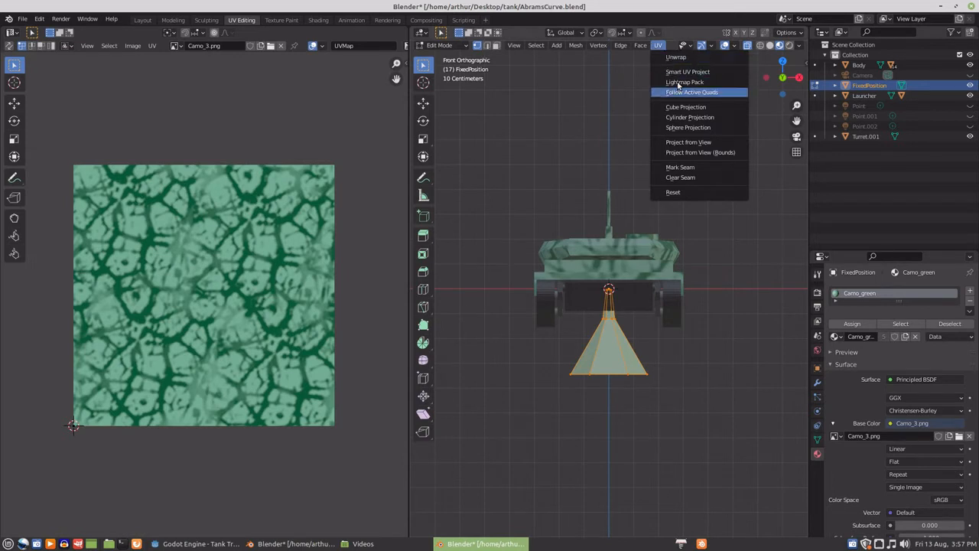
click(678, 72)
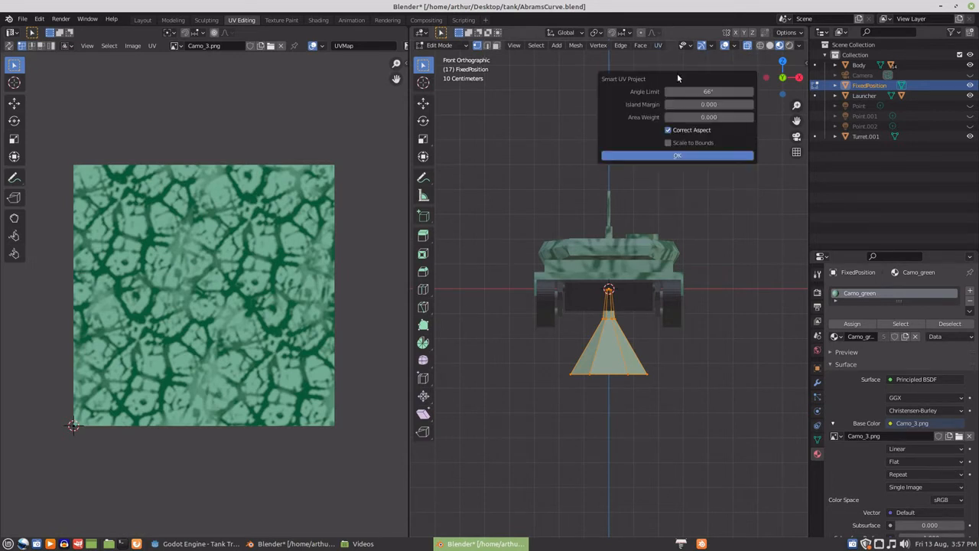
click(658, 156)
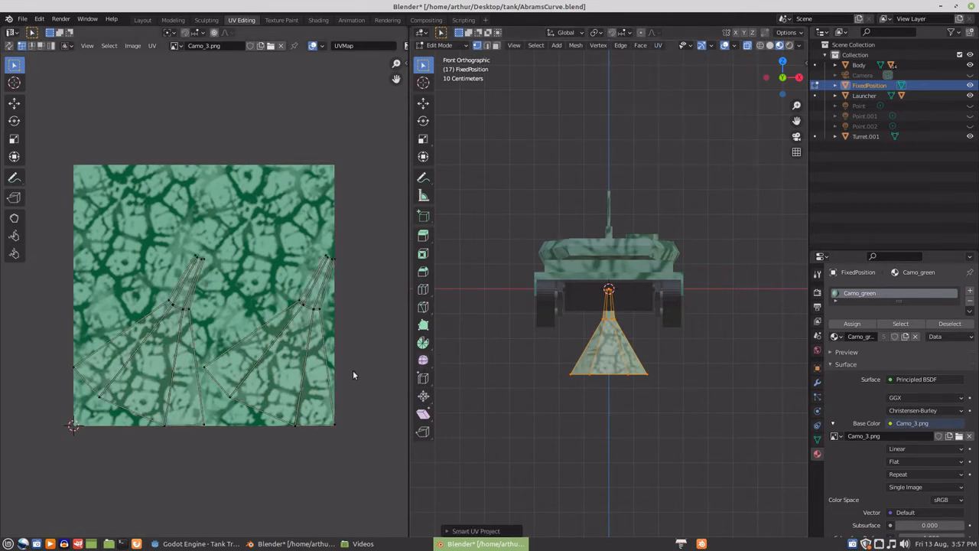
Step: Scale down all of the FixedPosition base's UV islands and move them up toward the middle of the Camo_3.png texture
key(a)
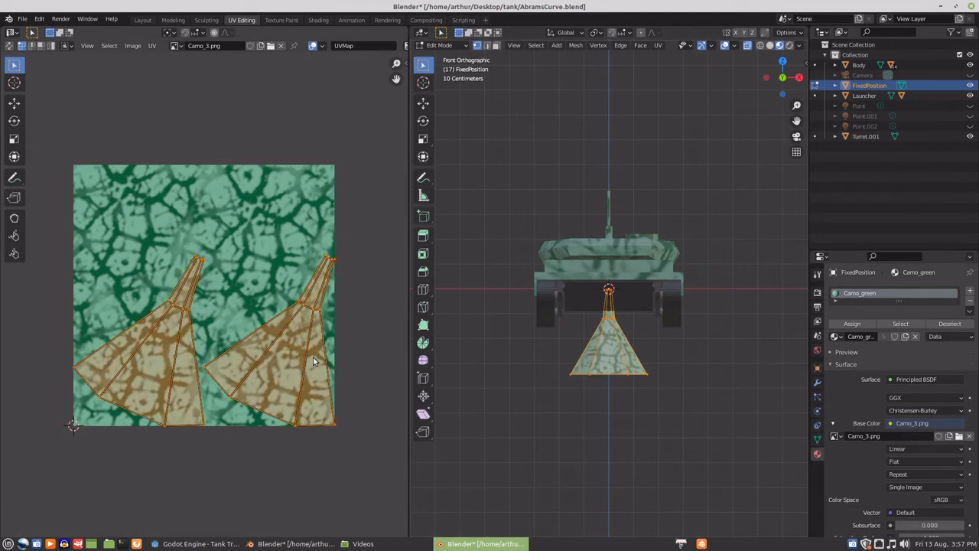
key(s)
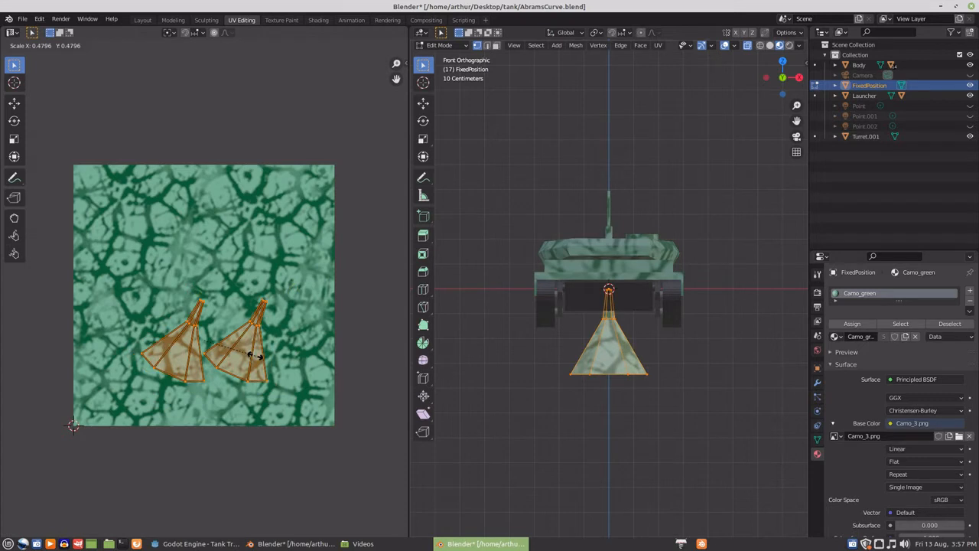
click(261, 354)
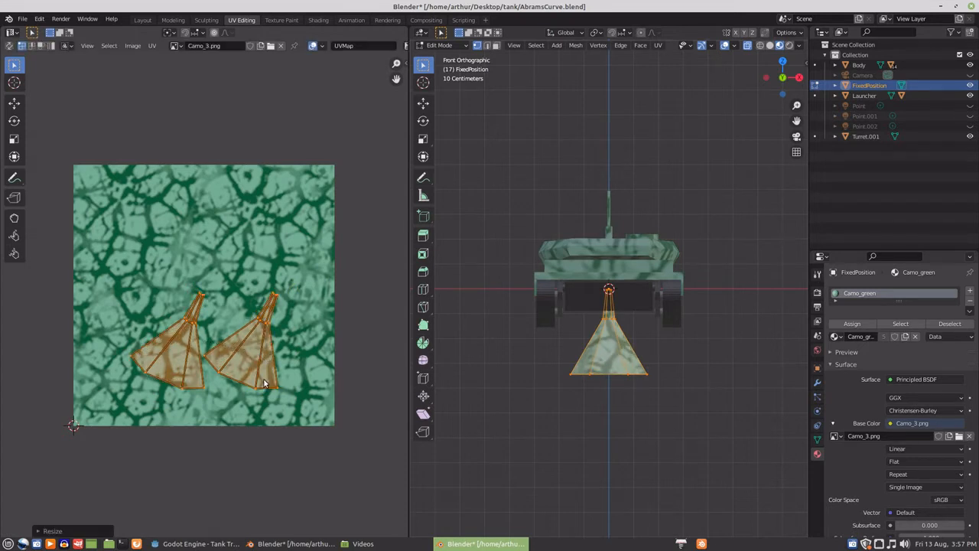
key(g)
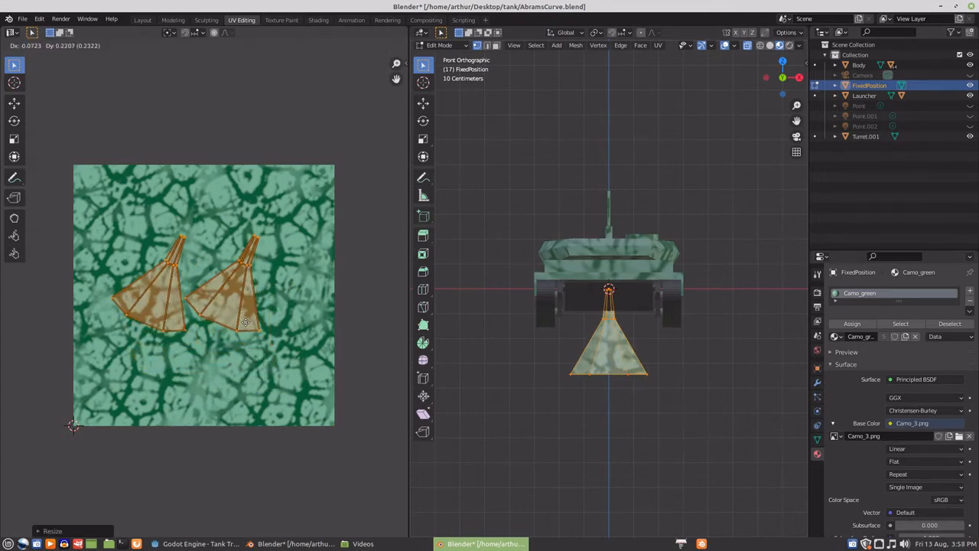
click(247, 316)
middle_drag(632, 398, 541, 394)
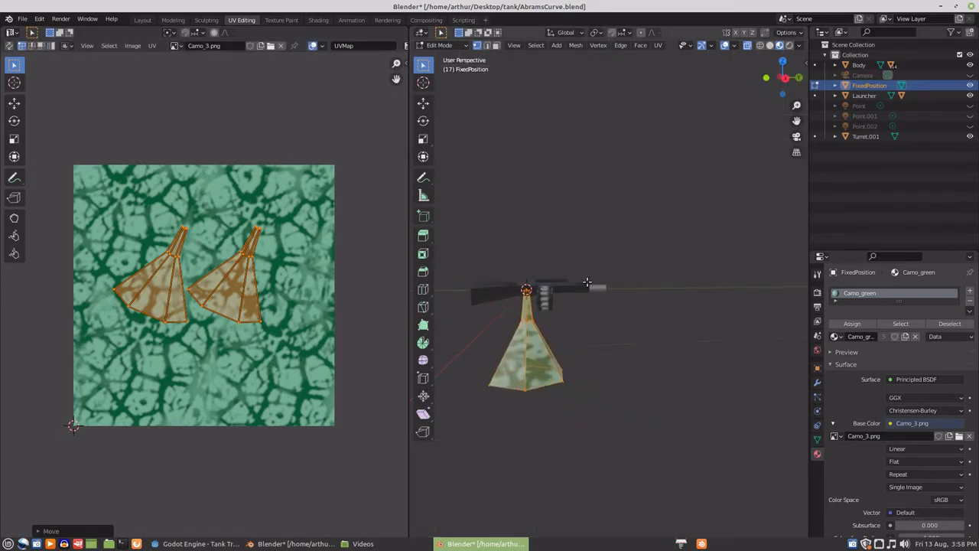
Step: Return to the Layout workspace, select the base, launcher and turret objects together, and apply their rotation and scale
click(142, 19)
scroll(374, 219, up, 3)
middle_drag(374, 219, 372, 308)
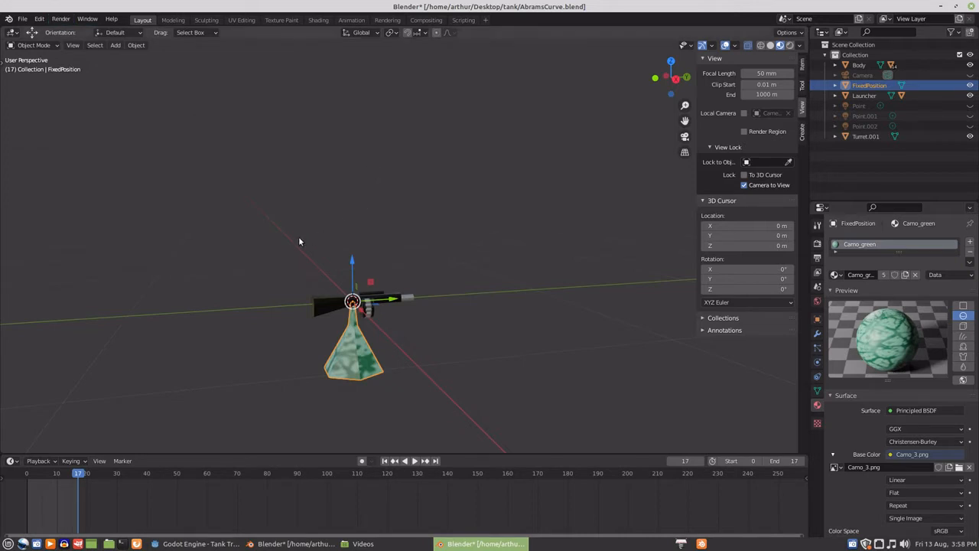
drag(299, 241, 441, 393)
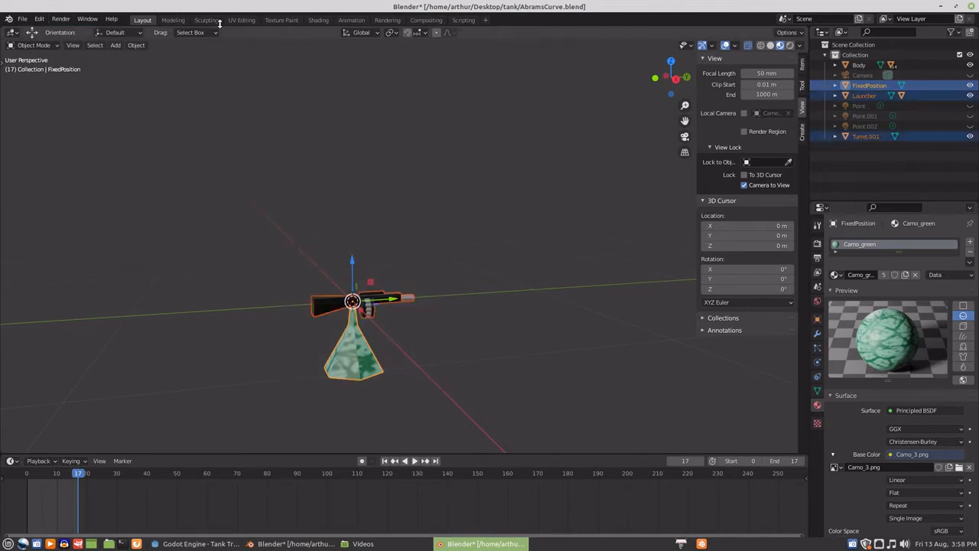
click(136, 45)
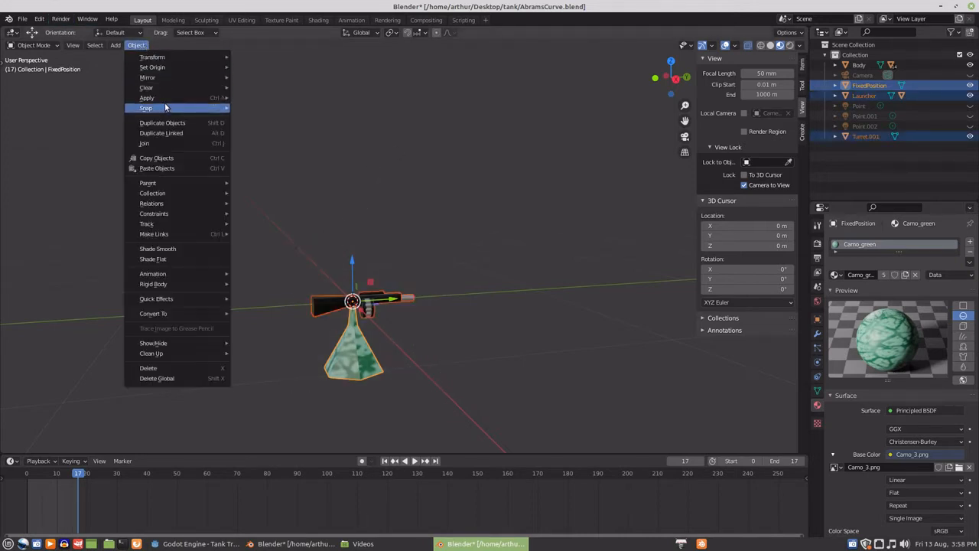
mouse_move(163, 97)
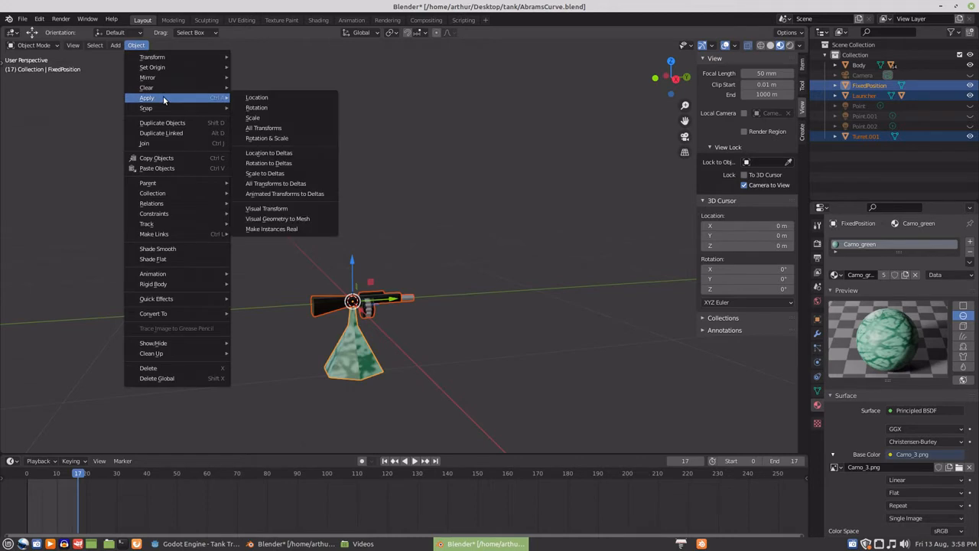
click(276, 139)
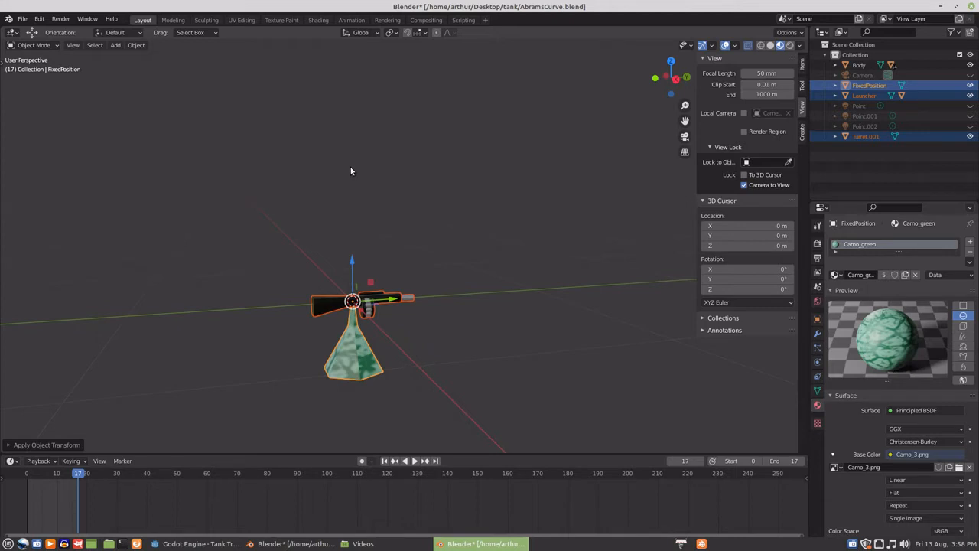
key(KP_1)
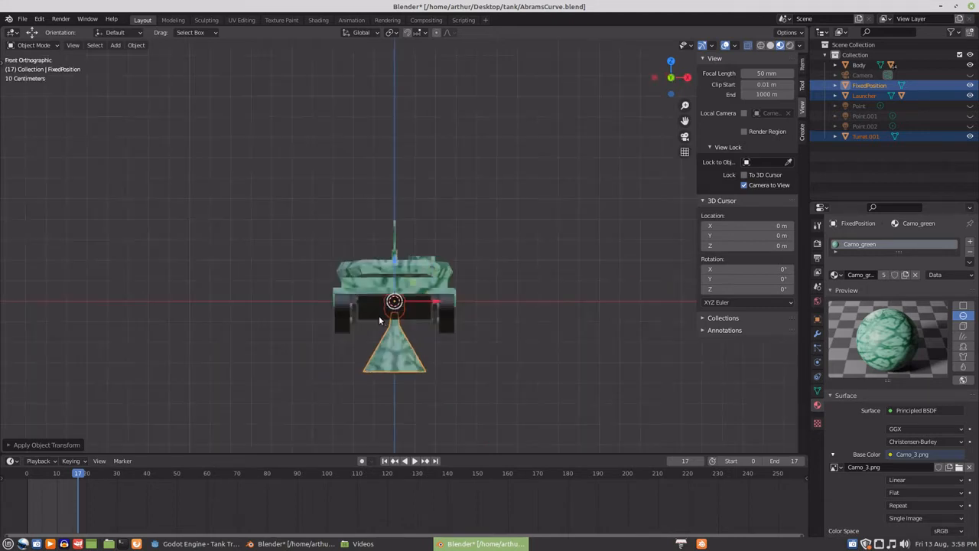
key(KP_3)
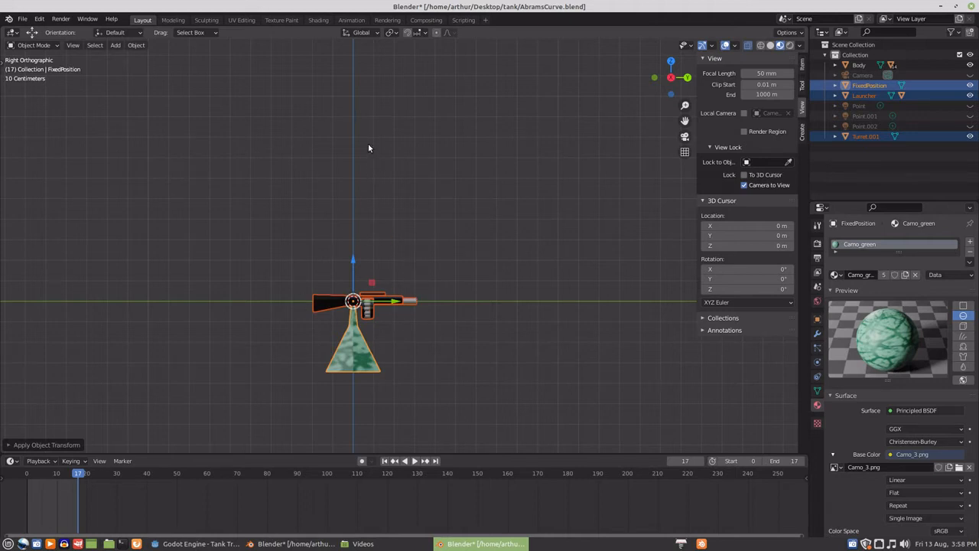
click(22, 18)
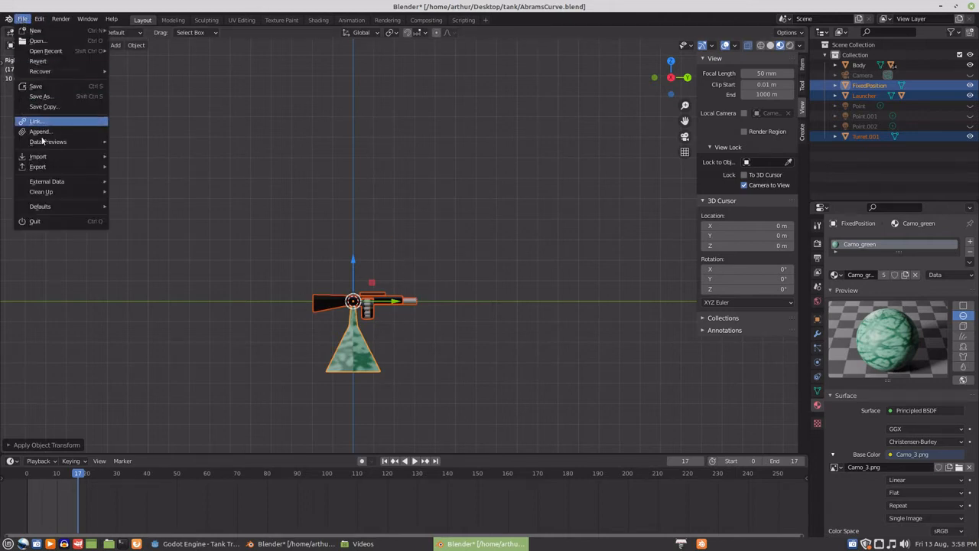
mouse_move(44, 167)
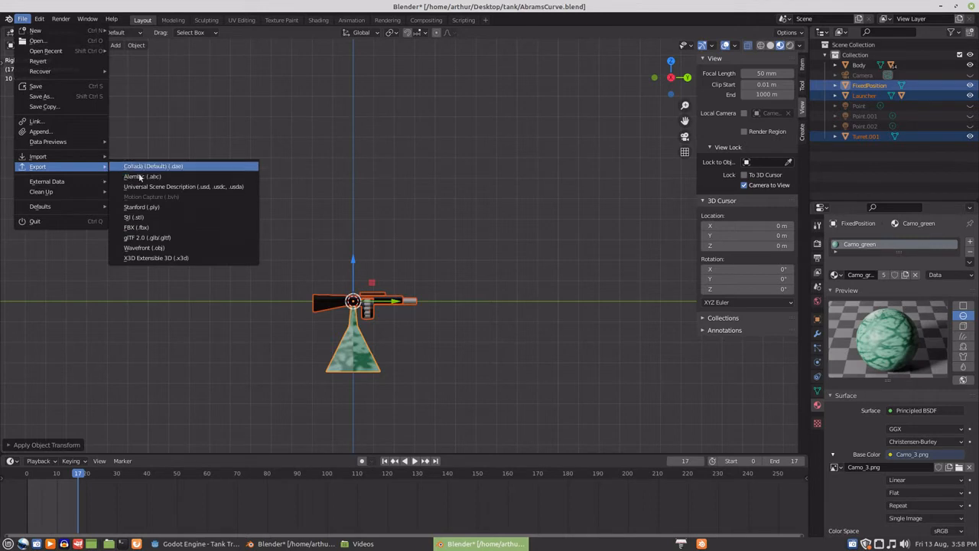
click(142, 239)
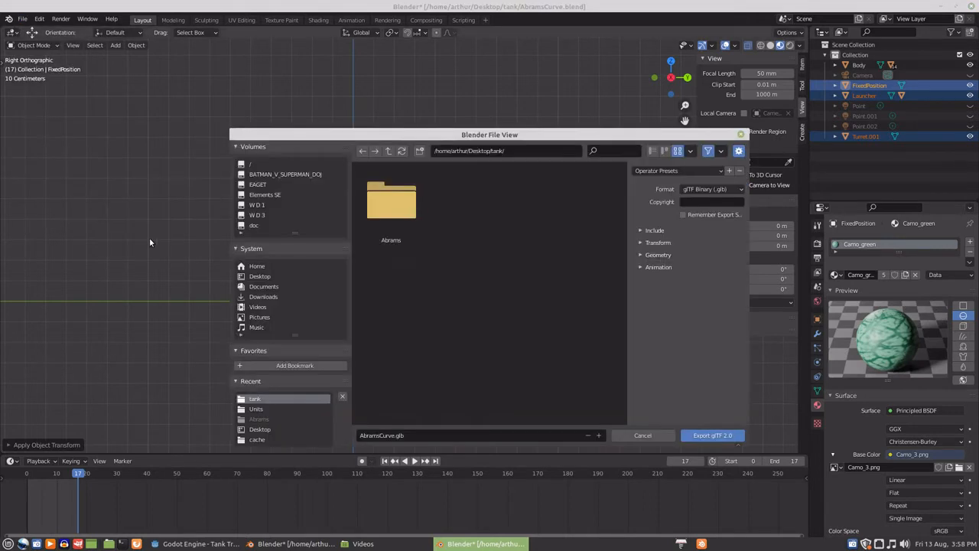
click(642, 232)
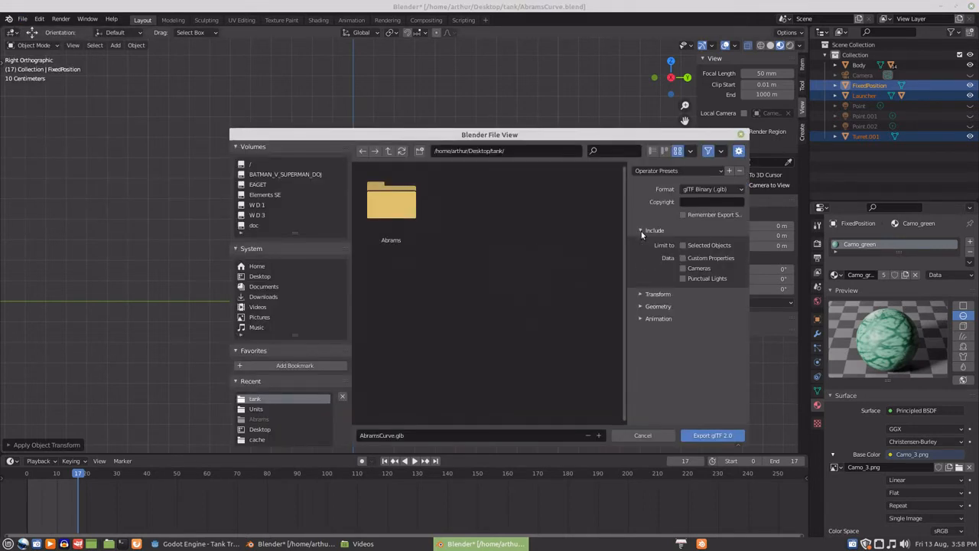
click(741, 134)
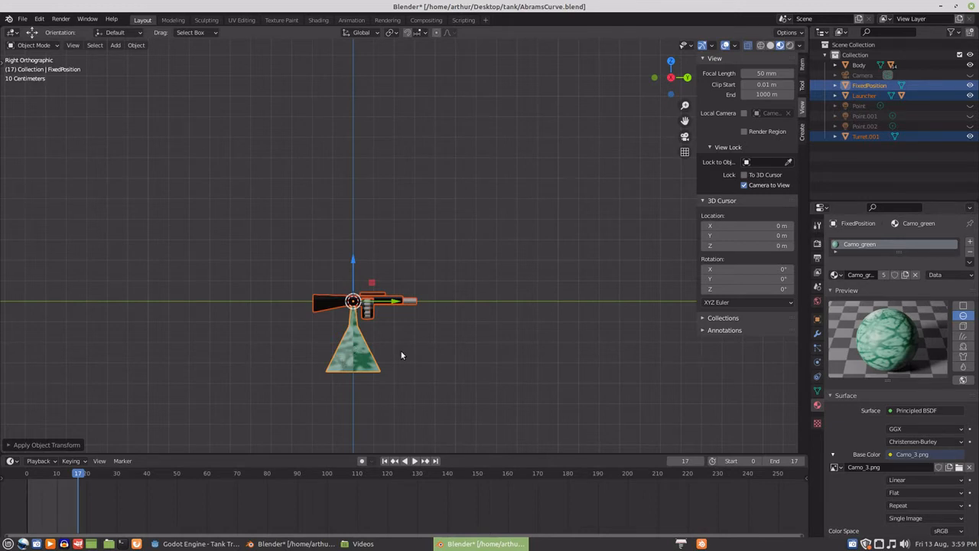
Step: Delete the FixedPosition, Launcher and Turret.001 objects from the tank file and switch to the gernade launcher.blend window
key(x)
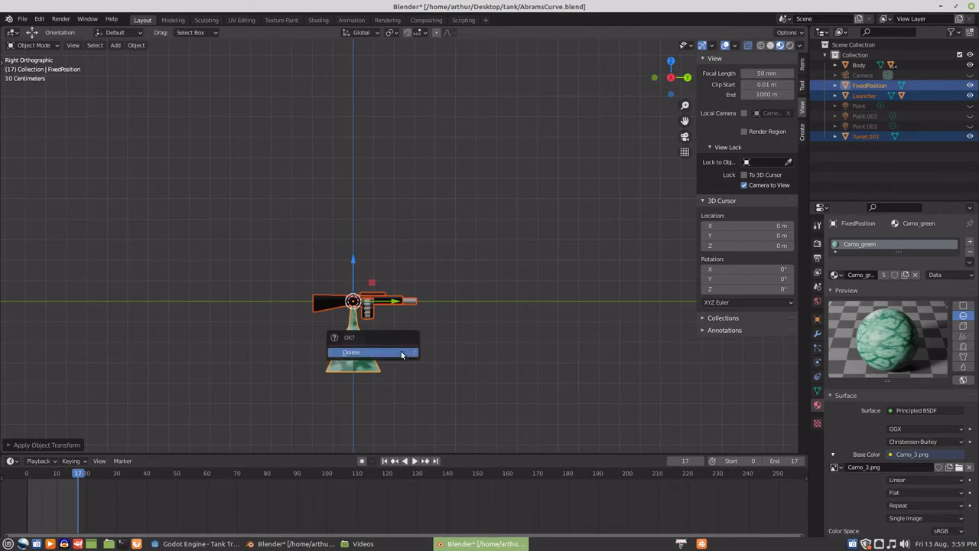
click(402, 353)
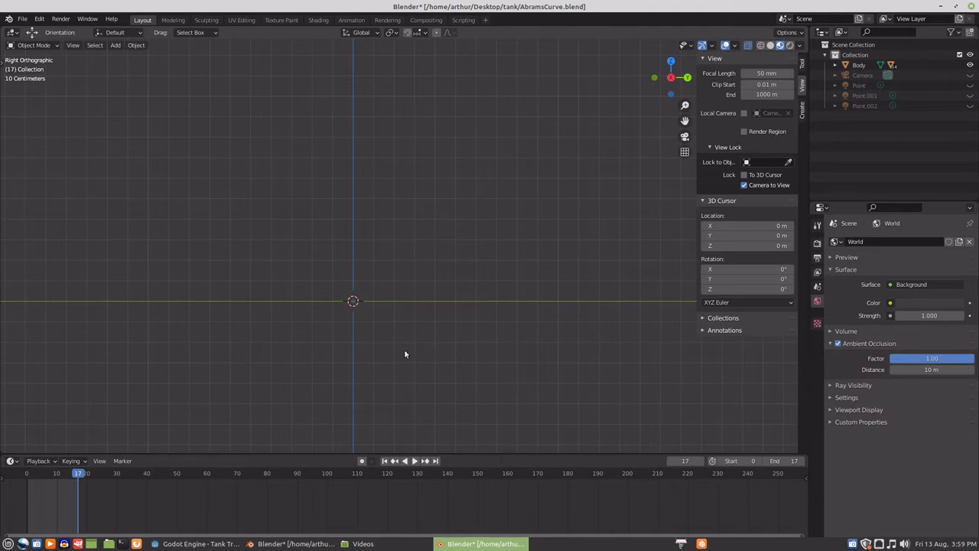
click(302, 543)
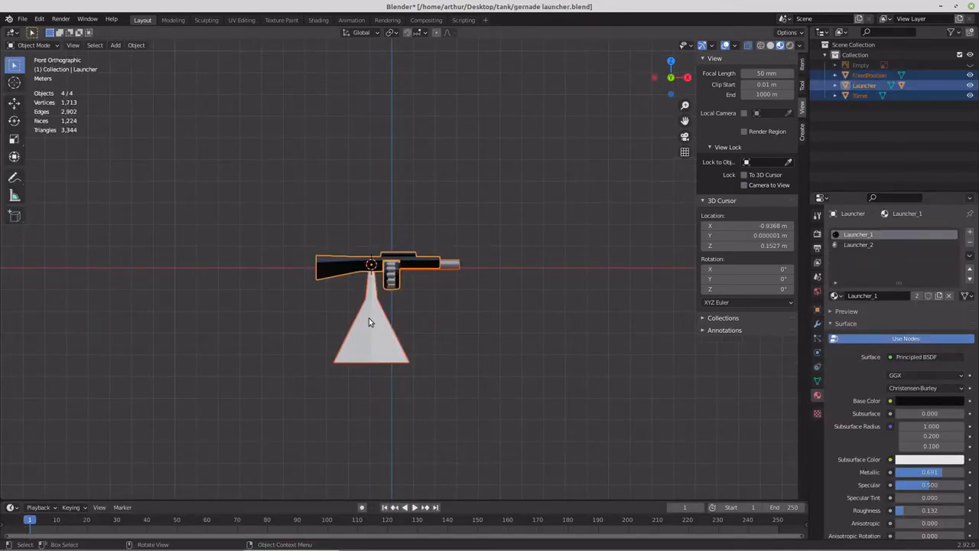
Step: Hide the FixedPosition base and delete the Launcher_recoil barrel object
click(971, 75)
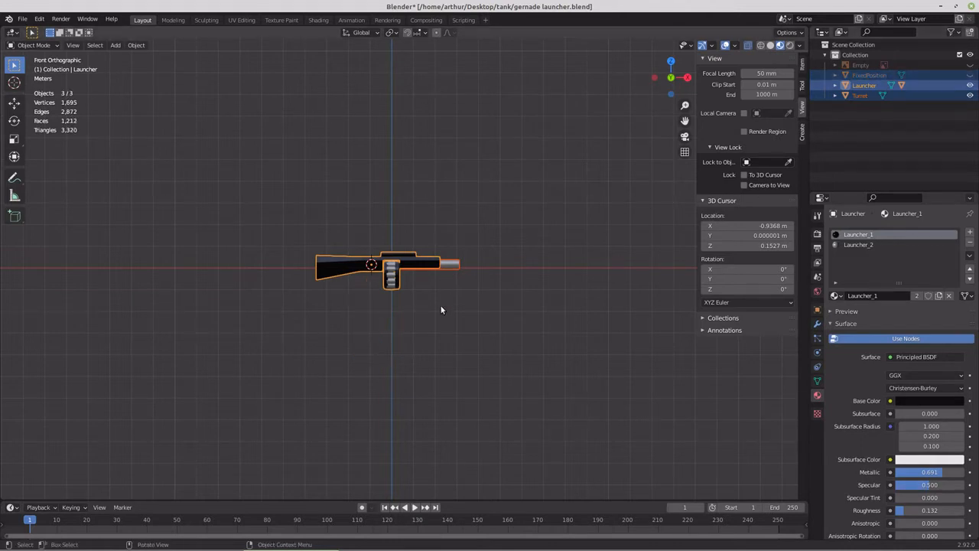
scroll(440, 309, up, 3)
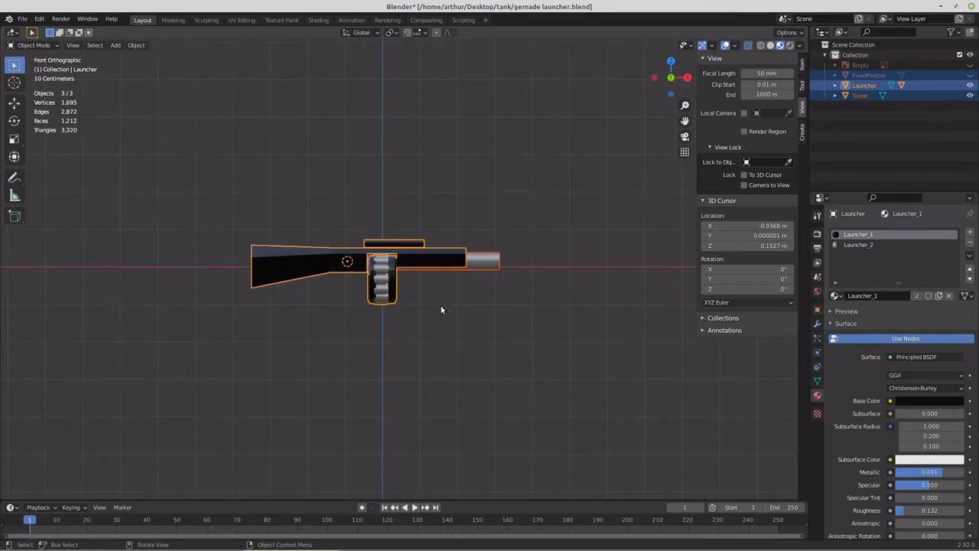
click(494, 265)
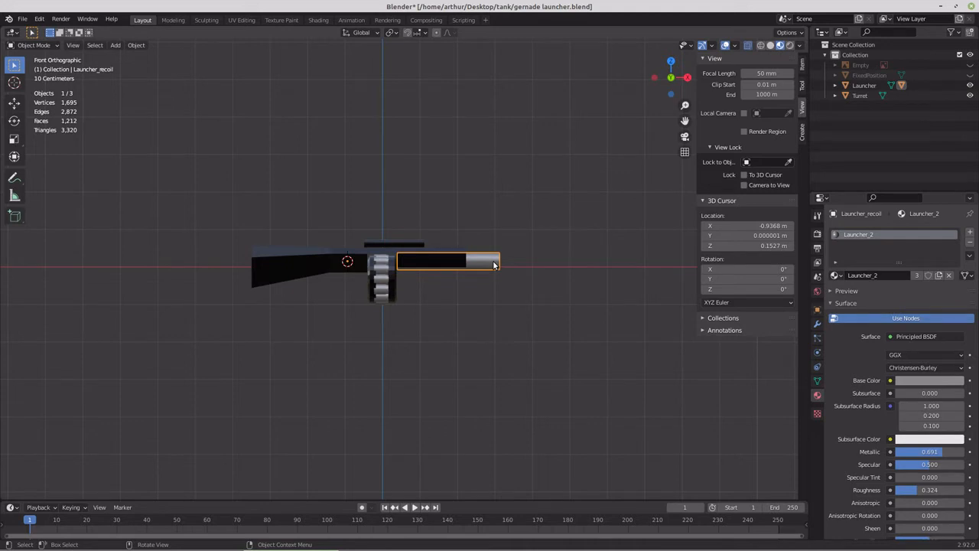
key(x)
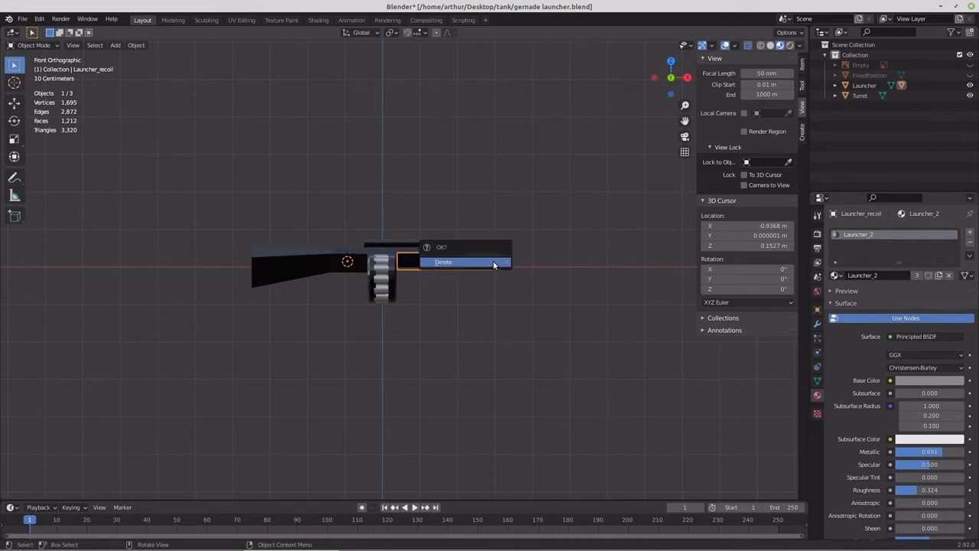
click(495, 265)
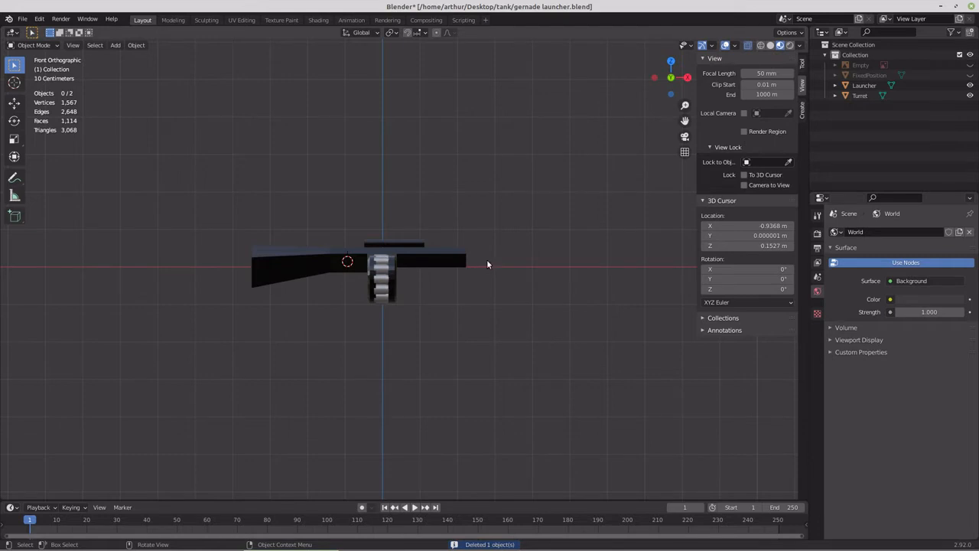
Step: In Edit Mode on the Launcher, select the whole sight tube above the body and delete only its faces
click(397, 265)
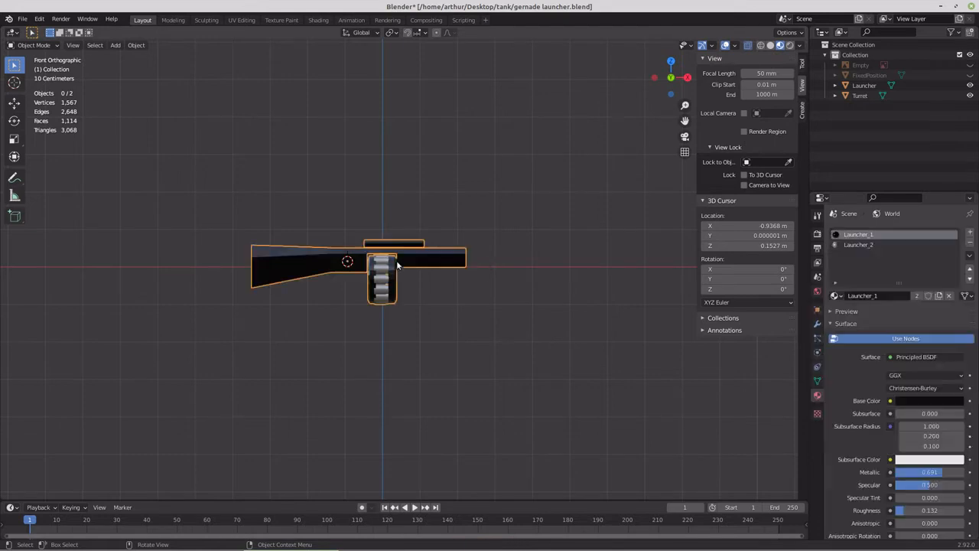
key(Tab)
scroll(398, 264, up, 3)
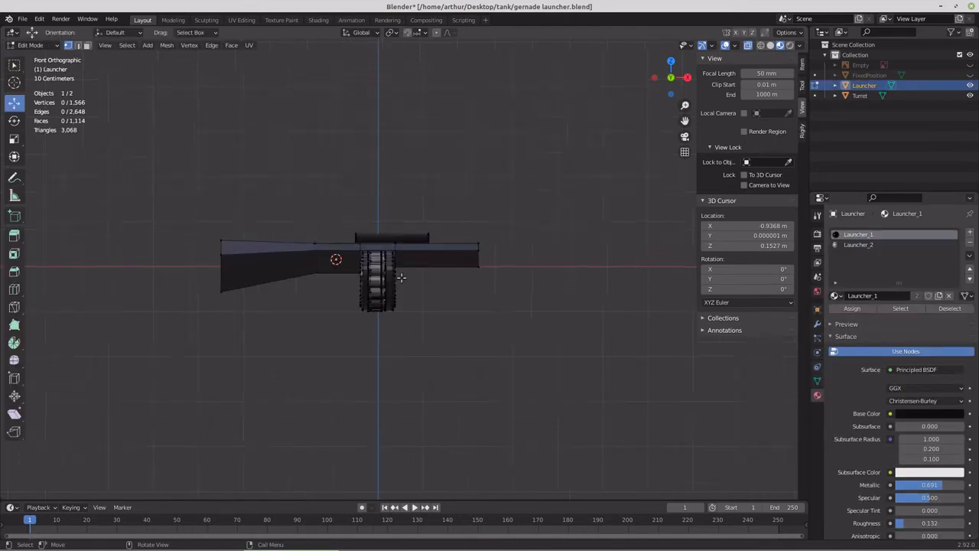
key(b)
drag(303, 178, 454, 222)
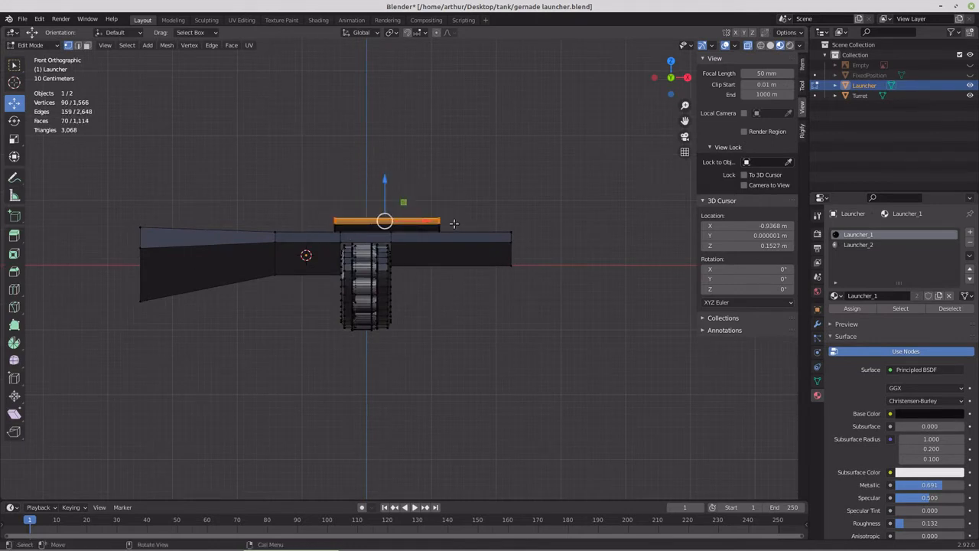
key(ctrl+KP_Add)
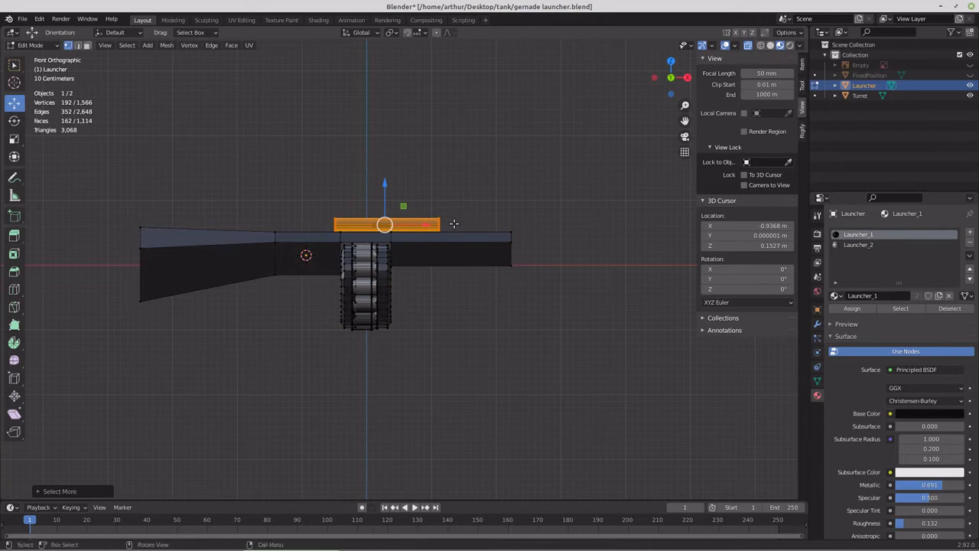
key(x)
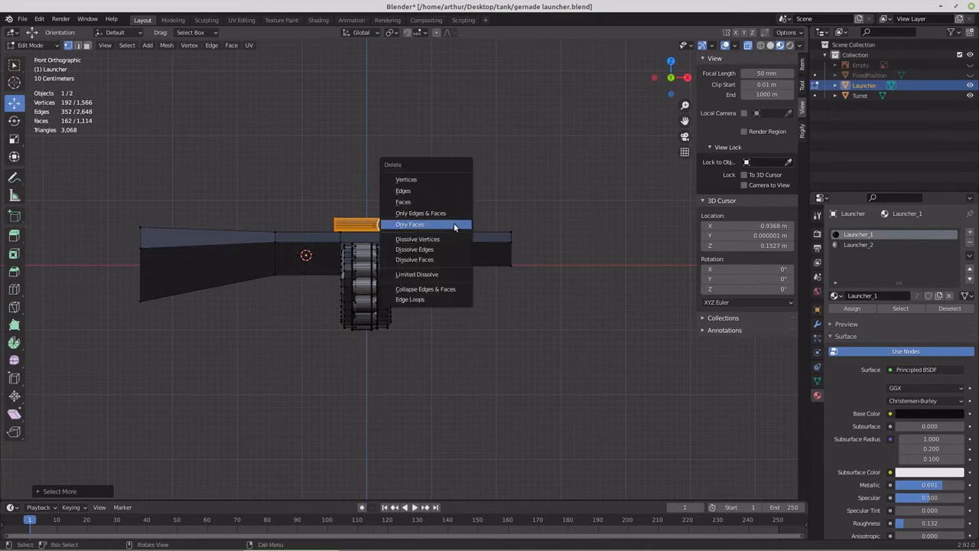
click(453, 225)
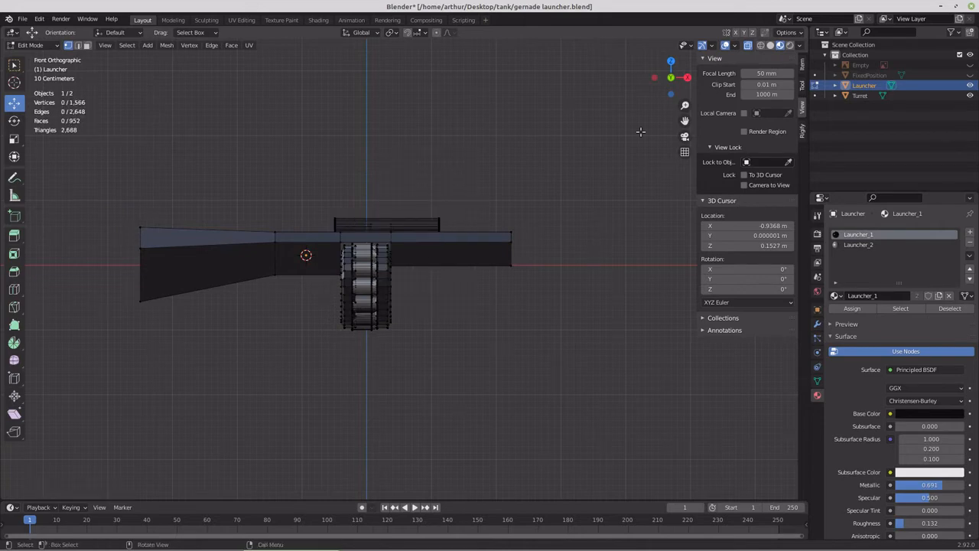
Step: Select the leftover geometry of the sight tube with X-ray on and delete its vertices
click(749, 46)
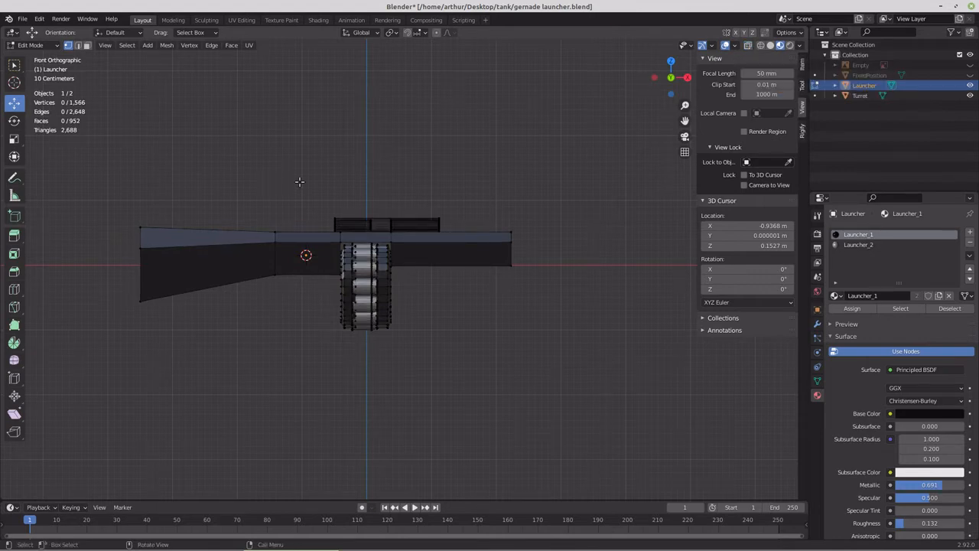
click(750, 46)
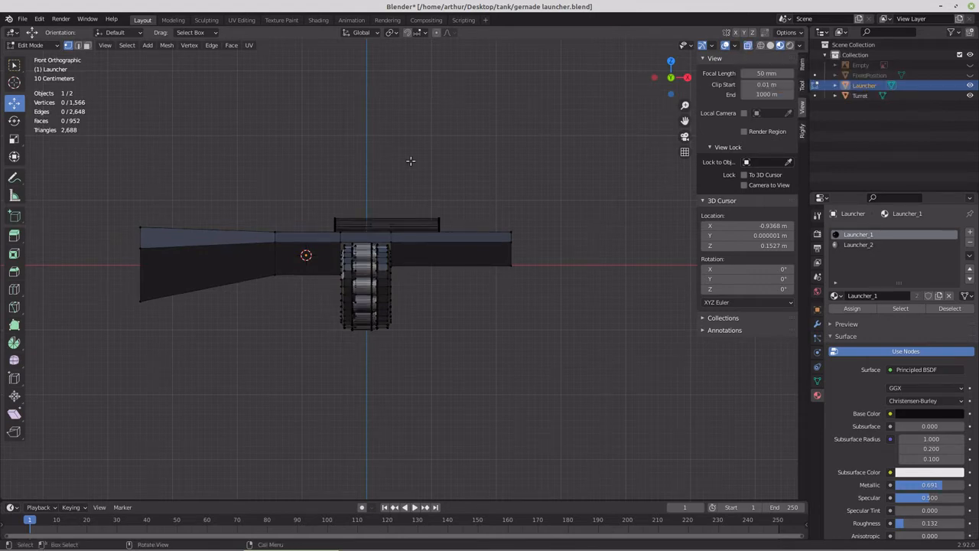
drag(291, 182, 483, 224)
key(ctrl+KP_Add)
key(ctrl+KP_Add)
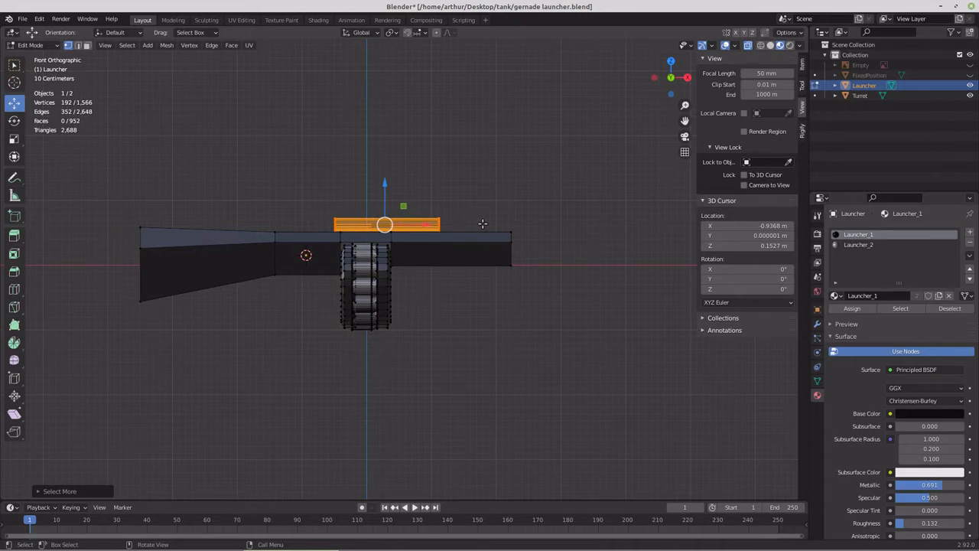
key(x)
click(484, 179)
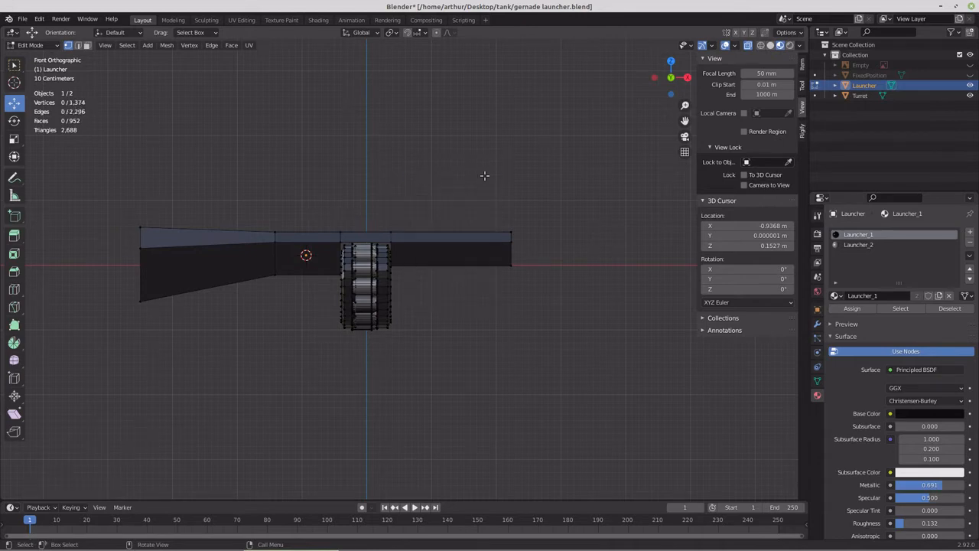
Step: Select the entire drum magazine below the Launcher body and delete its vertices
mouse_move(431, 298)
middle_down()
mouse_move(413, 324)
mouse_move(436, 313)
middle_up()
drag(342, 244, 382, 339)
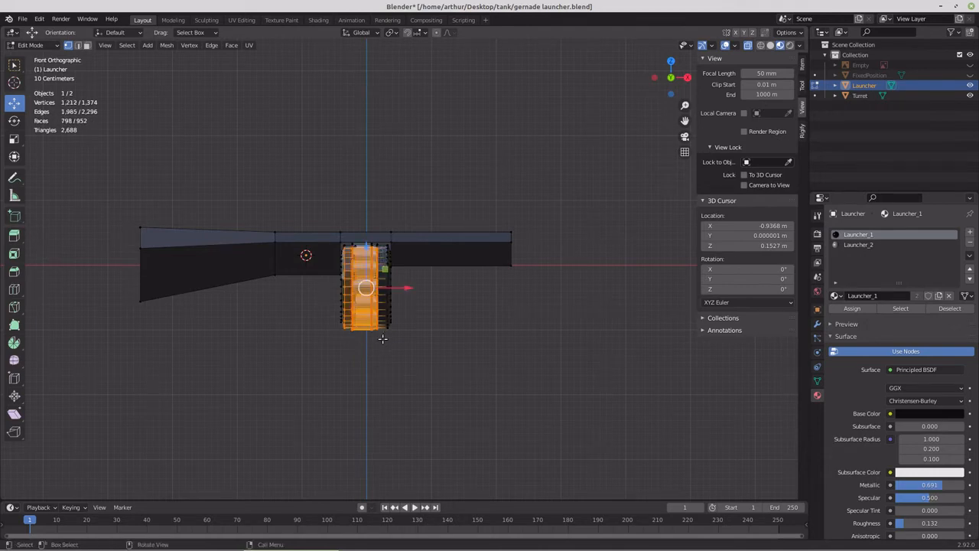
key(ctrl+KP_Add)
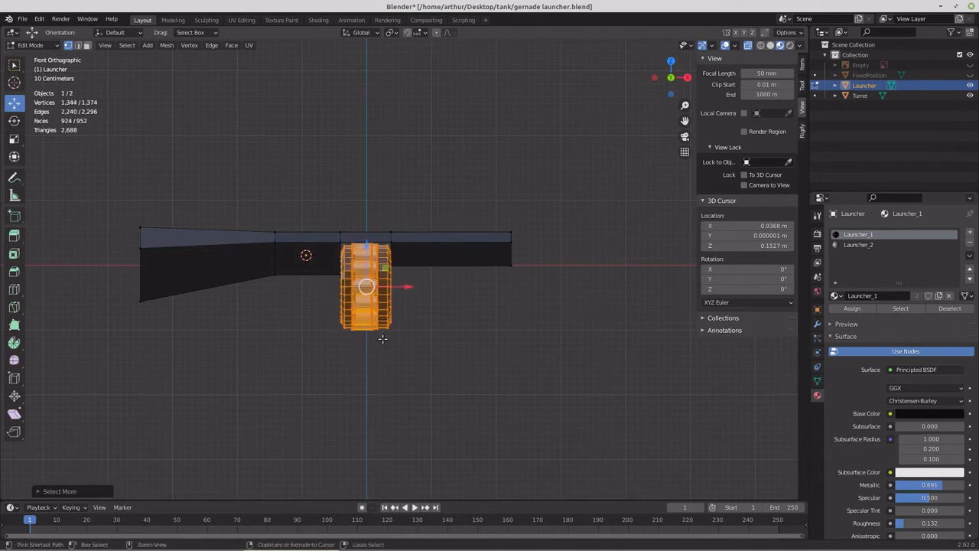
key(x)
click(384, 342)
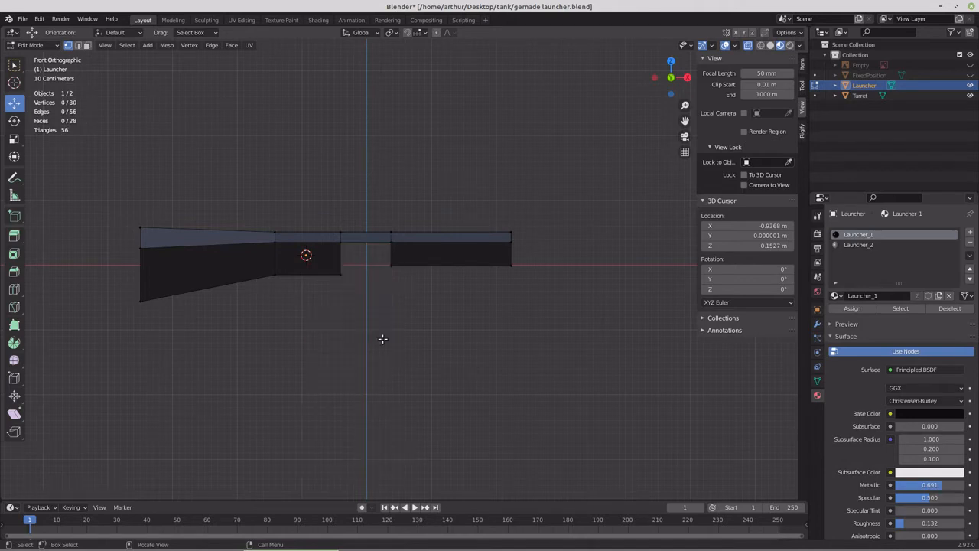
Step: Select the three inner faces of the gap left by the drum magazine and delete them
scroll(348, 304, up, 2)
middle_drag(345, 301, 389, 300)
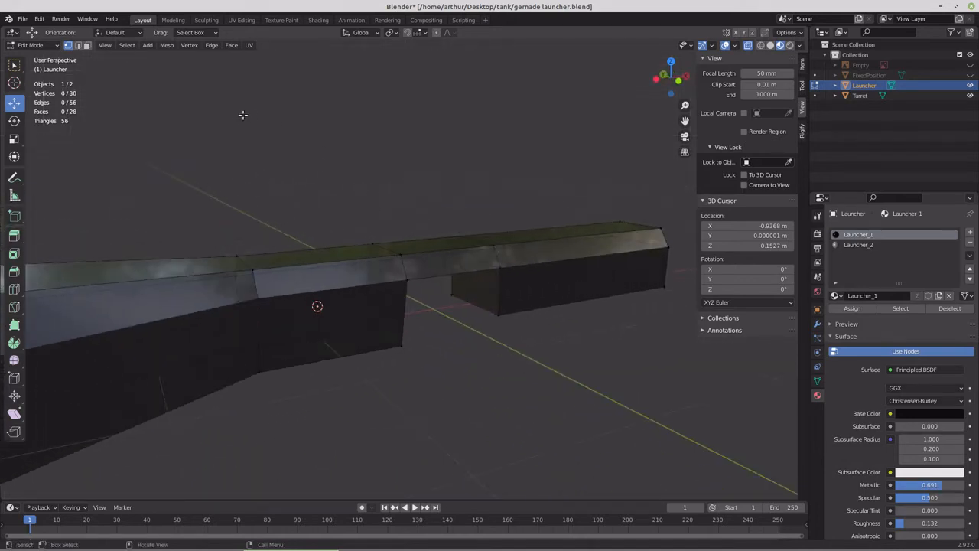
click(87, 46)
middle_drag(284, 252, 309, 270)
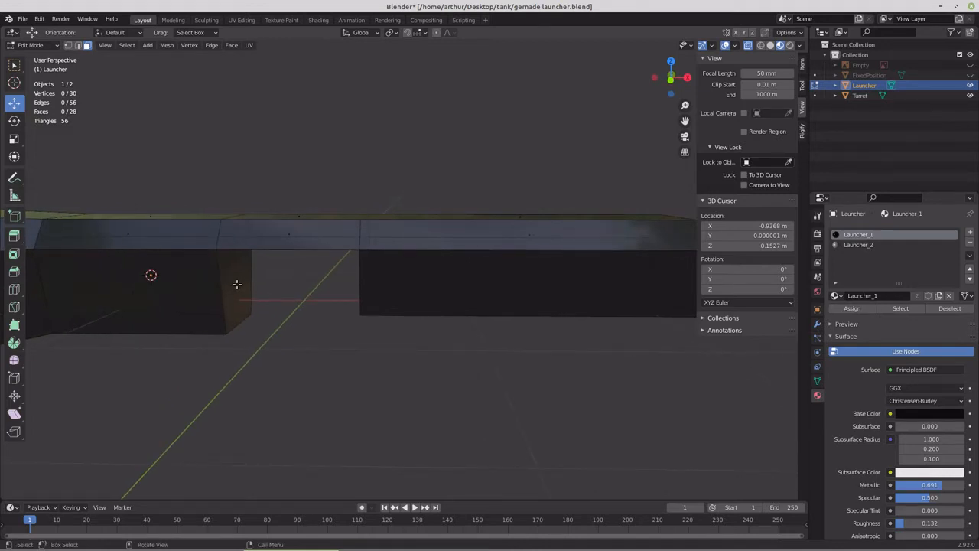
click(236, 284)
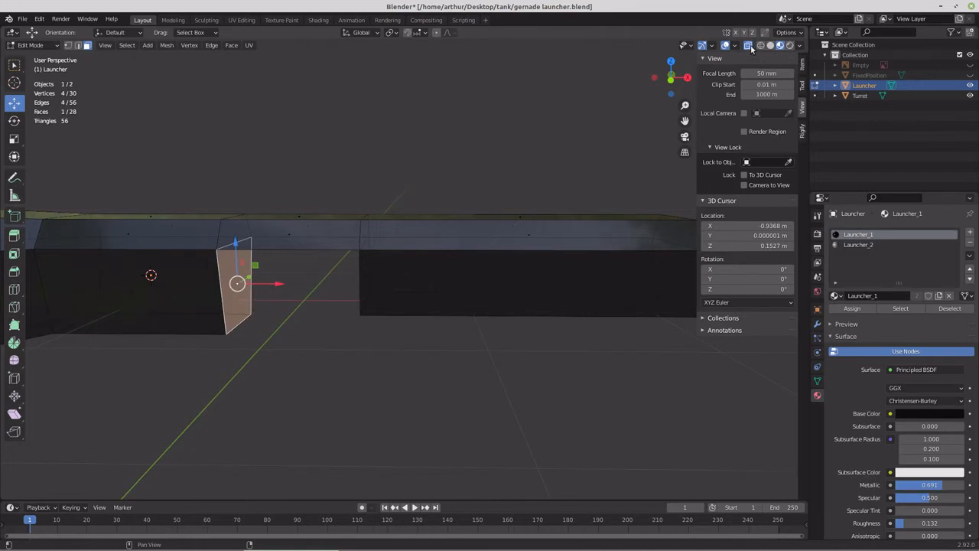
middle_drag(352, 307, 373, 284)
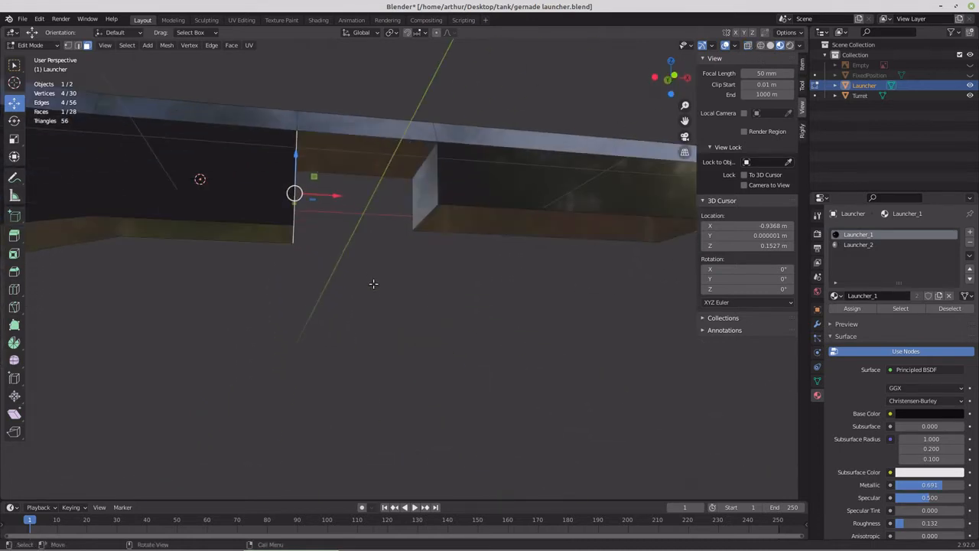
shift+click(372, 163)
shift+click(424, 192)
middle_drag(416, 243, 400, 254)
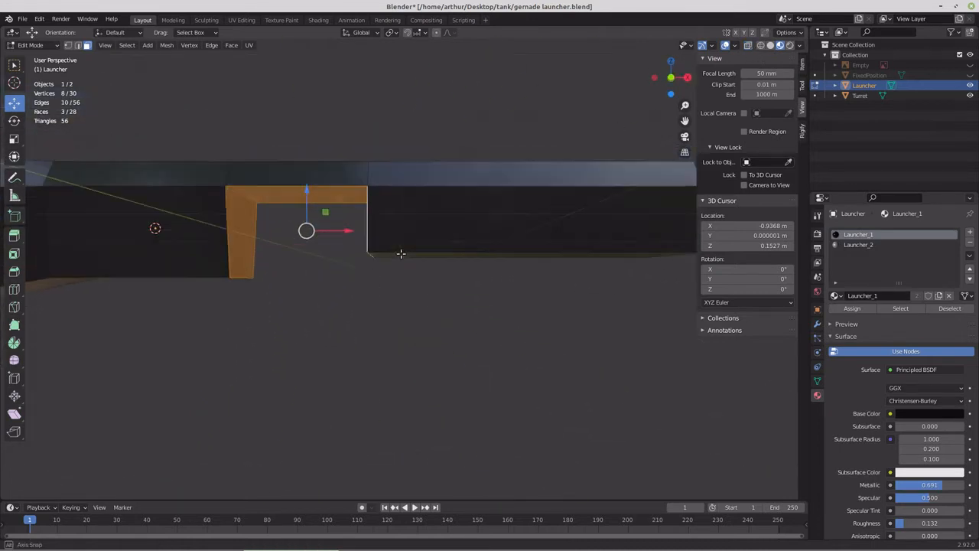
middle_drag(299, 295, 303, 310)
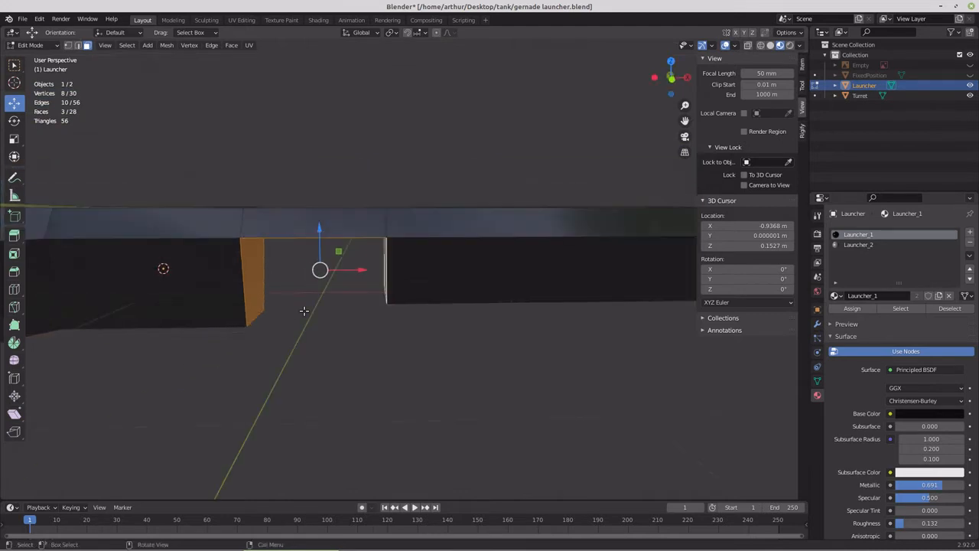
key(x)
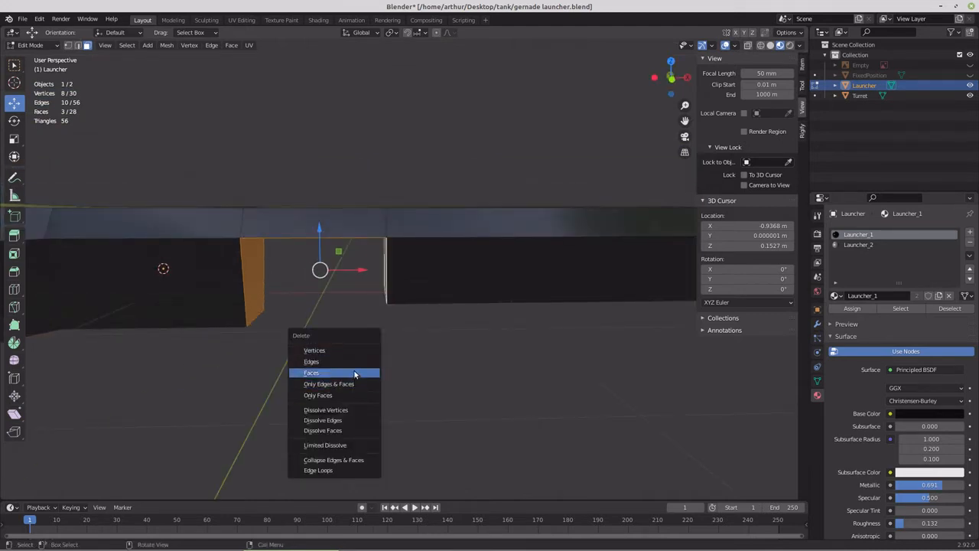
click(355, 373)
Step: Select the upper and lower faces at the front end of the Launcher body and delete them
middle_drag(428, 335, 428, 335)
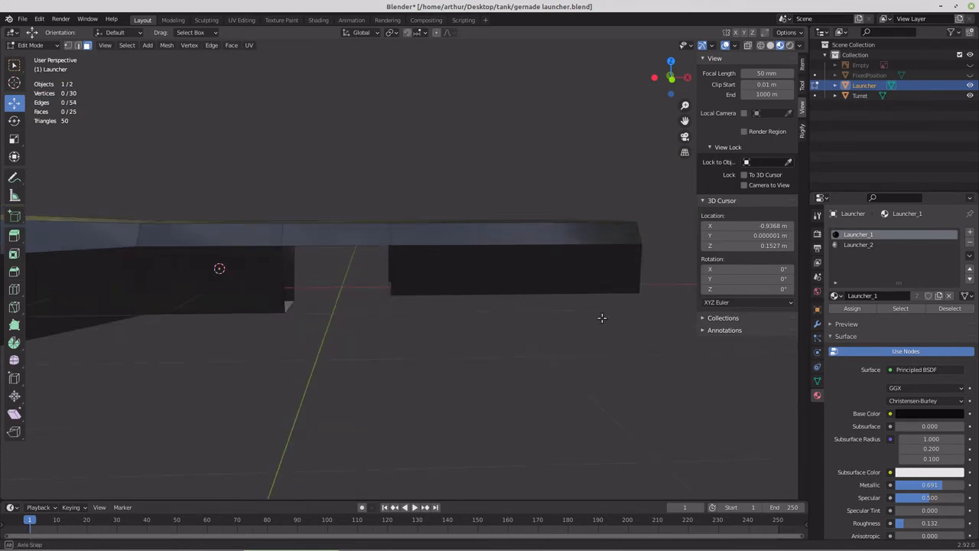
middle_drag(602, 322, 525, 322)
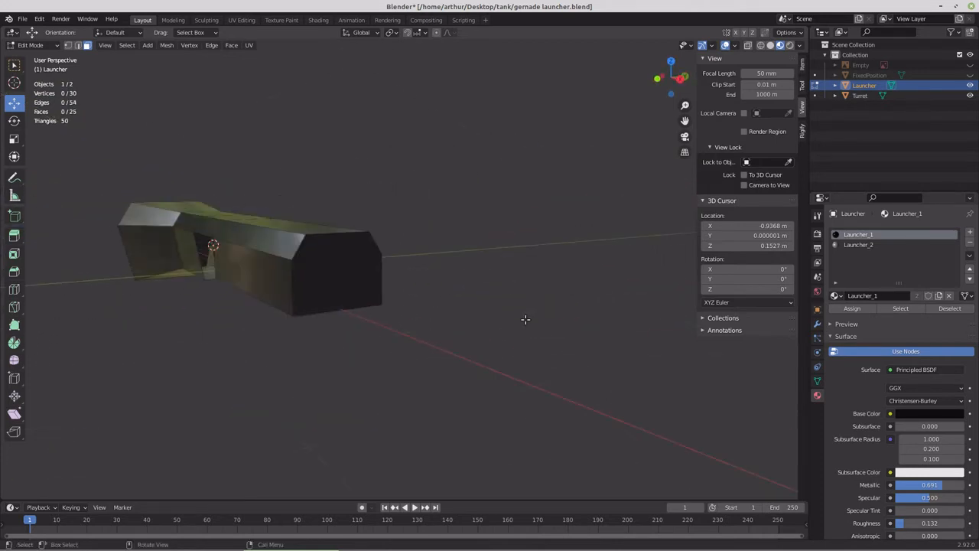
click(324, 242)
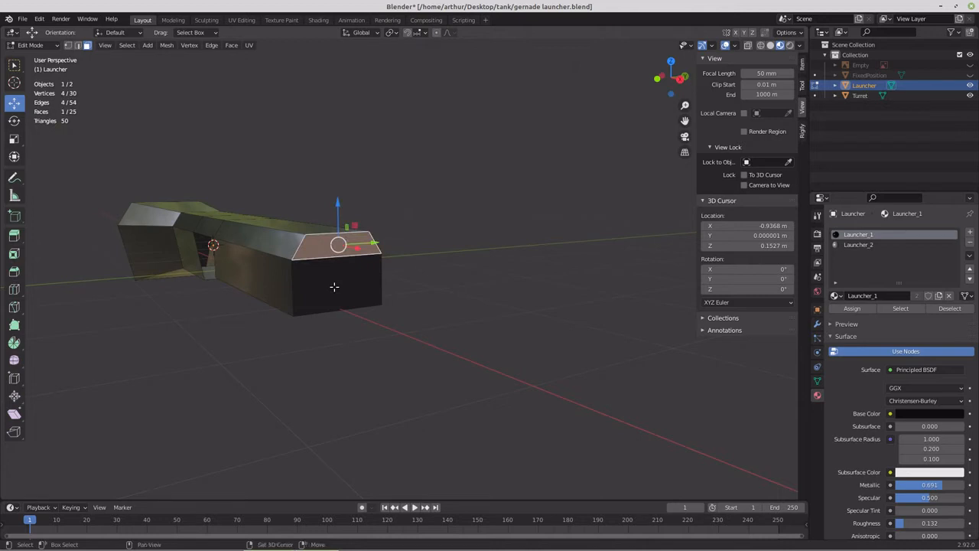
shift+click(334, 286)
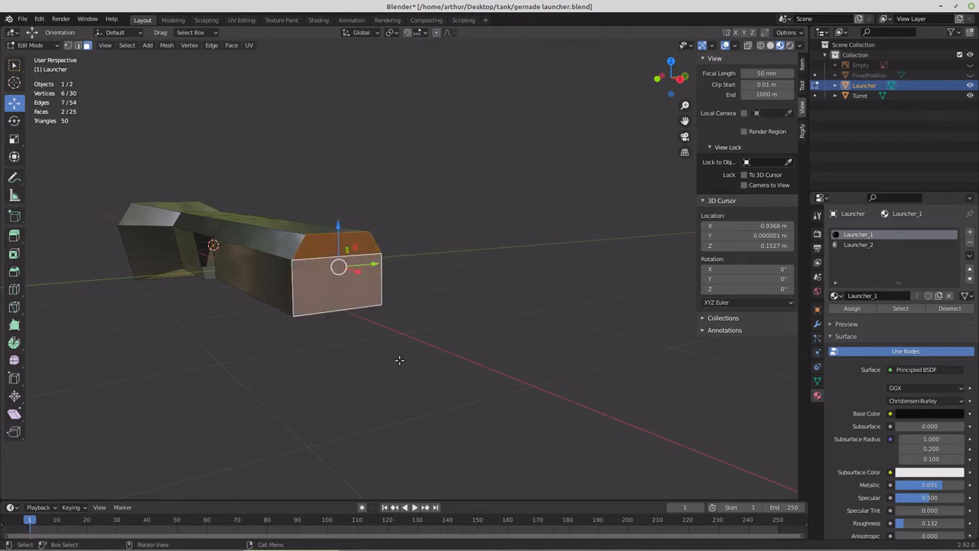
key(x)
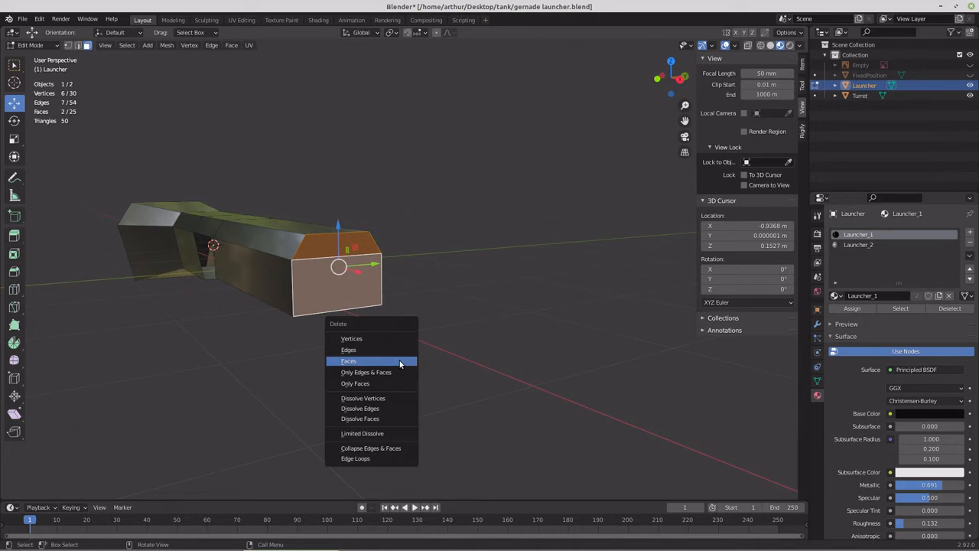
click(400, 364)
Step: Select the three flat top faces in front of the stock and split them from the rest of the mesh
middle_drag(375, 339, 438, 350)
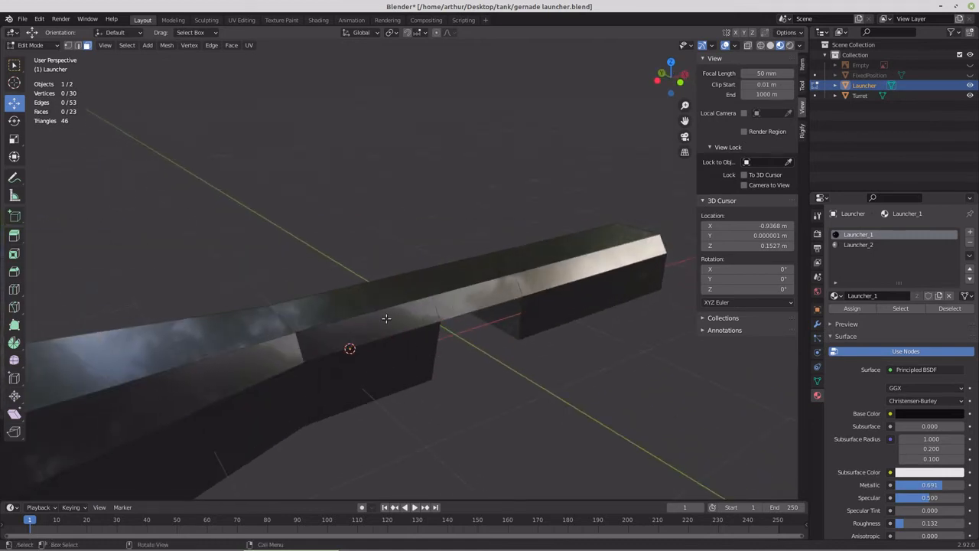
click(367, 307)
shift+click(469, 277)
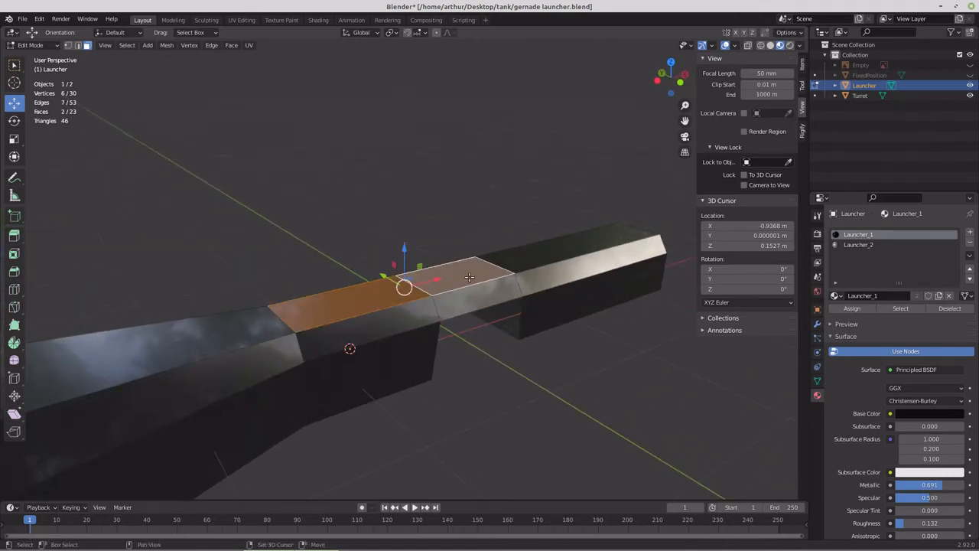
shift+click(547, 253)
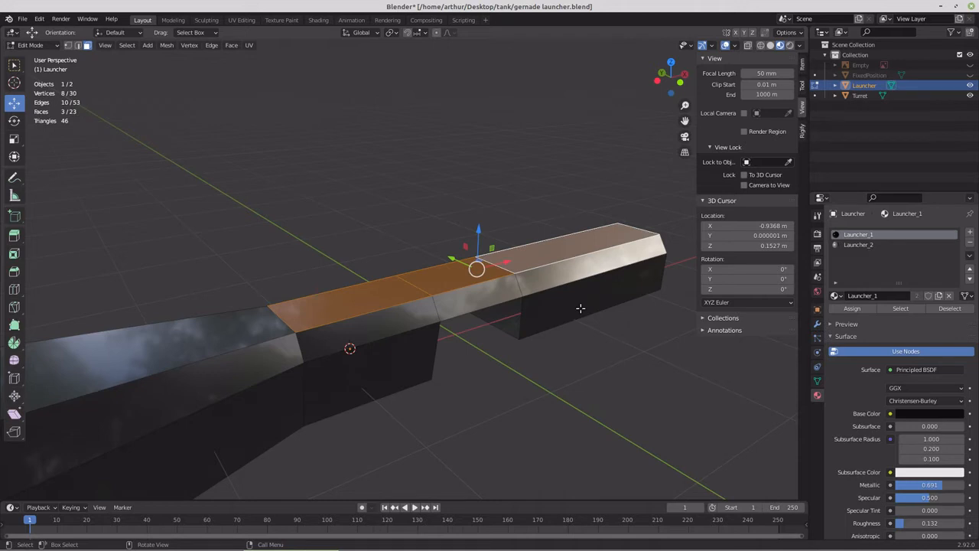
click(165, 46)
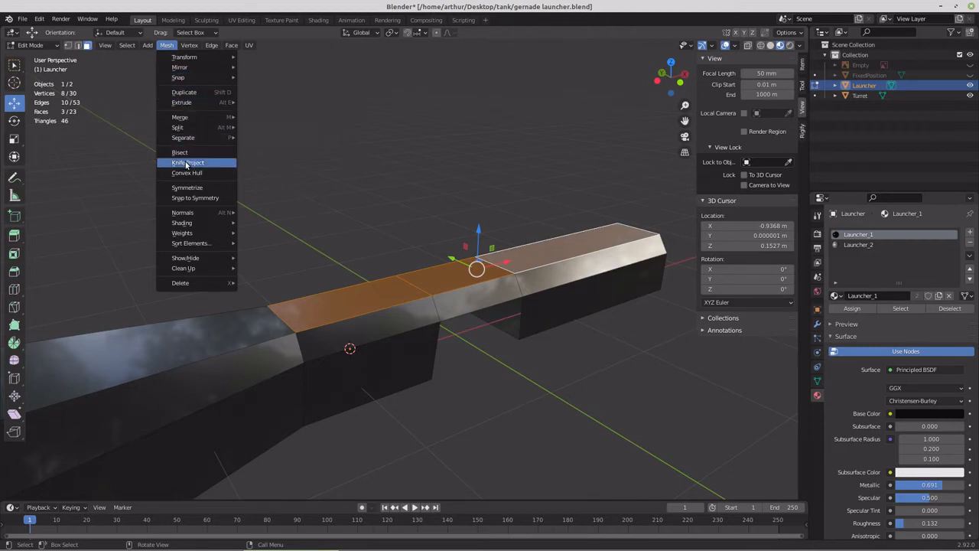
mouse_move(186, 128)
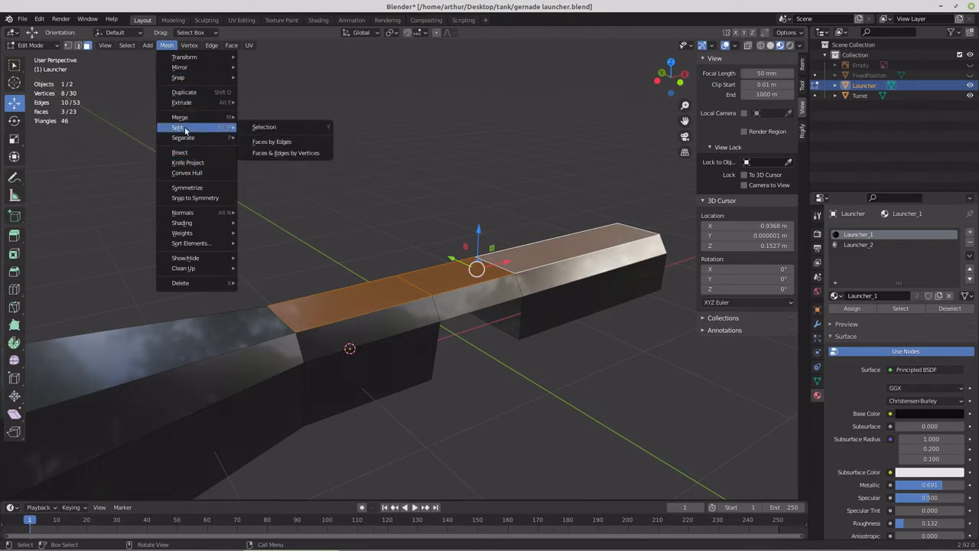
click(258, 127)
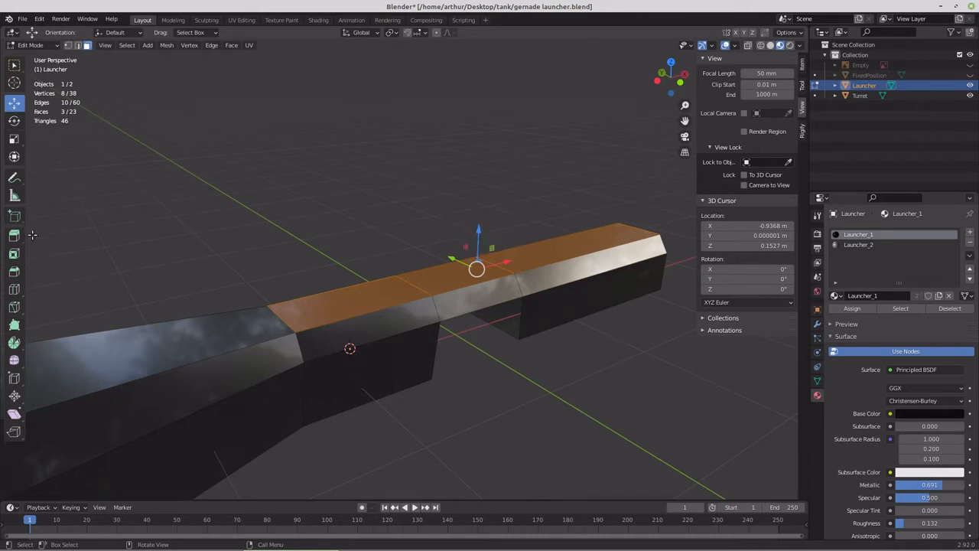
Step: Add a single lengthwise loop cut along the middle of the split top faces
click(14, 288)
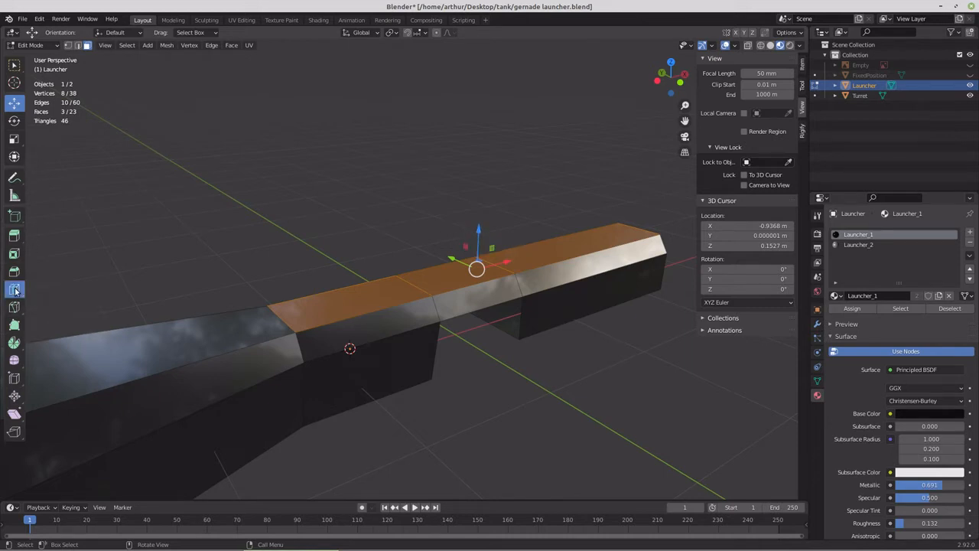
click(293, 315)
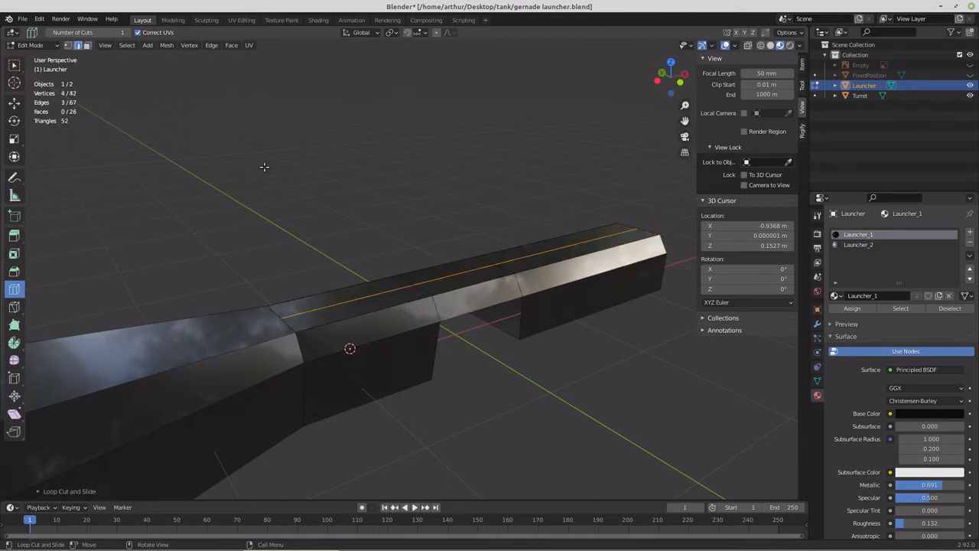
click(87, 45)
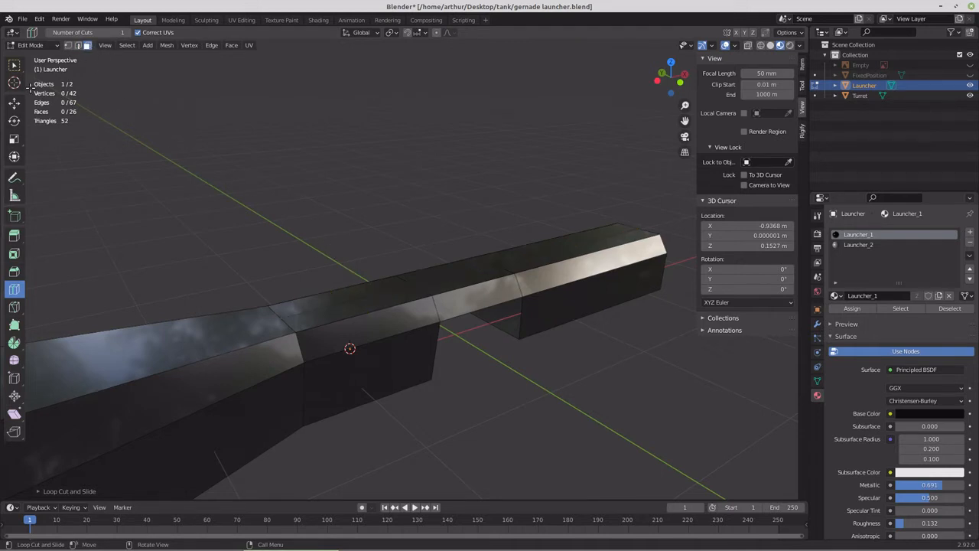
click(14, 102)
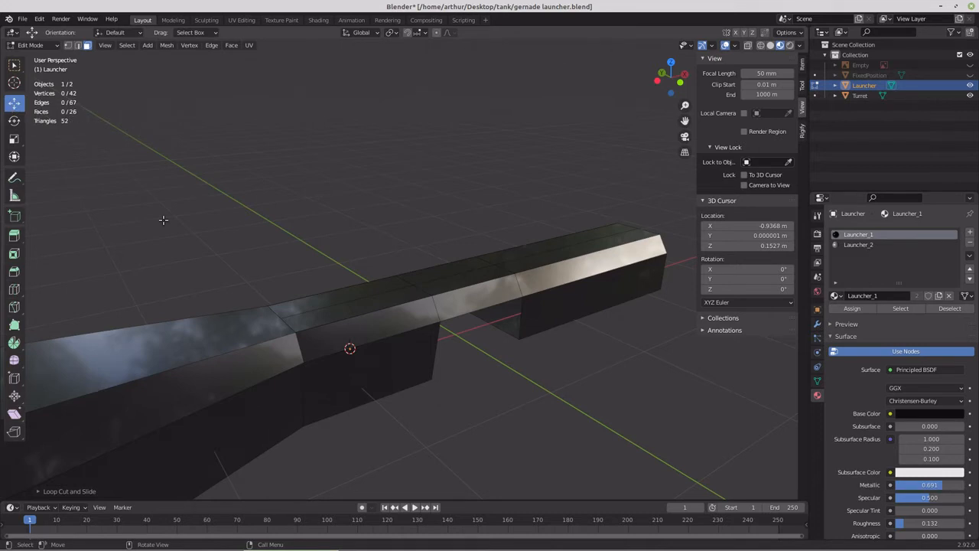
Step: Select all six top faces on both sides of the loop cut and extrude them upward about 0.16 m
click(359, 289)
shift+click(433, 268)
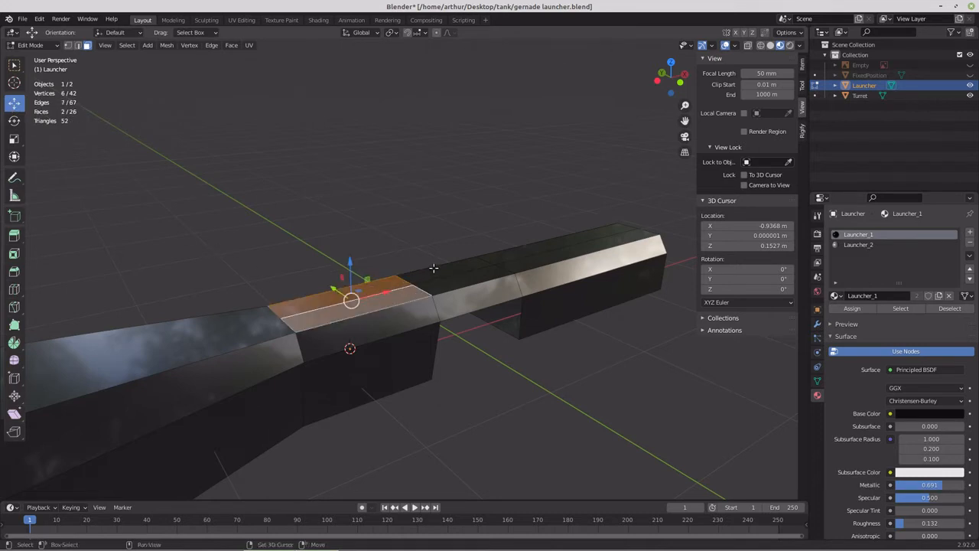
shift+click(443, 277)
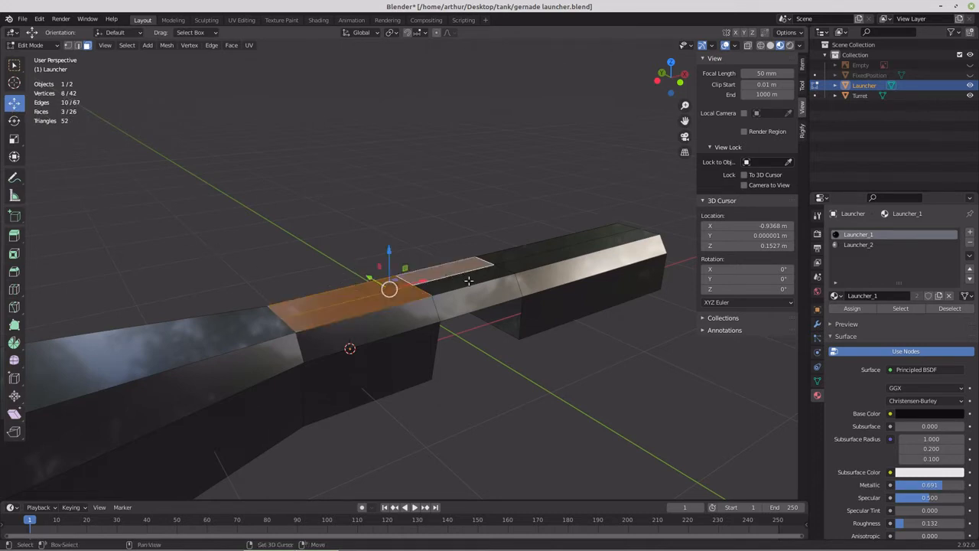
shift+click(468, 281)
shift+click(522, 260)
shift+click(532, 263)
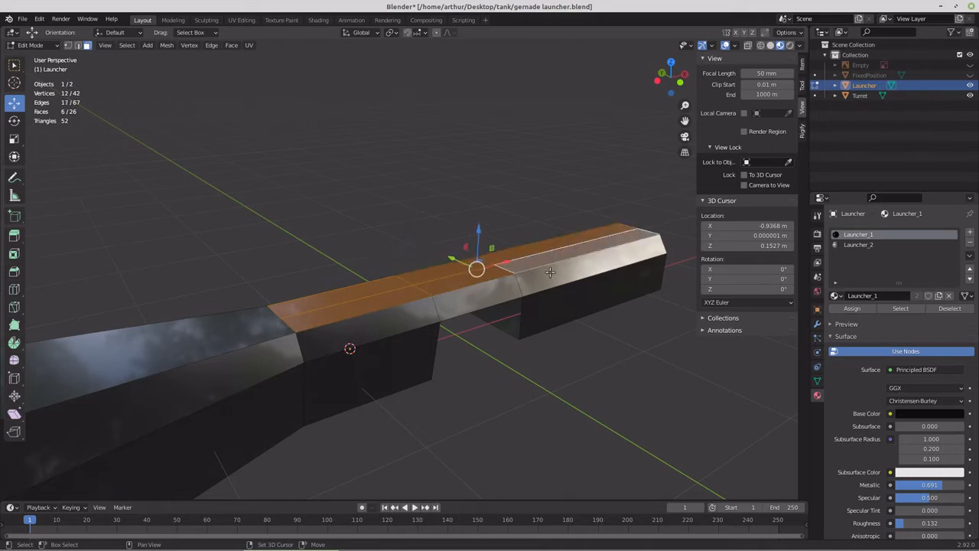
middle_drag(553, 280, 527, 292)
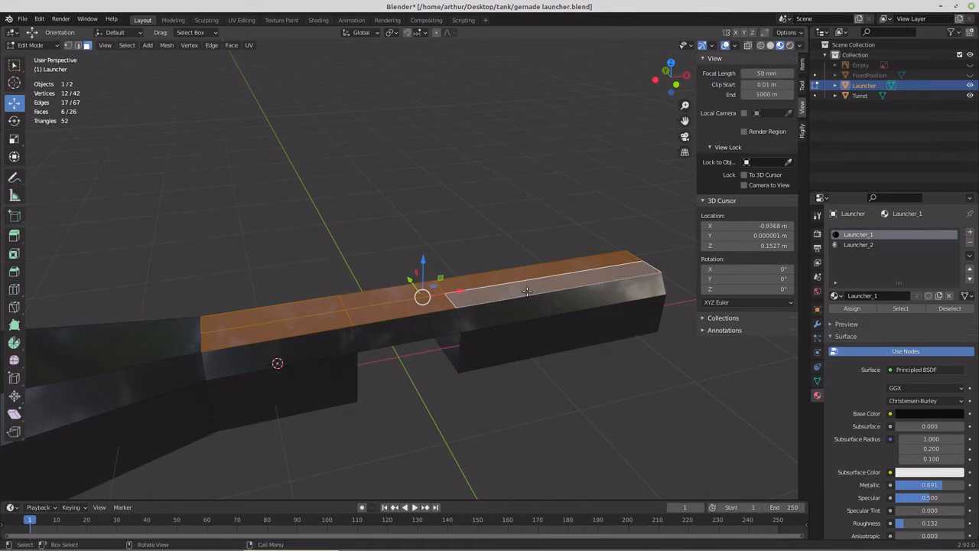
key(KP_1)
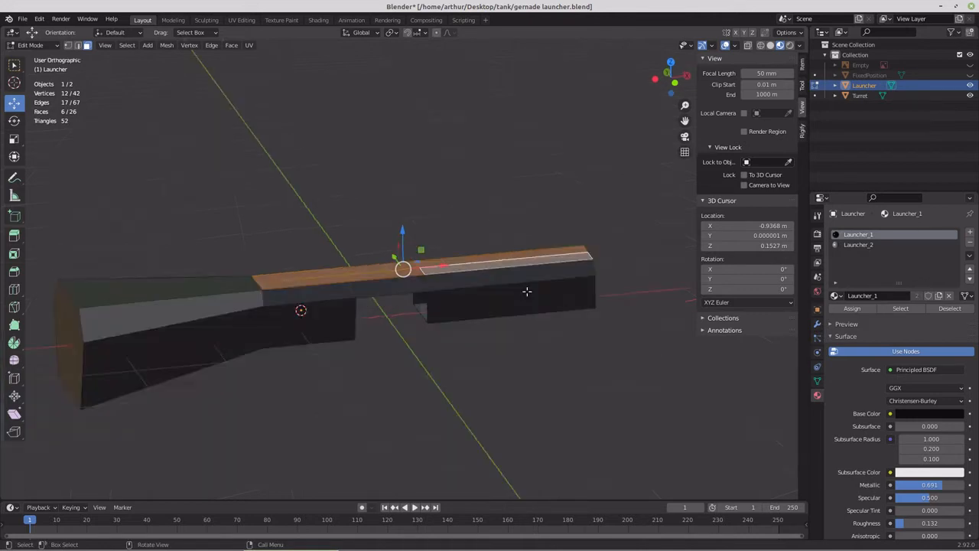
key(e)
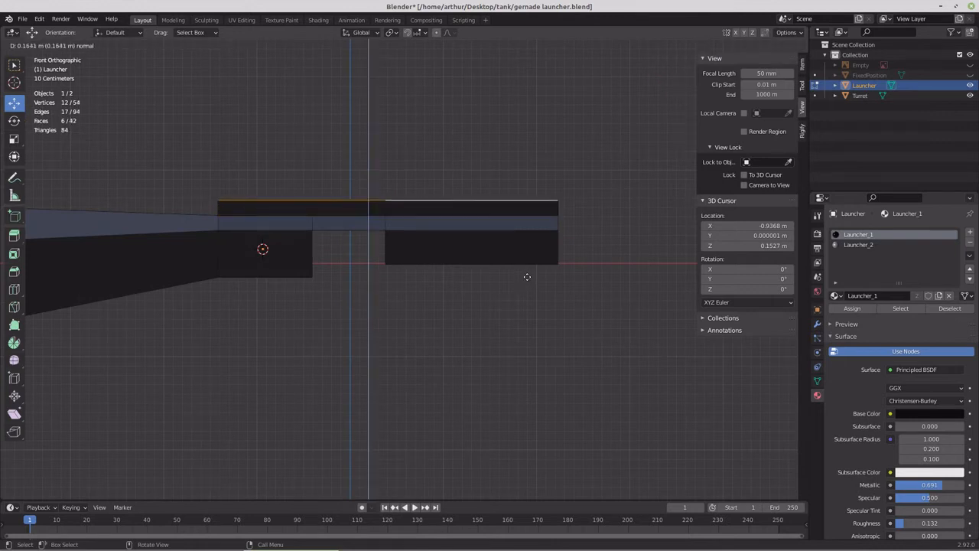
click(527, 276)
Step: Expand the selection to the whole extruded strip, raise it off the Launcher body and set up X-ray vertex selection
key(ctrl+KP_Add)
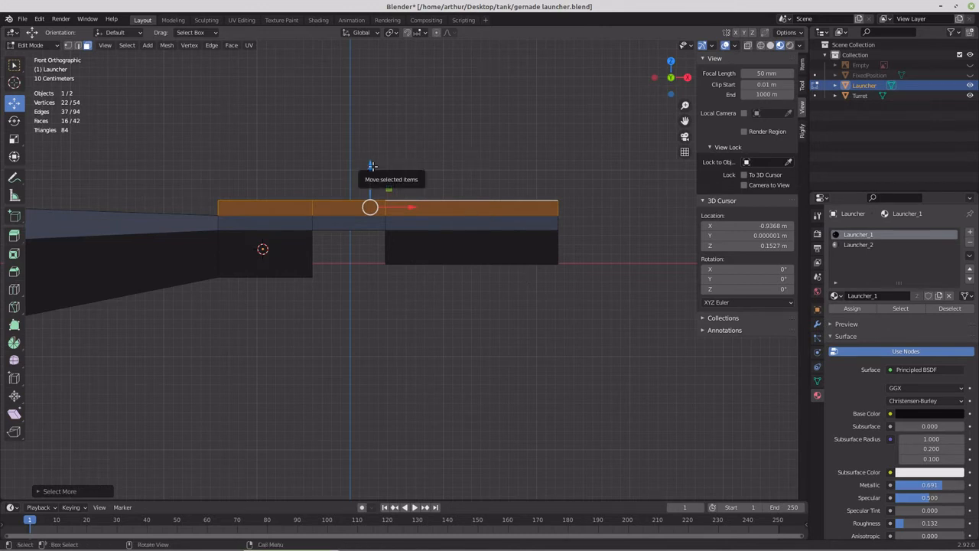
drag(371, 166, 371, 140)
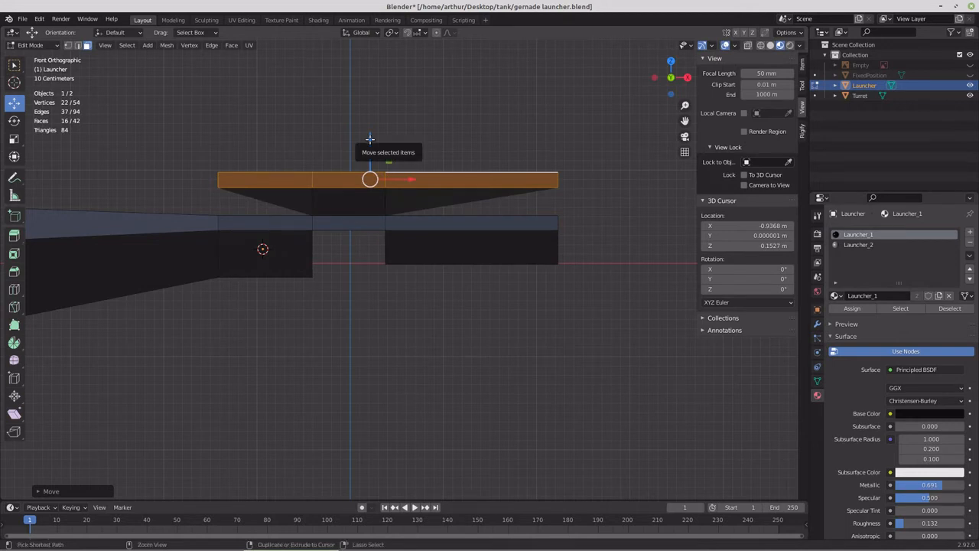
middle_drag(348, 159, 360, 193)
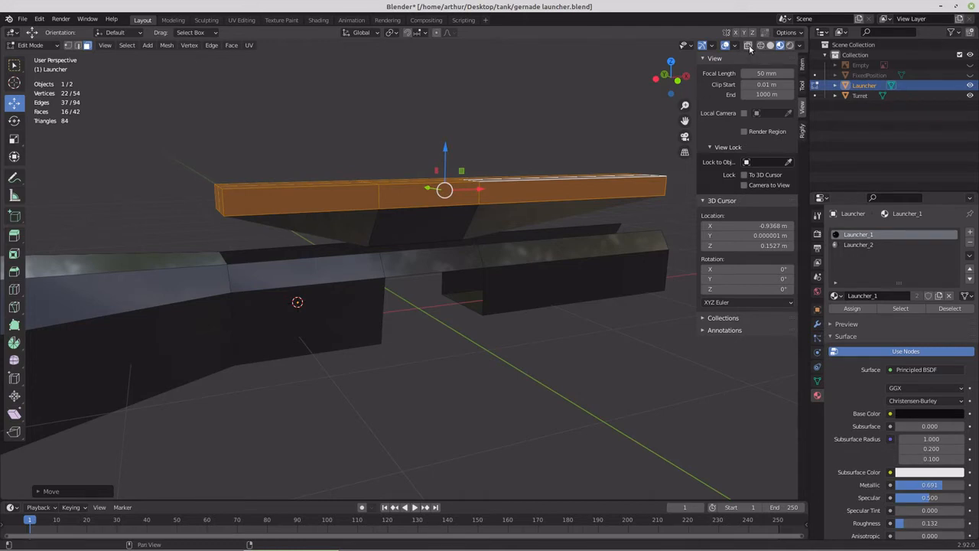
key(1)
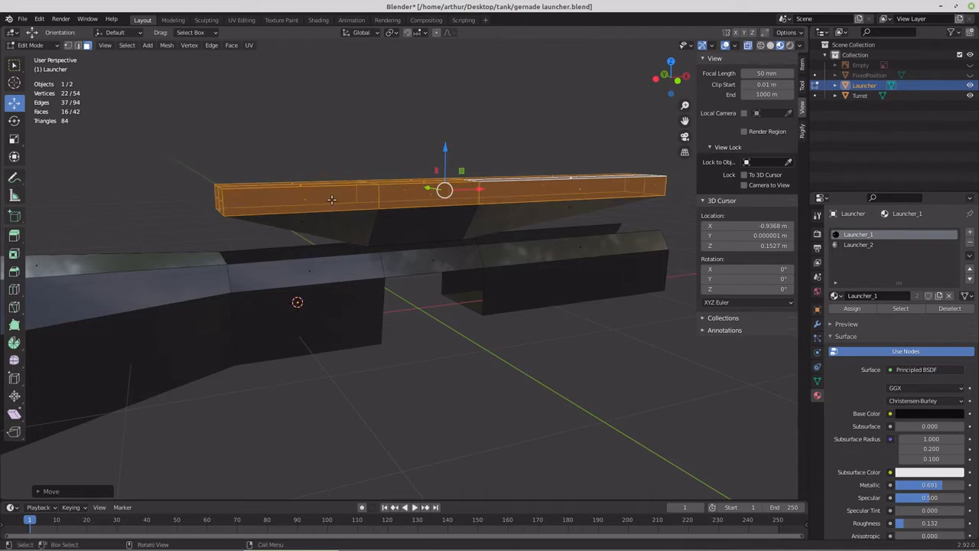
Step: Delete the six stretched faces connecting the raised strip to the Launcher body
key(KP_1)
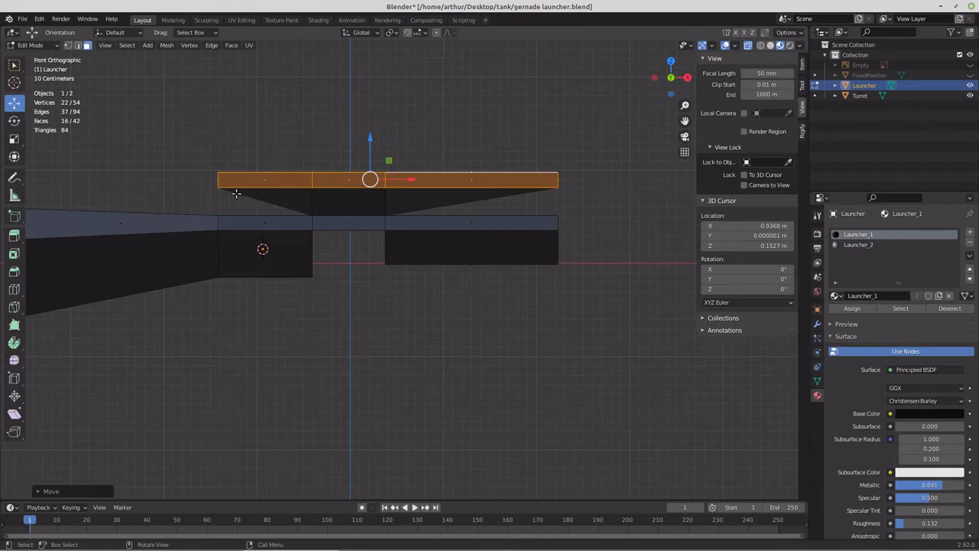
drag(230, 192, 533, 206)
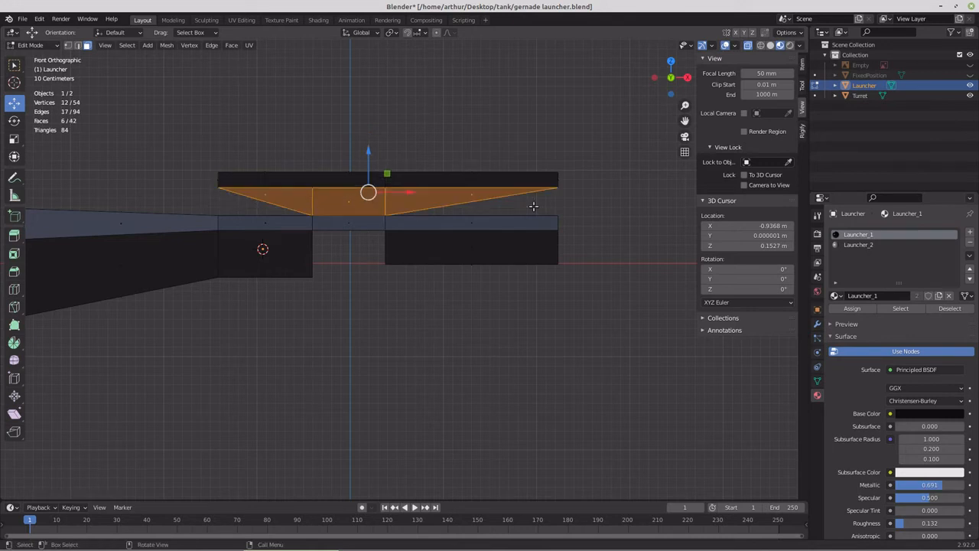
key(x)
click(534, 206)
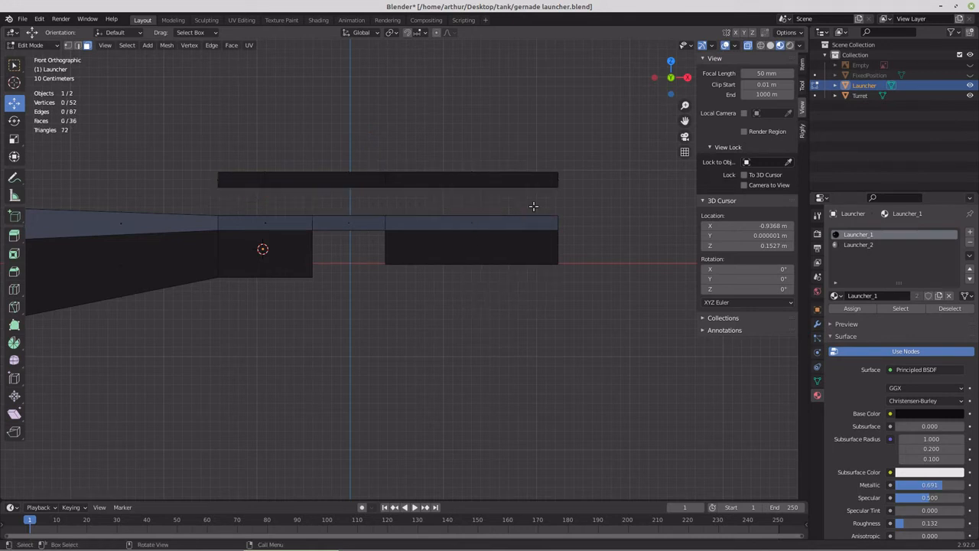
Step: Lower the whole detached strip onto the top of the Launcher body and merge all the mesh's vertices by distance
drag(193, 126, 582, 196)
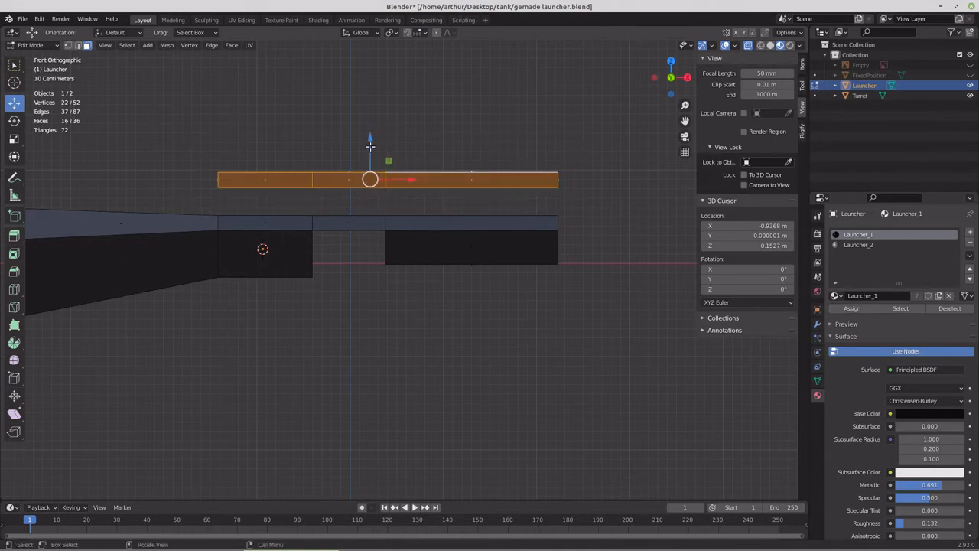
drag(370, 138, 371, 168)
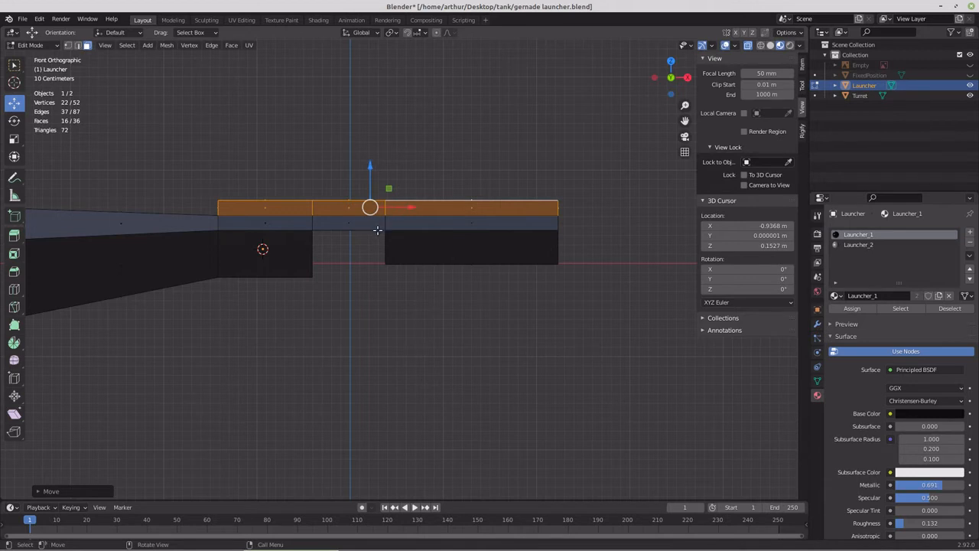
middle_drag(378, 236, 408, 270)
key(a)
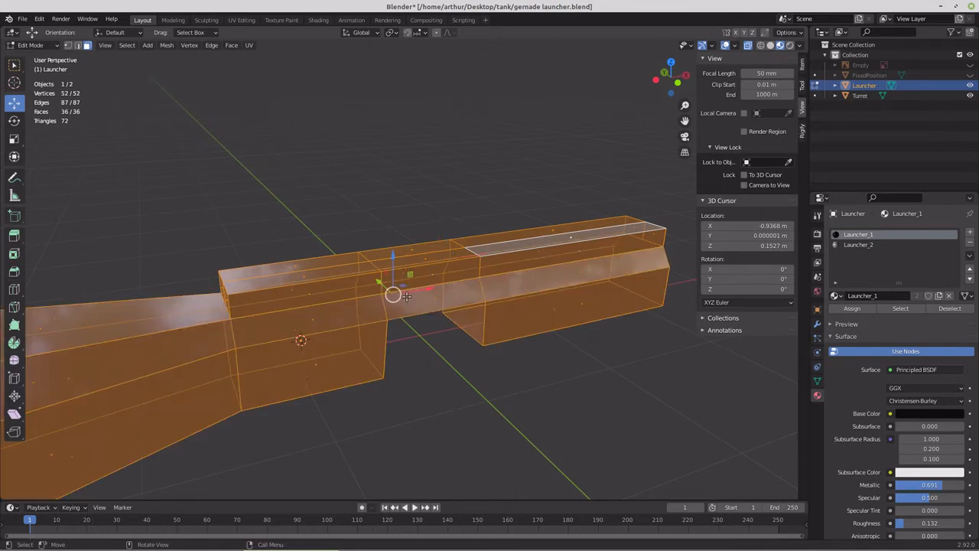
key(m)
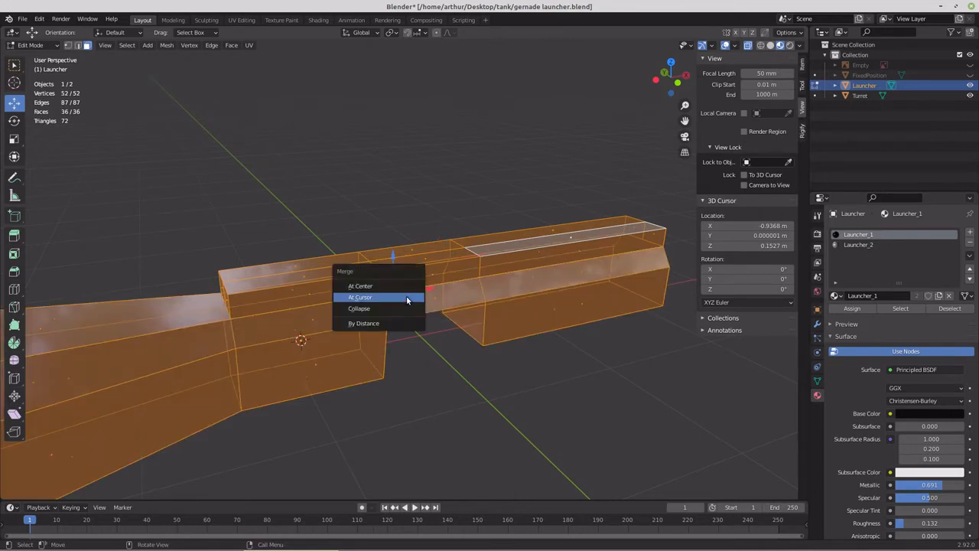
click(404, 324)
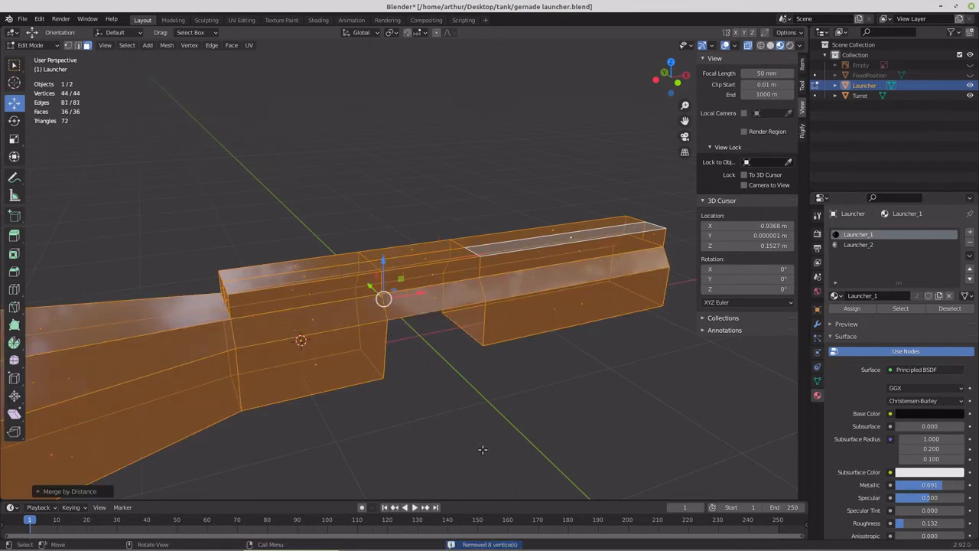
Step: Select the six top faces of the strip with X-ray off and lower them vertically about 0.1 m
middle_drag(211, 294, 231, 302)
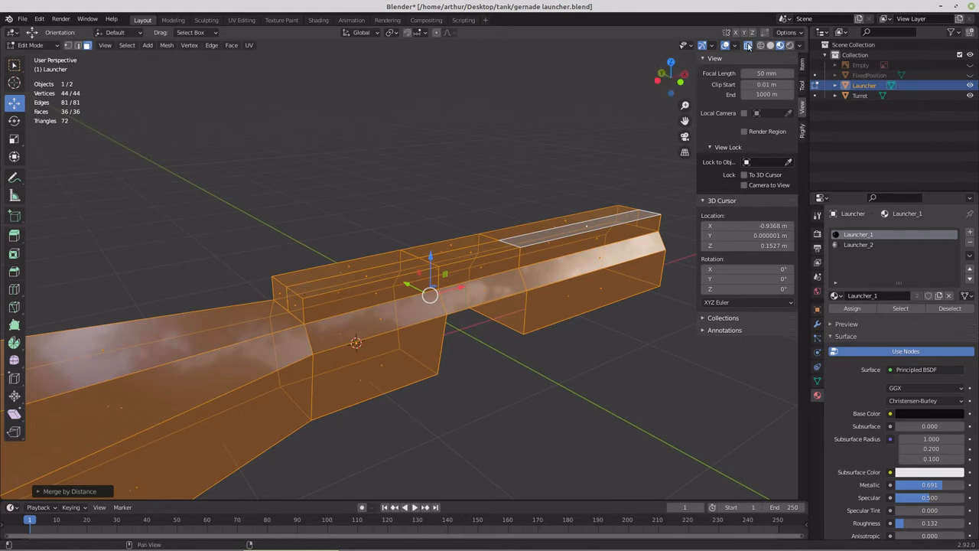
click(358, 268)
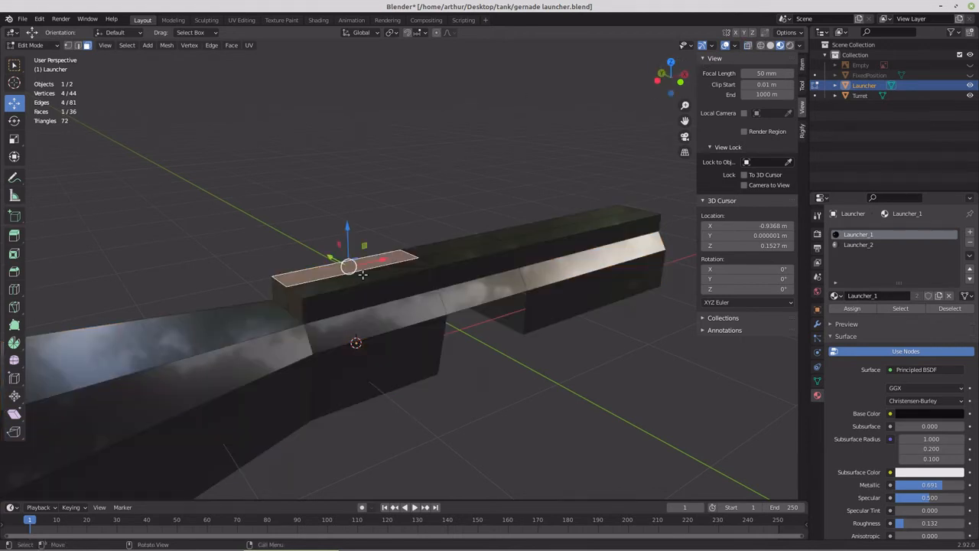
shift+click(362, 274)
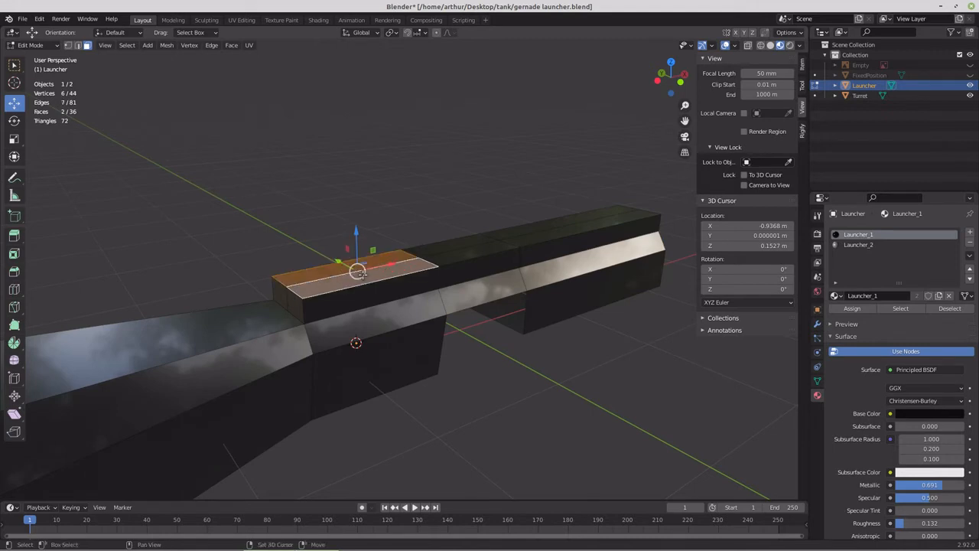
shift+click(457, 245)
shift+click(490, 244)
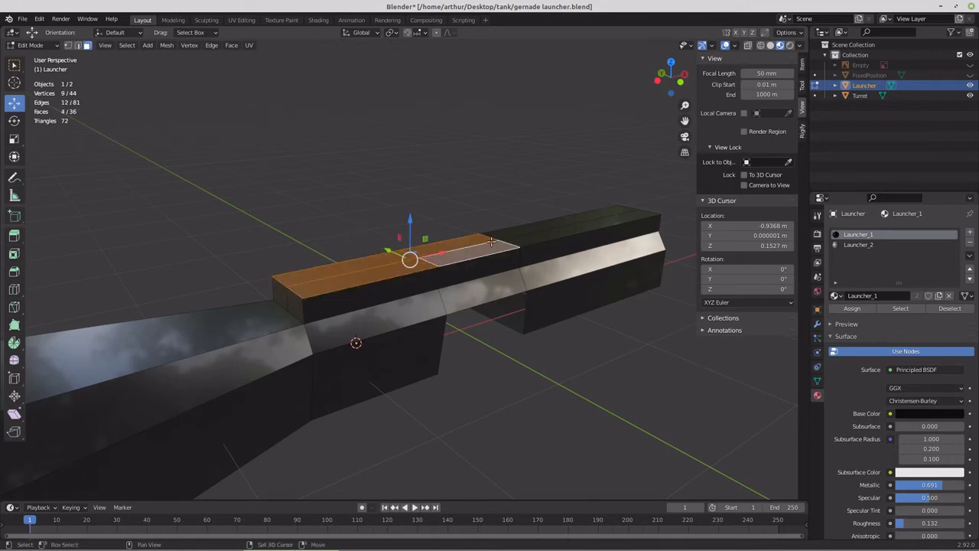
shift+click(528, 232)
shift+click(539, 235)
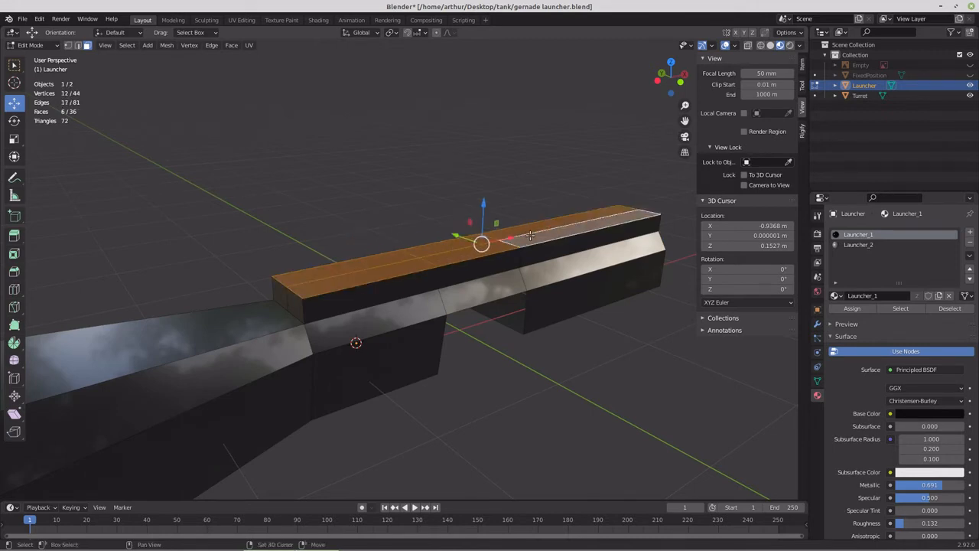
drag(484, 202, 484, 216)
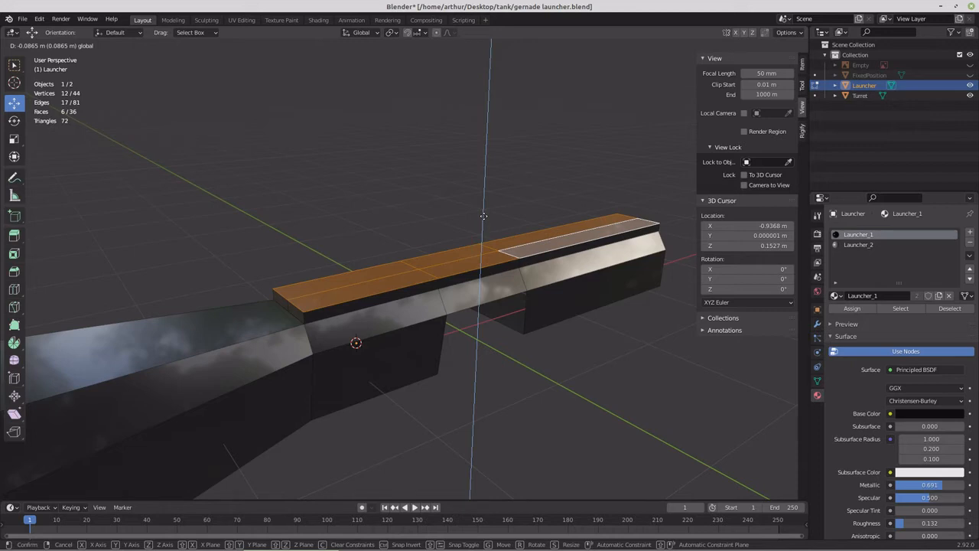
drag(483, 217, 482, 220)
Step: Raise the four top faces of the strip's rear and middle sections about 0.14 m
click(414, 272)
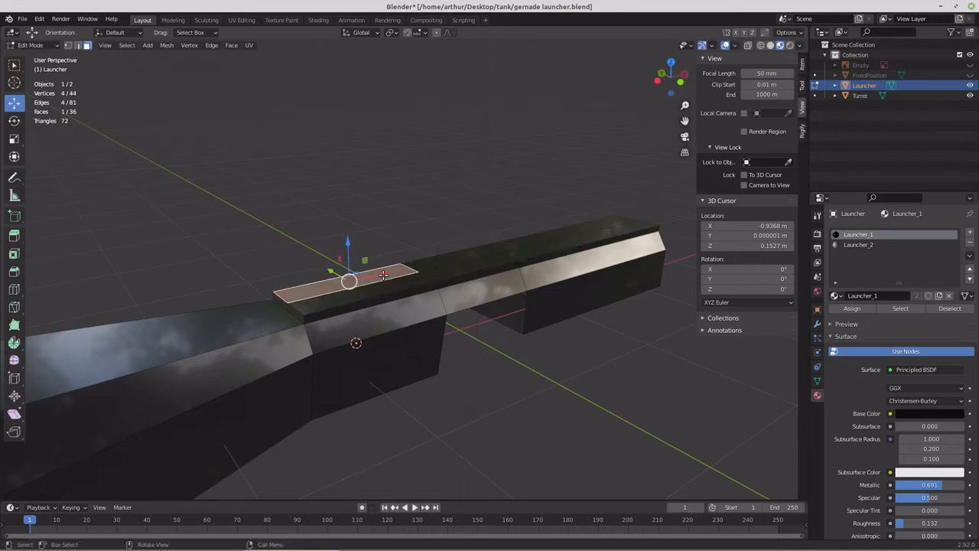
shift+click(434, 261)
shift+click(450, 272)
shift+click(401, 285)
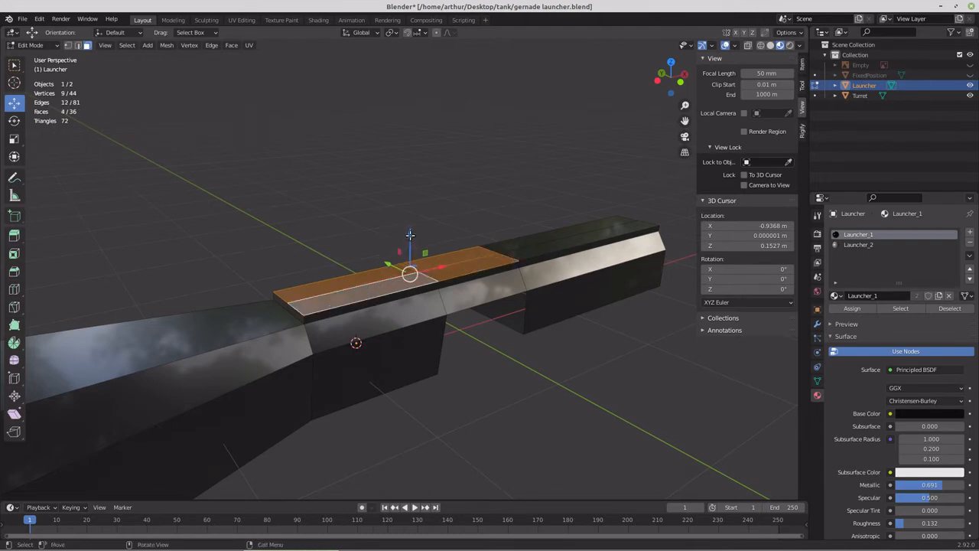
drag(410, 235, 410, 216)
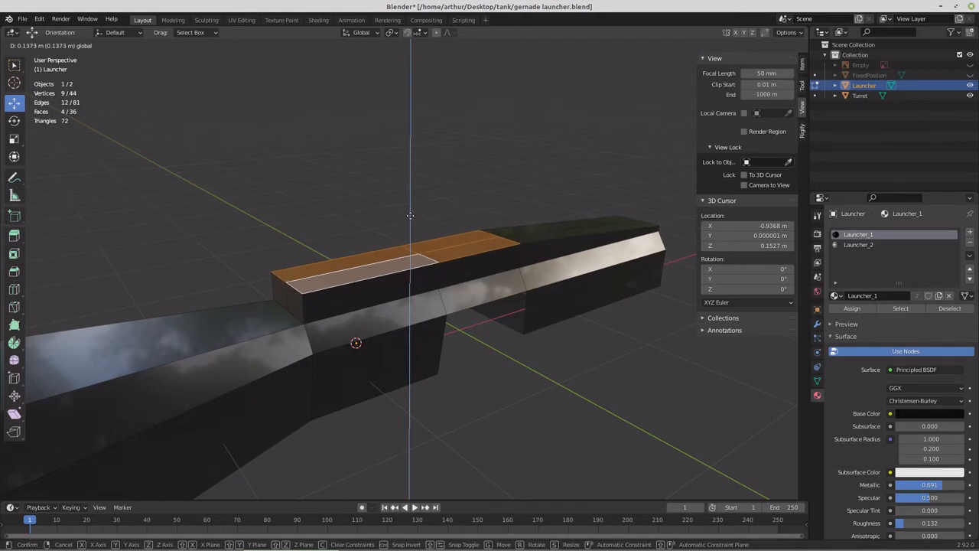
right_click(410, 216)
Step: Raise the two rearmost top faces further so the strip steps up toward the stock
click(371, 256)
shift+click(368, 253)
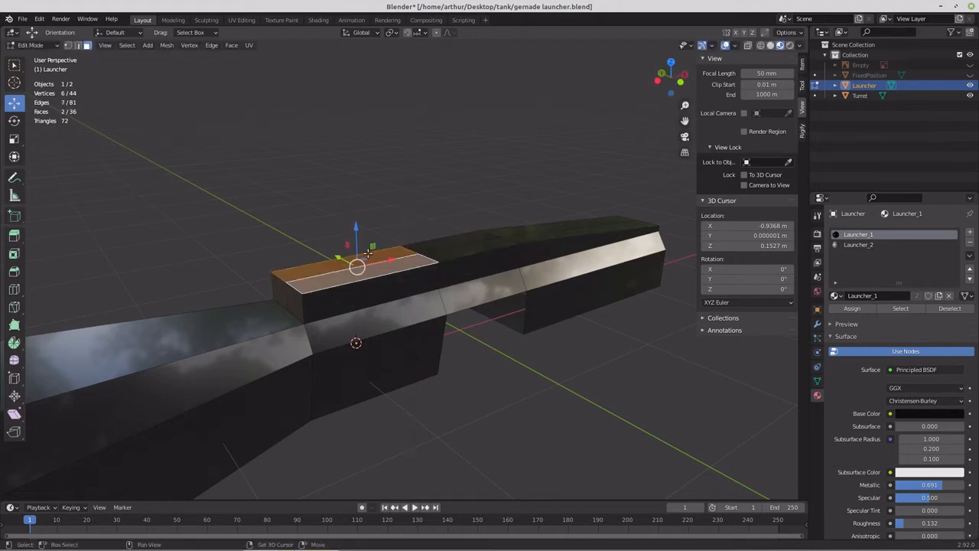
drag(356, 228, 359, 209)
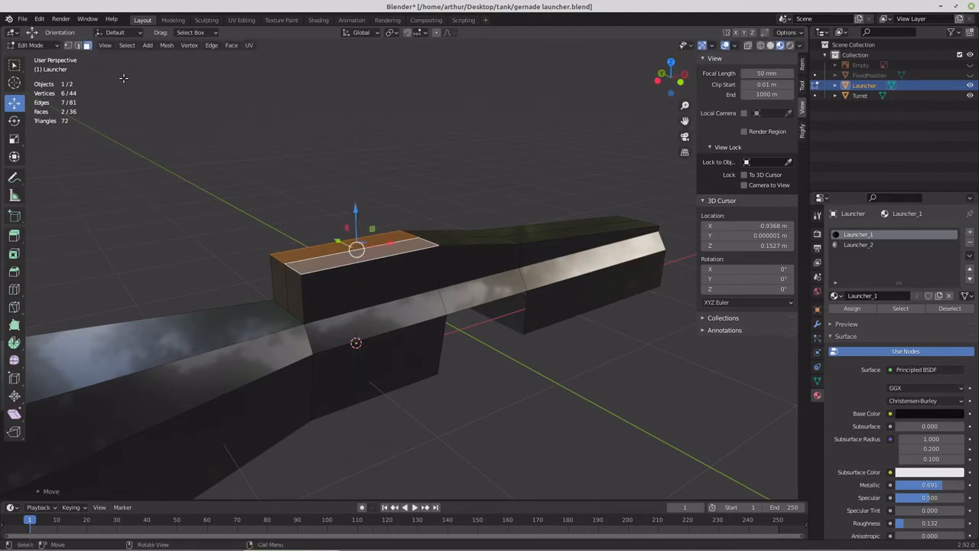
Step: Select the three upper vertices at the strip's rear end and pull them backward along X over the stock
key(alt+a)
click(68, 45)
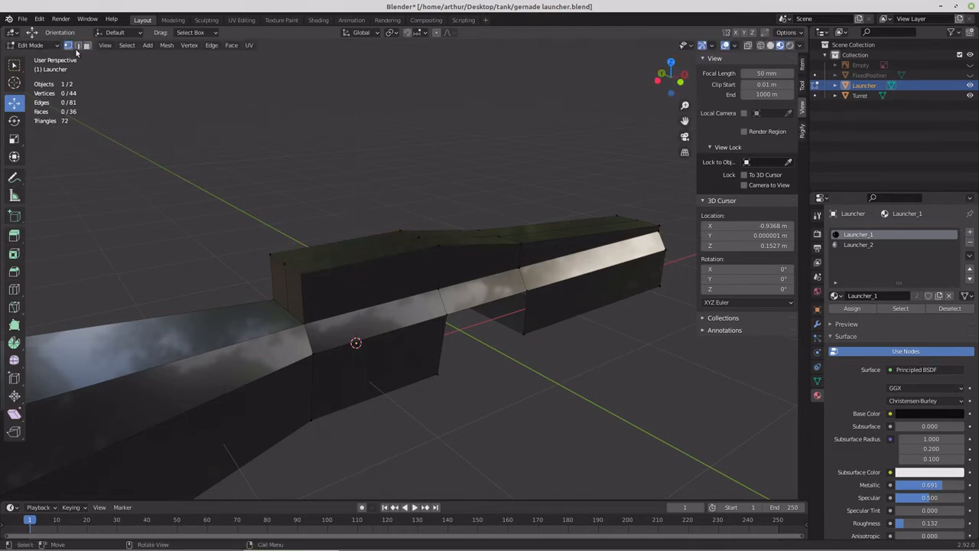
drag(237, 224, 283, 265)
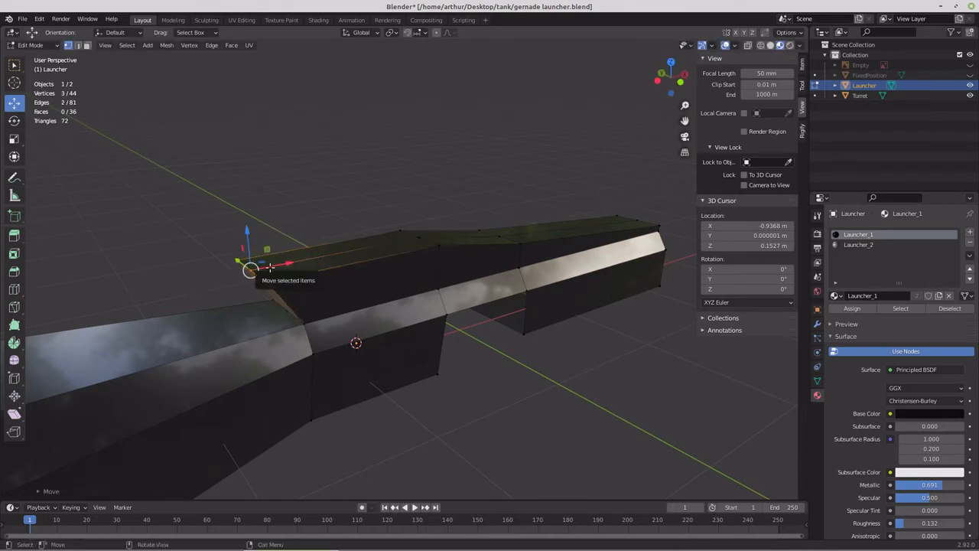
Step: Select all six top faces of the strip and scale them along Y to about 0.73
click(154, 102)
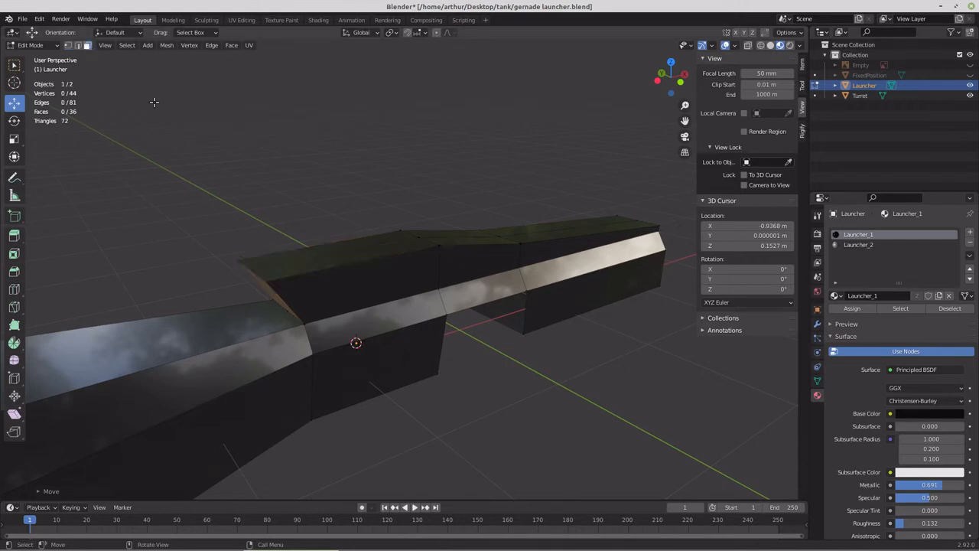
click(342, 242)
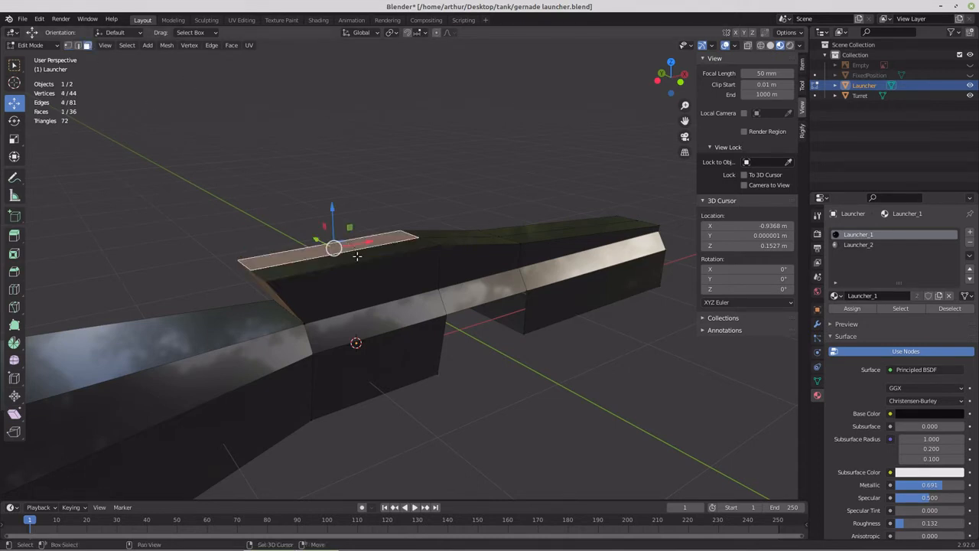
shift+click(436, 235)
shift+click(520, 227)
shift+click(559, 232)
shift+click(573, 240)
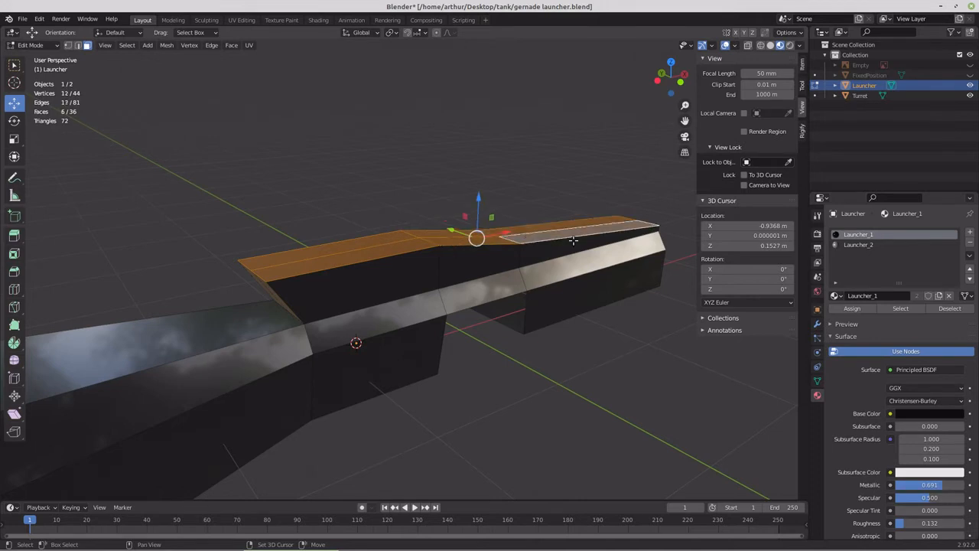
key(s)
key(y)
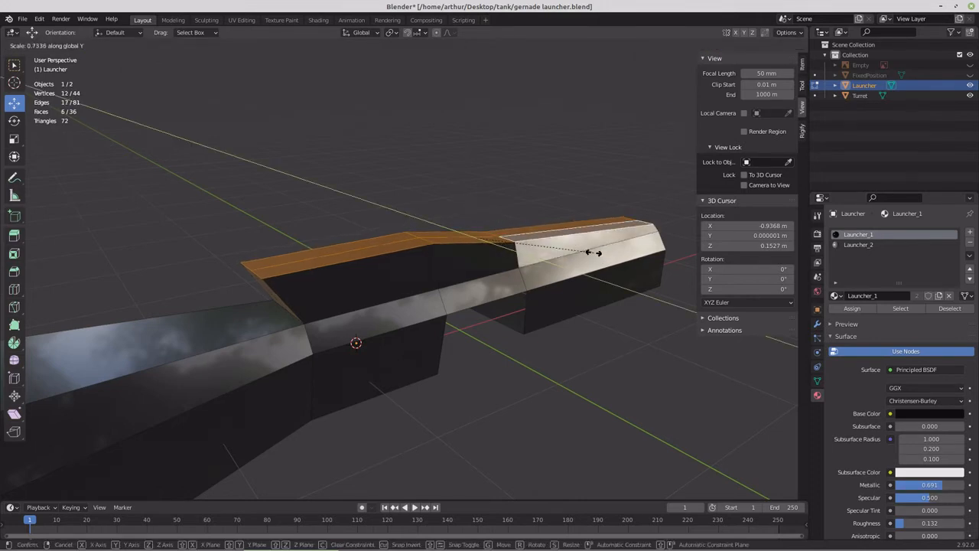
click(593, 252)
Step: Select the two centre-line vertices of the raised rear top section and lower them along Z into a shallow groove
middle_drag(322, 273, 332, 280)
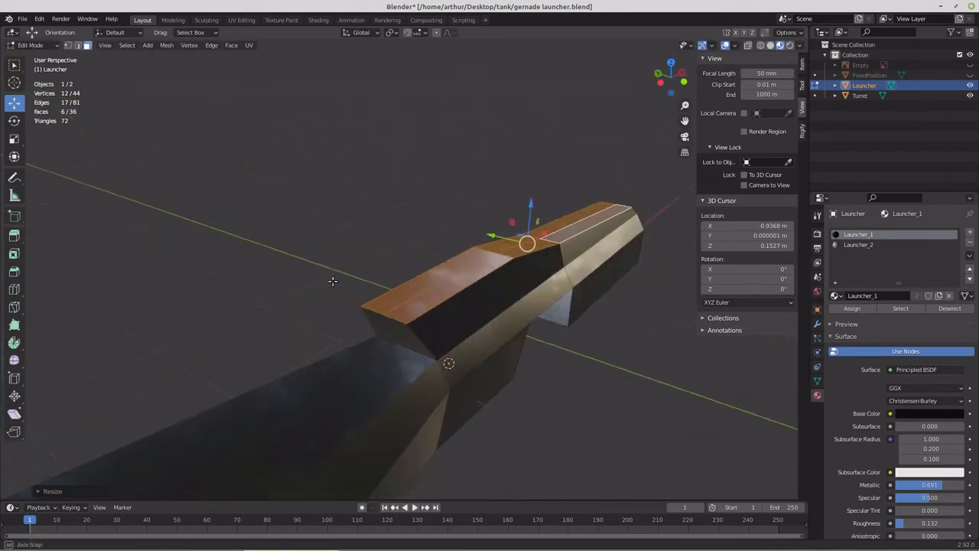
click(68, 45)
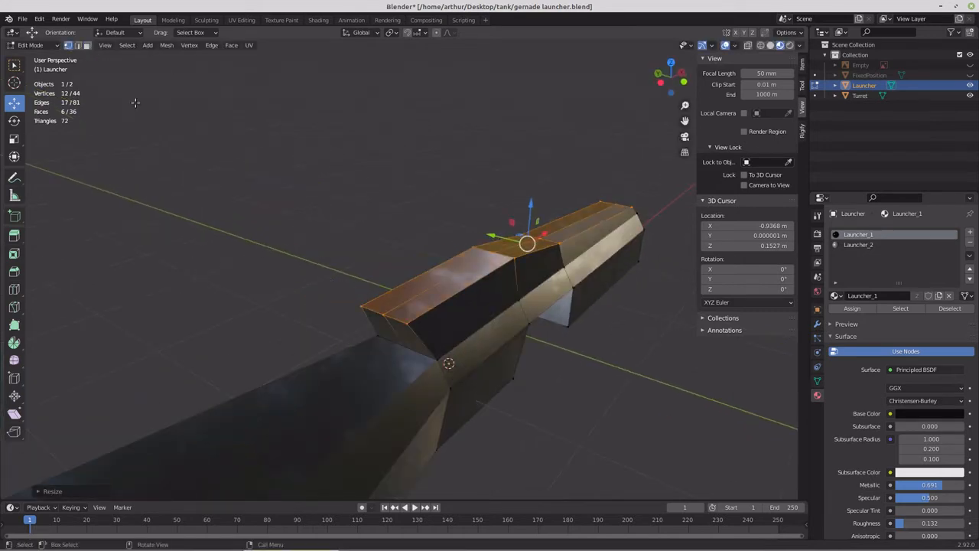
click(385, 308)
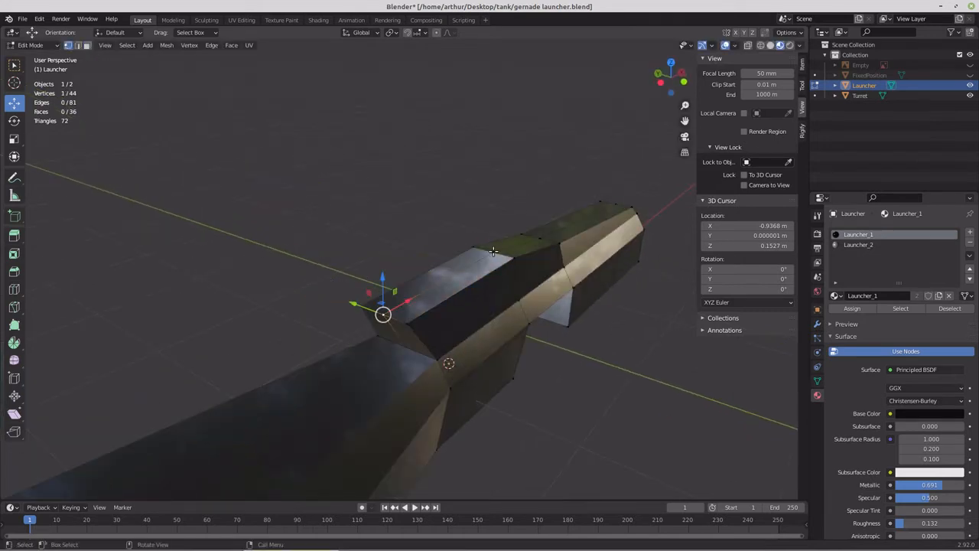
shift+click(493, 251)
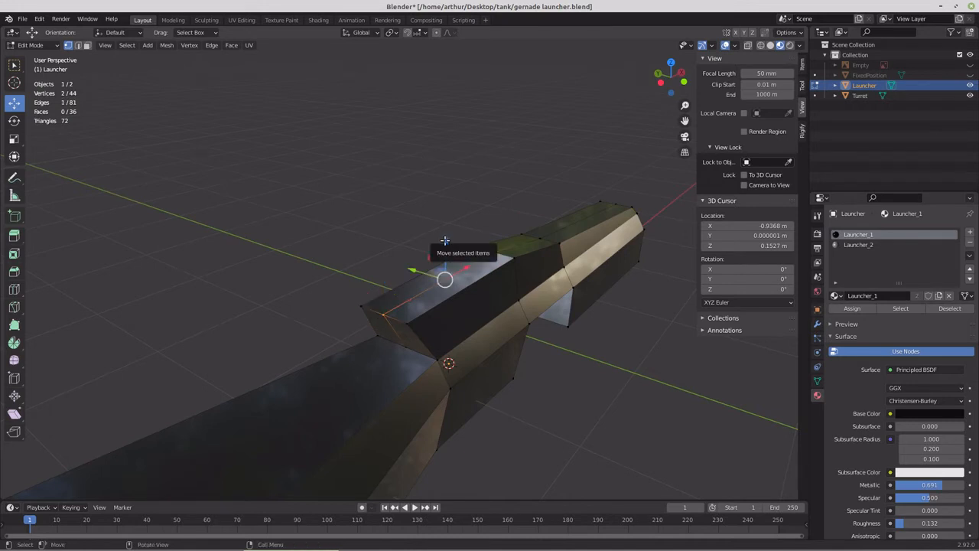
key(g)
key(z)
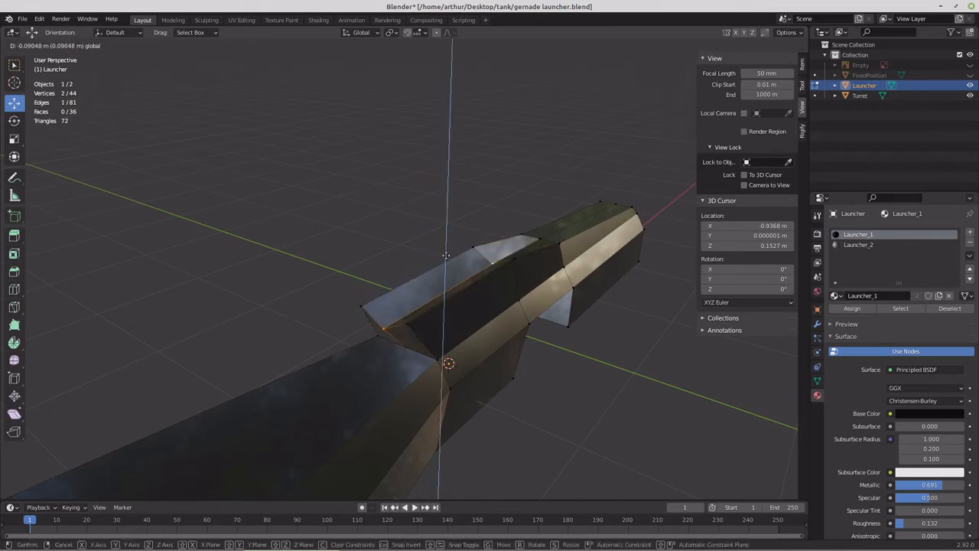
click(459, 306)
Step: Move the rear centre-line vertex of the groove slightly forward along X in front view
middle_drag(485, 306, 433, 297)
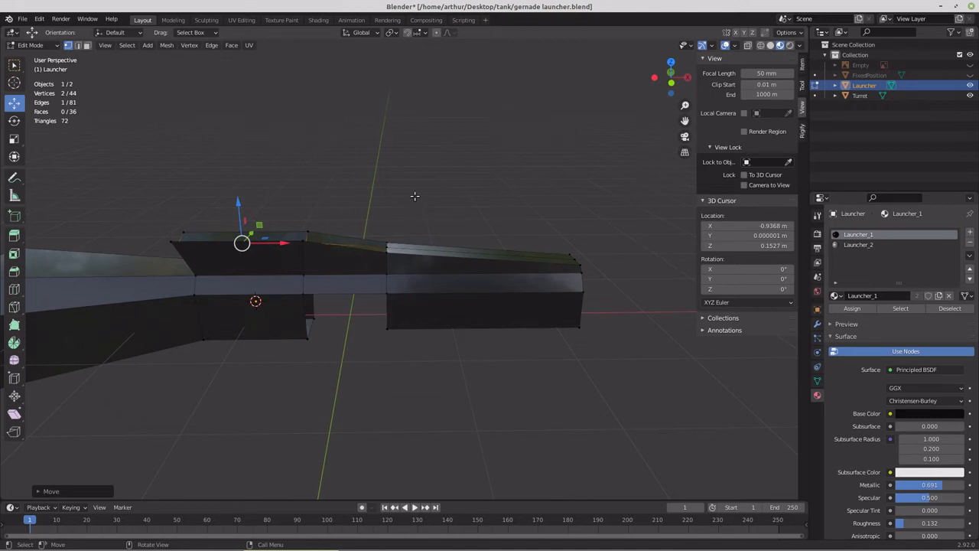
key(KP_1)
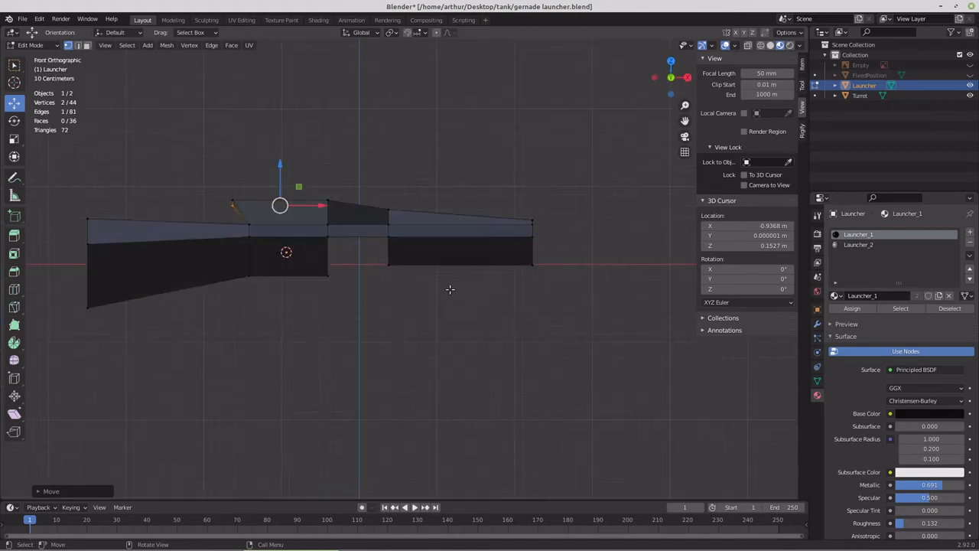
click(229, 205)
drag(264, 205, 267, 205)
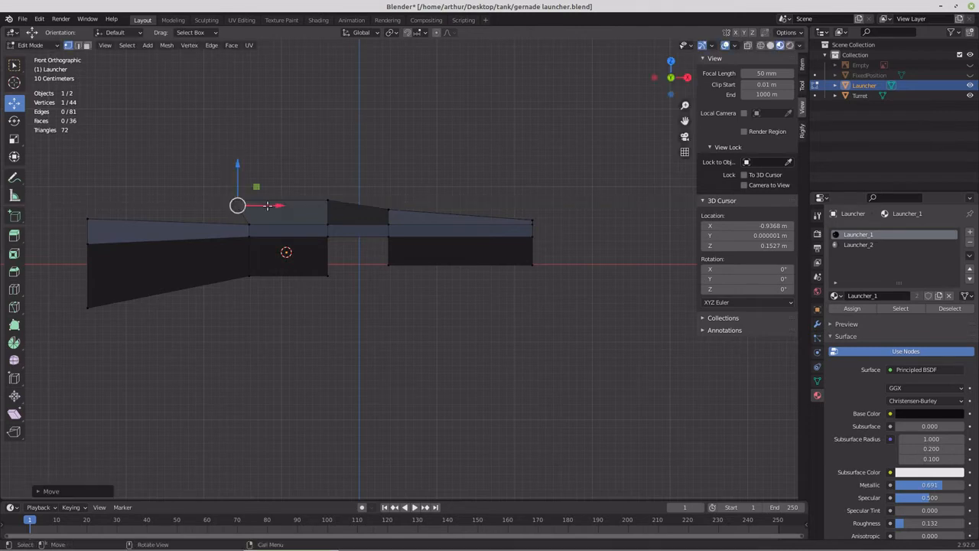
middle_drag(267, 205, 290, 247)
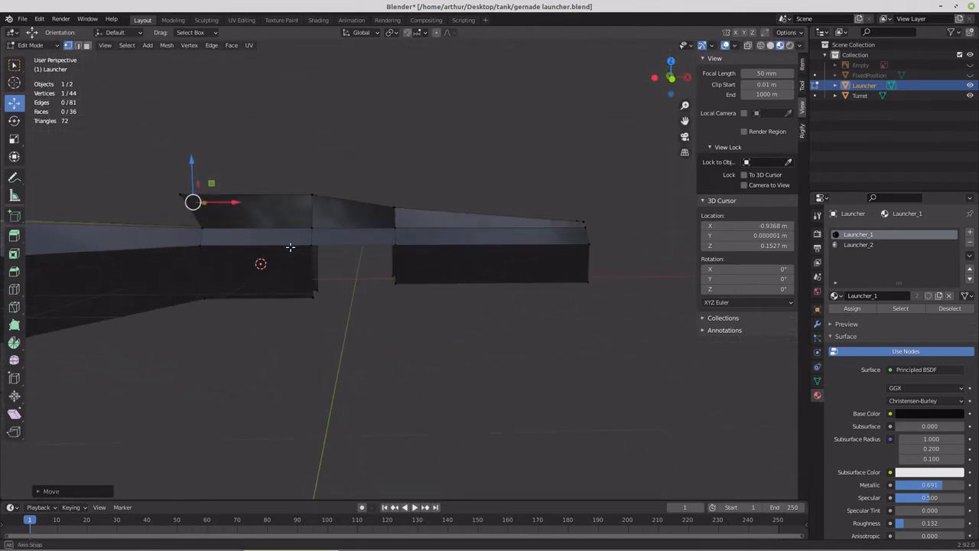
middle_drag(383, 260, 337, 261)
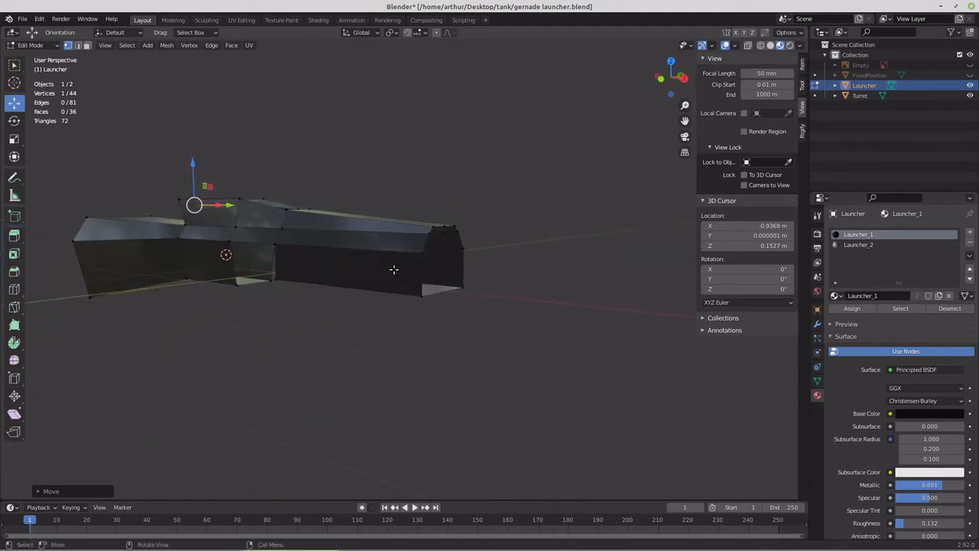
Step: Select all vertices at the barrel's front end in front view and snap the 3D cursor to them
middle_drag(430, 249, 398, 256)
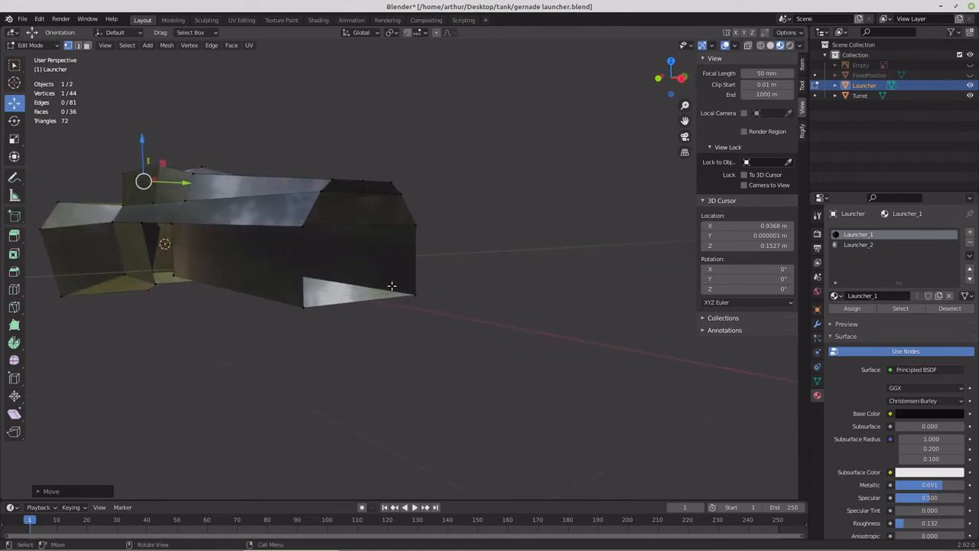
key(KP_1)
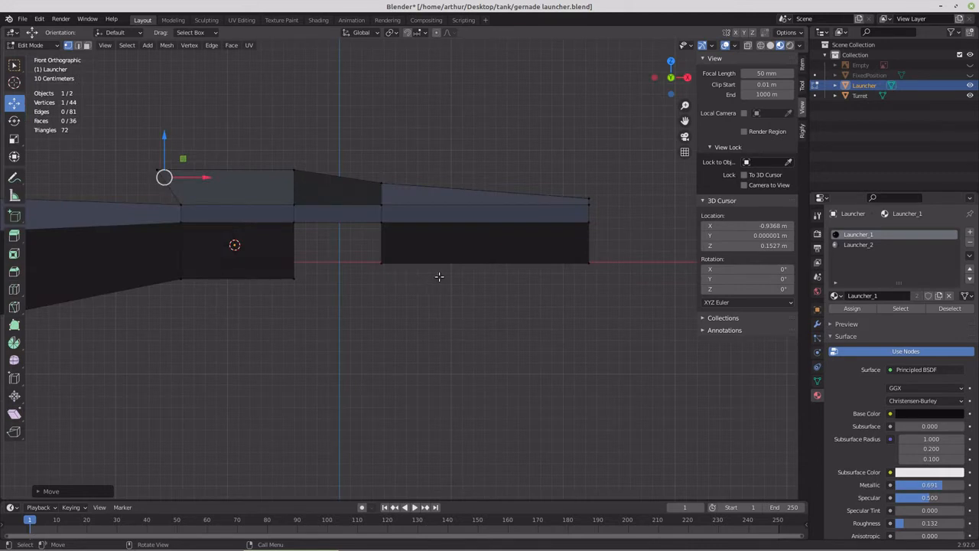
shift+middle_drag(436, 275, 267, 323)
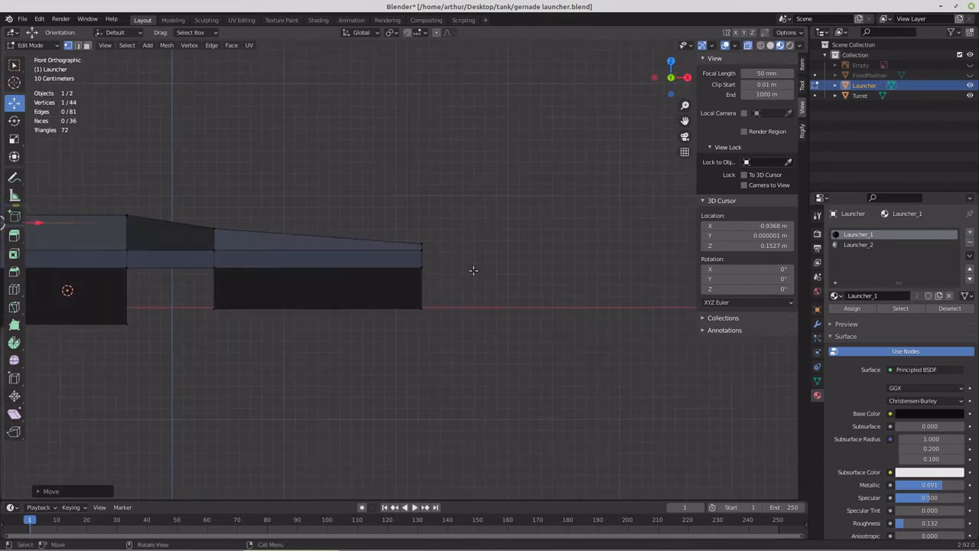
drag(398, 214, 502, 331)
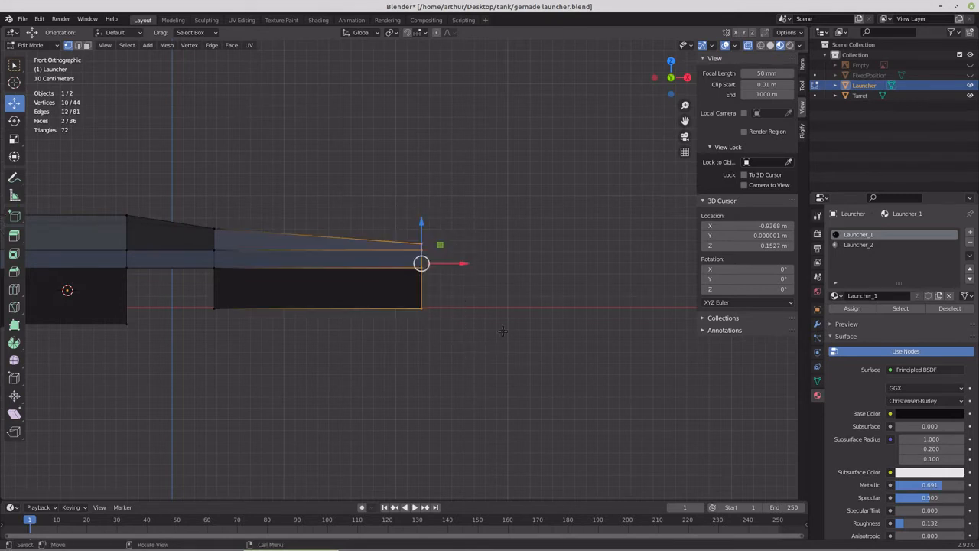
key(shift+s)
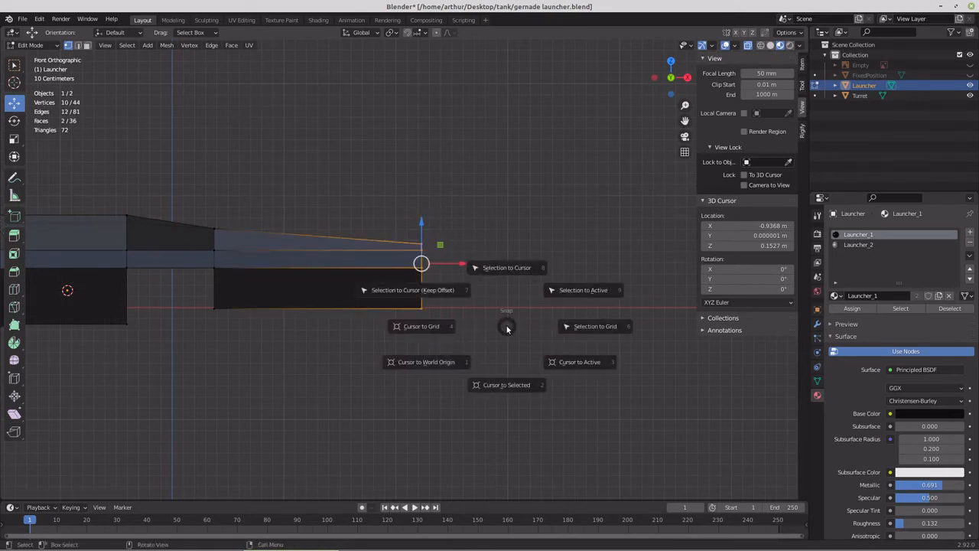
click(508, 387)
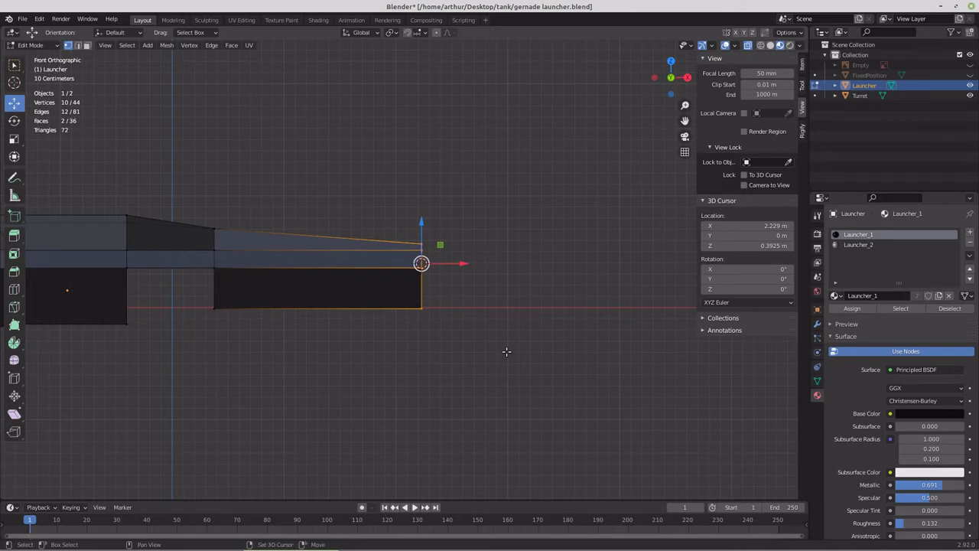
Step: Add a cylinder at the 3D cursor with 16 vertices and a Y rotation of 90°
key(shift+a)
click(505, 343)
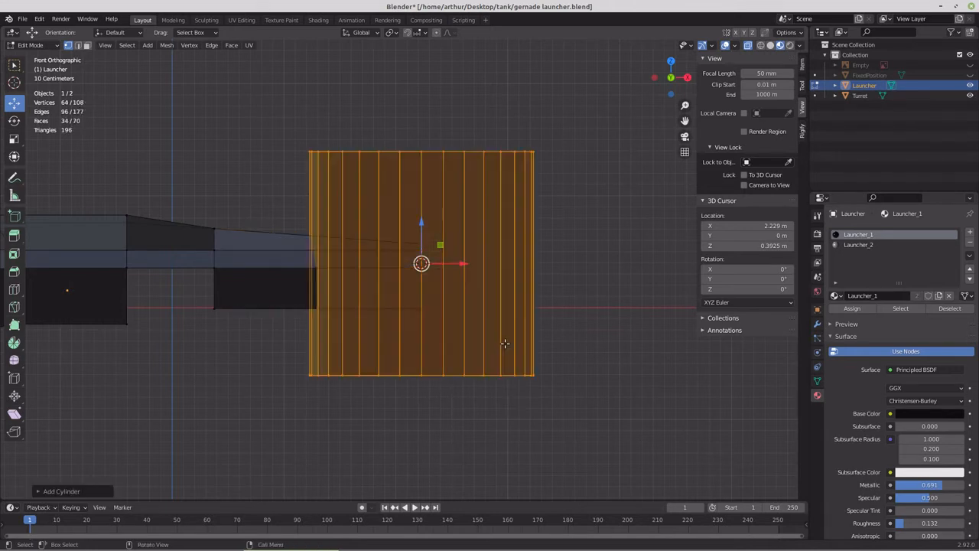
key(F9)
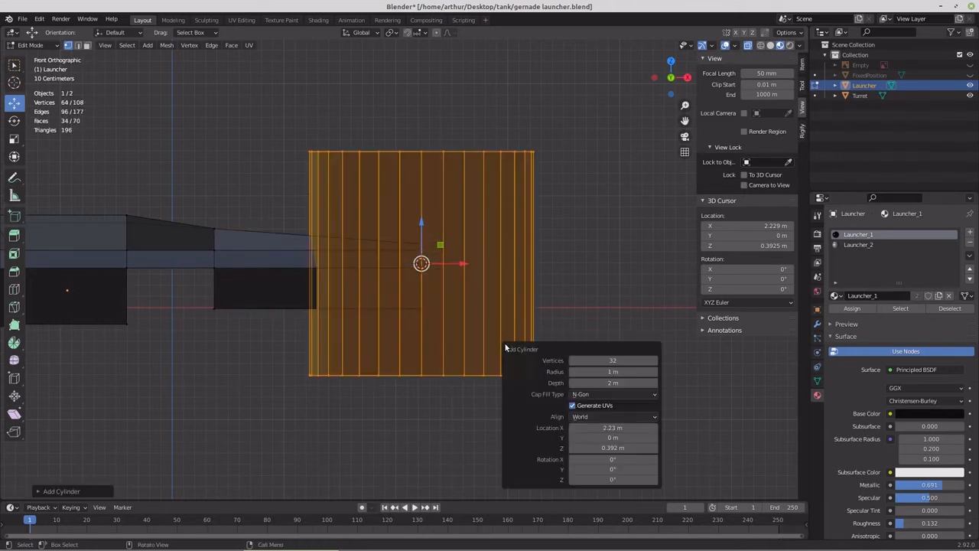
click(600, 360)
click(605, 469)
text(0d)
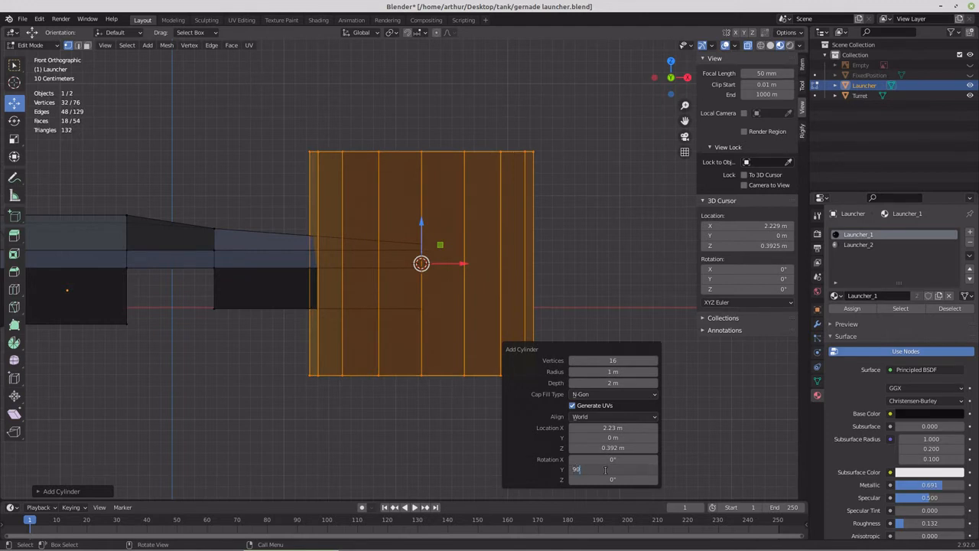
key(Return)
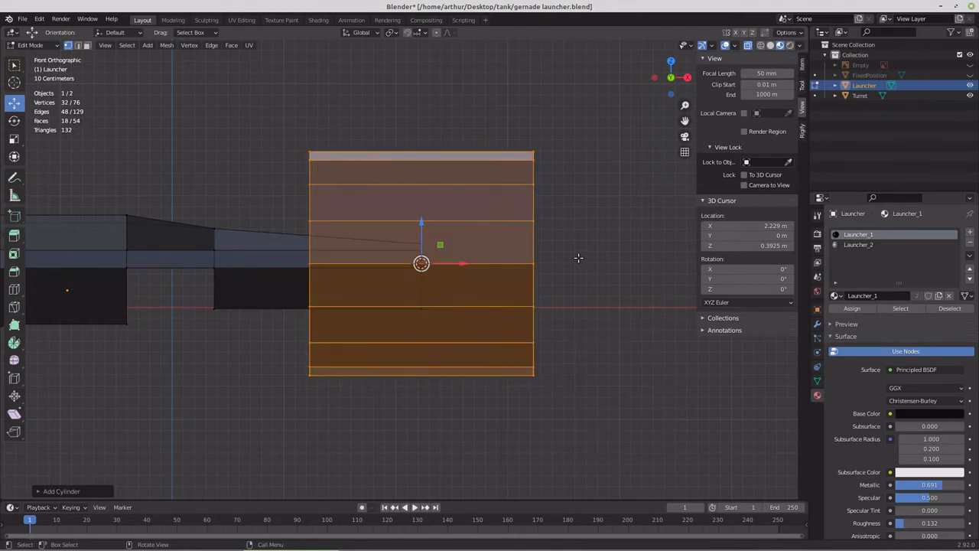
Step: In right view, scale the cylinder to about 0.56 and lower it along Z below the 3D cursor
key(KP_3)
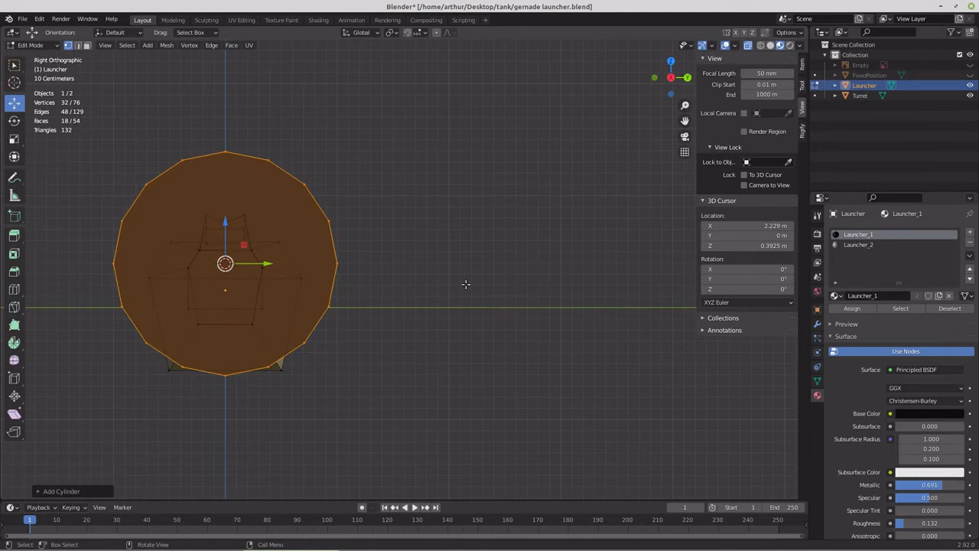
key(s)
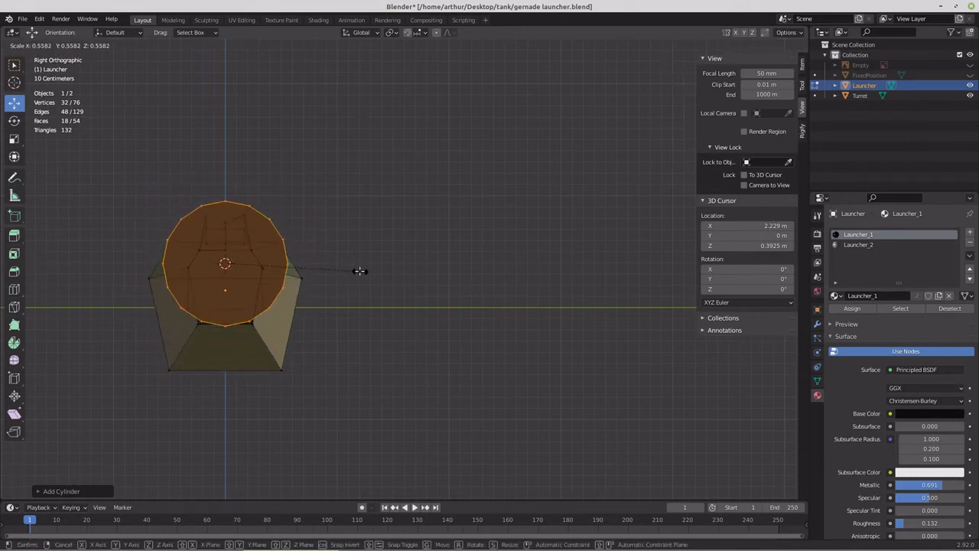
click(360, 271)
key(g)
key(z)
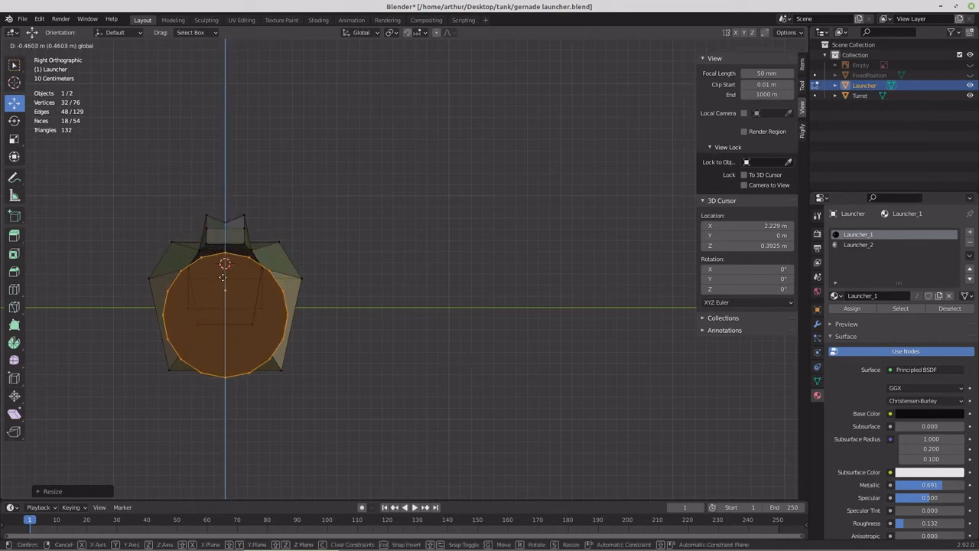
click(222, 292)
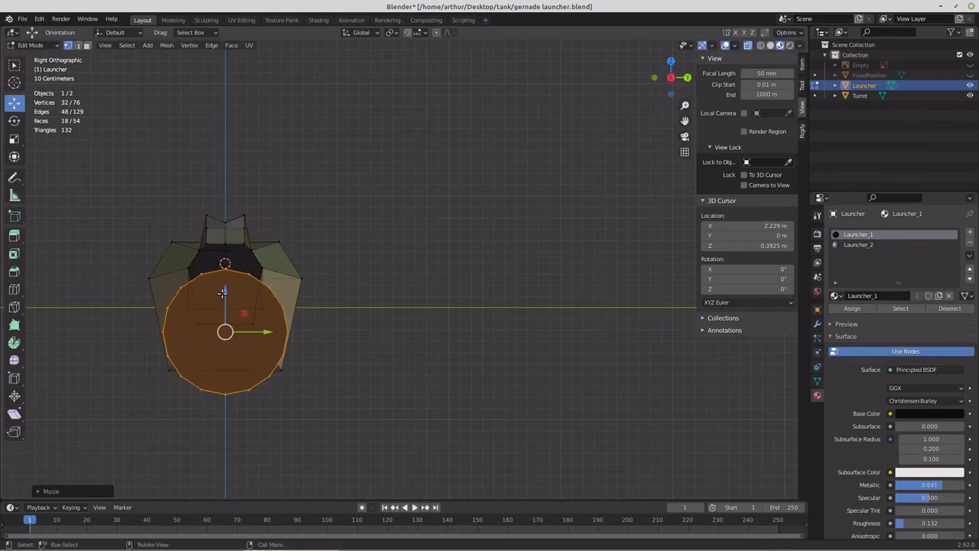
Step: Scale the cylinder to slightly under half its size and raise it along Z onto the barrel's front end
key(KP_1)
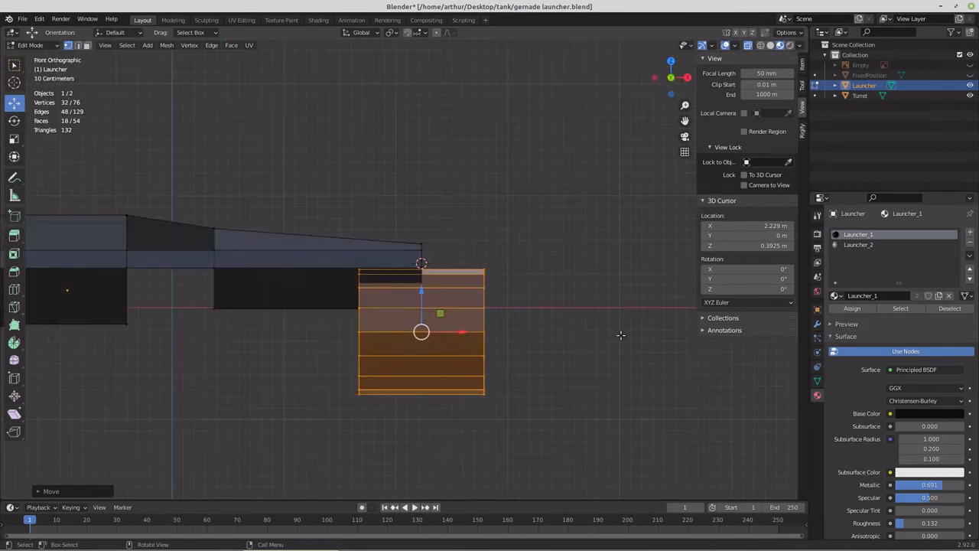
key(s)
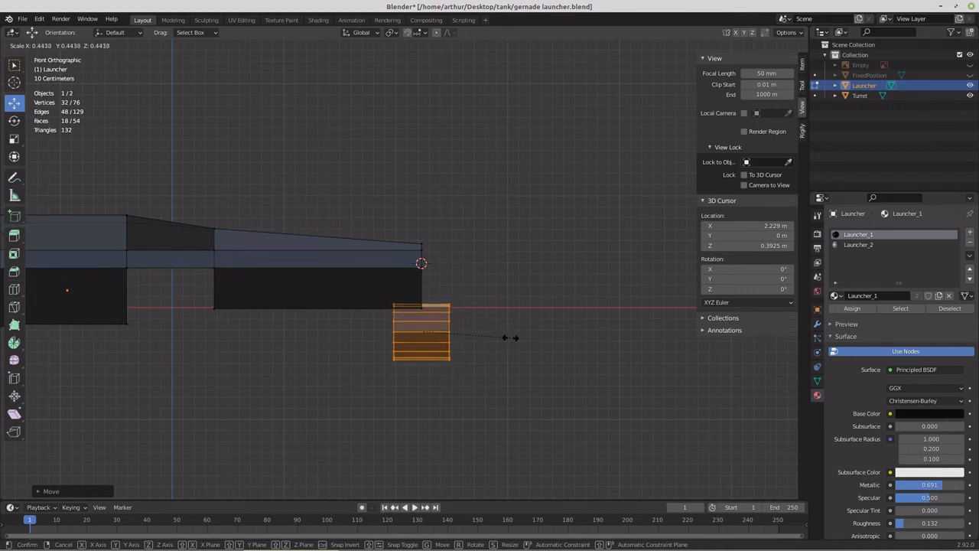
click(518, 339)
middle_drag(517, 339, 479, 334)
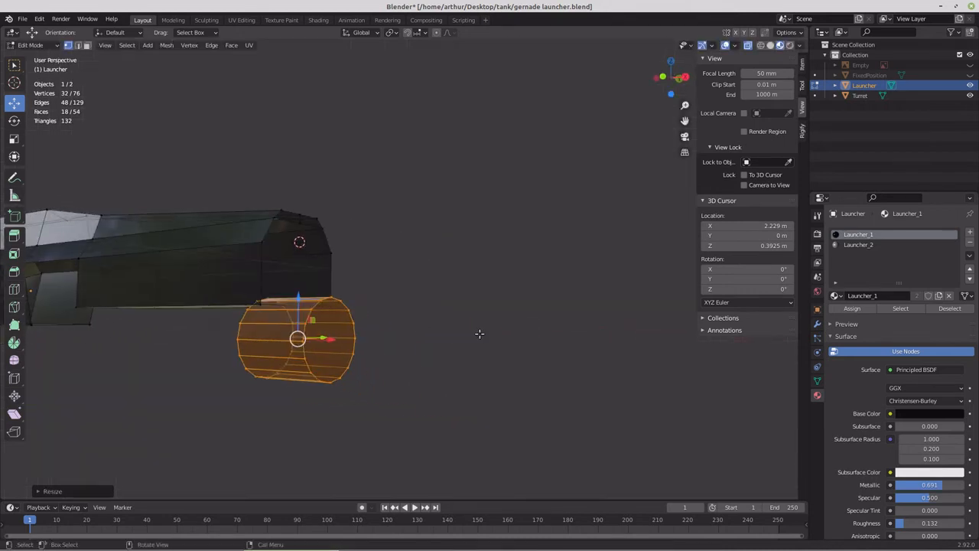
drag(298, 298, 300, 232)
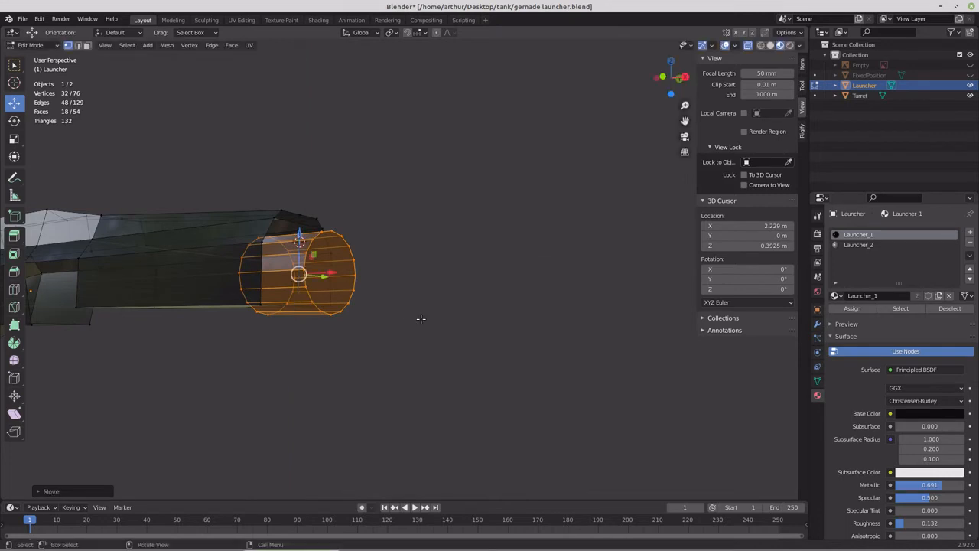
Step: Enlarge the cylinder uniformly to about 1.06 to better fill the barrel's front end
middle_drag(420, 321, 384, 326)
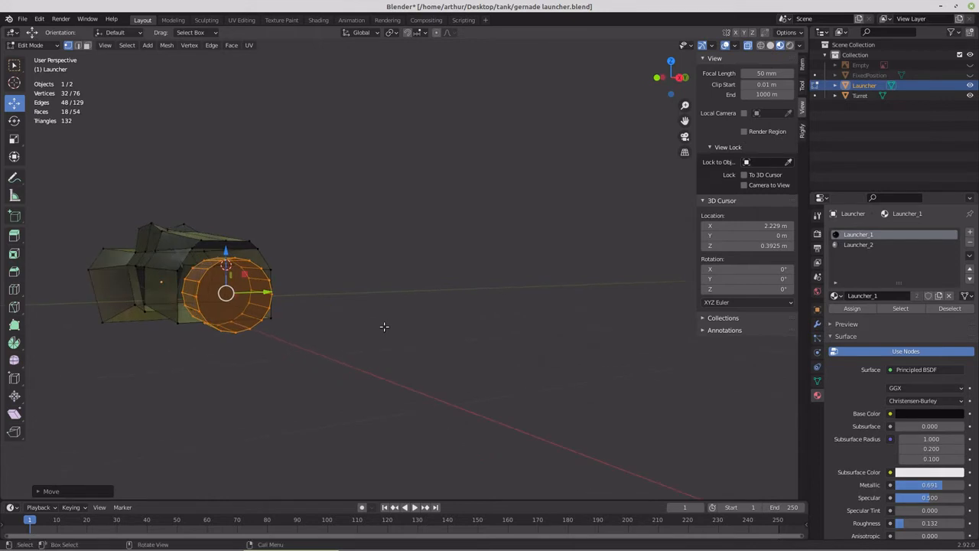
key(s)
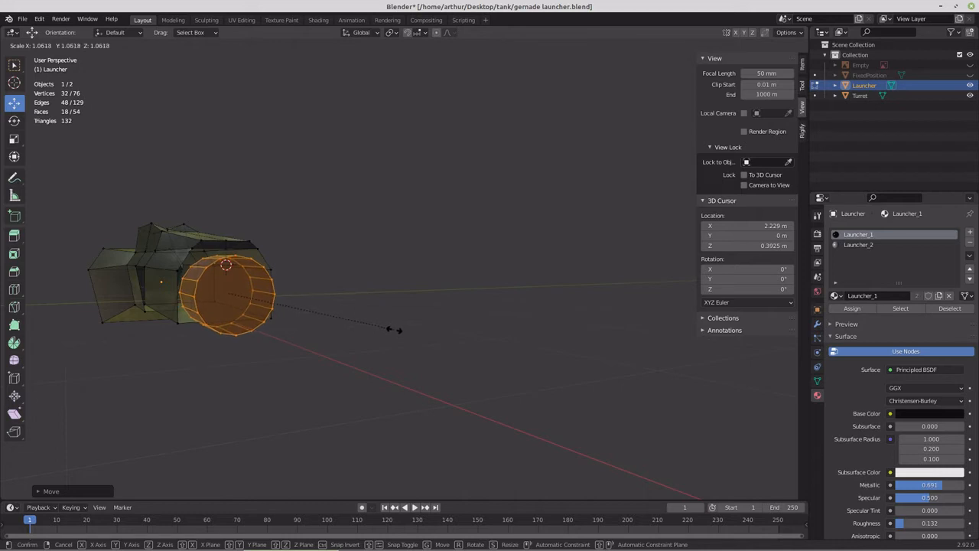
click(394, 329)
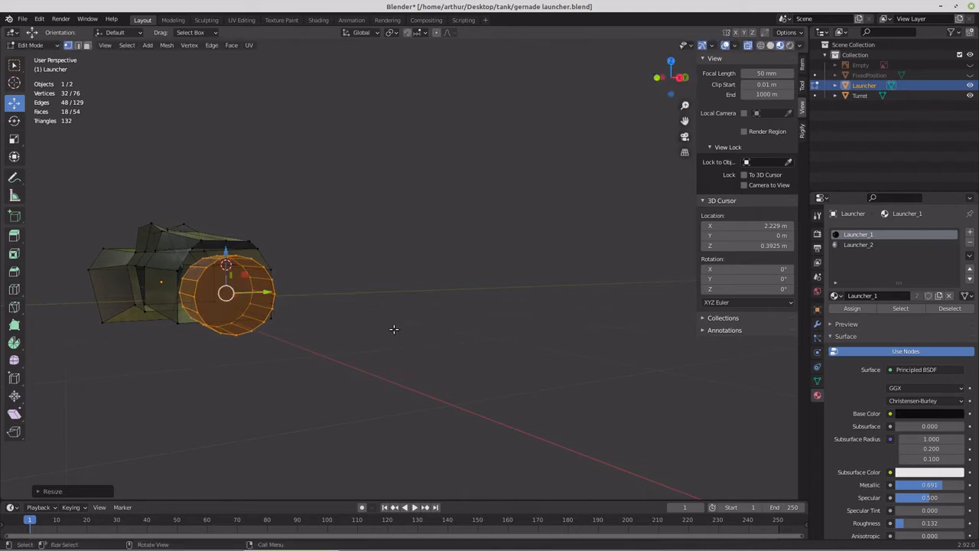
Step: Delete the vertices of the cylinder's rear ring in front view, keeping only the front disc
middle_drag(394, 329, 419, 335)
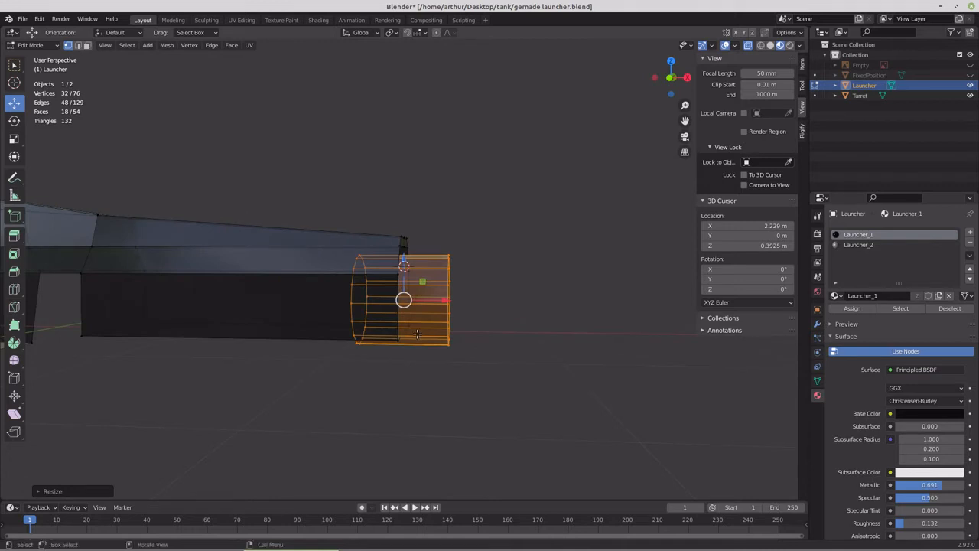
key(KP_1)
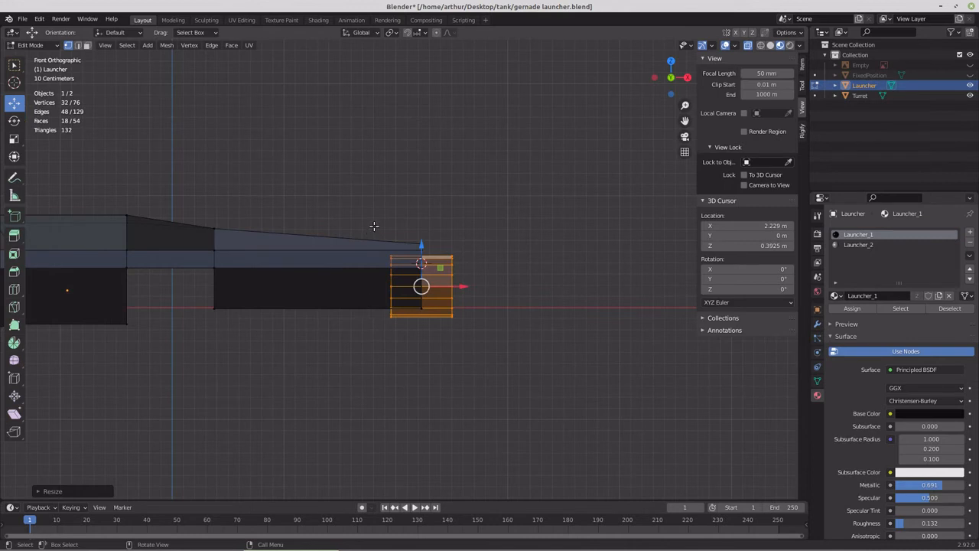
drag(365, 196, 404, 376)
key(x)
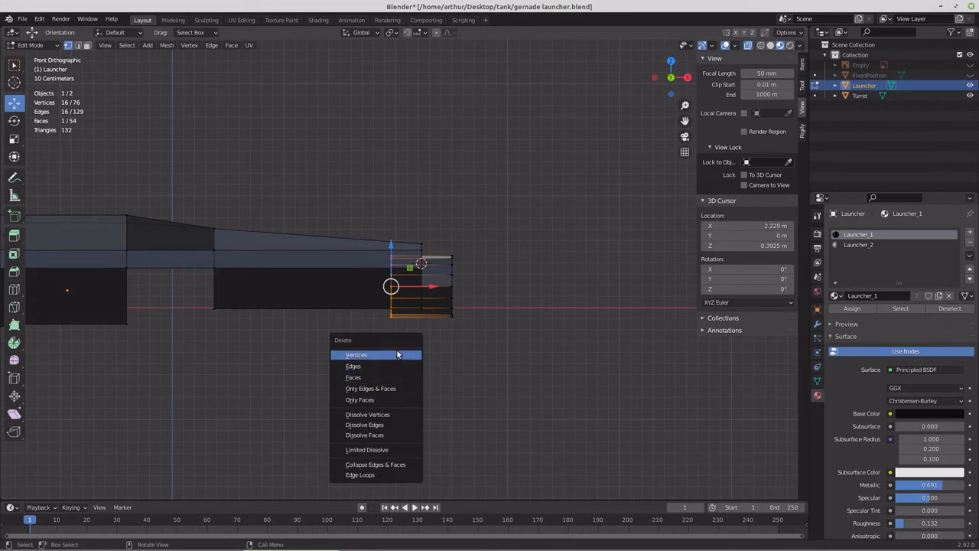
click(404, 355)
Step: Select the barrel's front-end vertices and copy their median X coordinate in global space
drag(414, 212, 429, 328)
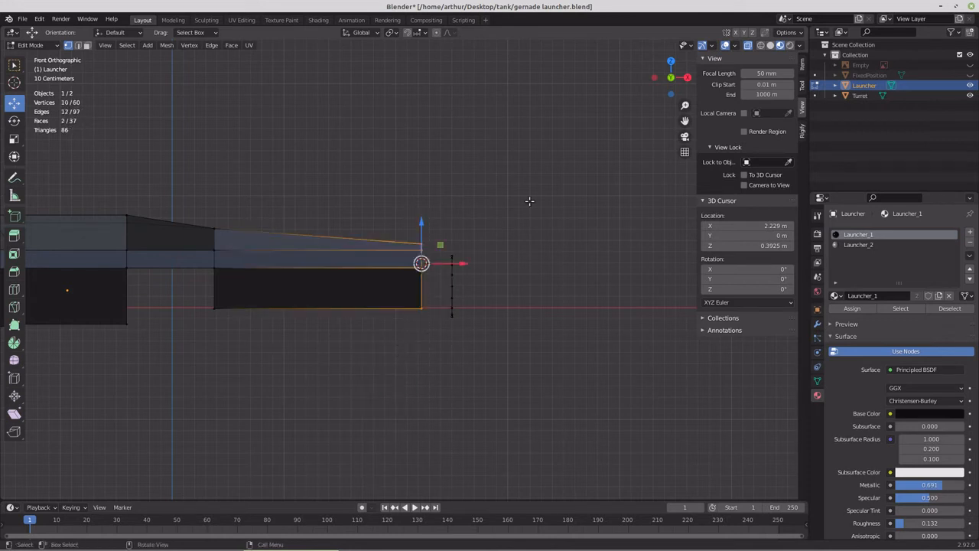
click(803, 65)
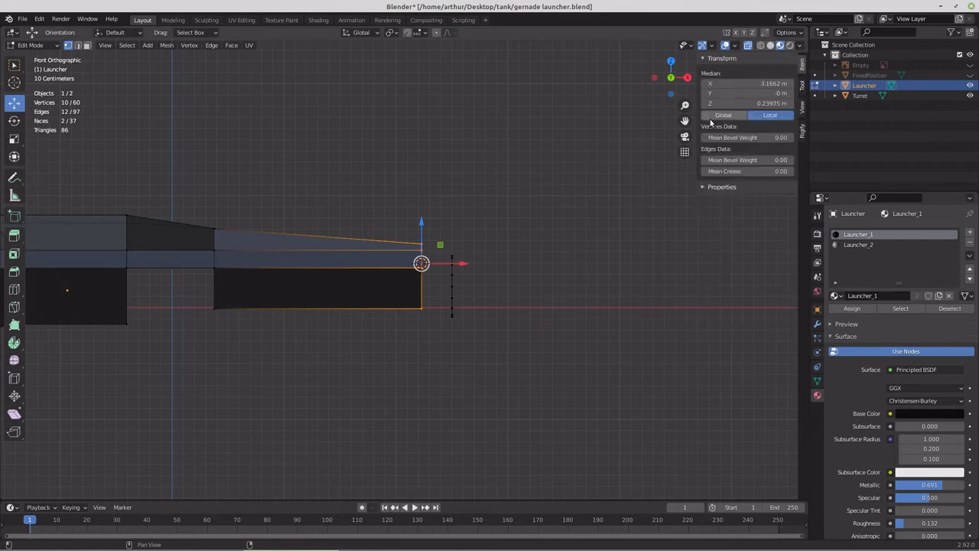
click(724, 116)
click(744, 84)
key(ctrl+c)
click(750, 86)
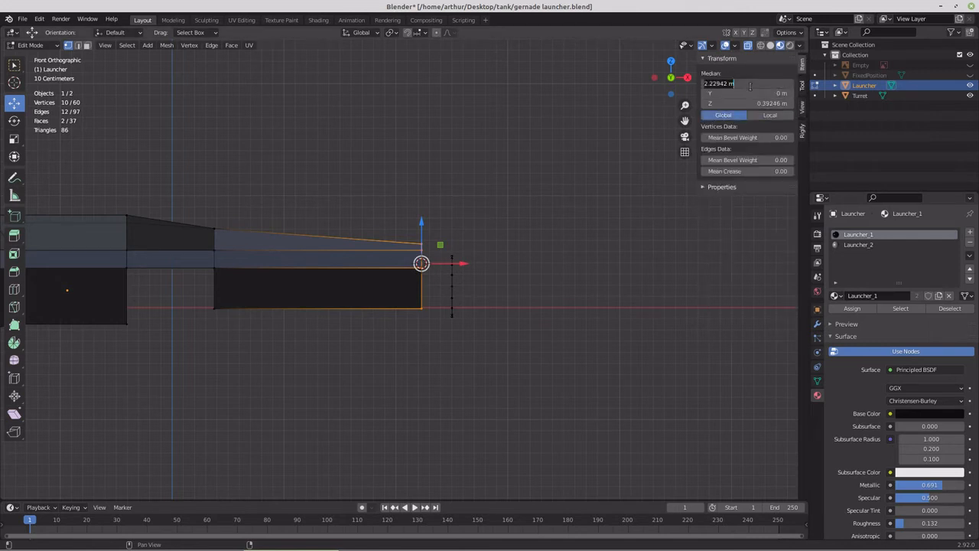
key(Return)
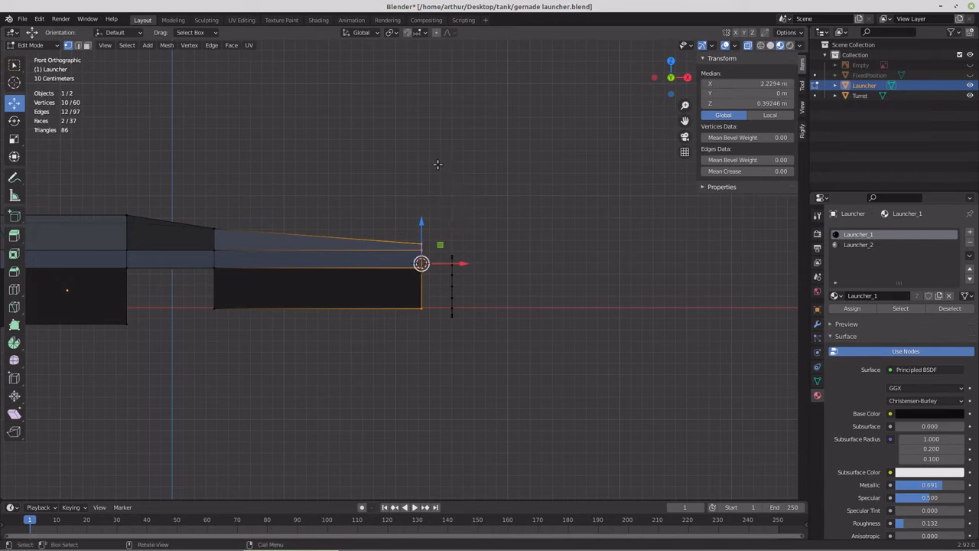
Step: Select the disc and paste 2.22942 m as its global X so it lies flush with the barrel's front end
drag(440, 168, 458, 354)
click(732, 84)
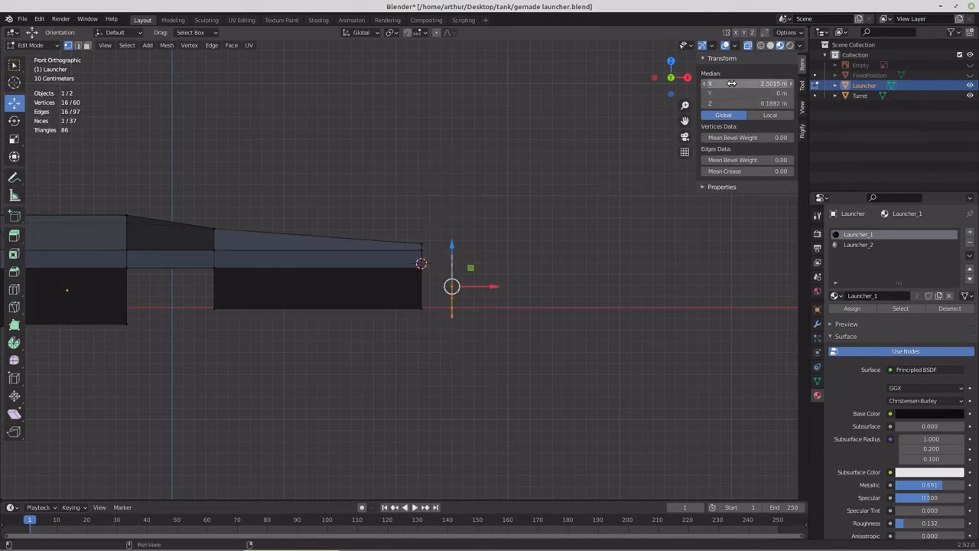
key(ctrl+v)
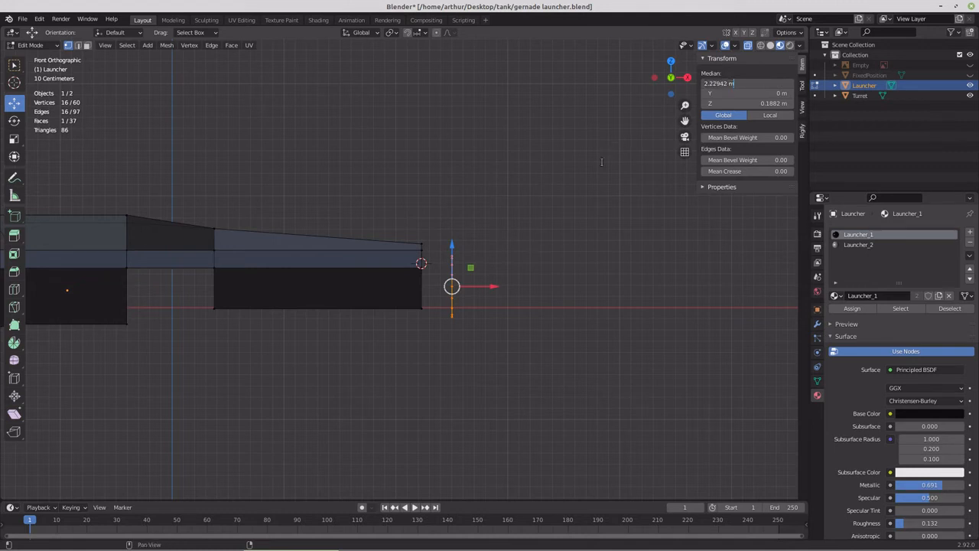
key(Return)
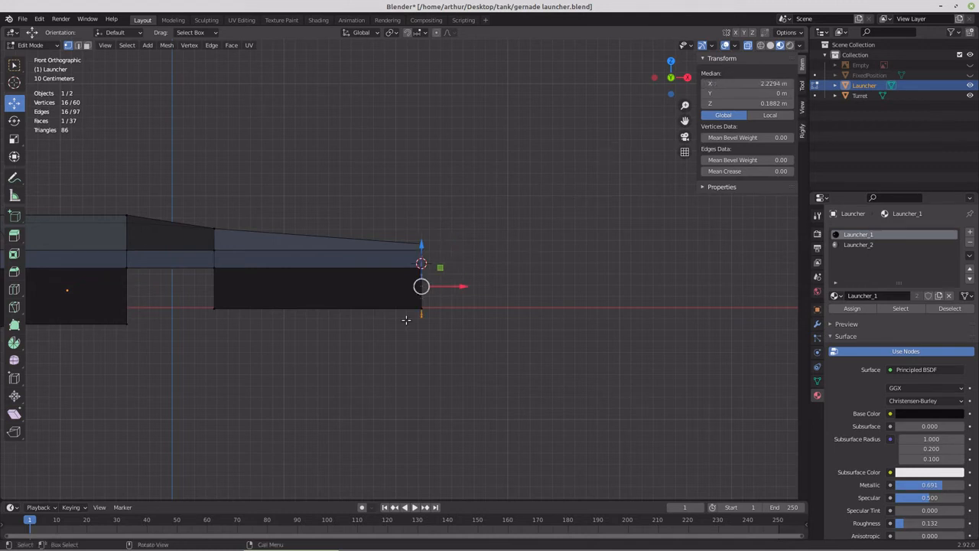
Step: Switch to face selection and deselect everything, with the barrel's underside in view
middle_drag(406, 320, 351, 328)
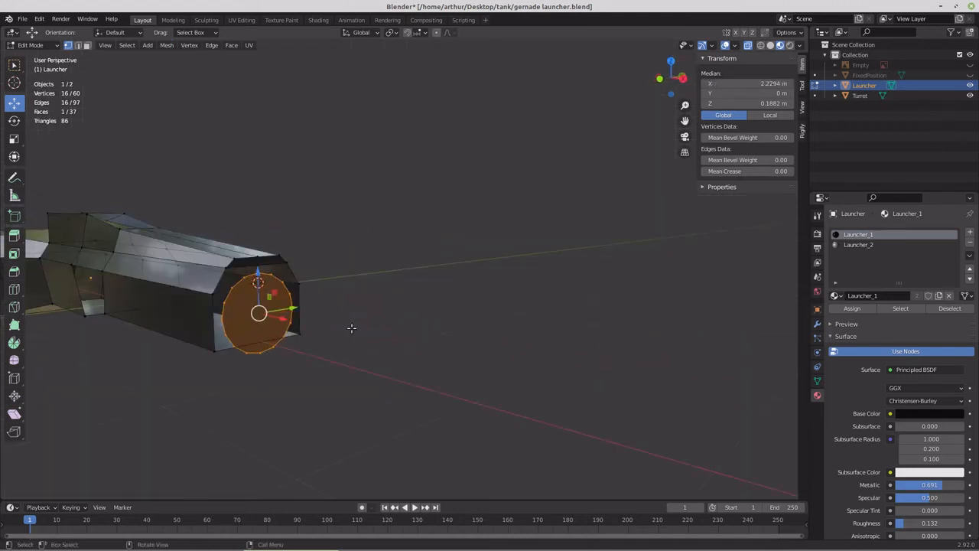
middle_drag(351, 328, 394, 285)
click(87, 45)
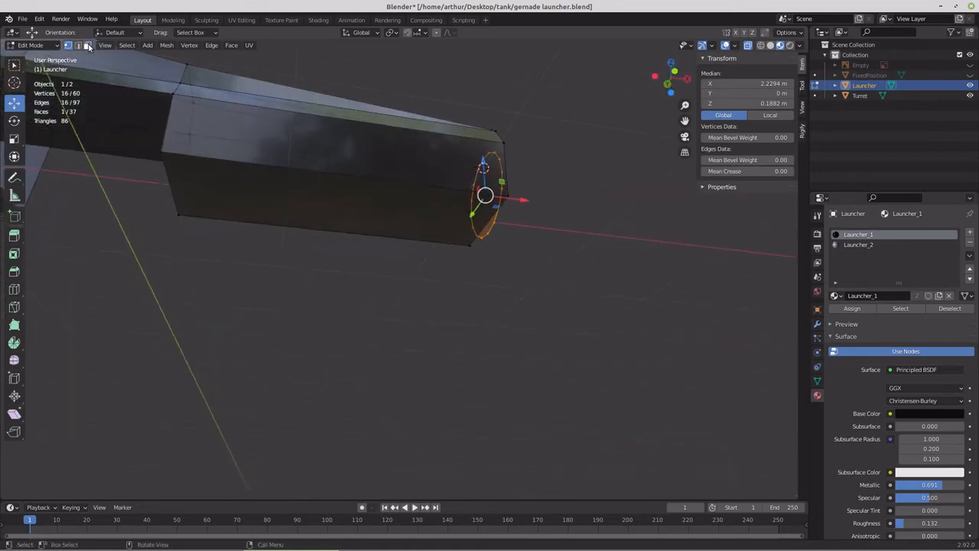
key(alt+a)
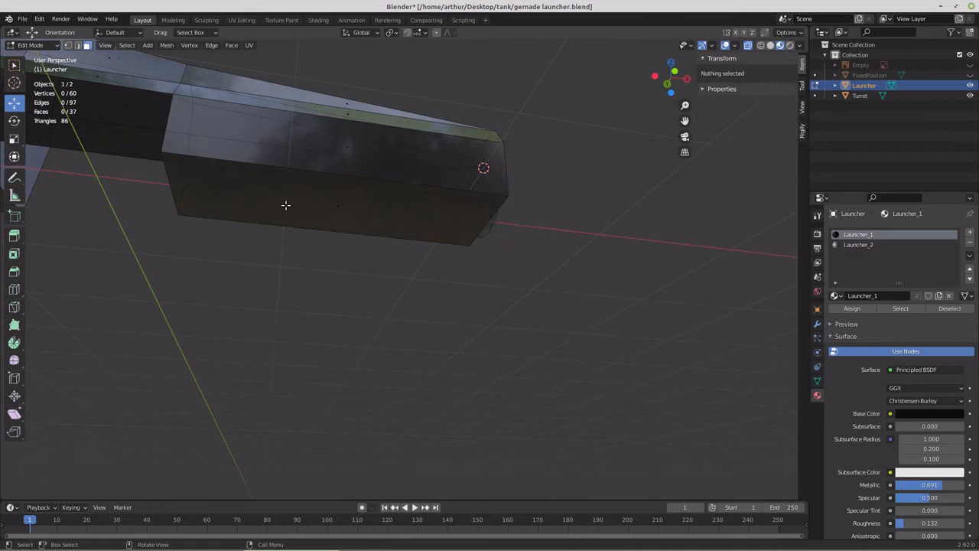
Step: Raise the bottom face of the launcher's front barrel housing to a Z height of about 0.187 m
click(337, 205)
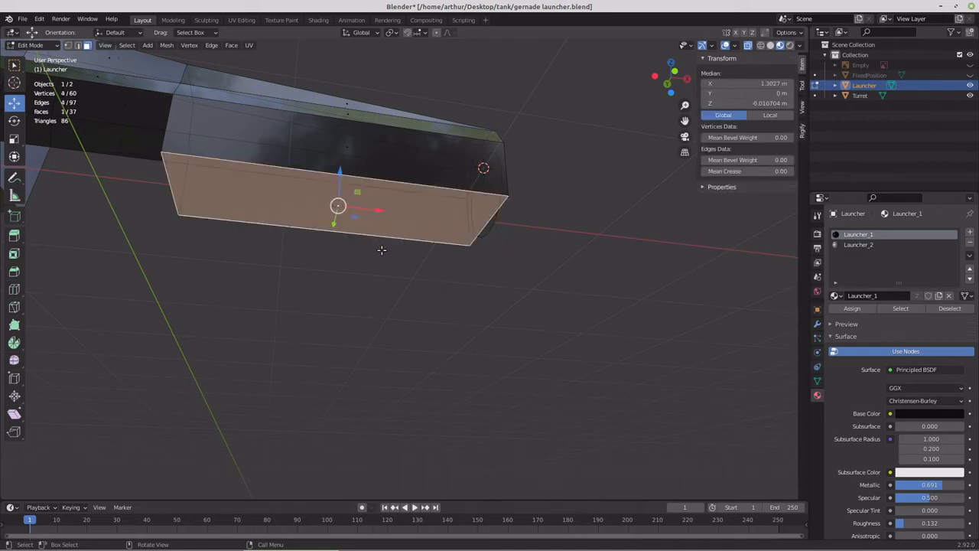
key(KP_1)
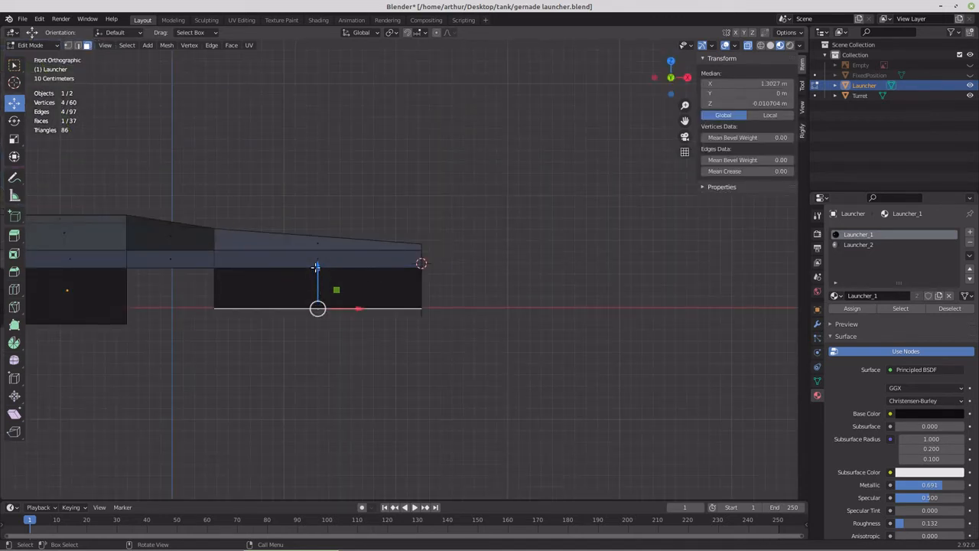
drag(317, 266, 319, 252)
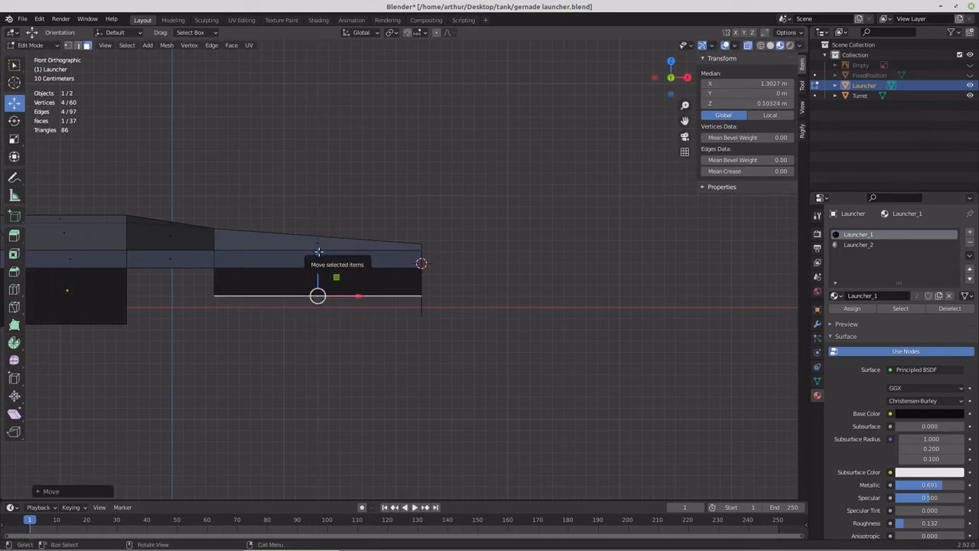
key(KP_3)
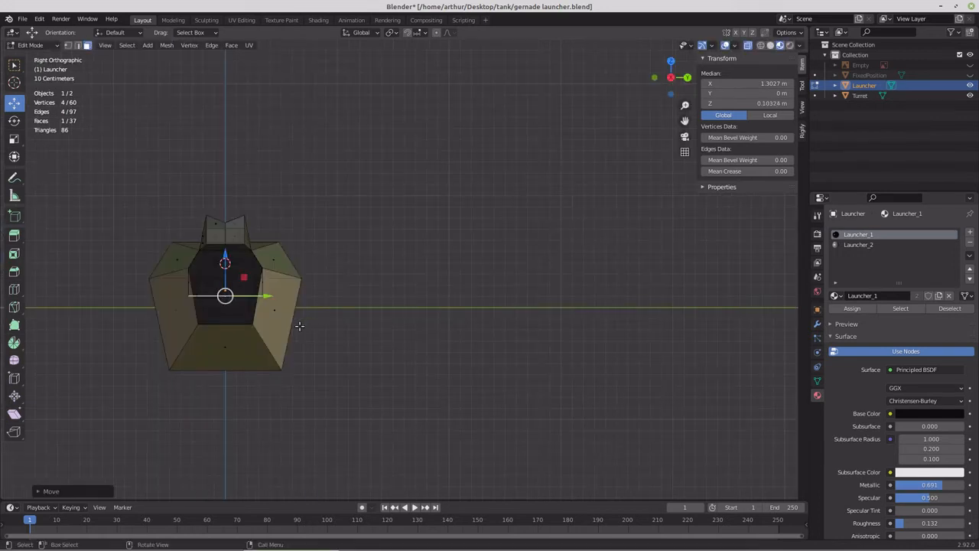
shift+middle_drag(306, 324, 525, 350)
scroll(444, 390, up, 4)
scroll(505, 367, up, 3)
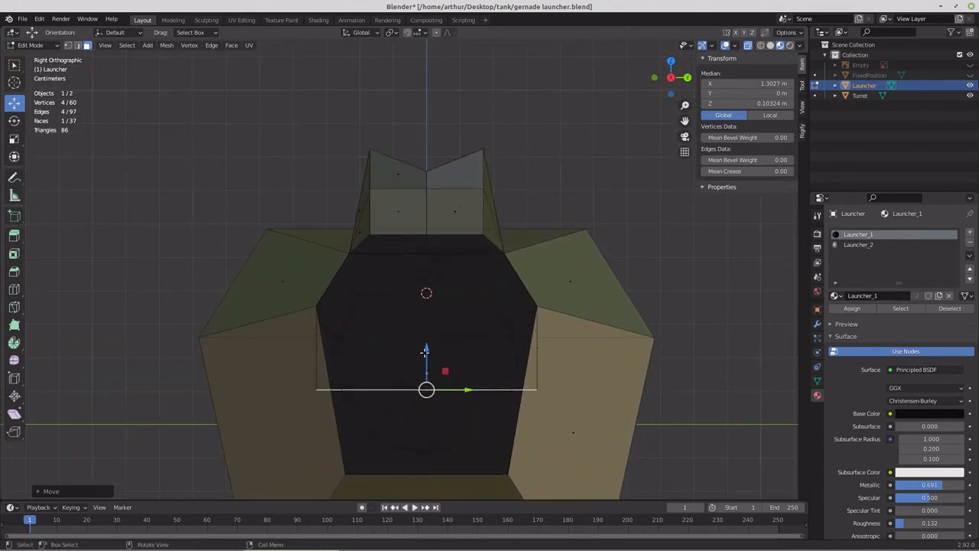
drag(426, 354, 427, 318)
key(o)
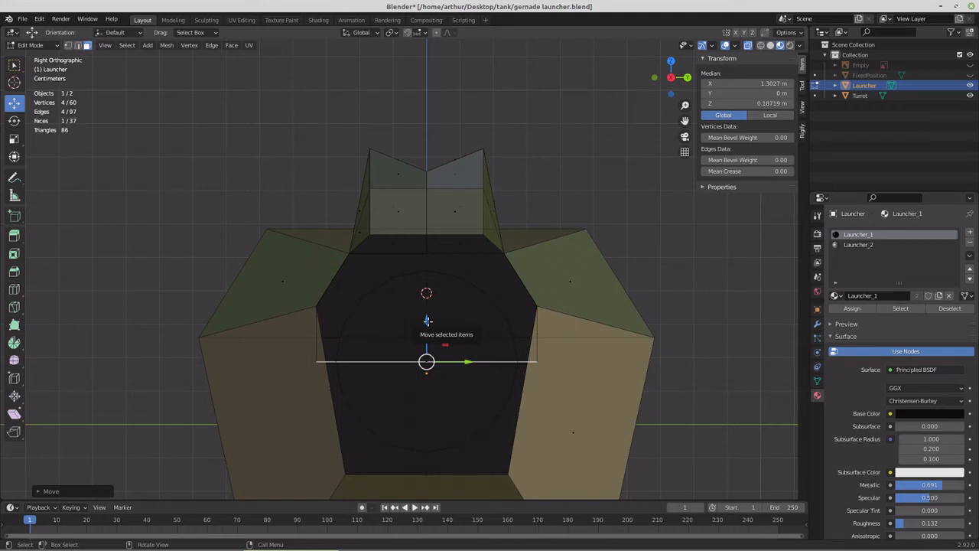
Step: Delete the bottom face of the front barrel housing
click(453, 364)
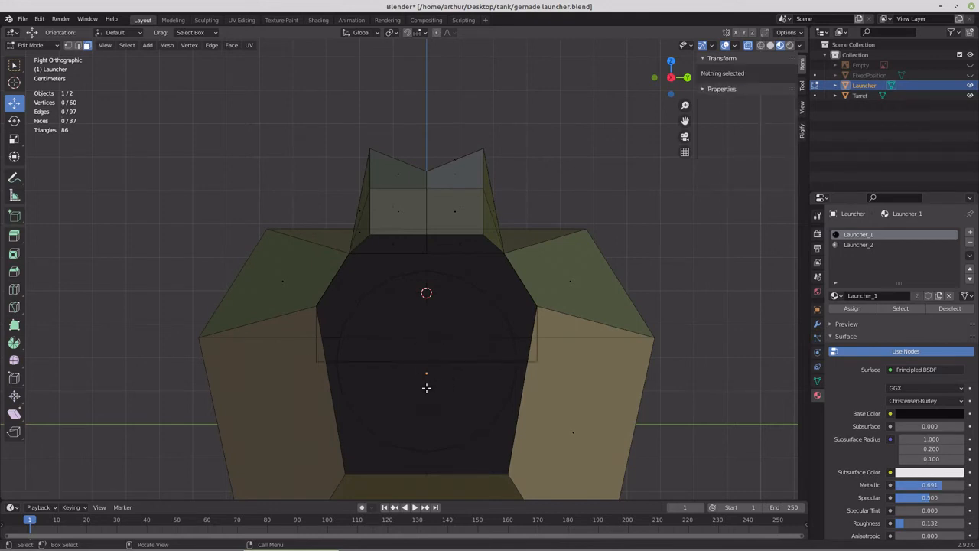
middle_drag(426, 388, 297, 397)
click(145, 367)
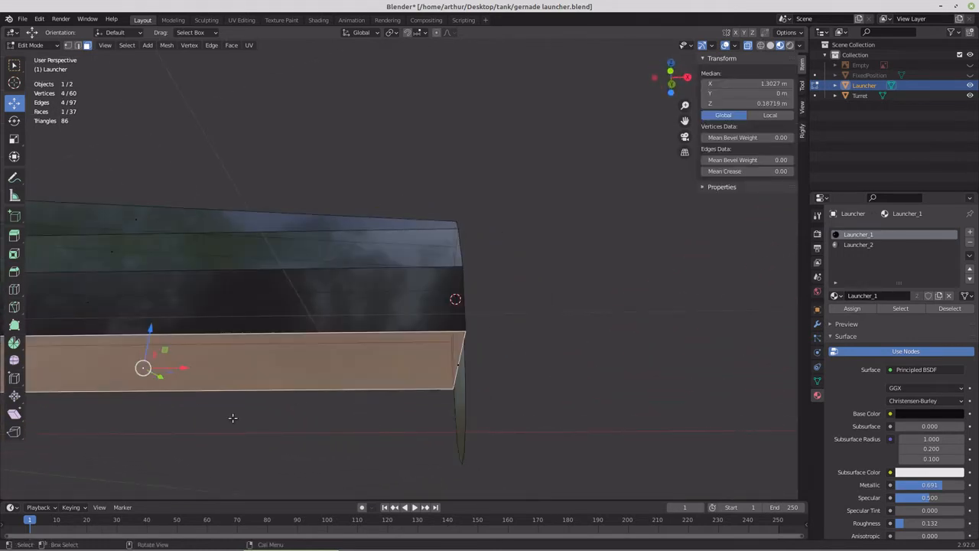
key(x)
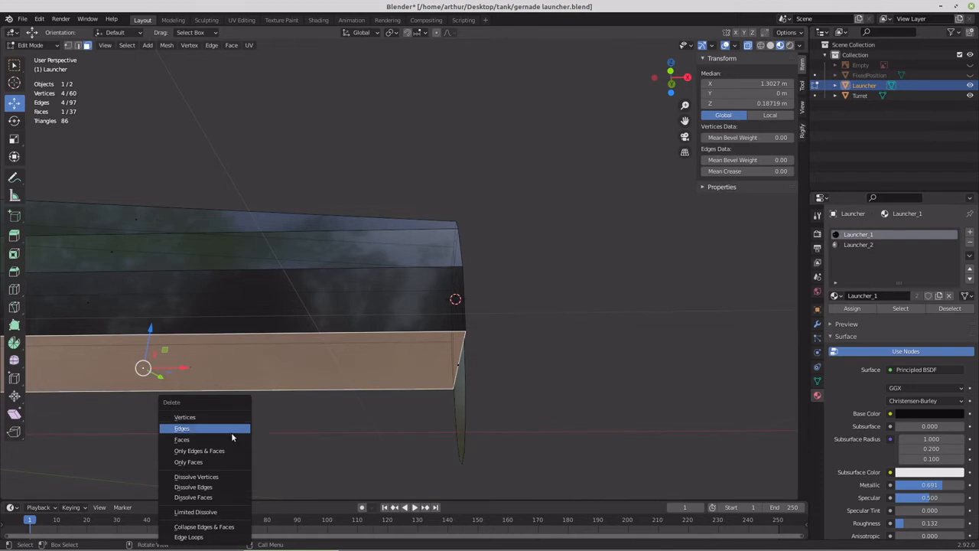
click(232, 439)
Step: Remove only the face of the circular disc at the muzzle, keeping its edges and vertices
middle_drag(317, 432, 335, 411)
click(454, 367)
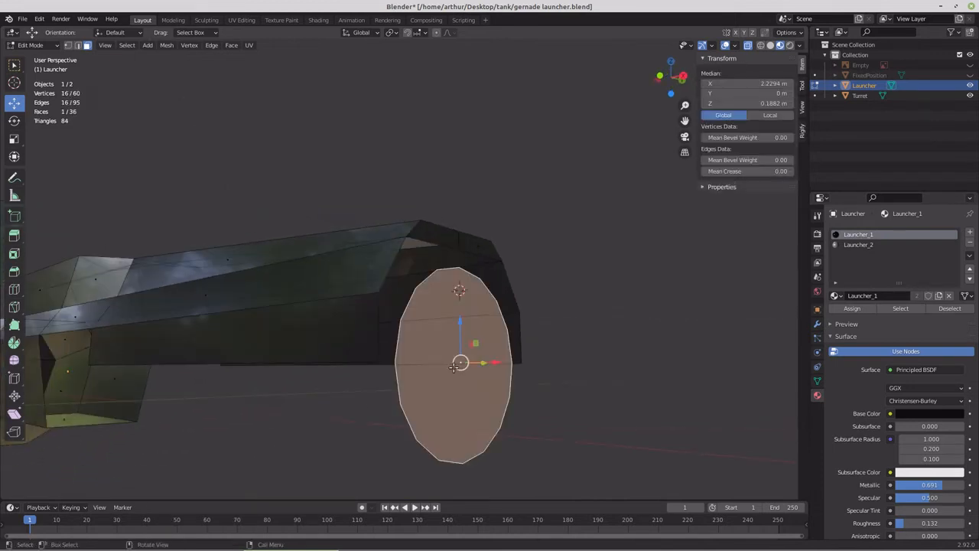
key(x)
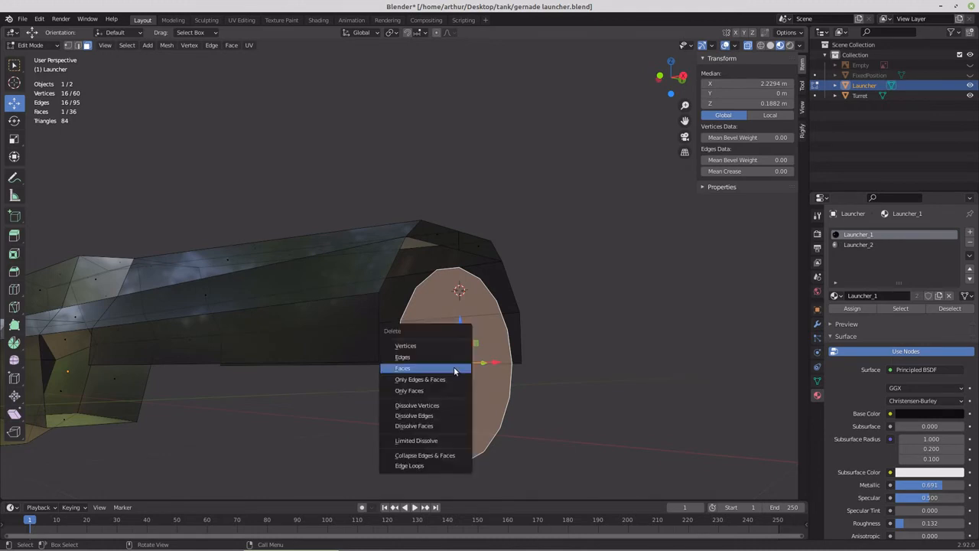
click(443, 391)
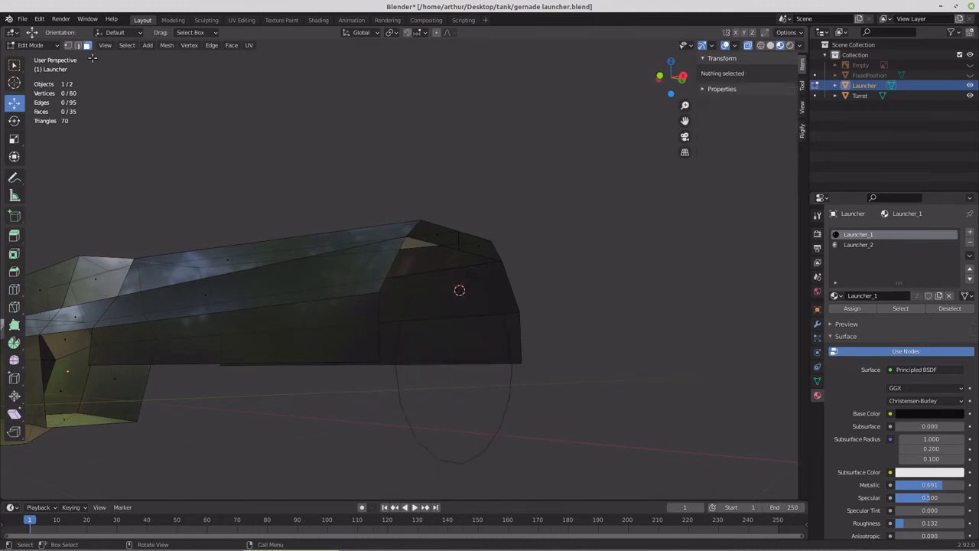
Step: In vertex select mode, fill two faces between the muzzle circle and the housing's front rim on the lower negative Y side
click(67, 44)
middle_drag(341, 301, 339, 354)
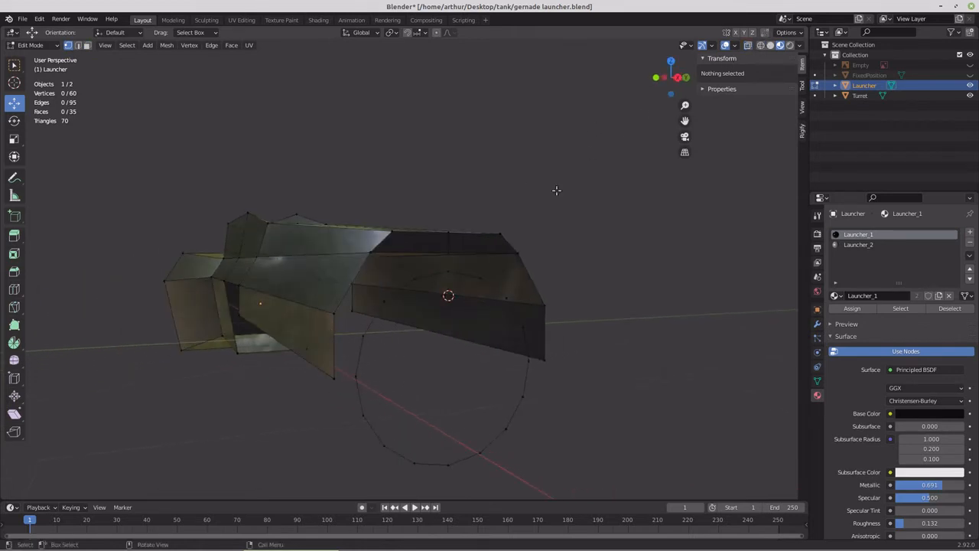
middle_drag(458, 325, 473, 337)
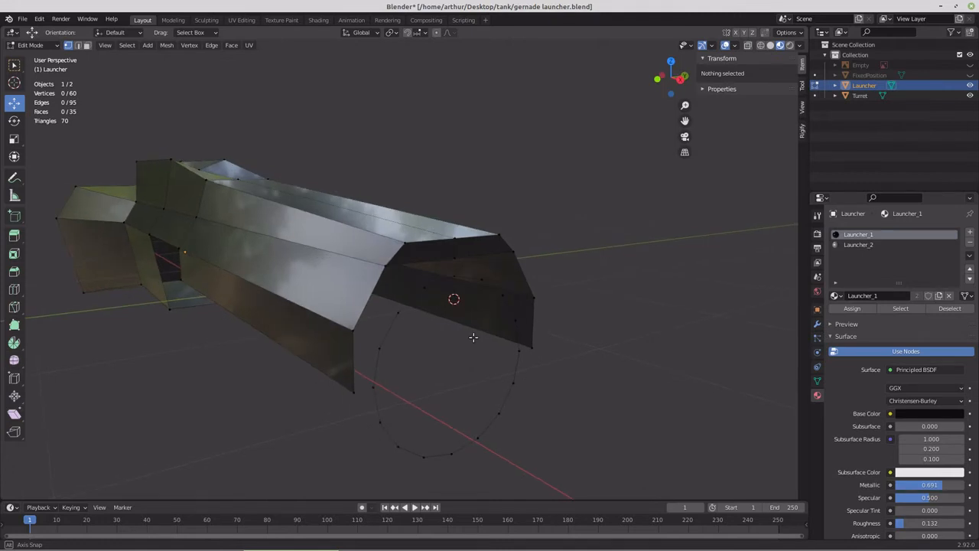
drag(342, 315, 382, 404)
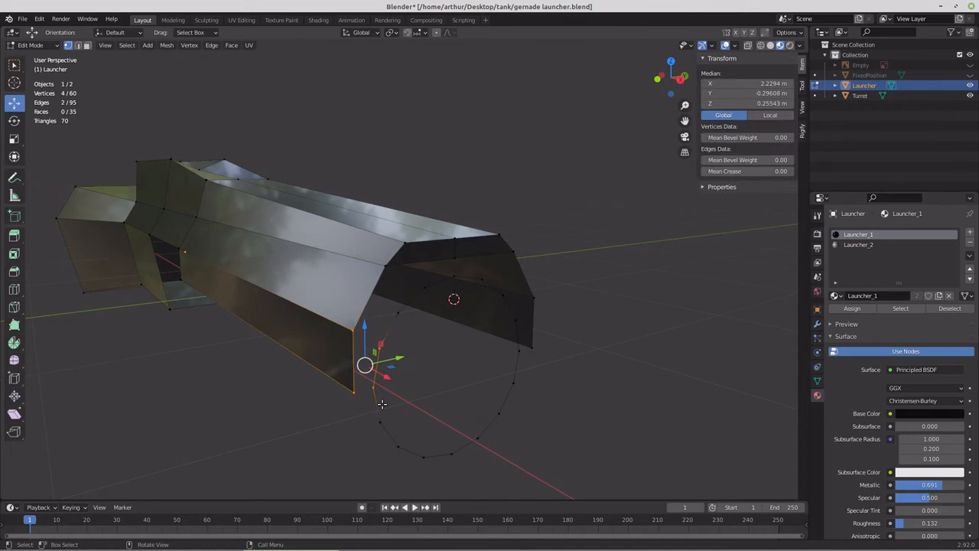
drag(345, 253, 404, 350)
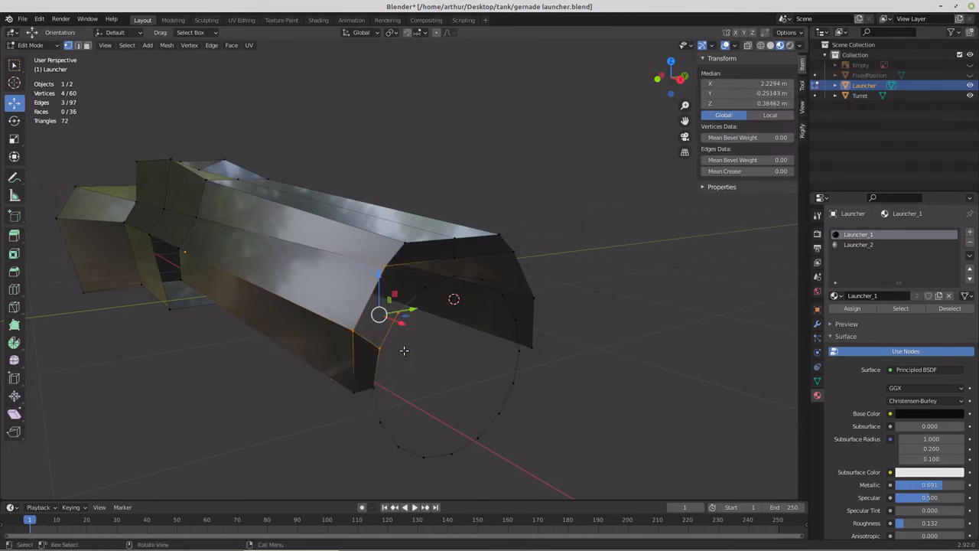
key(f)
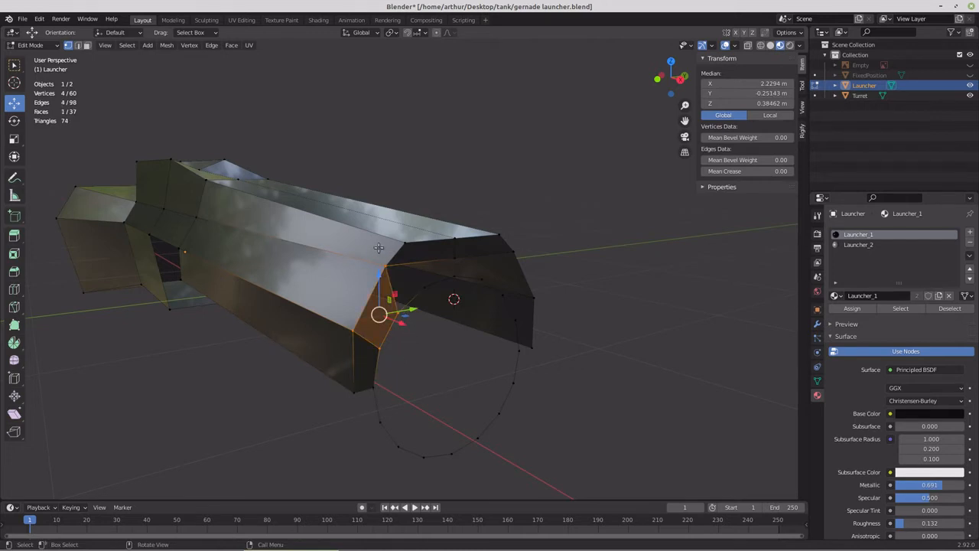
Step: Delete the extra middle vertex just below the top edge of the housing's front rim
middle_drag(407, 262, 402, 292)
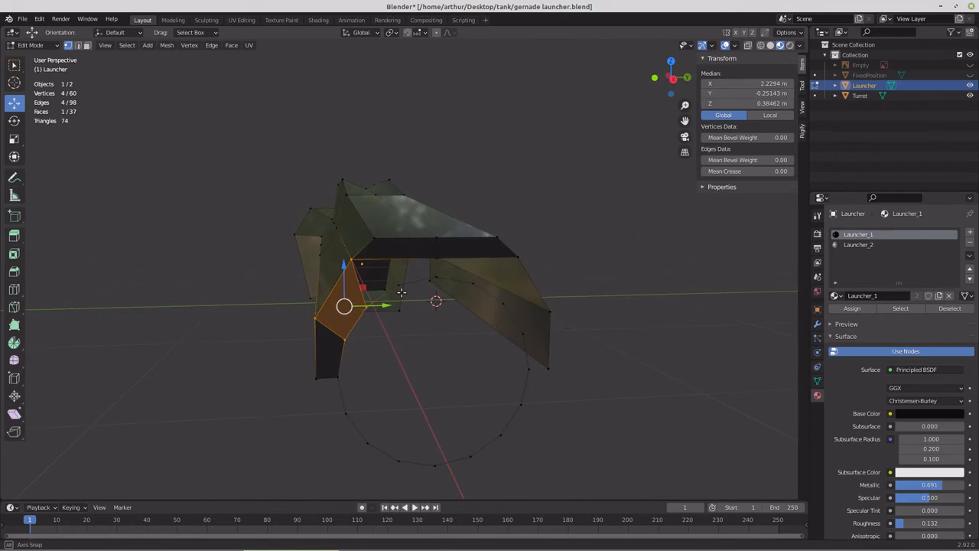
click(436, 258)
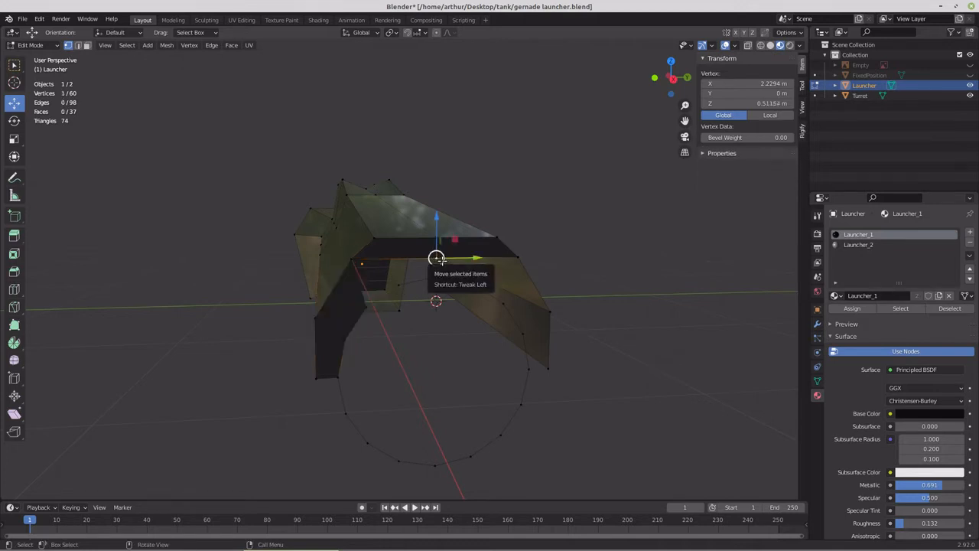
key(x)
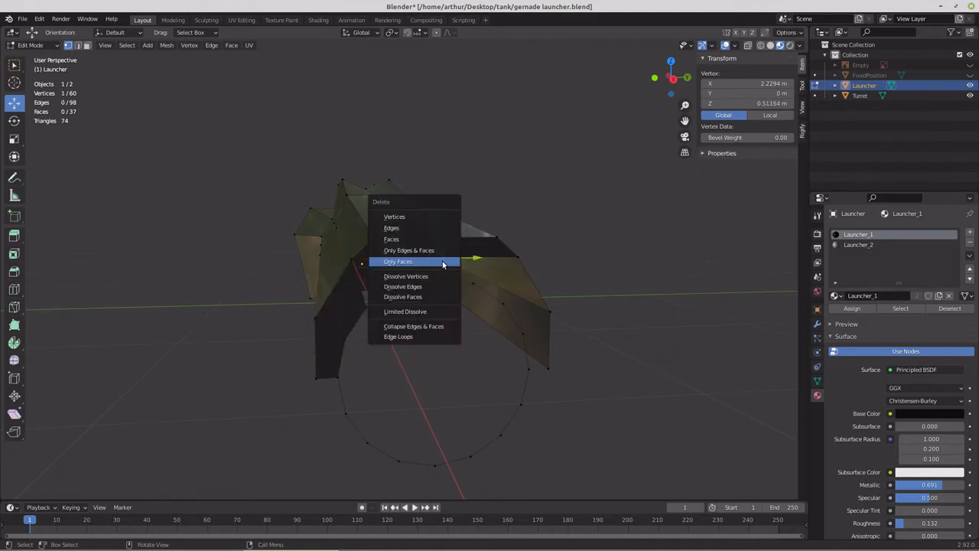
click(437, 218)
Step: Fill two more faces from the muzzle circle to the rim's upper corner and top centre on the negative Y side
middle_drag(435, 255, 446, 273)
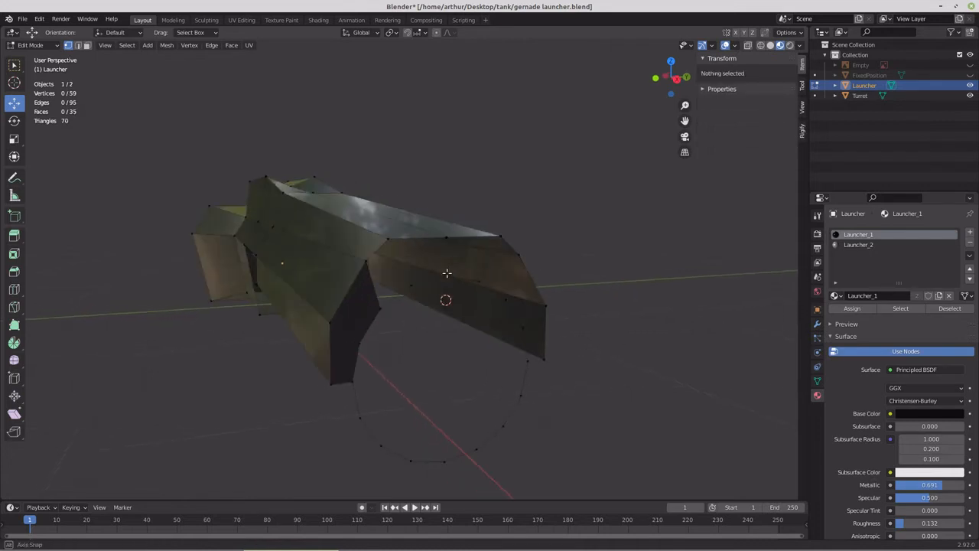
drag(353, 226, 418, 311)
key(f)
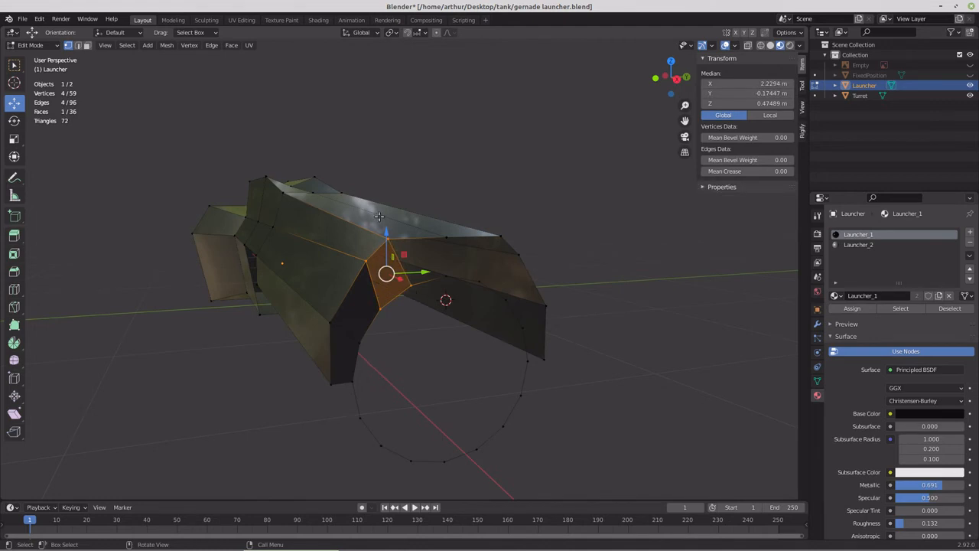
drag(381, 217, 457, 308)
key(f)
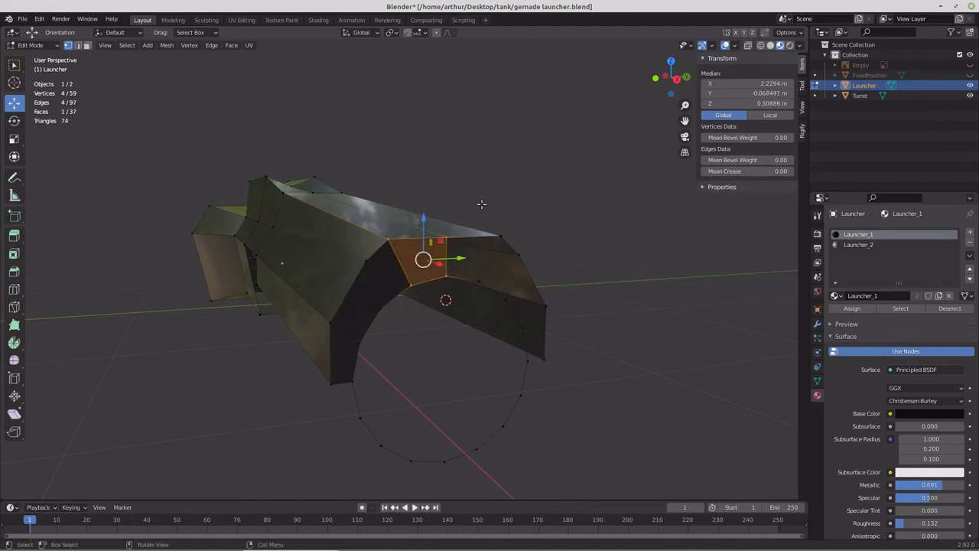
drag(482, 205, 503, 310)
drag(460, 224, 502, 304)
key(f)
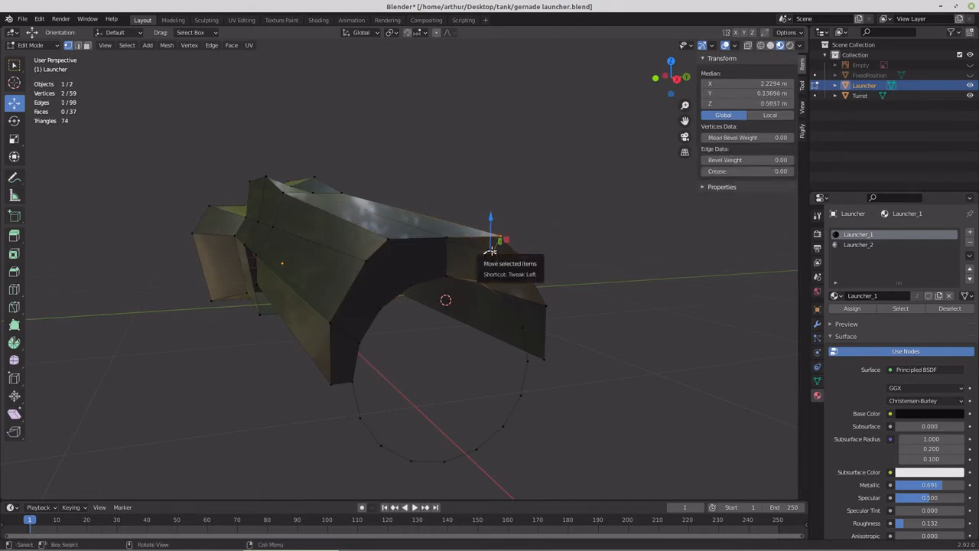
key(ctrl+z)
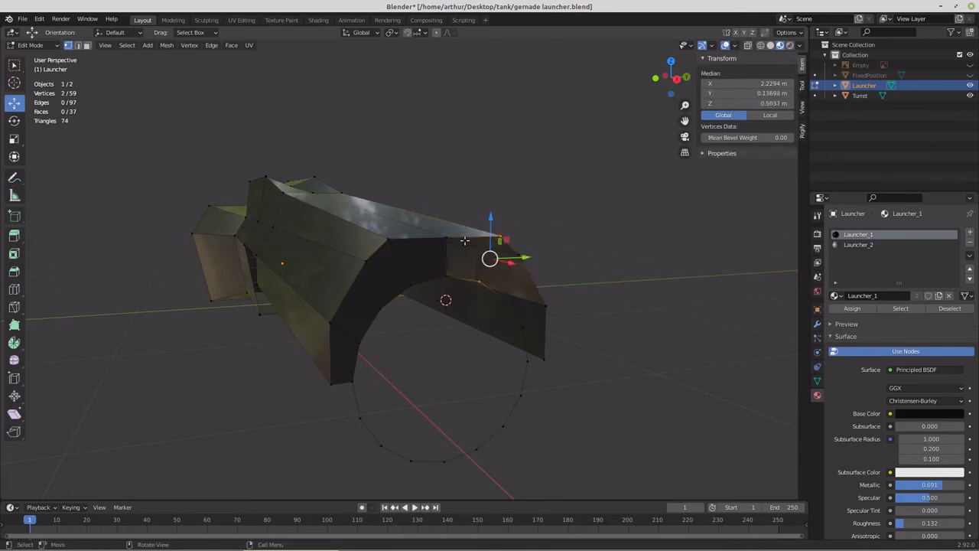
Step: Fill two faces between the circle and the rim from the top centre around the upper corner on the positive Y side
drag(426, 214, 503, 299)
key(f)
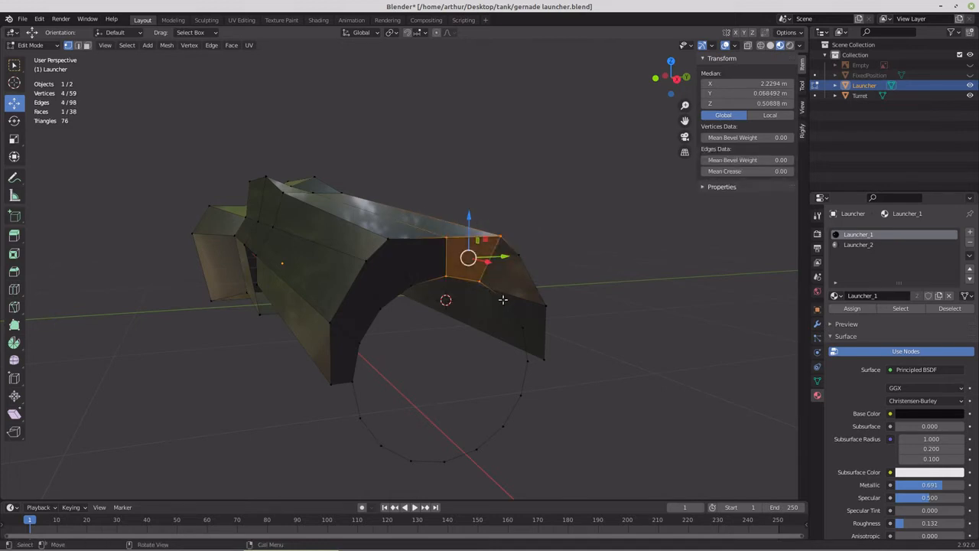
drag(478, 223, 525, 308)
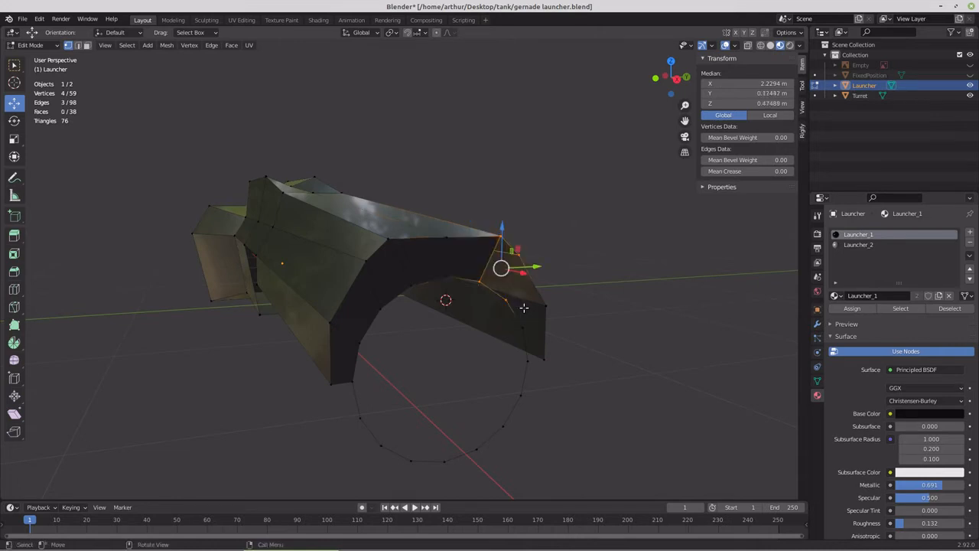
key(f)
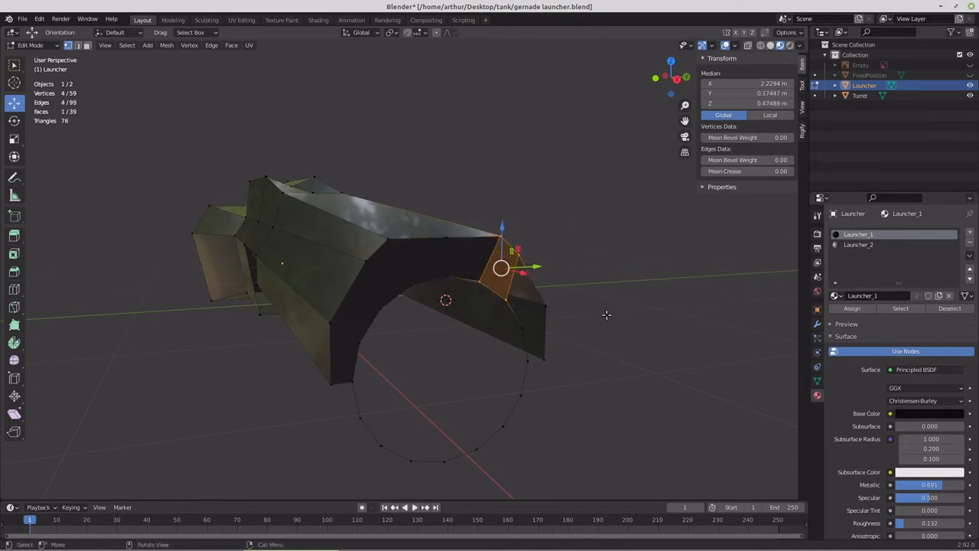
Step: Fill the two remaining side faces between the circle and the rim, down to the housing's lower corner on the positive Y side
middle_drag(608, 315, 556, 302)
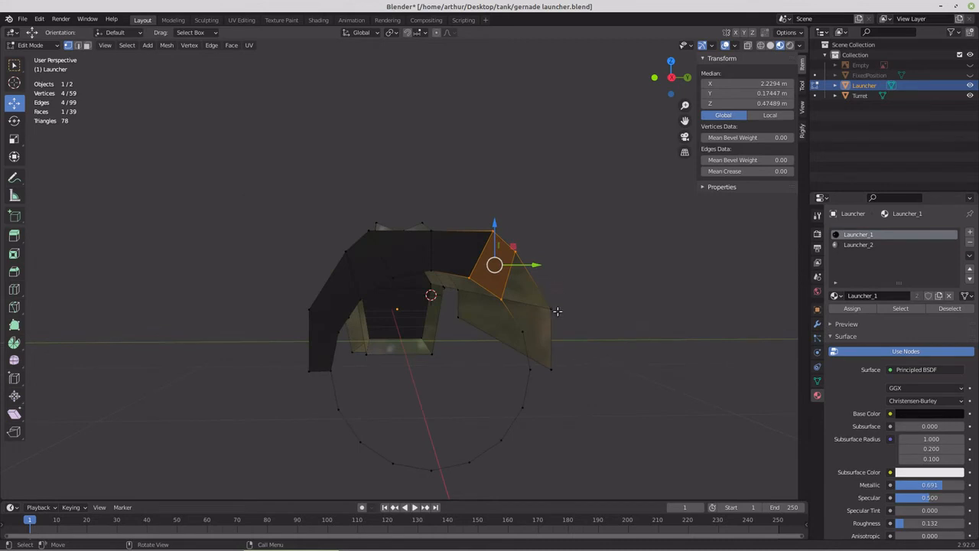
click(551, 309)
key(c)
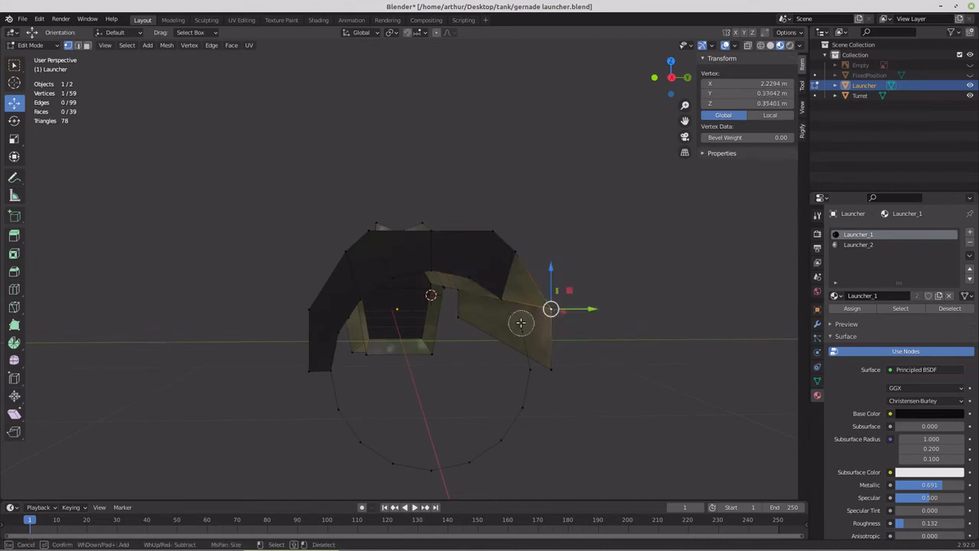
click(521, 322)
click(506, 303)
click(520, 257)
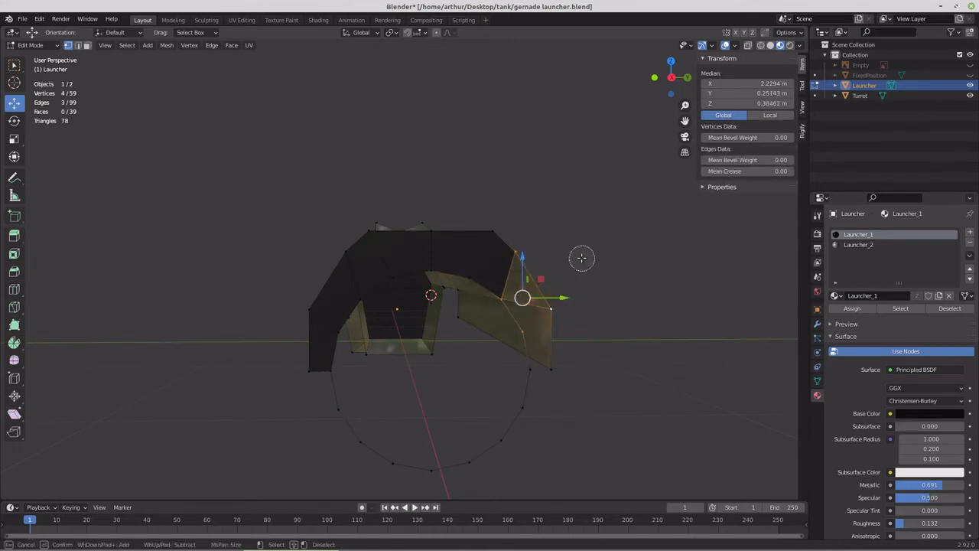
right_click(582, 258)
click(522, 330)
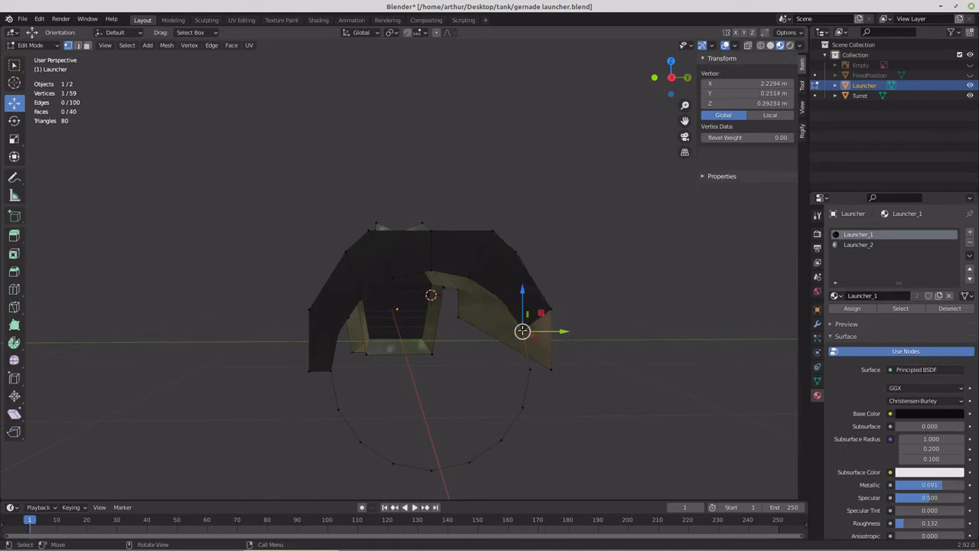
key(c)
mouse_move(522, 330)
mouse_down()
mouse_move(535, 361)
mouse_move(553, 313)
mouse_up()
right_click(608, 311)
key(f)
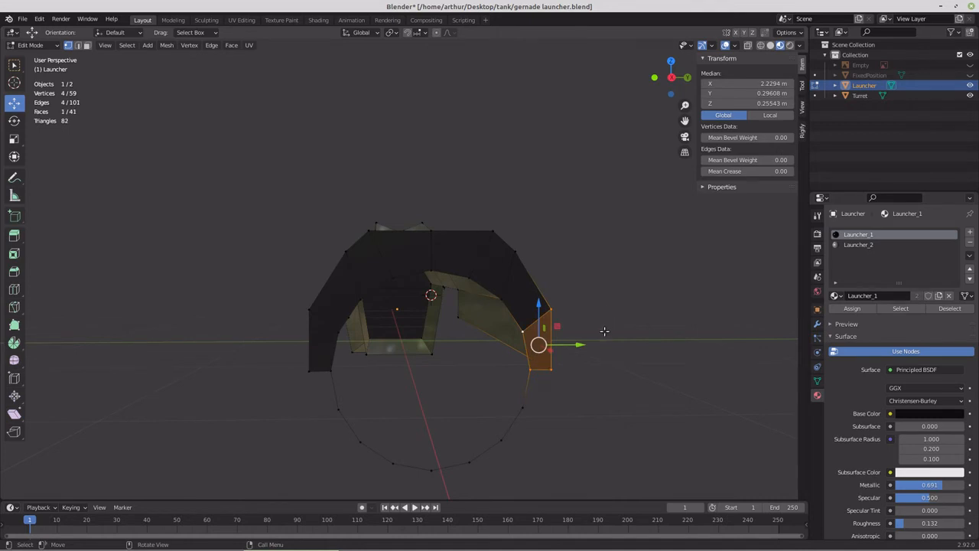
Step: Copy the X coordinate of the housing side's rear lower corner vertex on the negative Y side
middle_drag(603, 337, 440, 342)
middle_drag(198, 305, 258, 342)
click(248, 347)
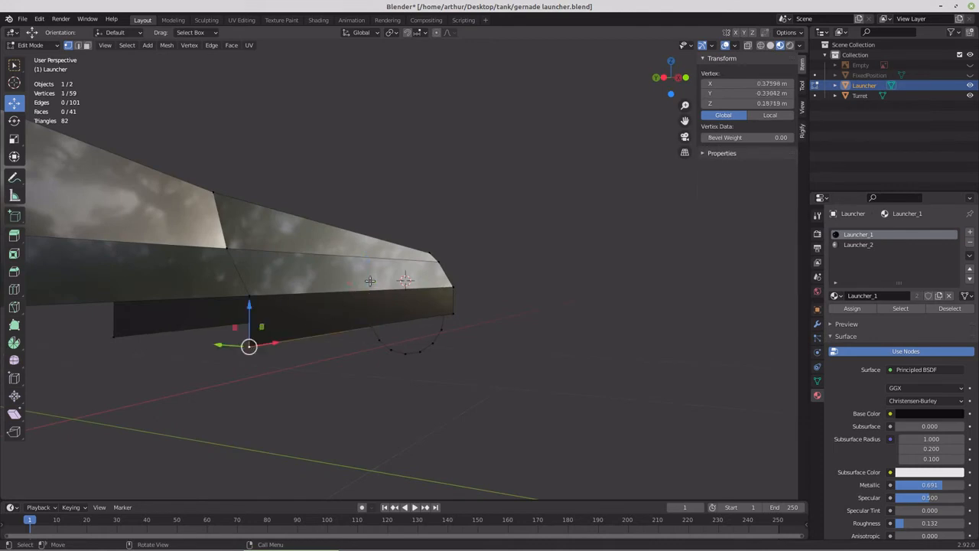
click(774, 83)
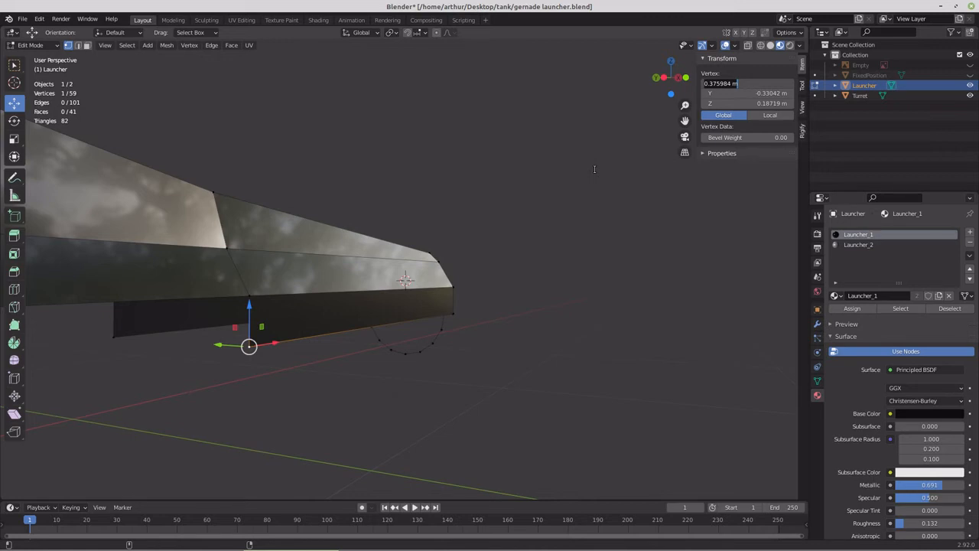
text(0)
key(Return)
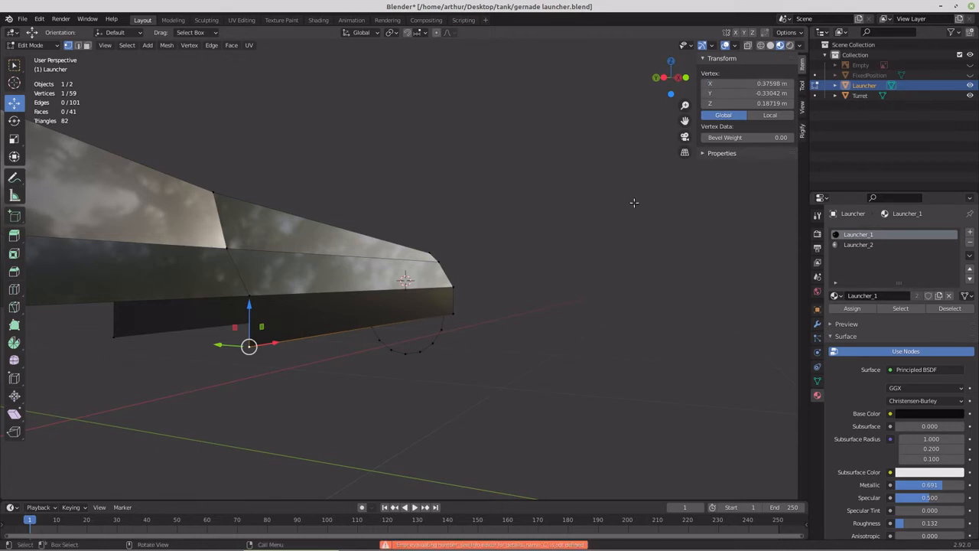
click(774, 85)
key(ctrl+c)
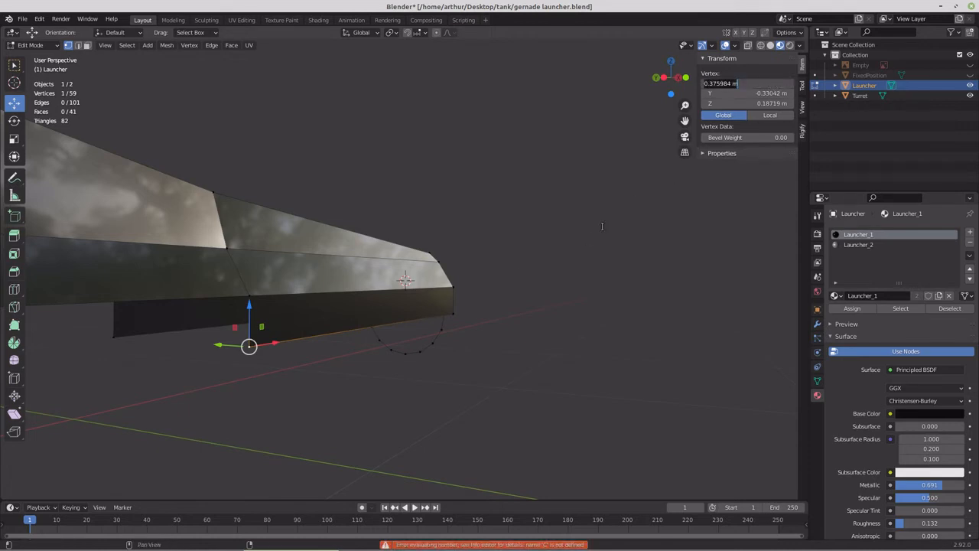
key(Escape)
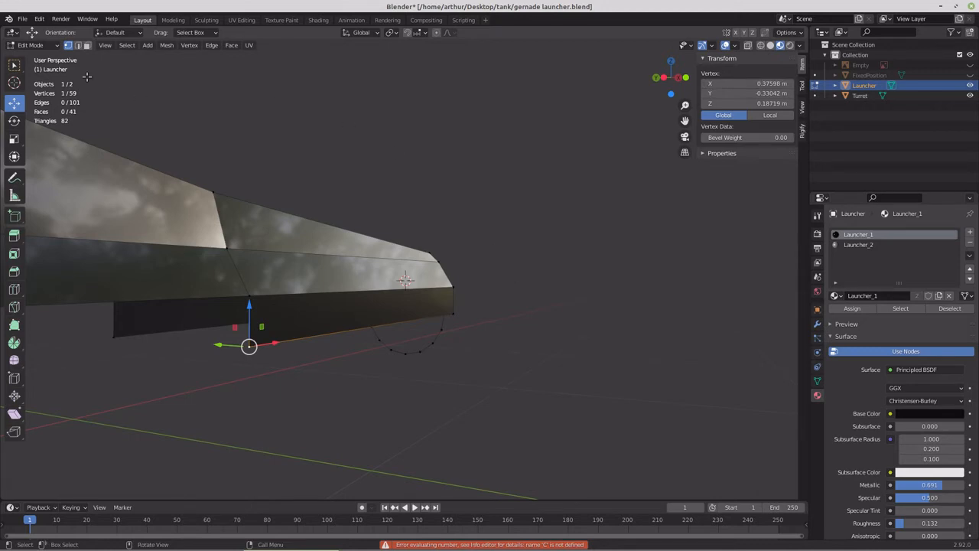
Step: Extrude the two bottom edges of the front rim back along the housing to X 0.375984 m
click(77, 45)
middle_drag(322, 322, 359, 384)
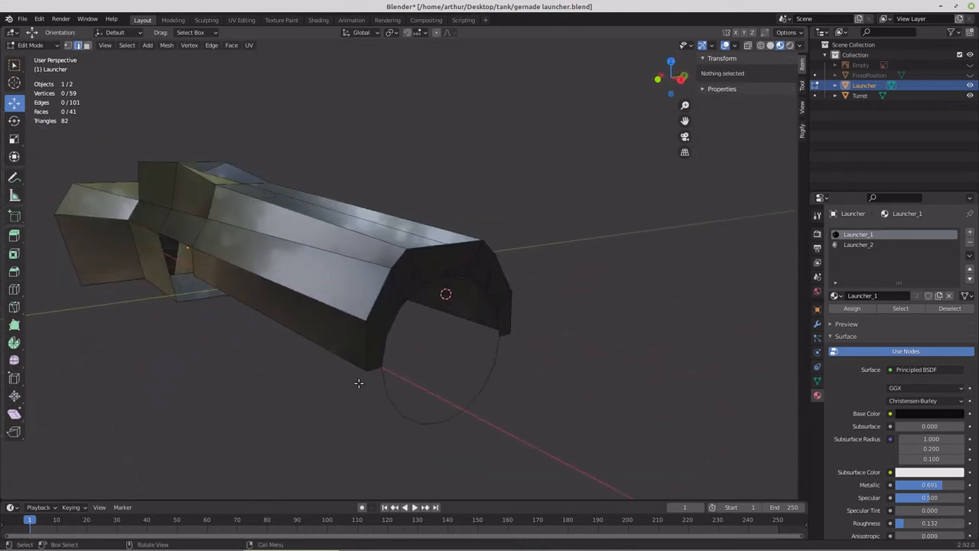
scroll(358, 382, up, 1)
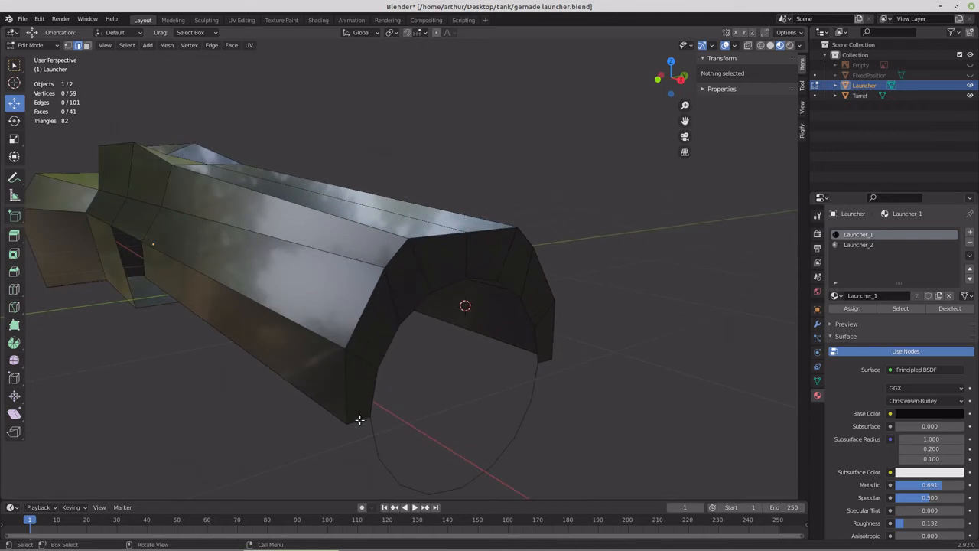
click(359, 419)
shift+click(545, 358)
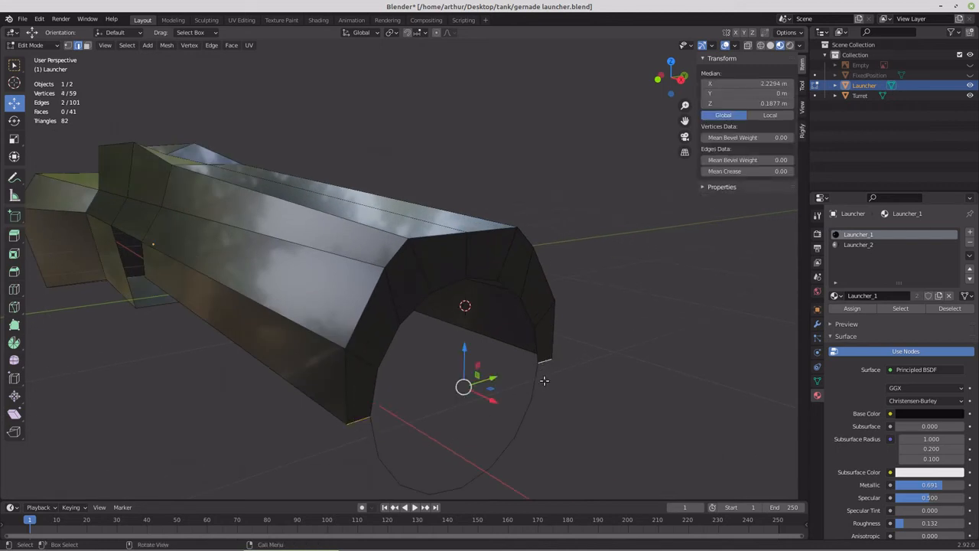
key(e)
right_click(543, 380)
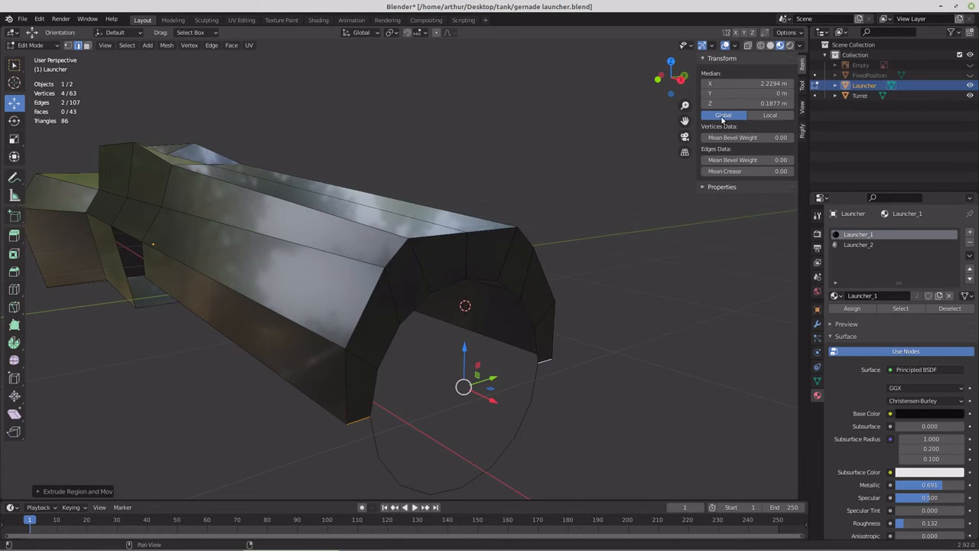
click(747, 84)
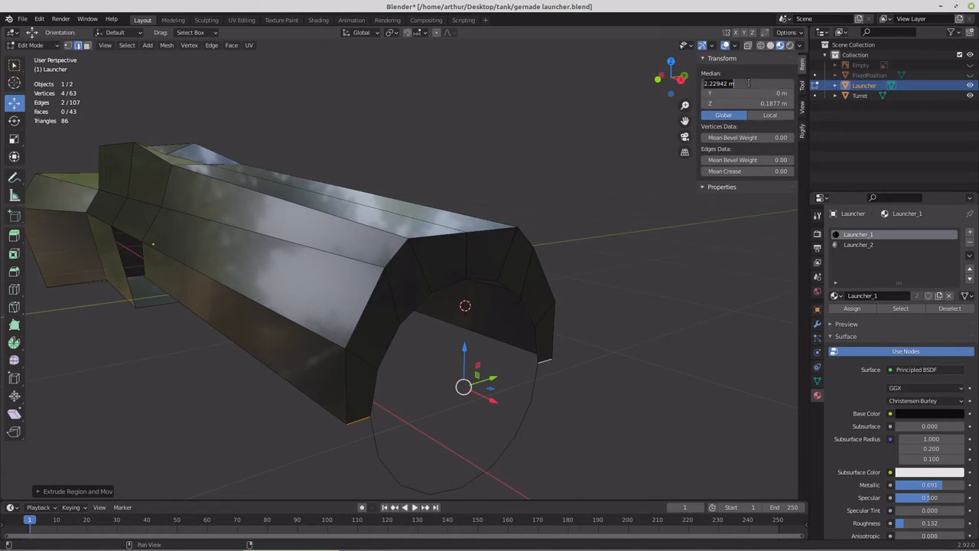
key(ctrl+v)
key(Return)
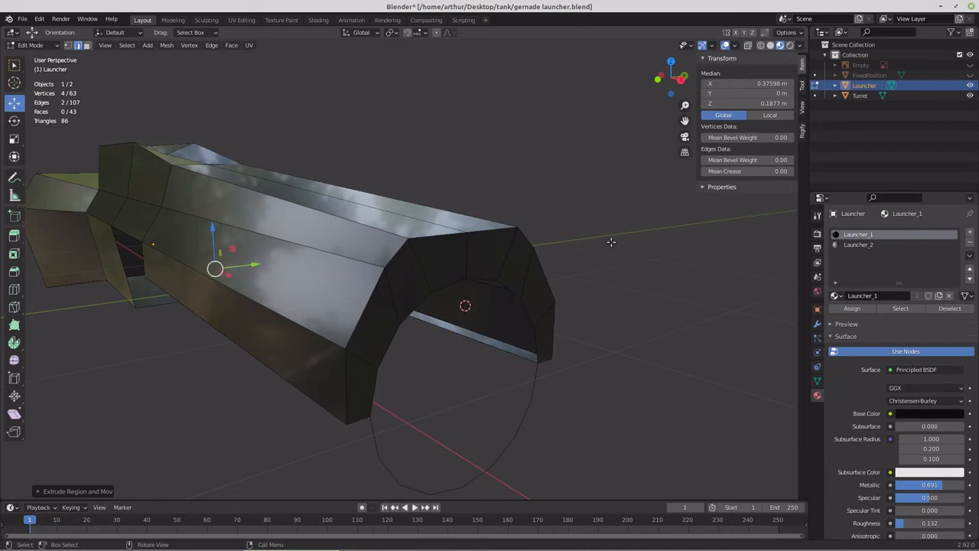
Step: Merge all vertices of the launcher mesh by distance
key(a)
key(m)
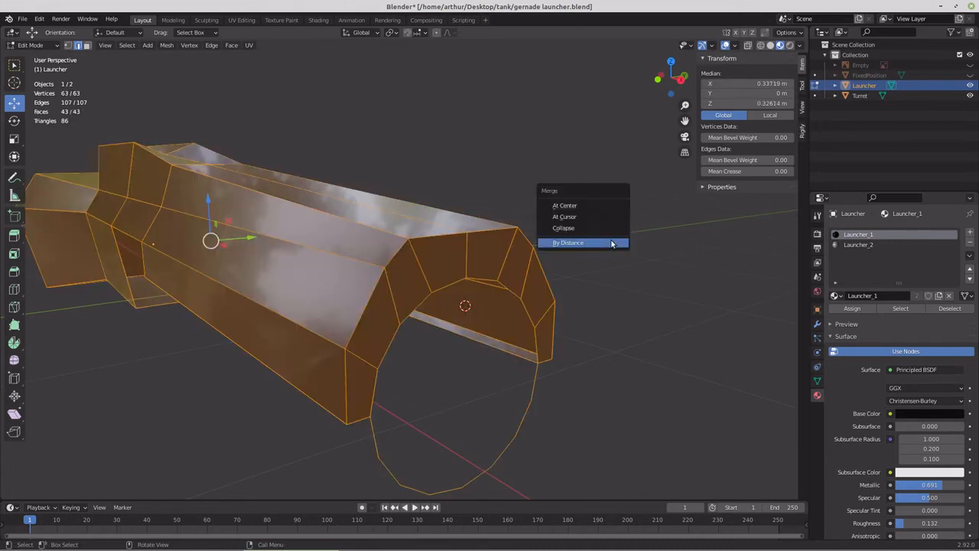
click(612, 243)
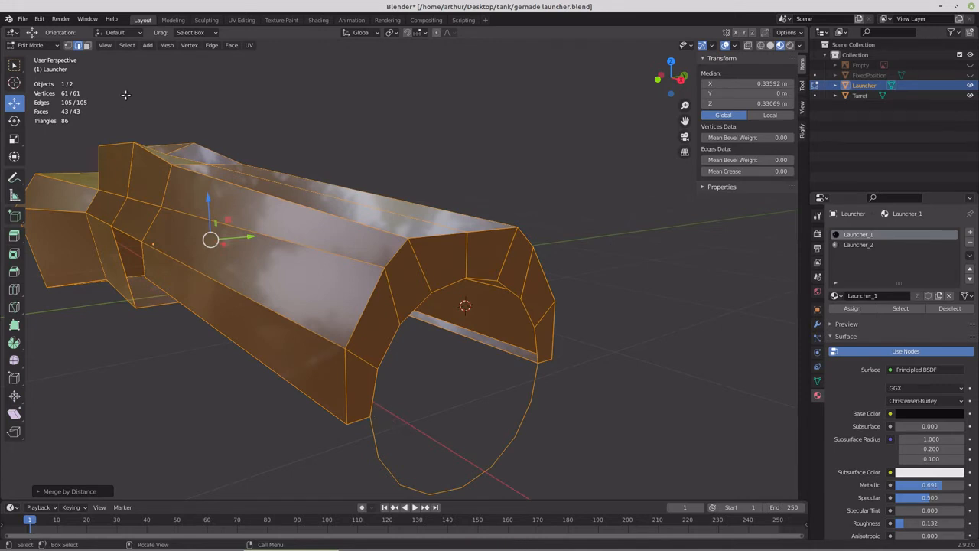
Step: Select the complete muzzle circle as an edge loop, leaving out the long lower edges along the housing's inner sides
click(375, 435)
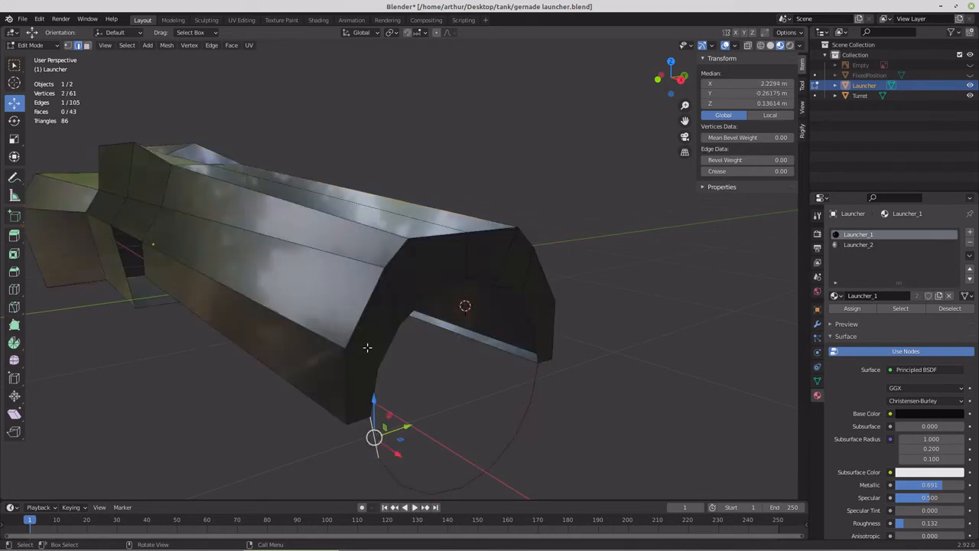
shift+click(374, 383)
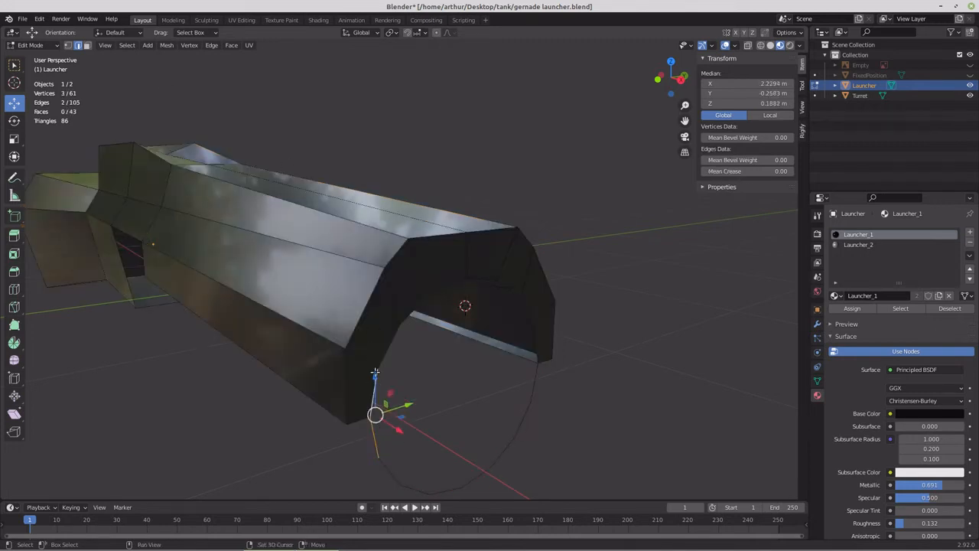
click(128, 46)
mouse_move(144, 204)
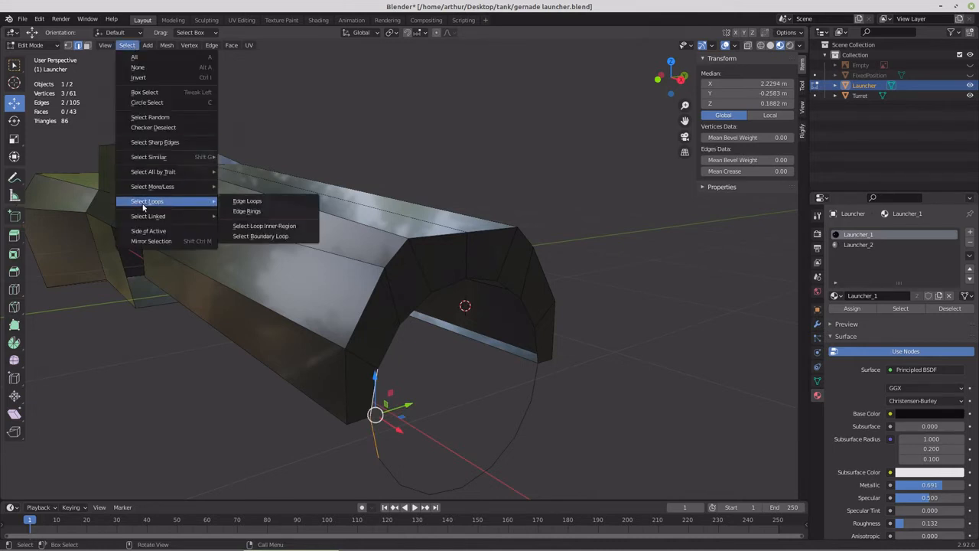
click(252, 201)
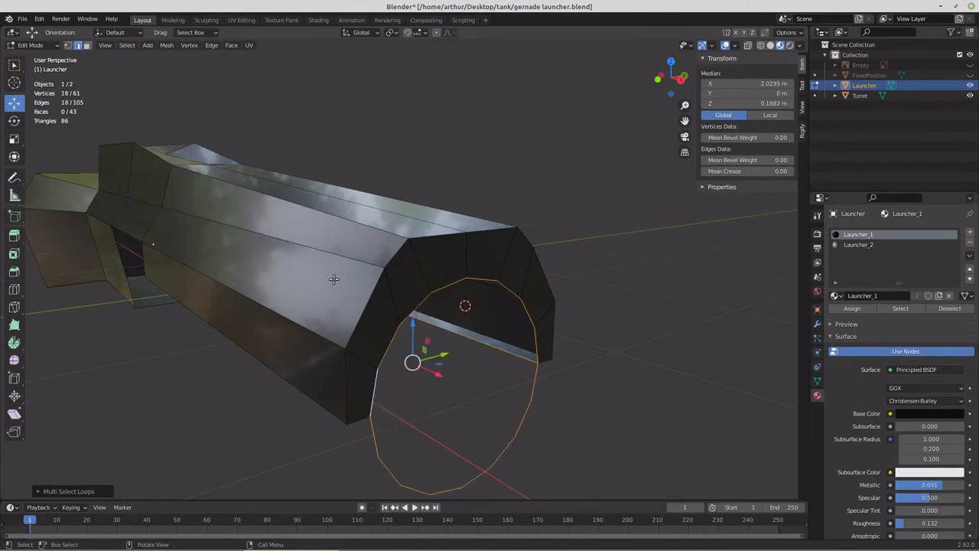
middle_drag(342, 293, 287, 276)
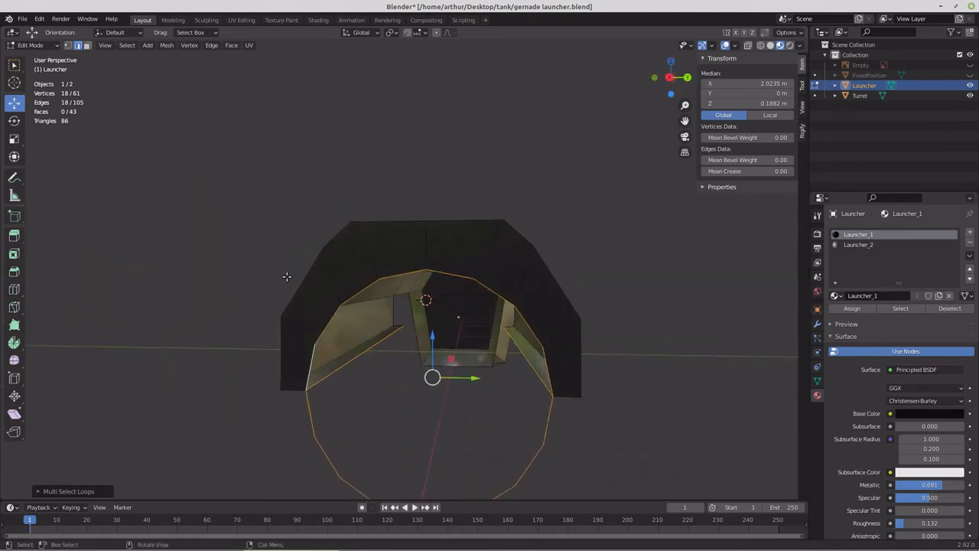
alt+shift+click(362, 355)
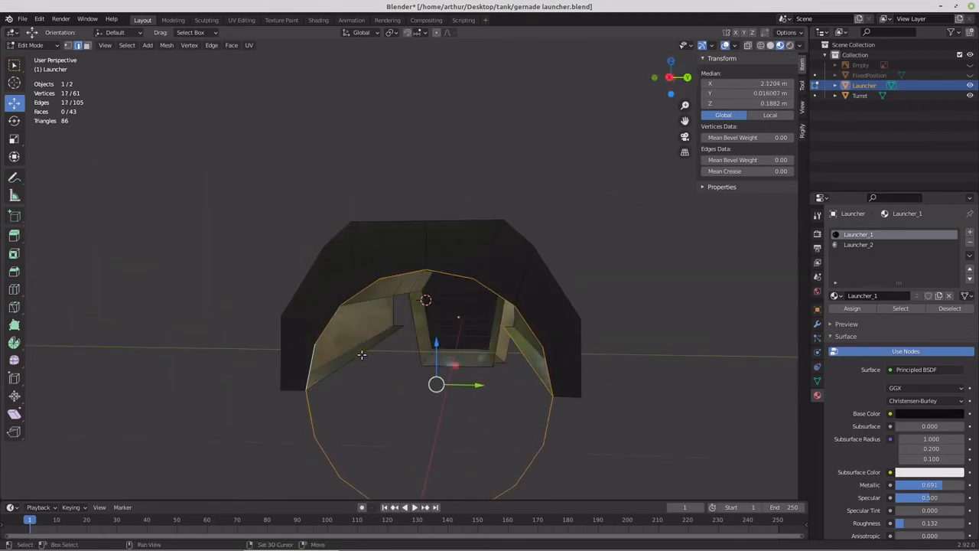
shift+click(526, 358)
middle_drag(503, 363, 541, 375)
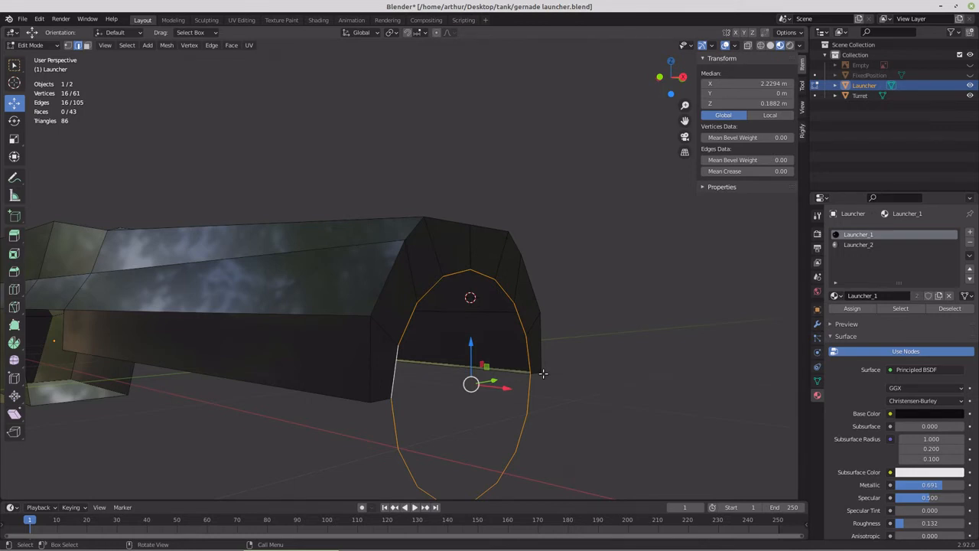
Step: Duplicate the muzzle circle and place the copy at X 0.375984 m, at the rear of the housing
key(KP_1)
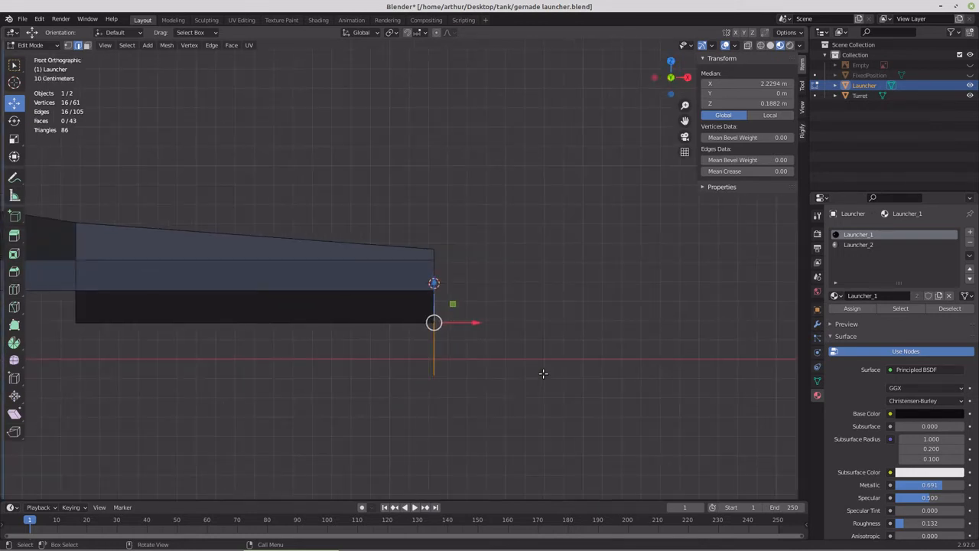
key(shift+d)
right_click(543, 373)
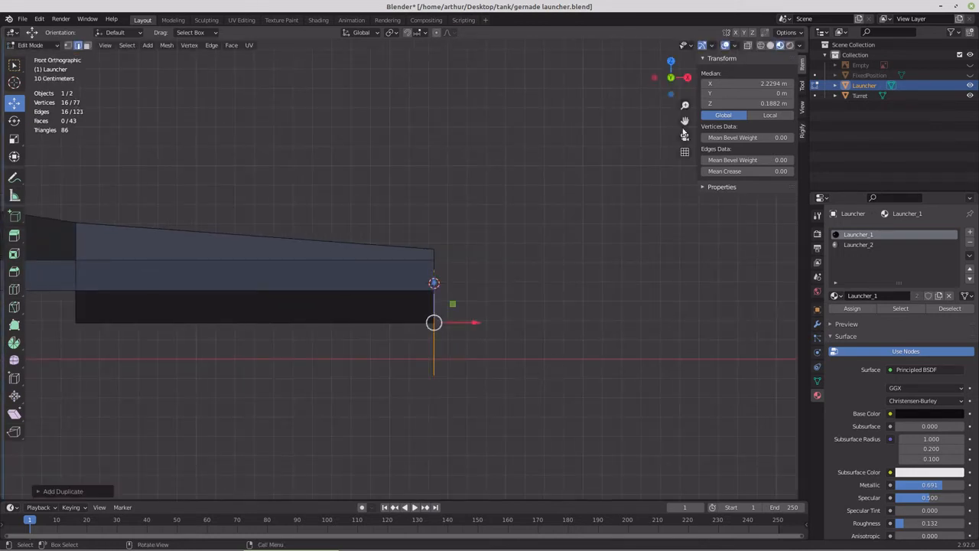
click(734, 83)
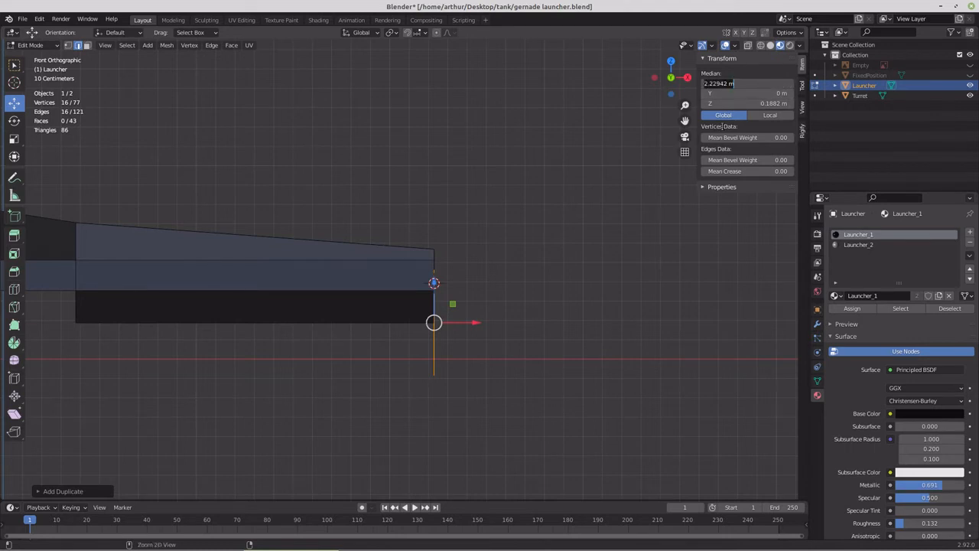
key(ctrl+v)
key(Return)
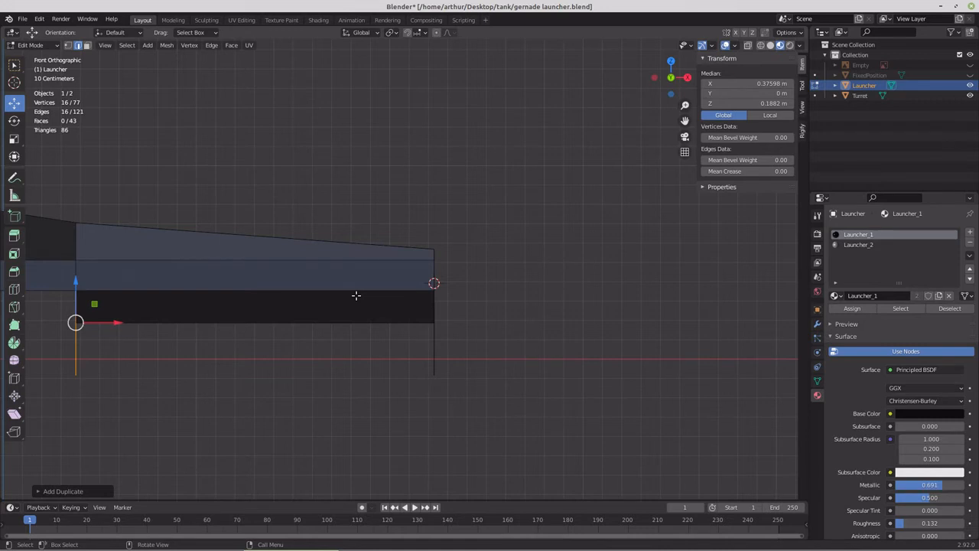
Step: Extrude the duplicated circle forward into a barrel tube reaching about X 2.10 m
key(e)
key(Escape)
drag(113, 324, 448, 315)
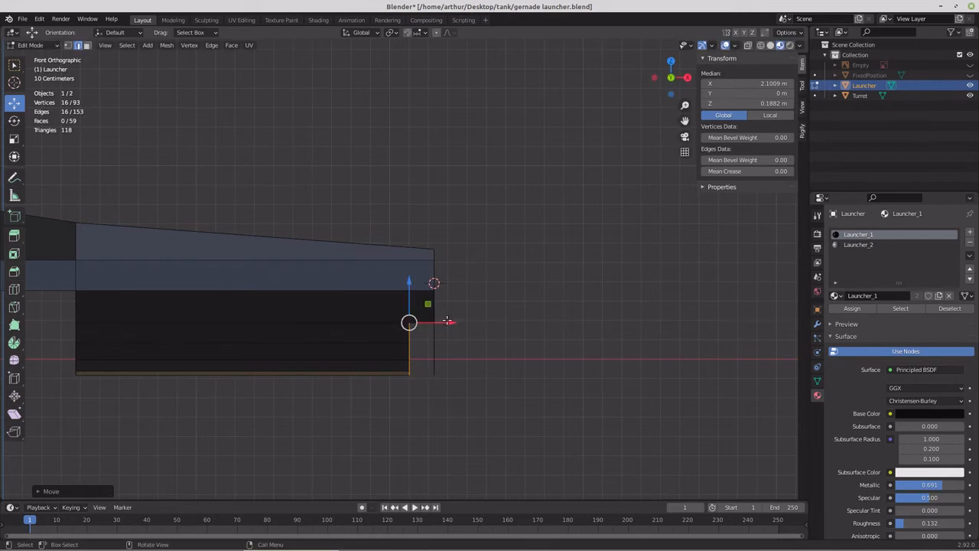
Step: Delete the leftover lower vertices of the original muzzle circle hanging below the housing's front rim
shift+click(77, 44)
key(b)
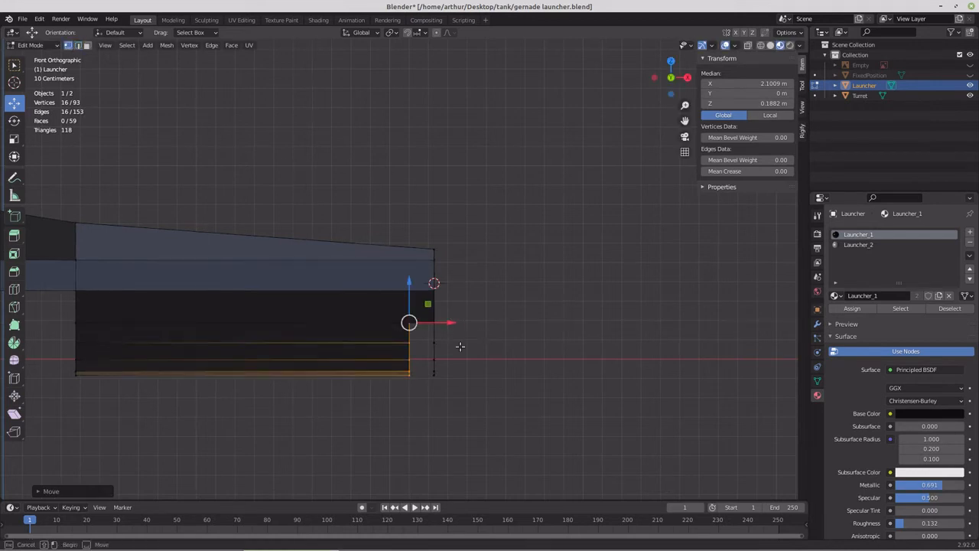
drag(474, 336, 419, 393)
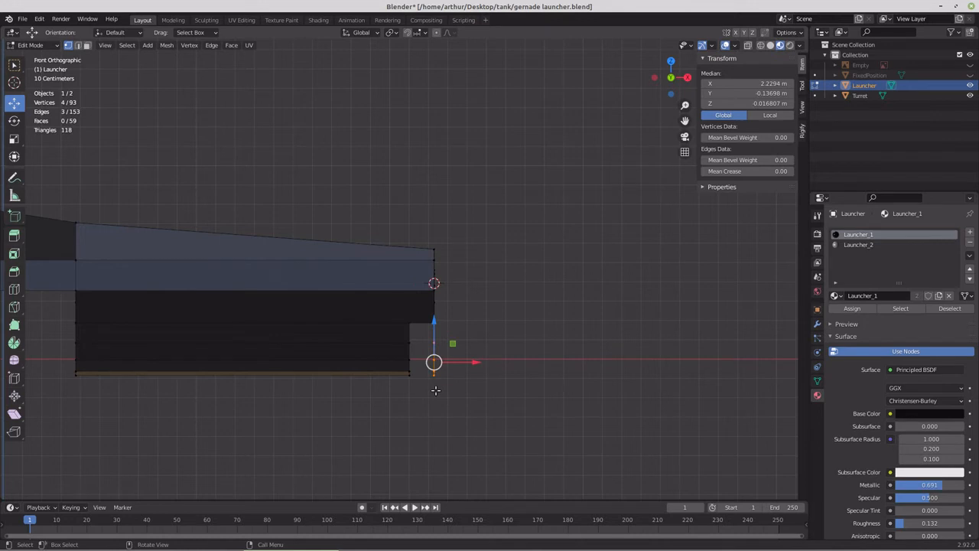
key(x)
click(436, 391)
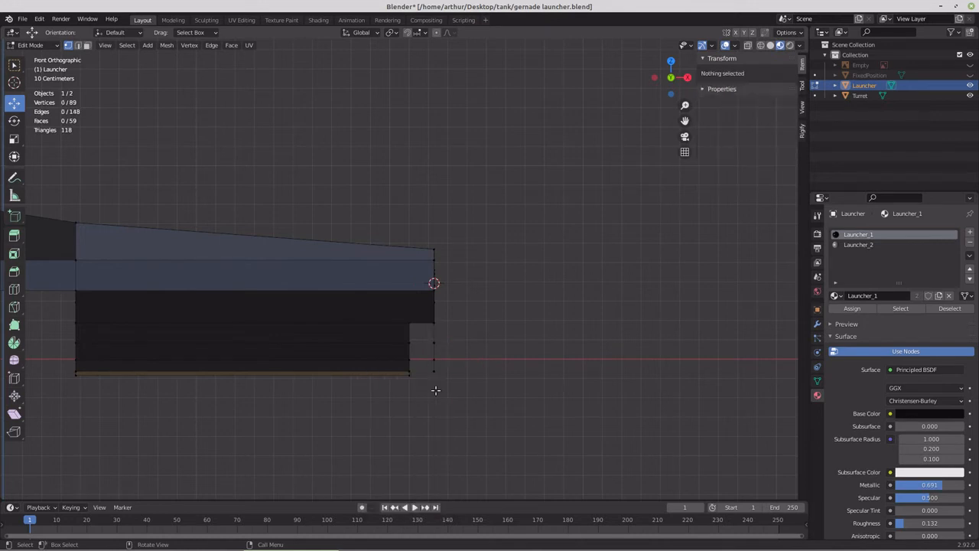
drag(423, 334, 452, 382)
key(x)
click(451, 382)
Step: Turn on X-ray and move the barrel tube's whole front ring forward to about X 3.26 m
click(748, 46)
drag(395, 265, 419, 399)
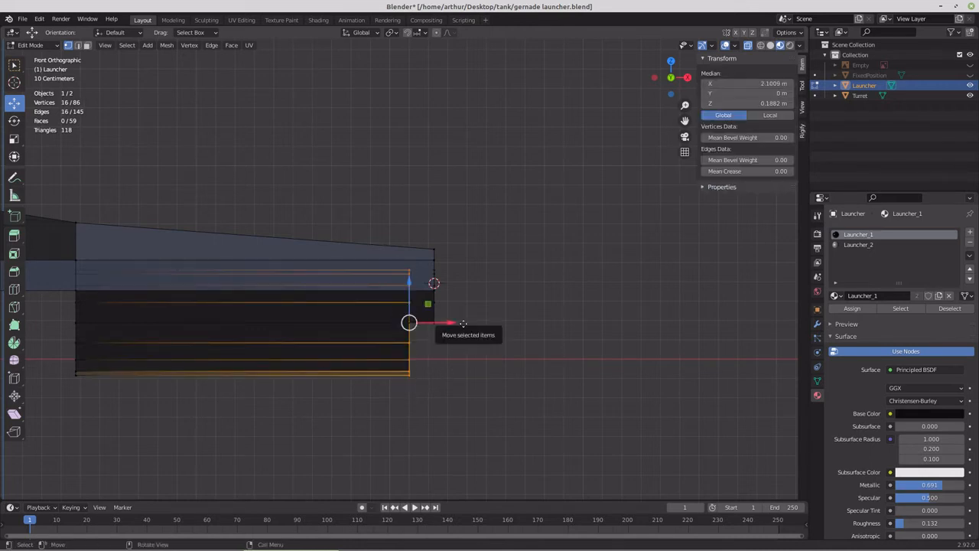
drag(453, 322, 680, 321)
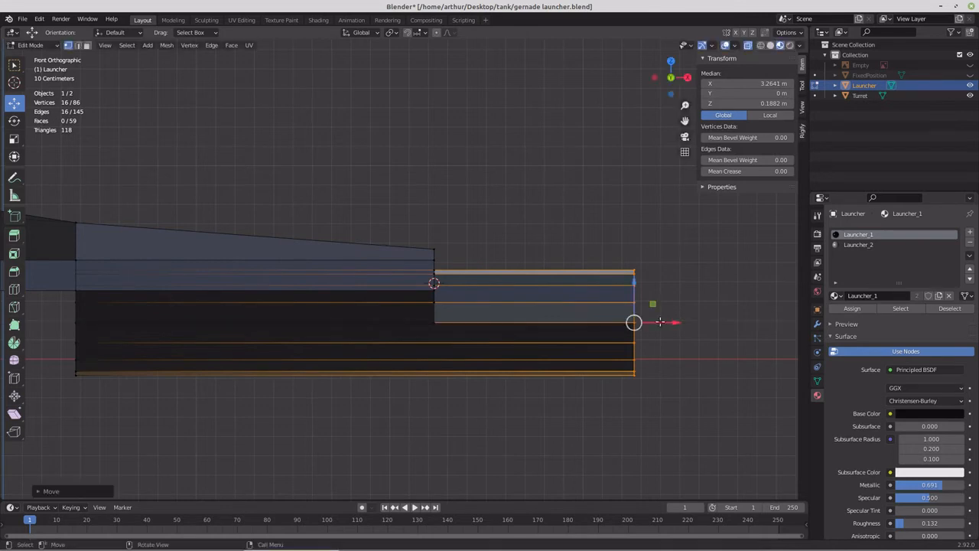
Step: Assign the Launcher_2 material to all faces of the barrel tube
scroll(337, 300, down, 5)
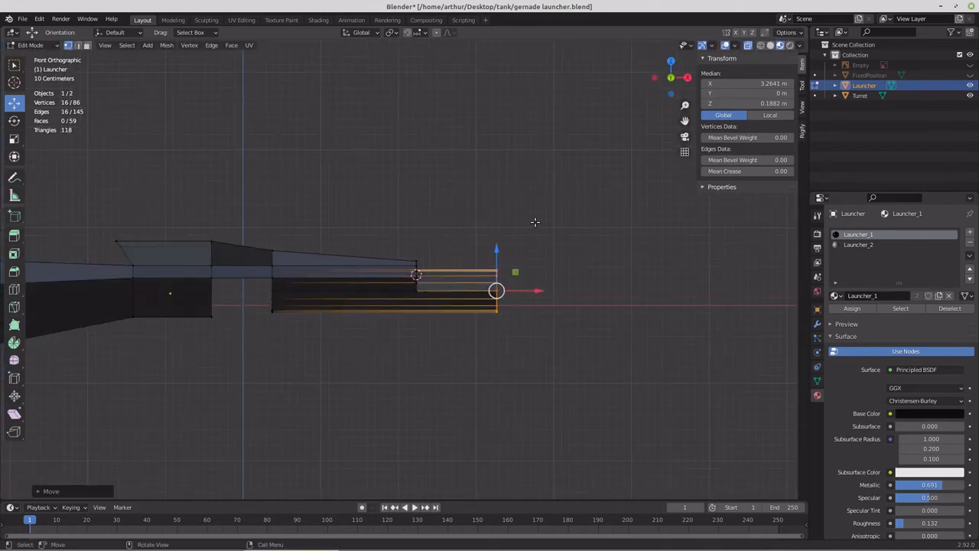
key(ctrl+KP_Add)
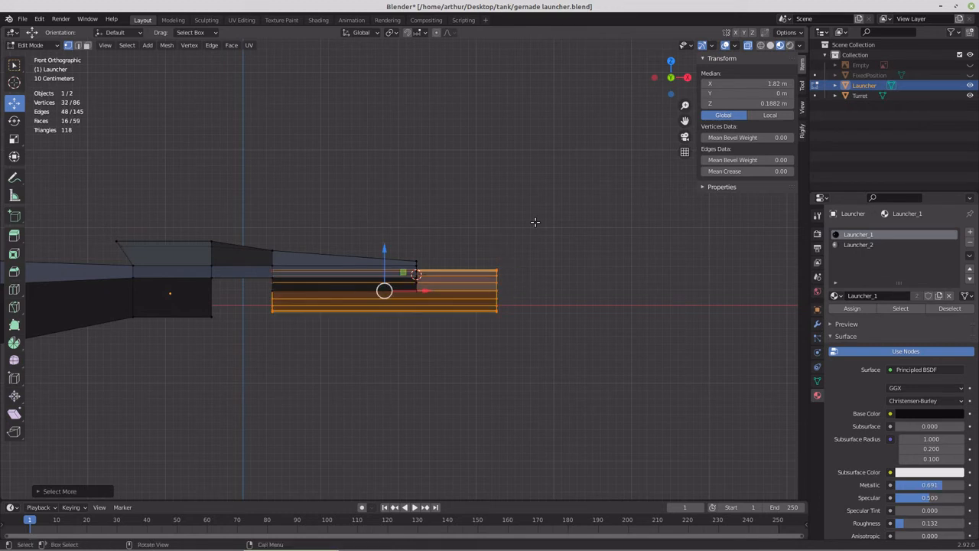
click(864, 245)
click(852, 308)
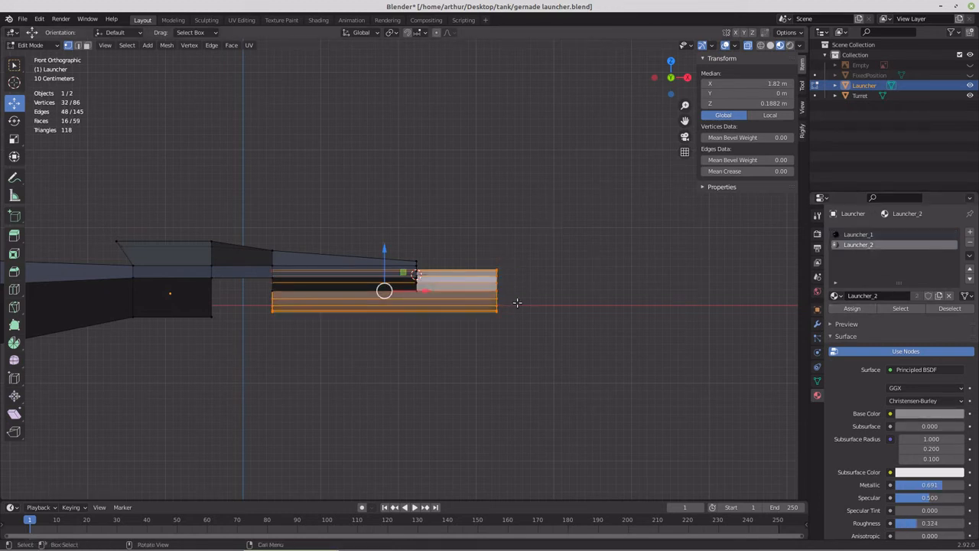
Step: Extrude the barrel tube's front ring in place and scale it inward to about 0.78 to form a flat muzzle rim
middle_drag(518, 303, 573, 299)
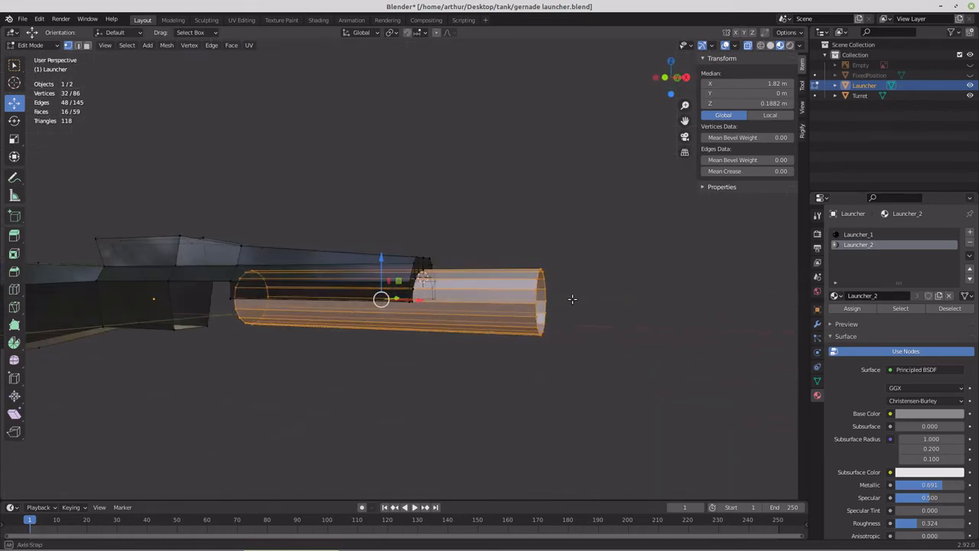
drag(508, 245, 586, 356)
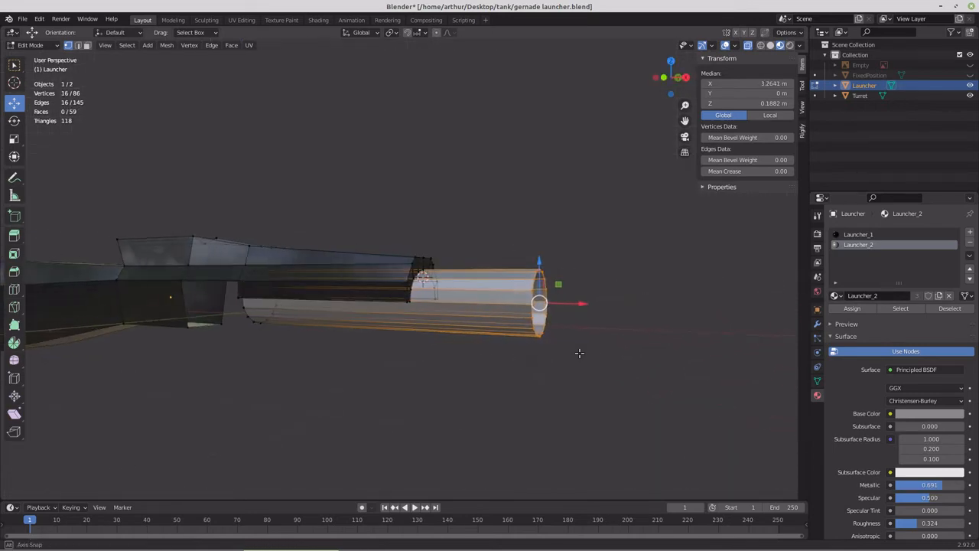
middle_drag(579, 353, 521, 356)
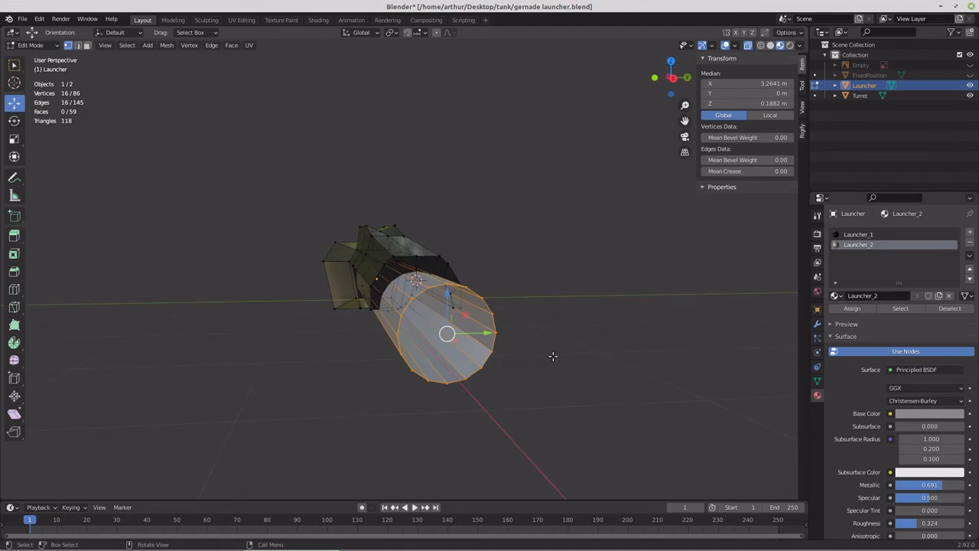
key(e)
right_click(553, 356)
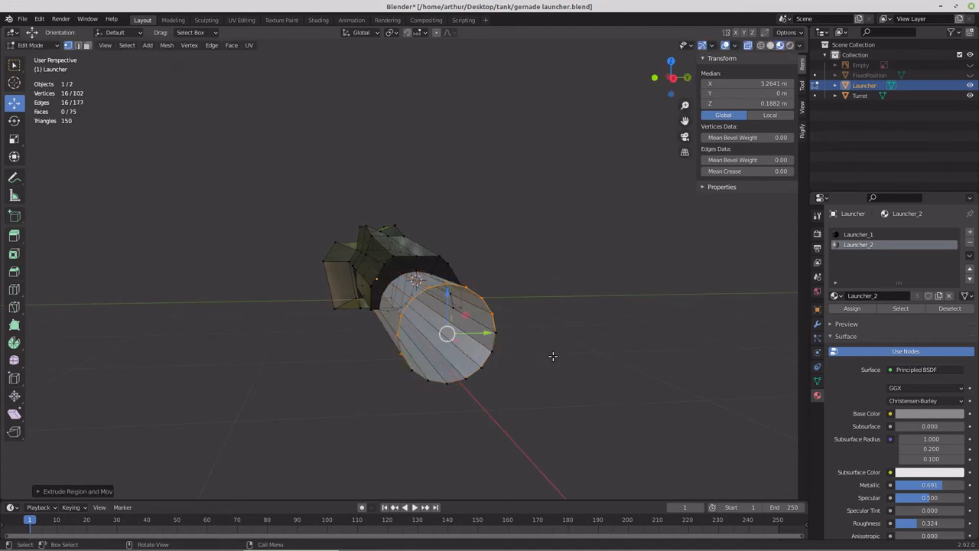
key(s)
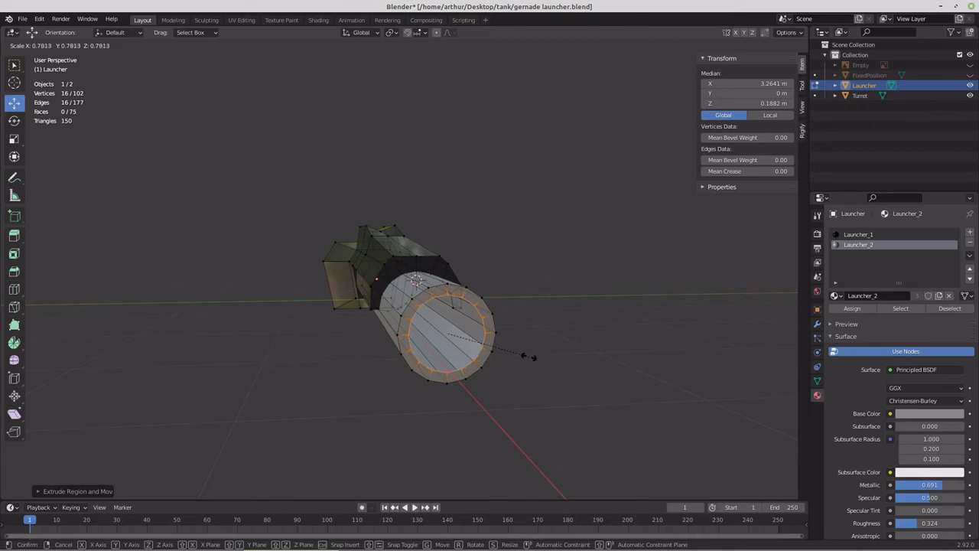
click(528, 357)
mouse_move(495, 366)
middle_down()
mouse_move(598, 359)
mouse_move(485, 357)
mouse_move(506, 358)
middle_up()
scroll(494, 356, up, 3)
middle_drag(375, 380, 394, 381)
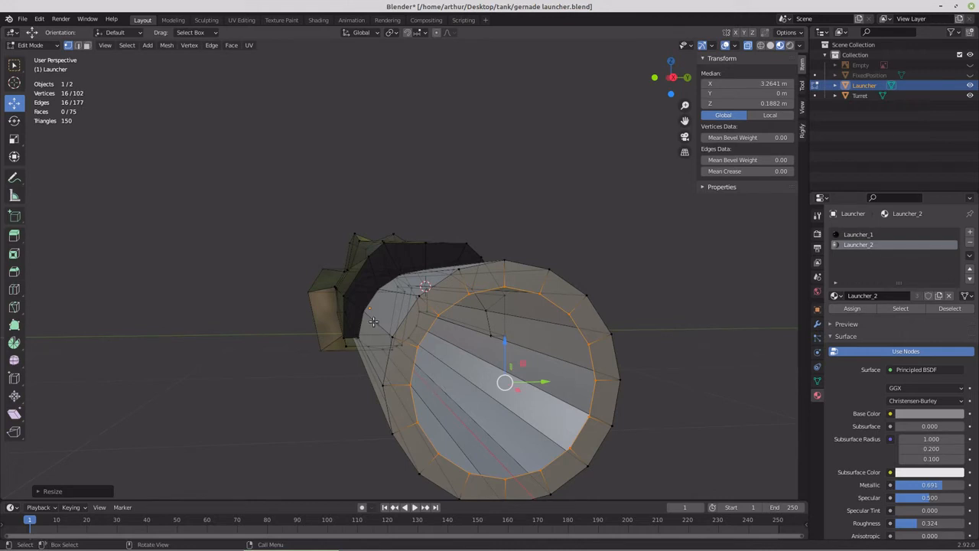
scroll(448, 347, down, 4)
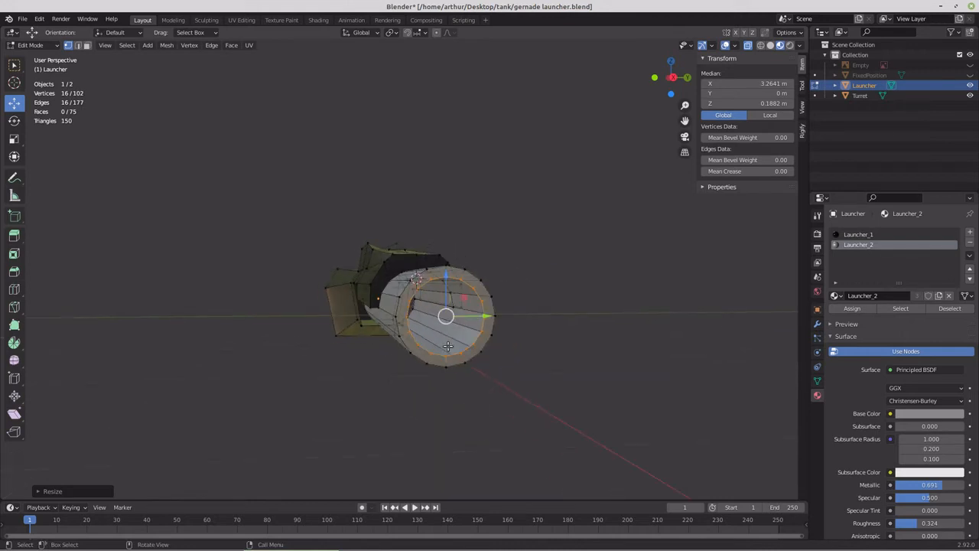
middle_drag(425, 337, 503, 338)
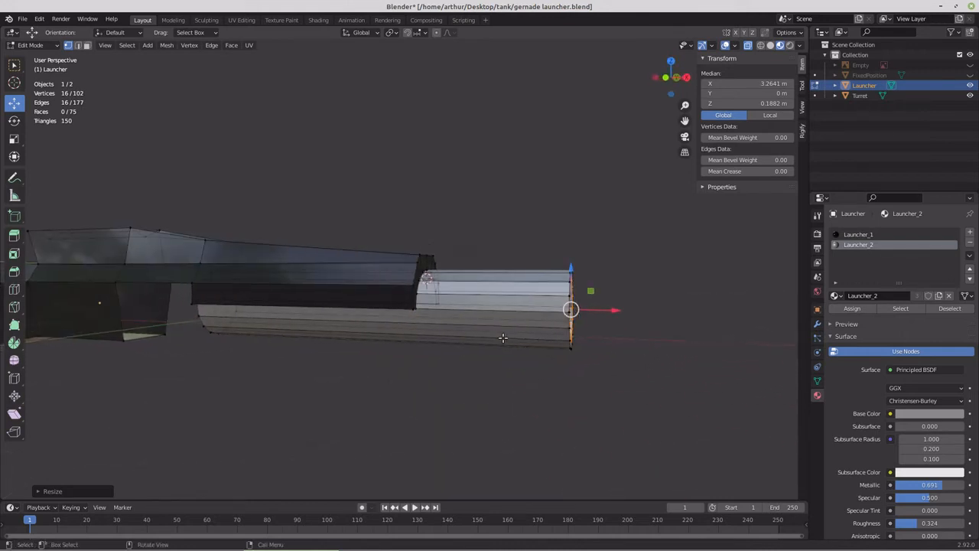
Step: Shade the barrel tube's long side faces smooth, leaving the muzzle rim faces out of the selection
click(346, 367)
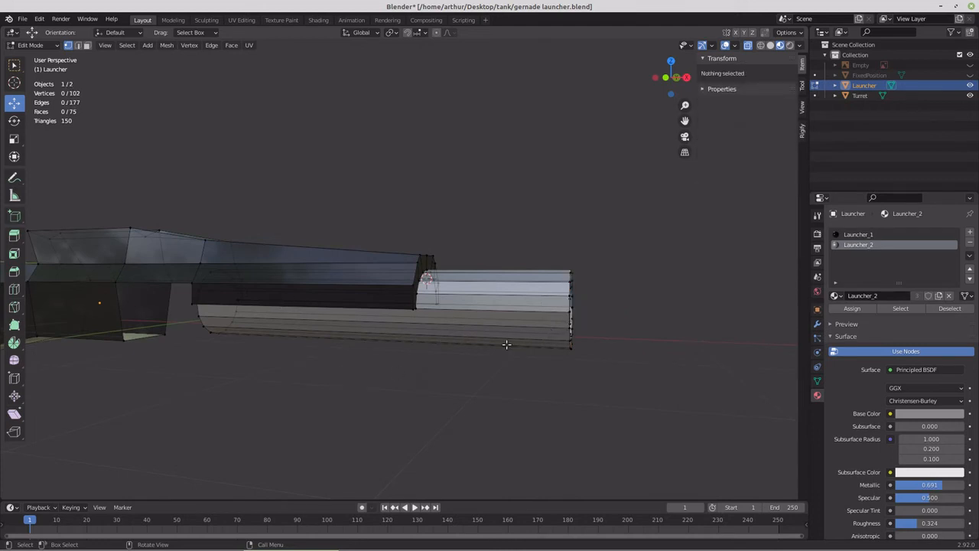
click(87, 45)
key(KP_1)
drag(358, 267, 382, 358)
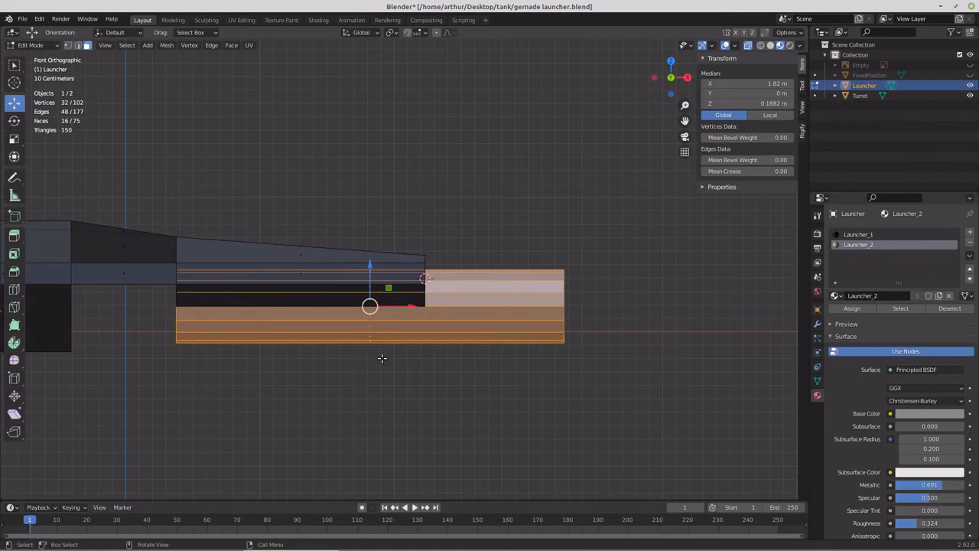
middle_drag(381, 357, 296, 345)
click(166, 45)
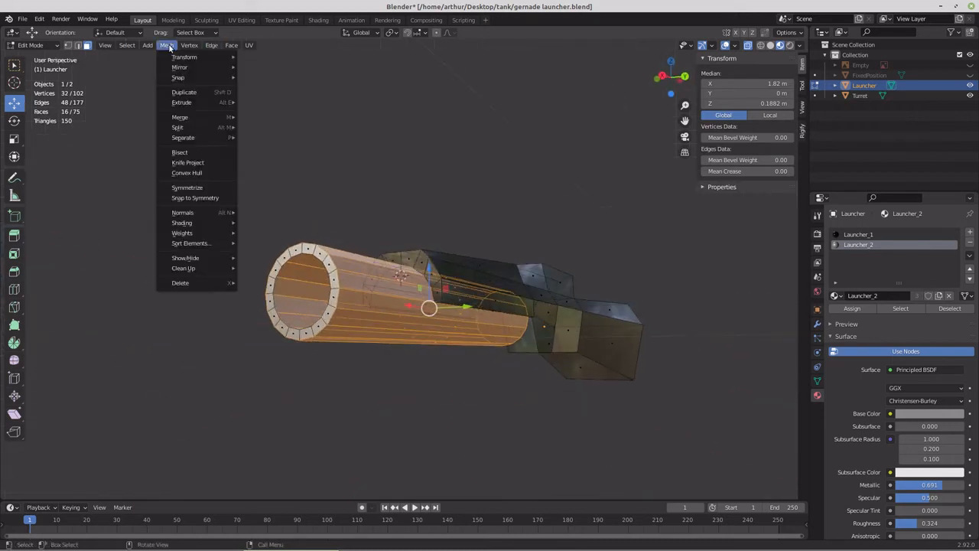
mouse_move(196, 223)
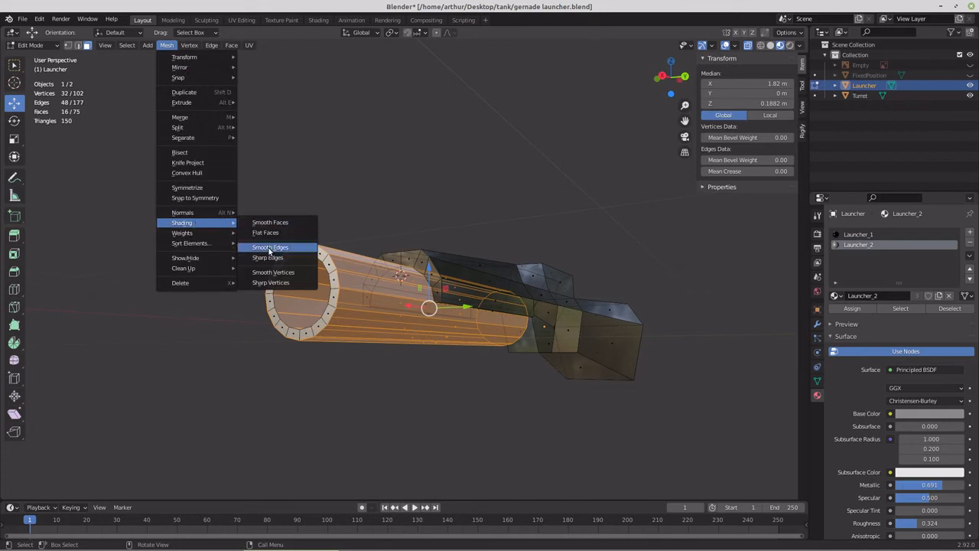
click(269, 223)
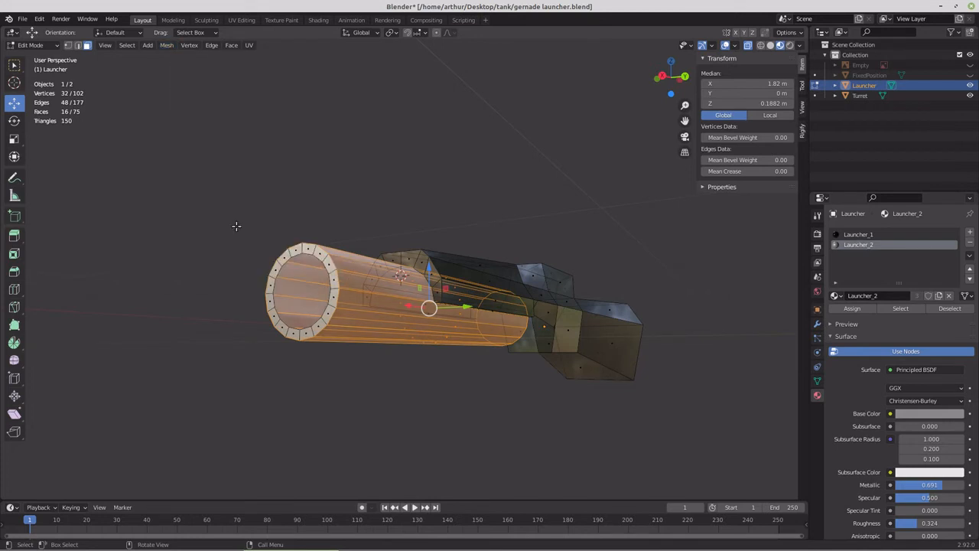
Step: Select the whole barrel tube including its muzzle rim and separate the selection into its own object
key(alt+a)
middle_drag(234, 227, 400, 240)
drag(516, 251, 619, 384)
key(ctrl+KP_Add)
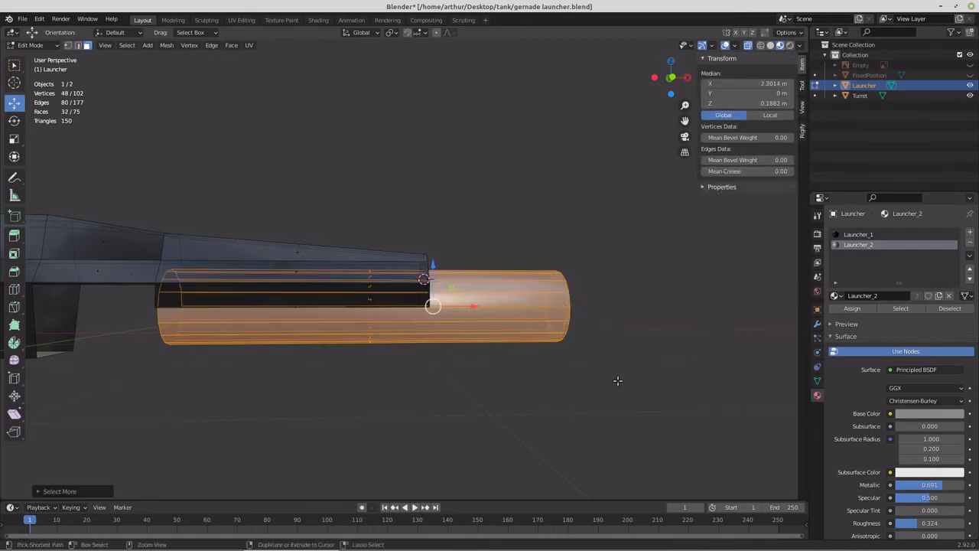
key(p)
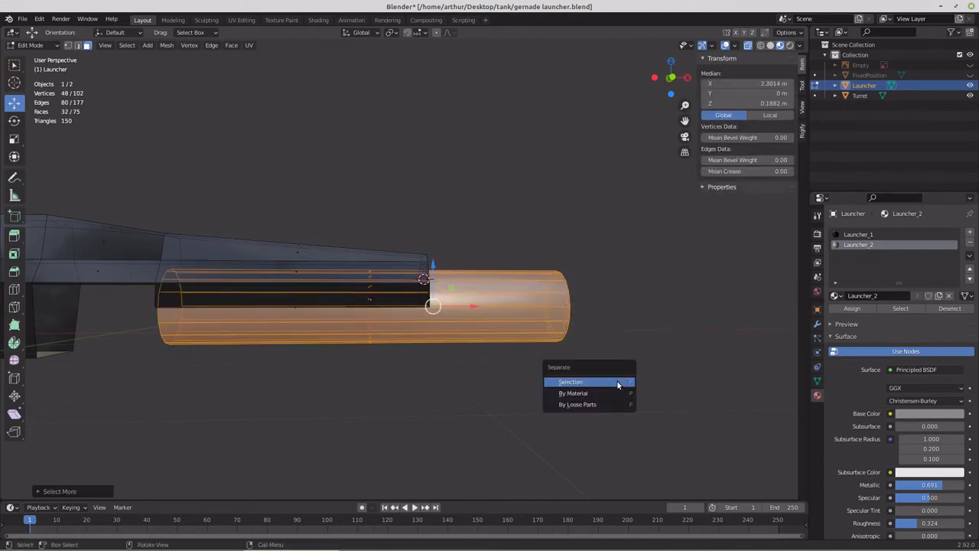
click(619, 385)
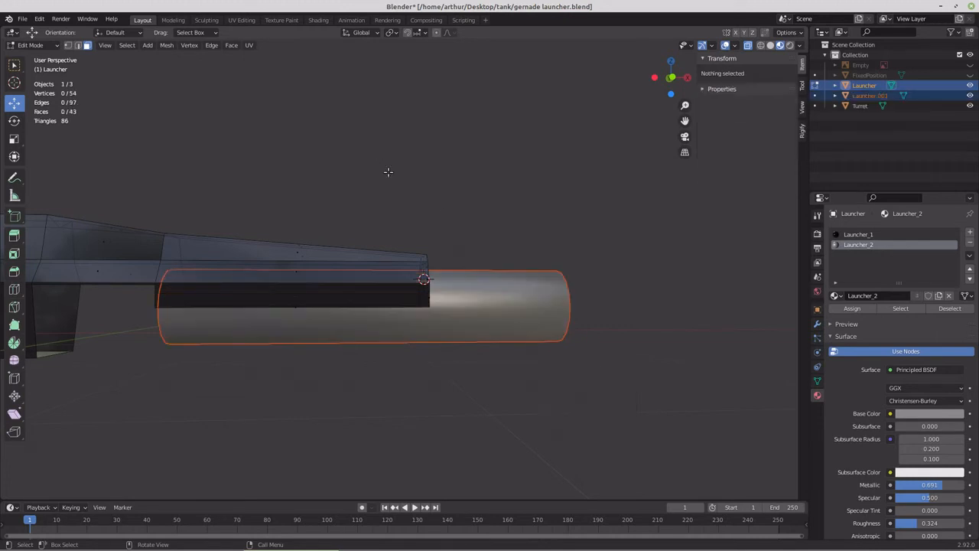
Step: Show the hidden Empty reference image behind the launcher in front view
scroll(239, 294, down, 3)
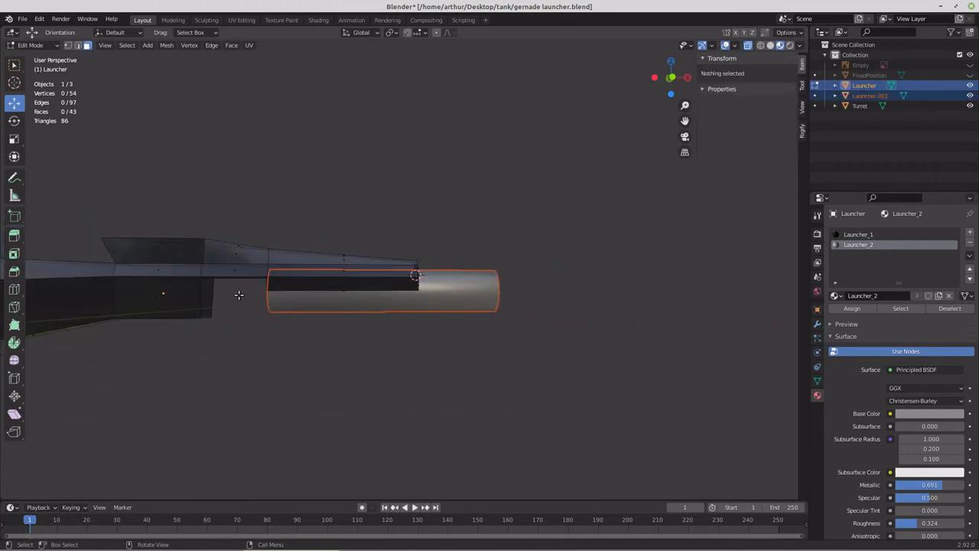
key(KP_1)
shift+middle_drag(238, 294, 360, 212)
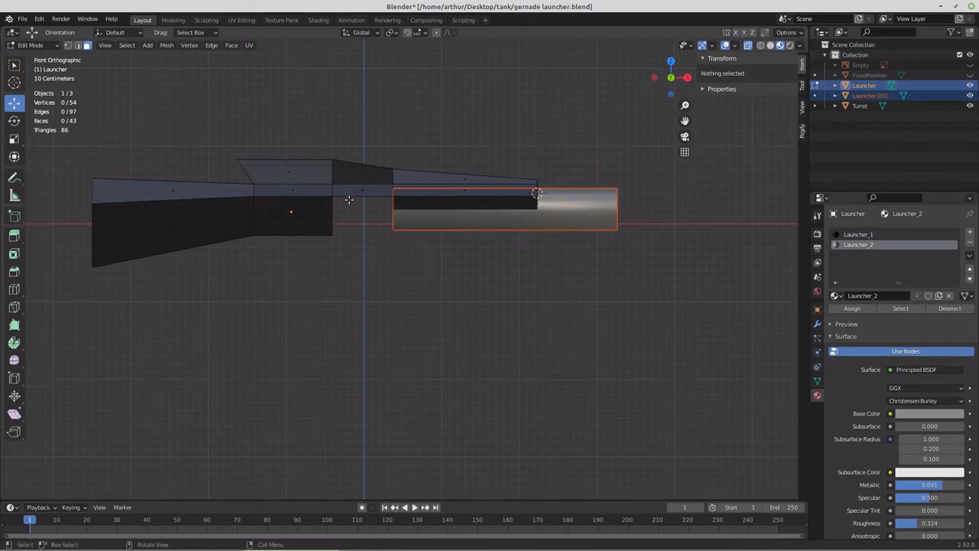
scroll(352, 244, up, 2)
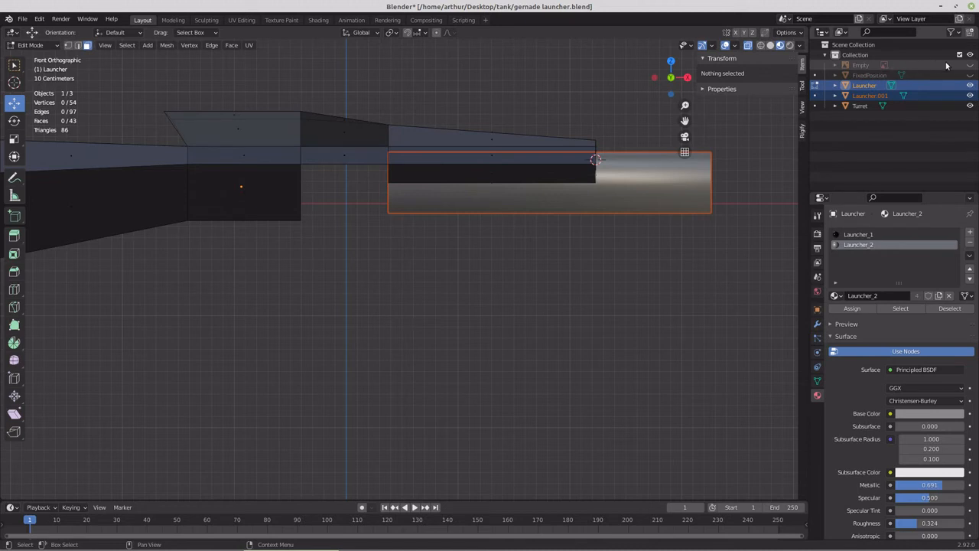
click(970, 65)
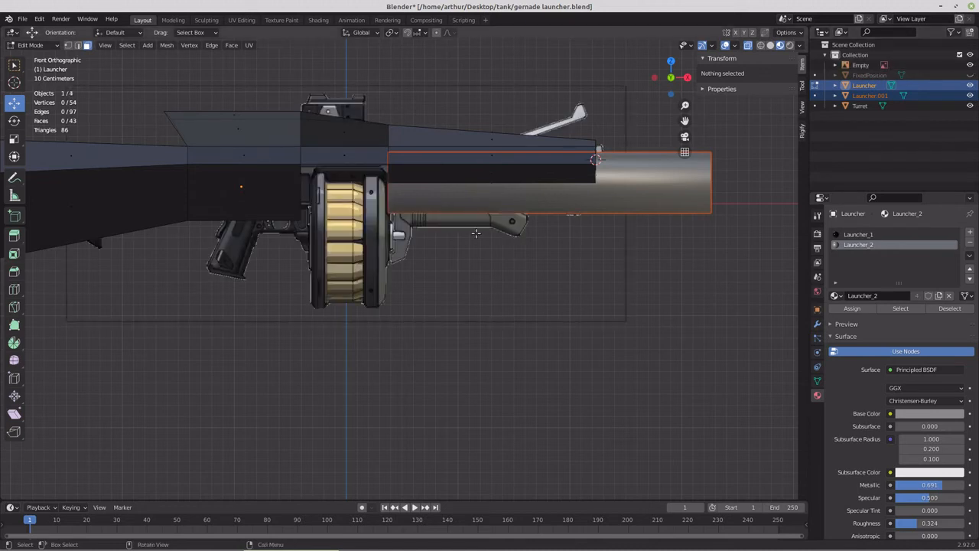
Step: Move the vertex column at the receiver's front edge forward along X to about -0.33 m, against the reference drum magazine
click(67, 46)
drag(278, 157, 303, 202)
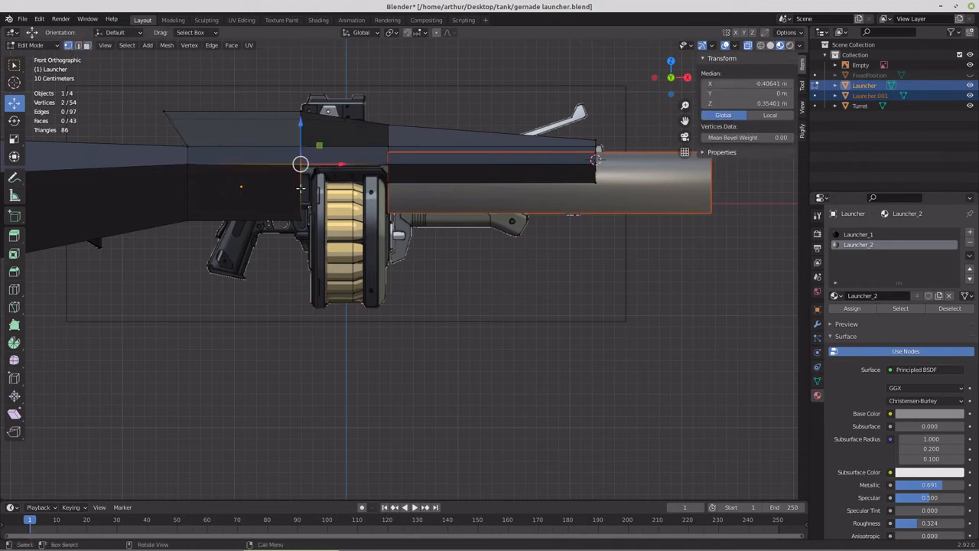
drag(289, 87, 315, 237)
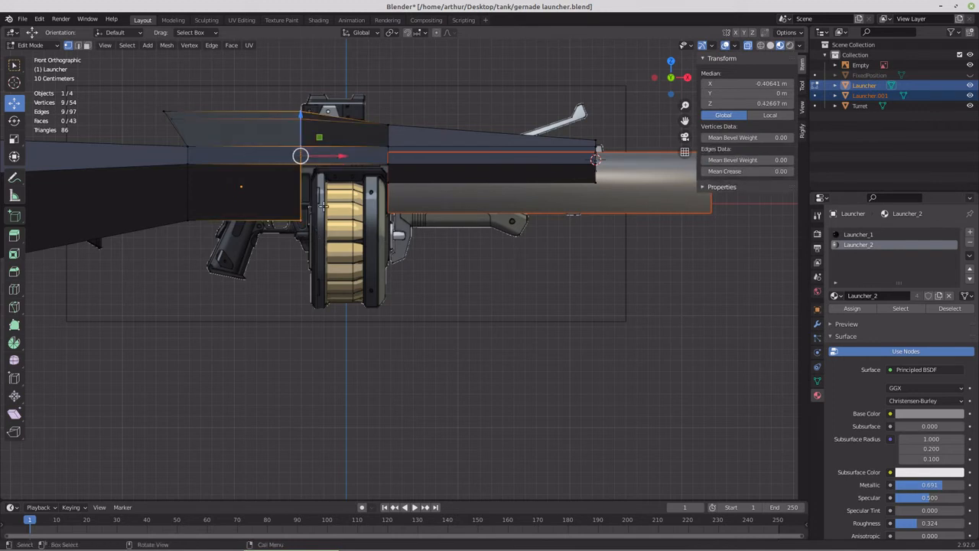
key(g)
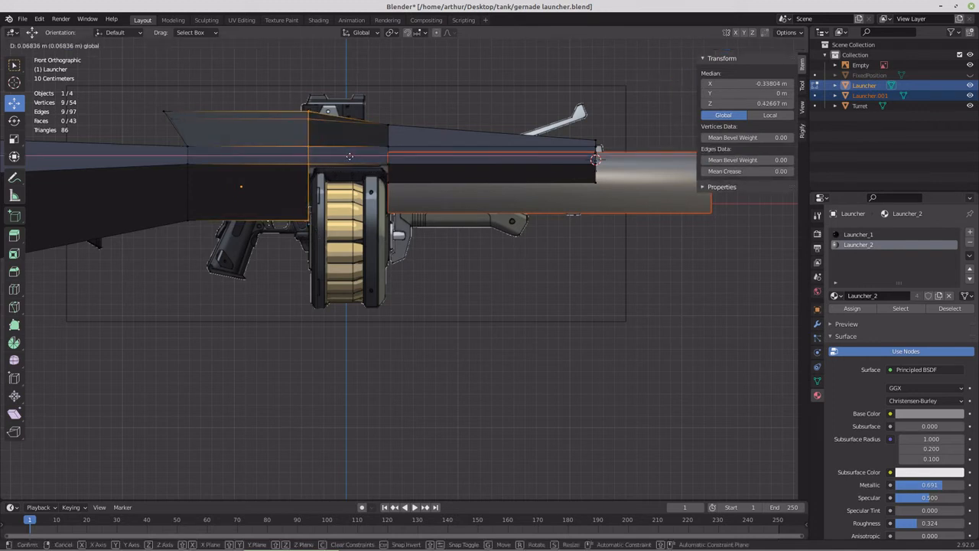
click(348, 157)
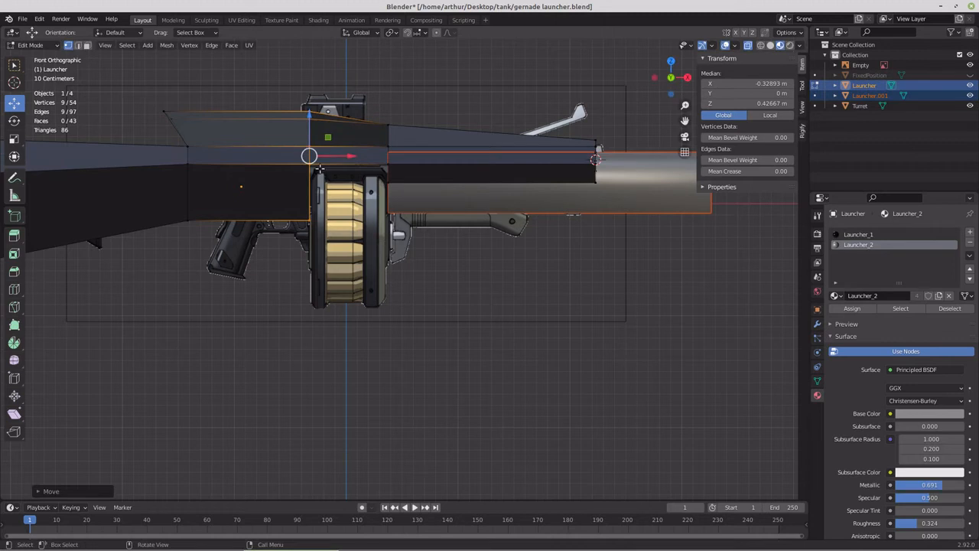
Step: Add a 16-vertex cylinder with 1 m radius and 2 m depth, rotated about Y to lie along the X axis
scroll(147, 364, down, 1)
scroll(147, 364, down, 1)
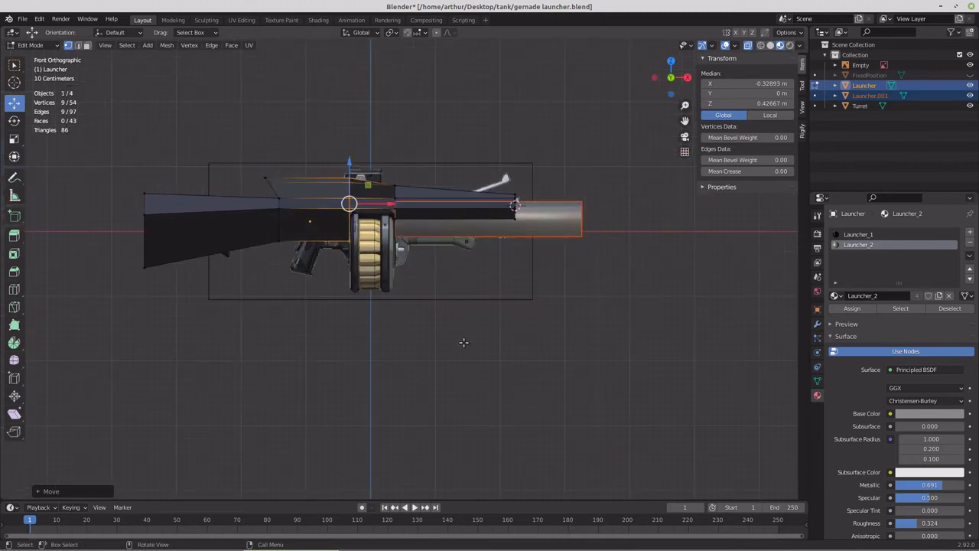
scroll(464, 342, up, 4)
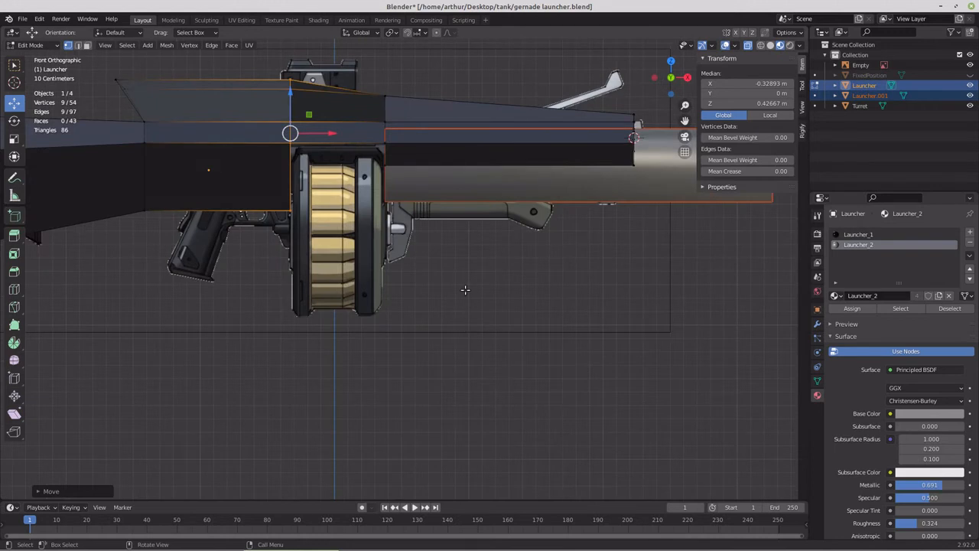
key(alt+a)
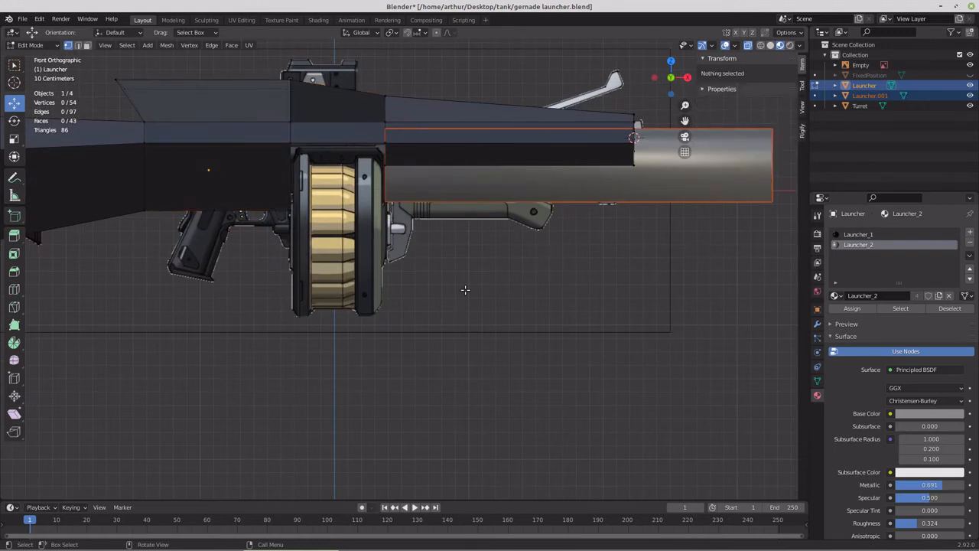
key(shift+a)
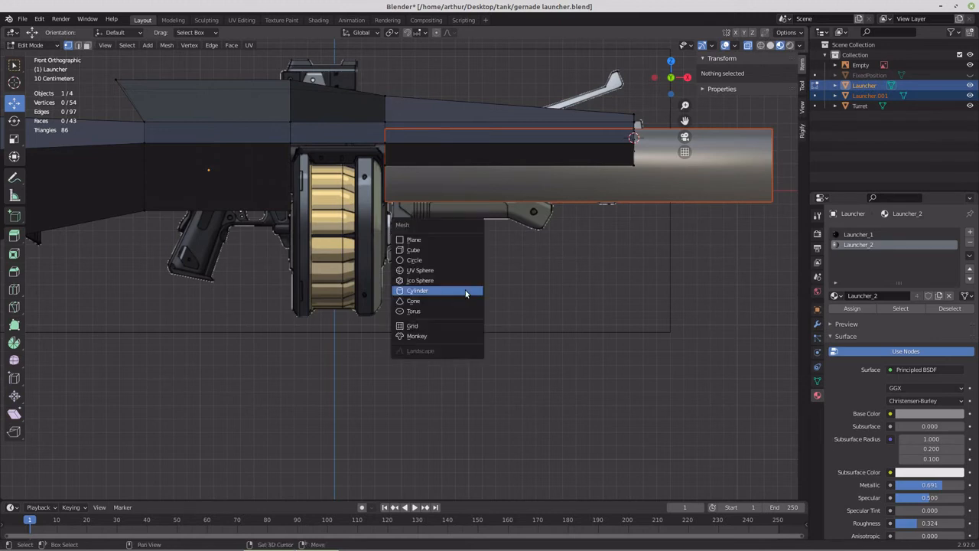
click(465, 291)
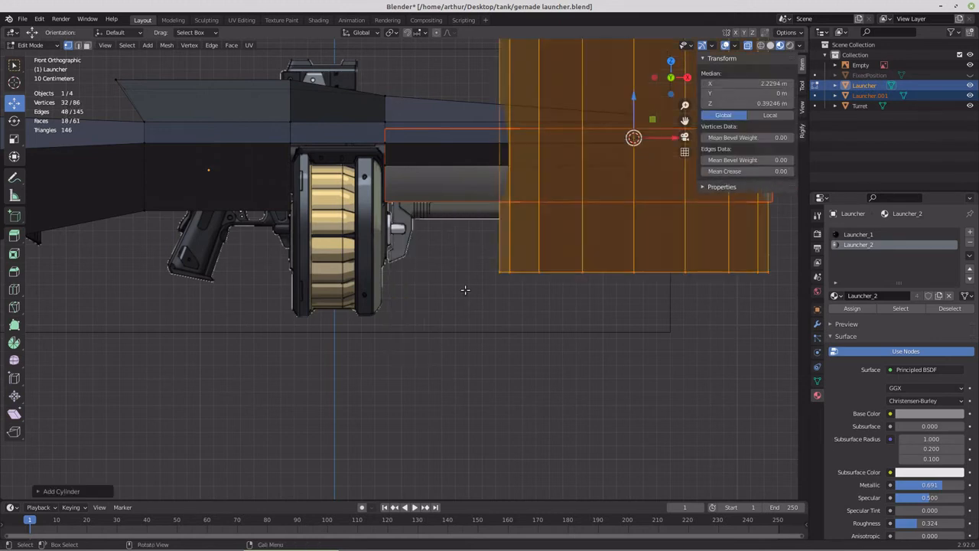
key(F9)
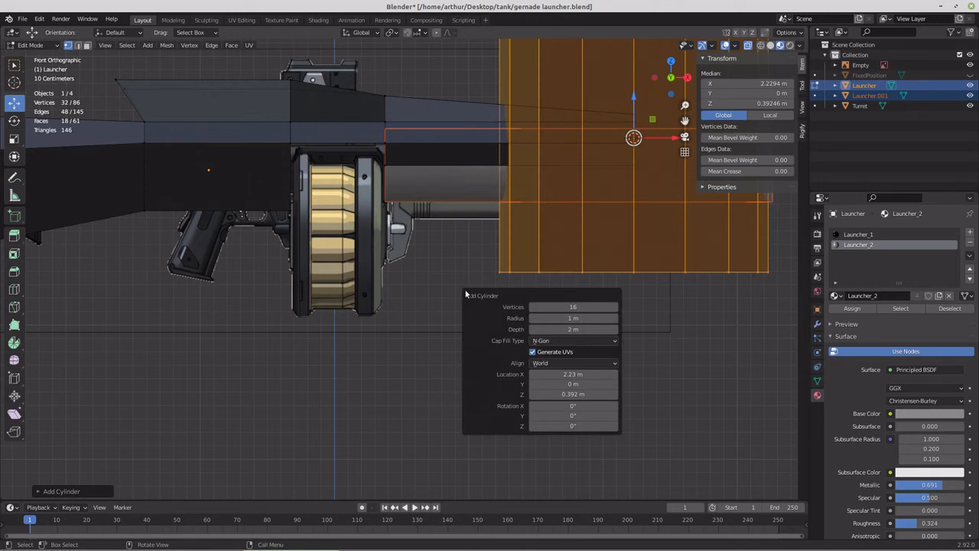
click(574, 414)
key(Return)
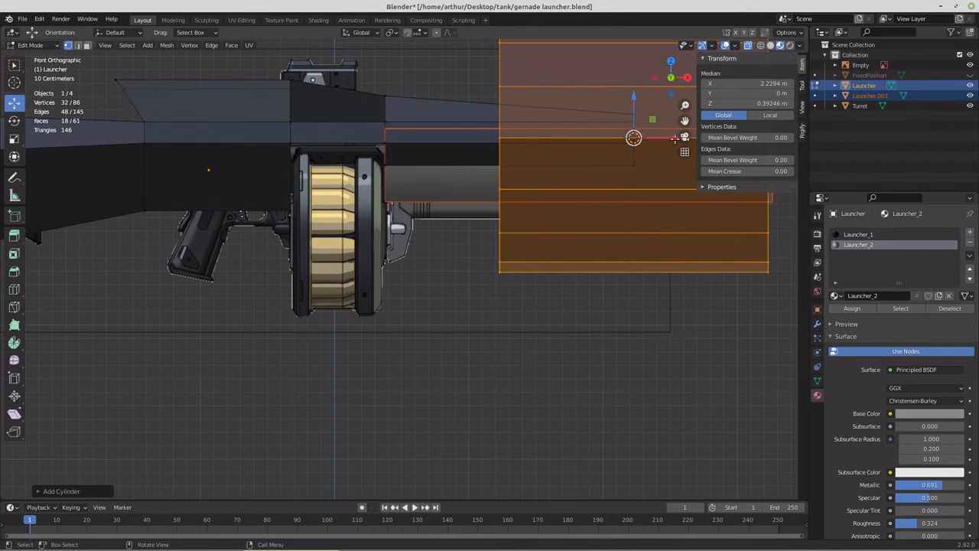
Step: Move the cylinder over the reference drum magazine at about X 0.06 m, Z -0.38 m, and scale it down
drag(674, 139, 379, 144)
drag(341, 110, 342, 193)
key(s)
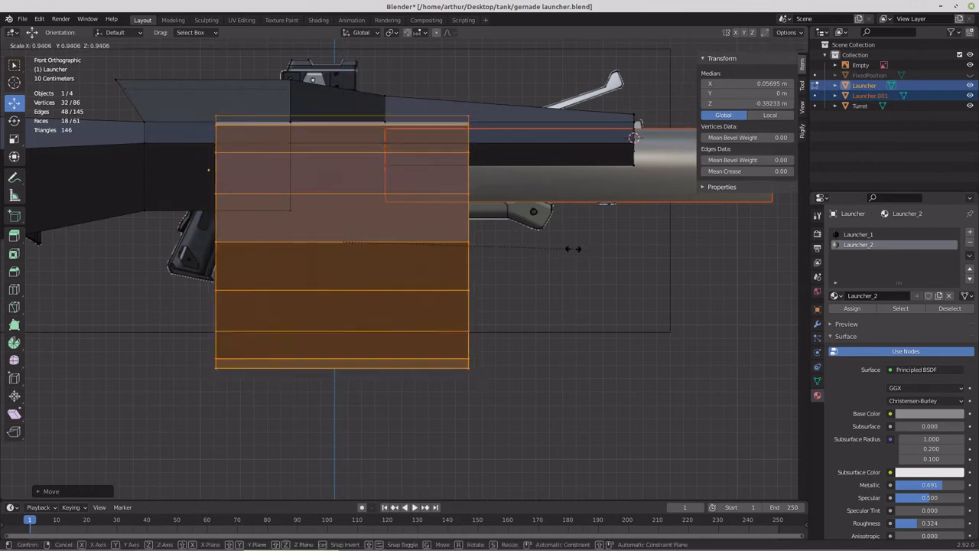
click(522, 249)
Step: Switch to wireframe shading, raise the cylinder to about Z -0.29 m and scale it to about 0.90 to match the drum's height
click(750, 44)
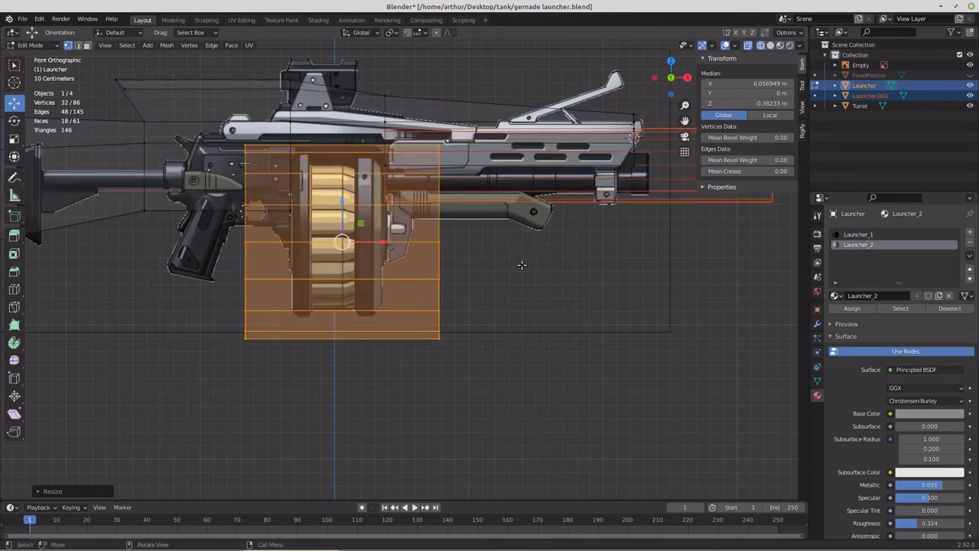
drag(344, 206, 342, 189)
key(s)
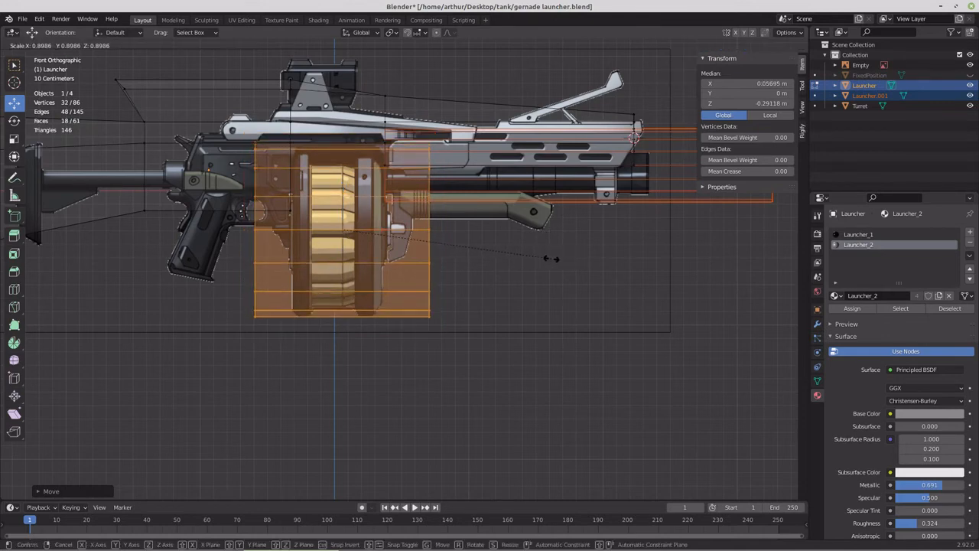
click(549, 259)
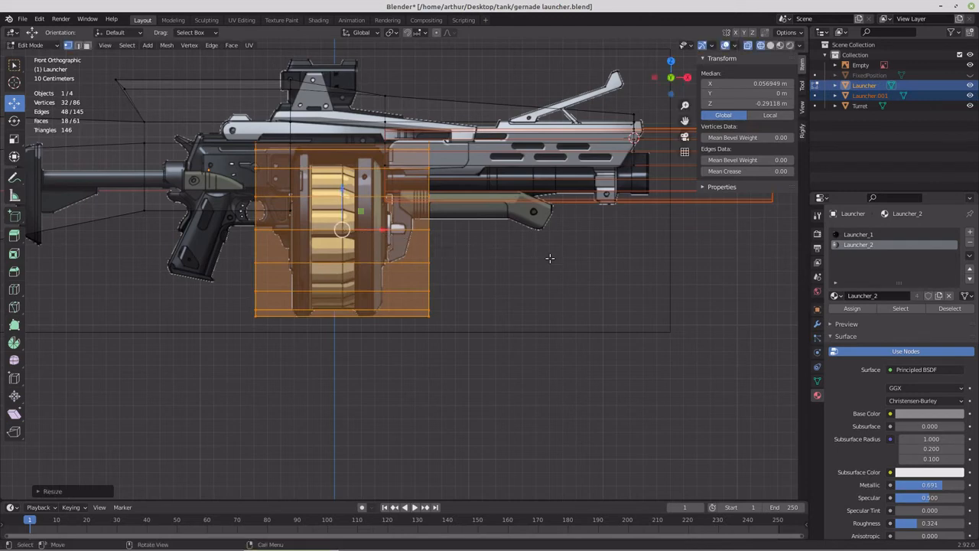
Step: Flatten the cylinder along X into a thin disc and move it over the drum's front plate at about X 0.22 m
key(s)
key(x)
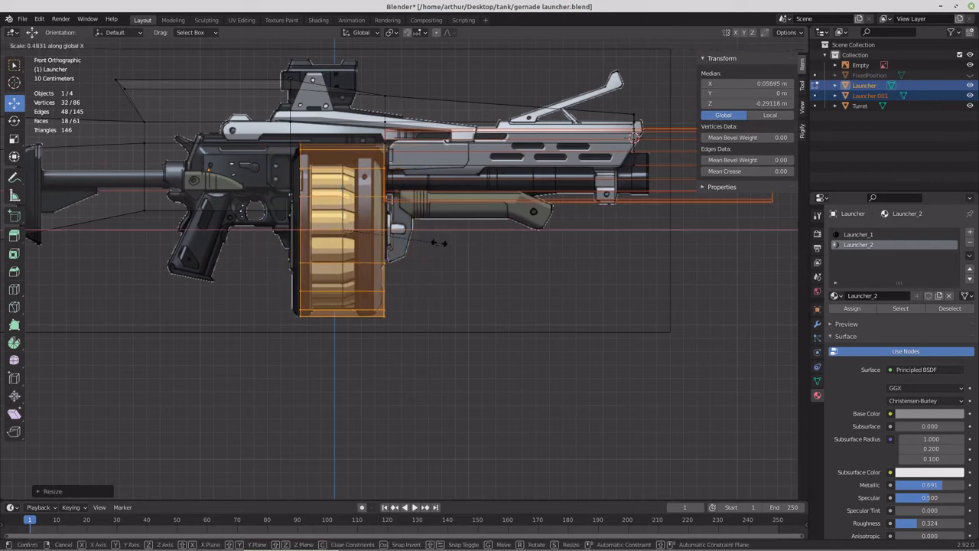
click(363, 240)
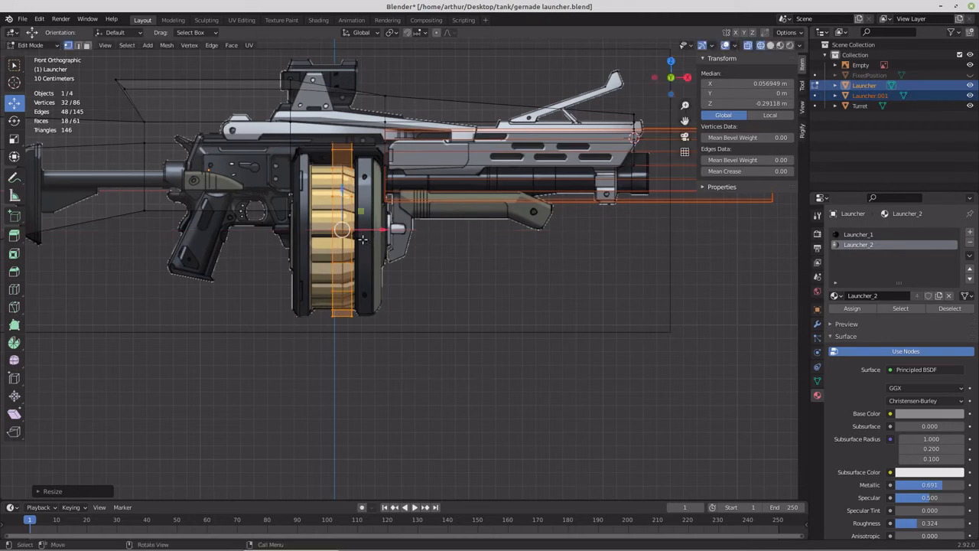
drag(383, 231, 401, 229)
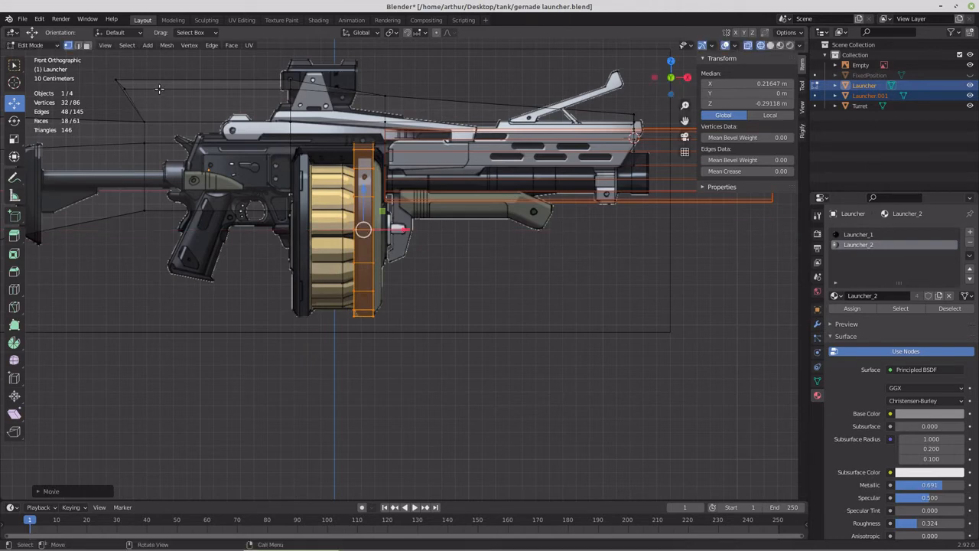
Step: Extrude the disc's front face, shrink it slightly and move it forward to about X 0.39 m to form a chamfered rim
middle_drag(397, 321, 360, 316)
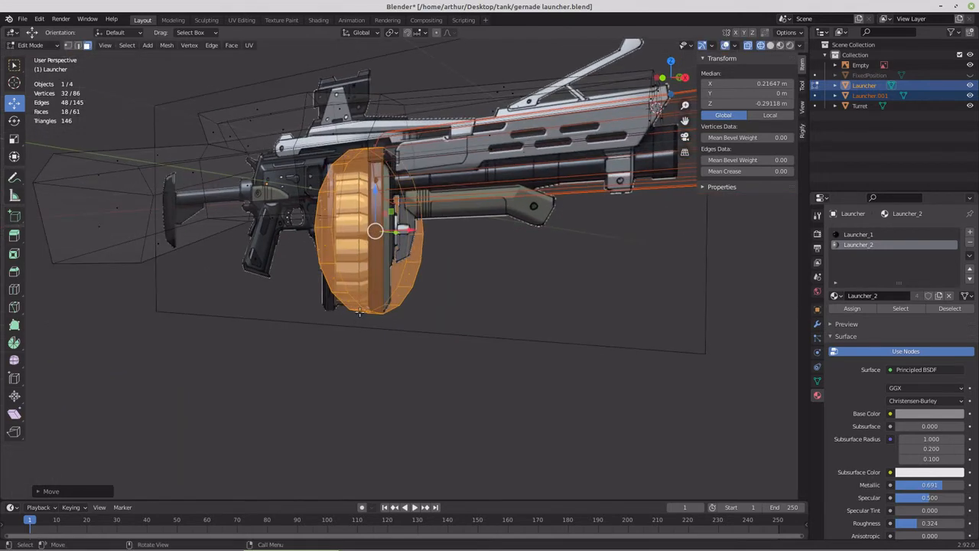
click(750, 45)
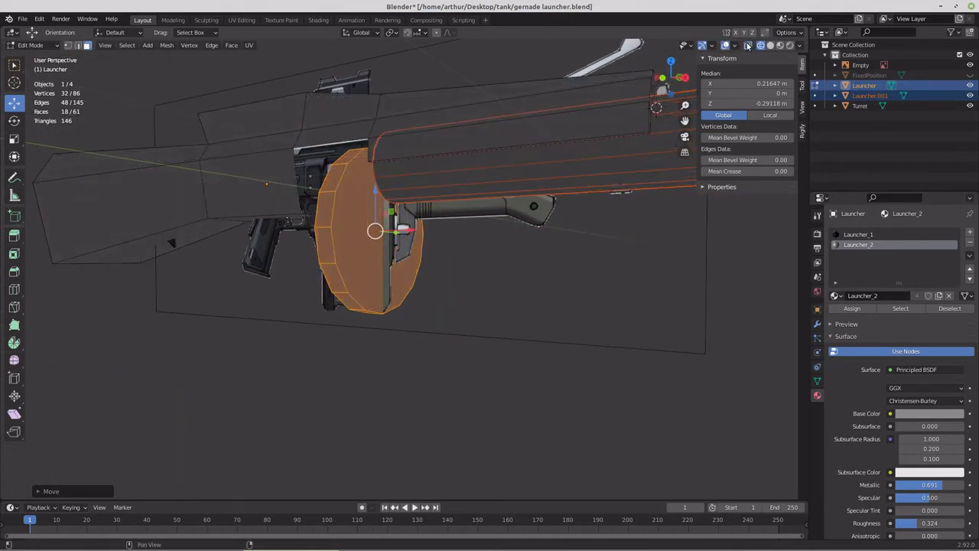
click(381, 229)
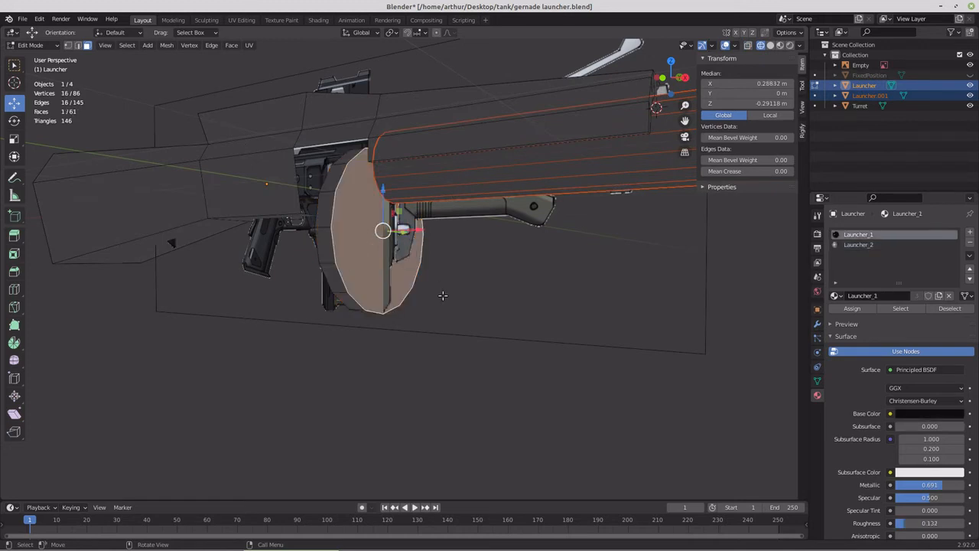
key(e)
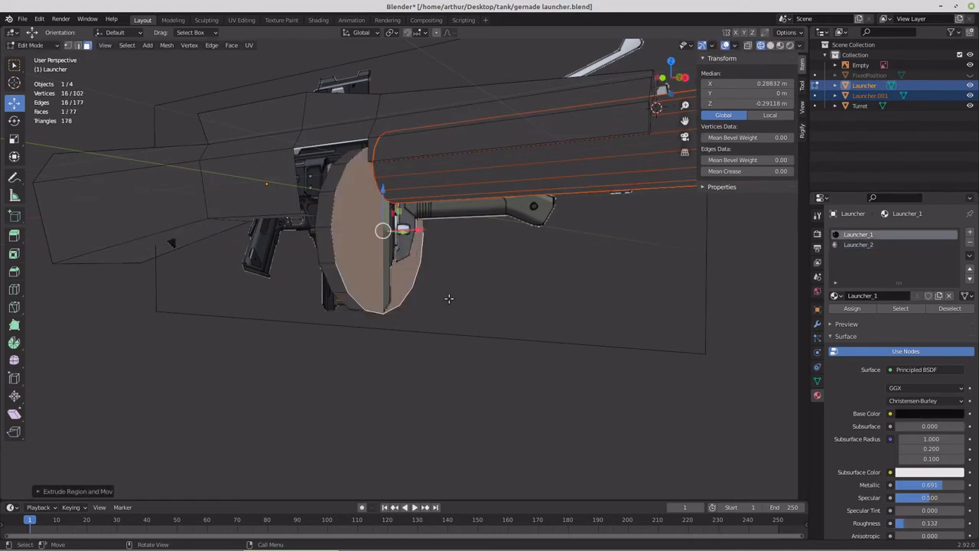
key(s)
click(439, 289)
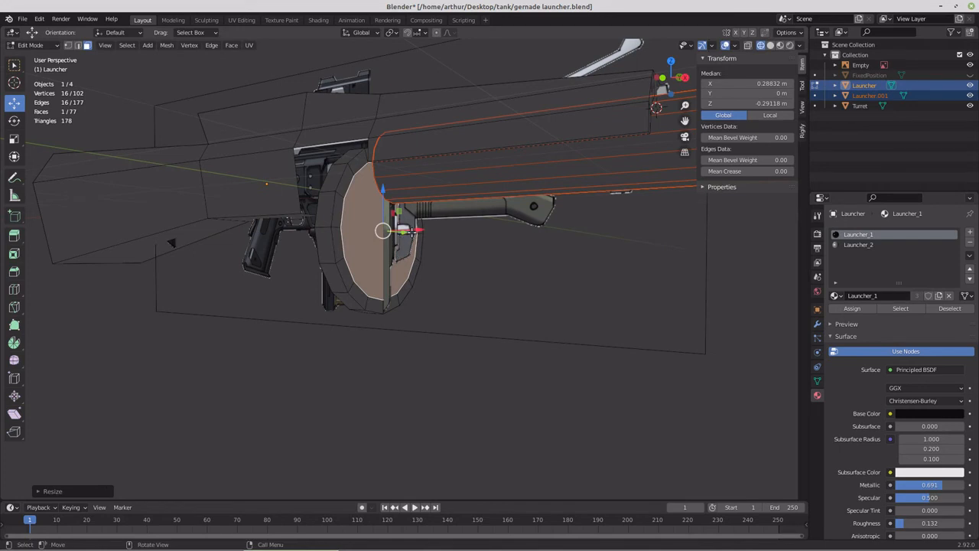
drag(417, 229, 429, 230)
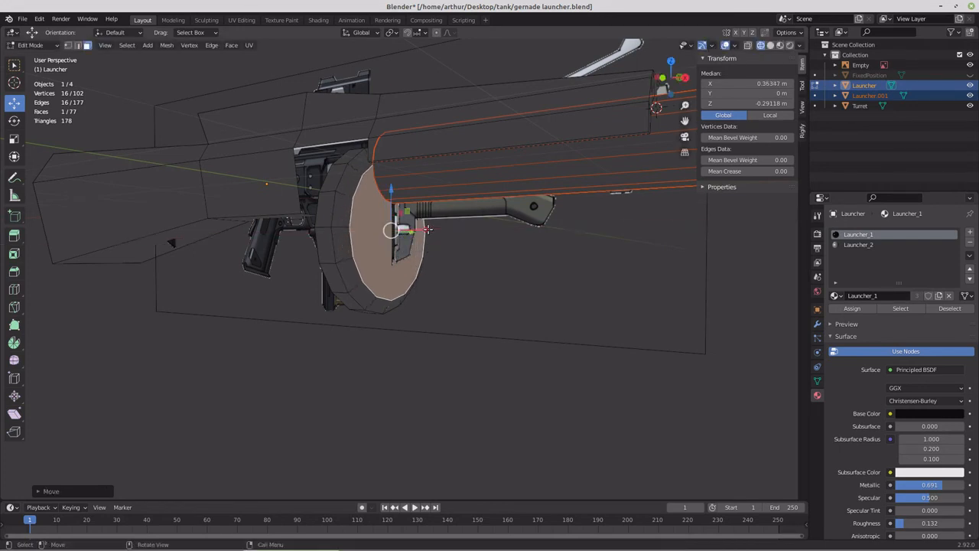
key(KP_1)
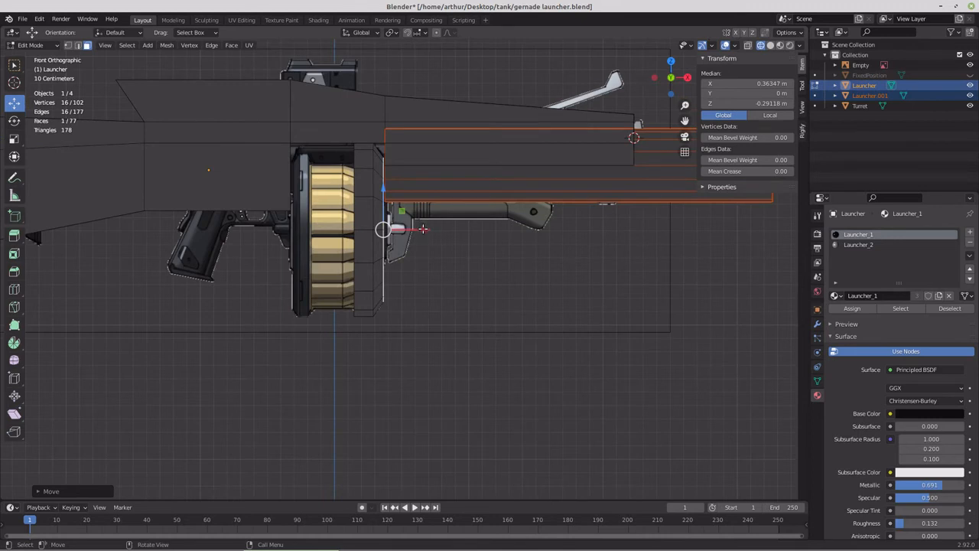
drag(423, 229, 429, 227)
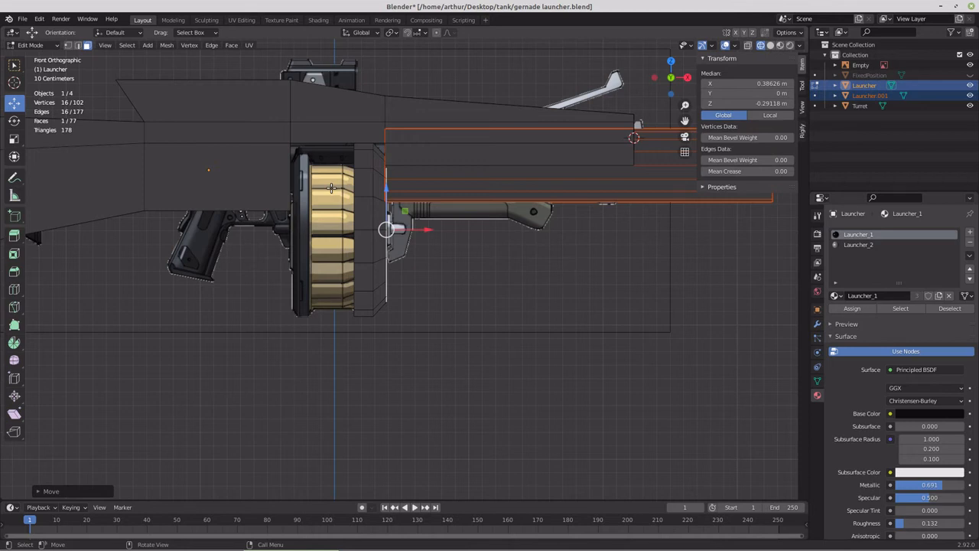
Step: Move all 16 vertices of the disc's rear edge forward along X to 0.175 m, matching the reference front plate
key(ctrl+KP_Add)
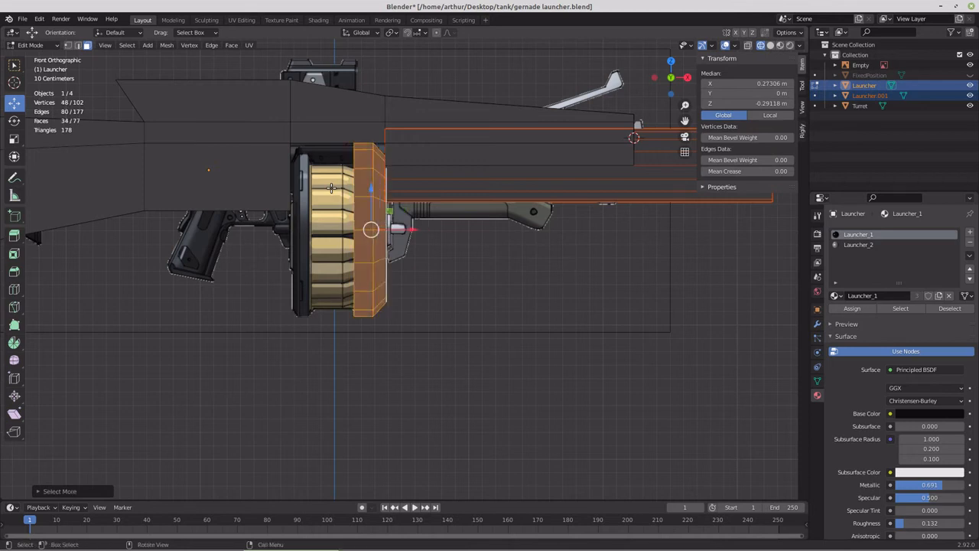
click(68, 44)
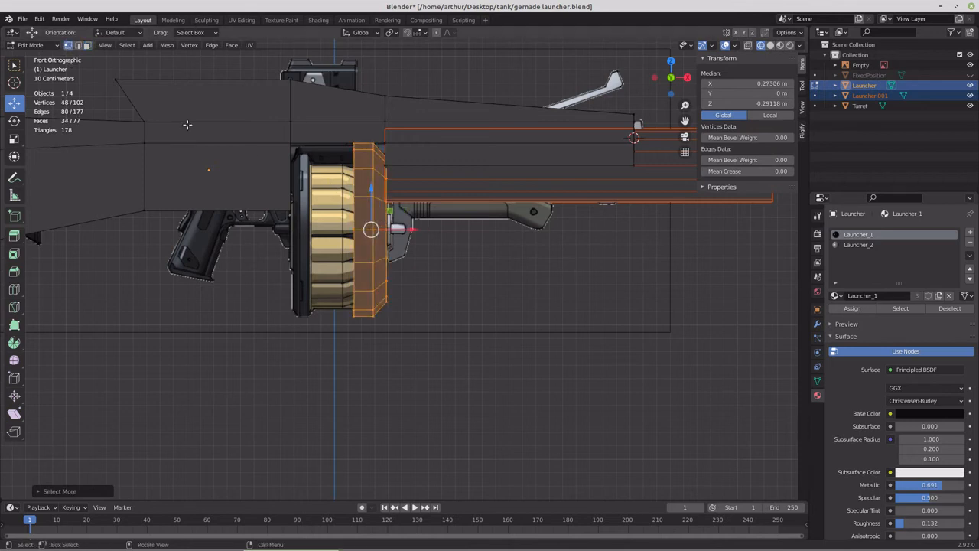
drag(337, 121, 364, 336)
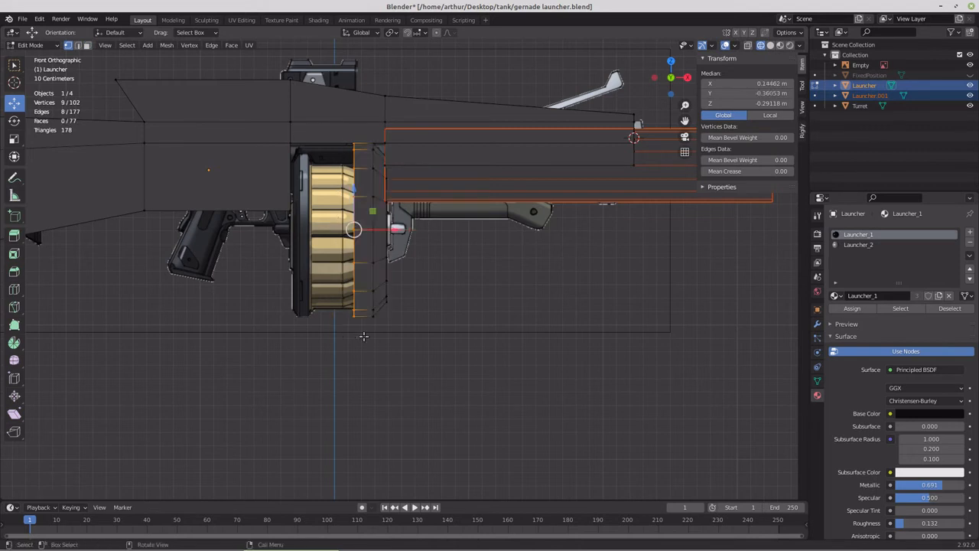
click(749, 44)
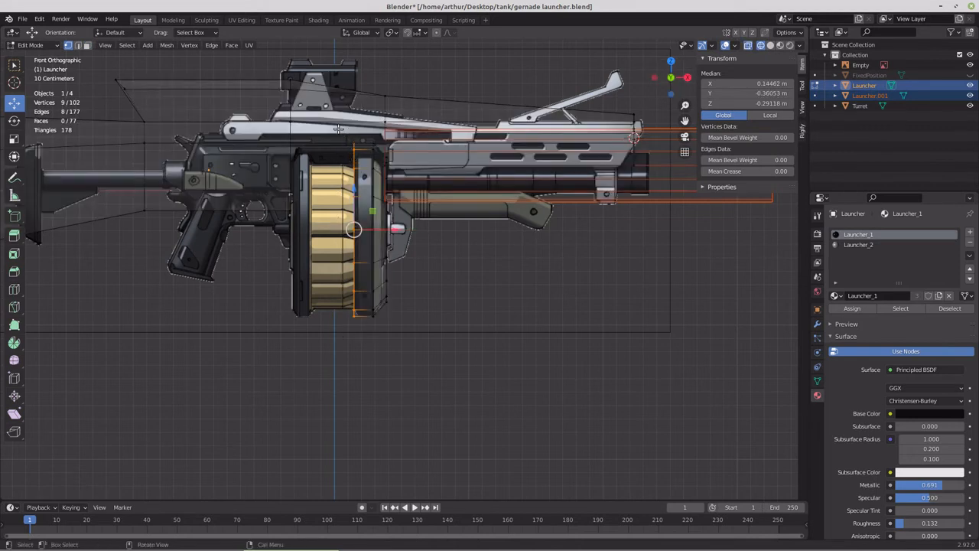
drag(339, 129, 367, 337)
drag(399, 228, 402, 229)
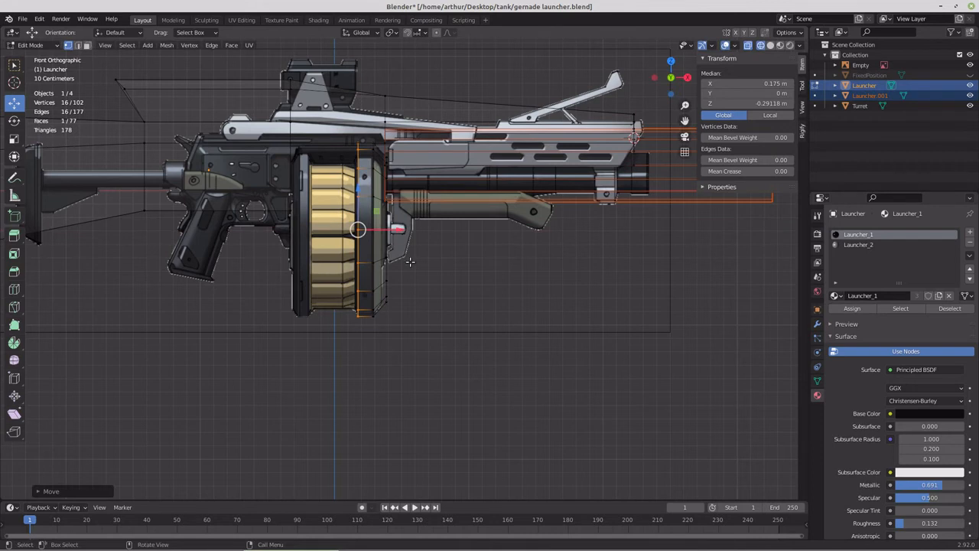
Step: Duplicate the whole disc, rotate the copy 180° and move it to the drum's rear plate at about X -0.29 m
click(747, 46)
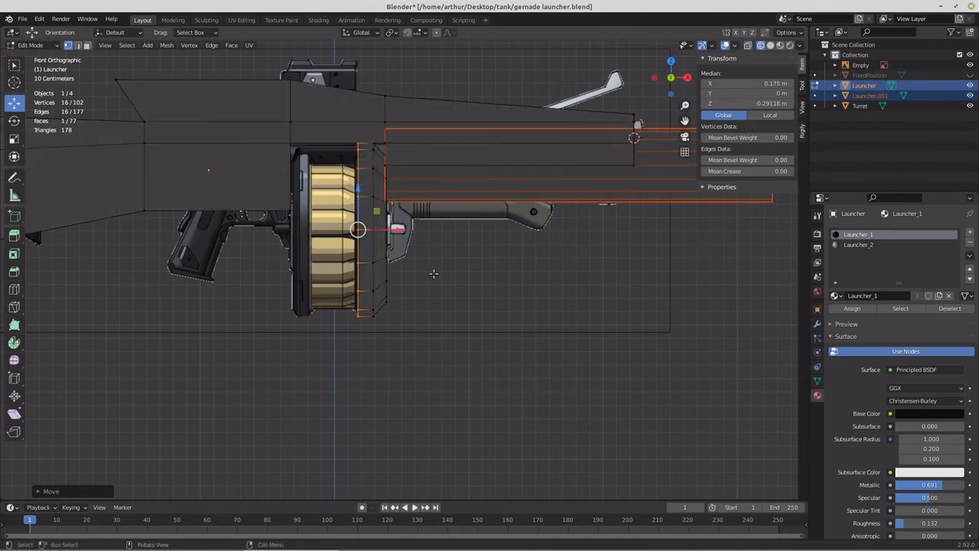
key(ctrl+KP_Add)
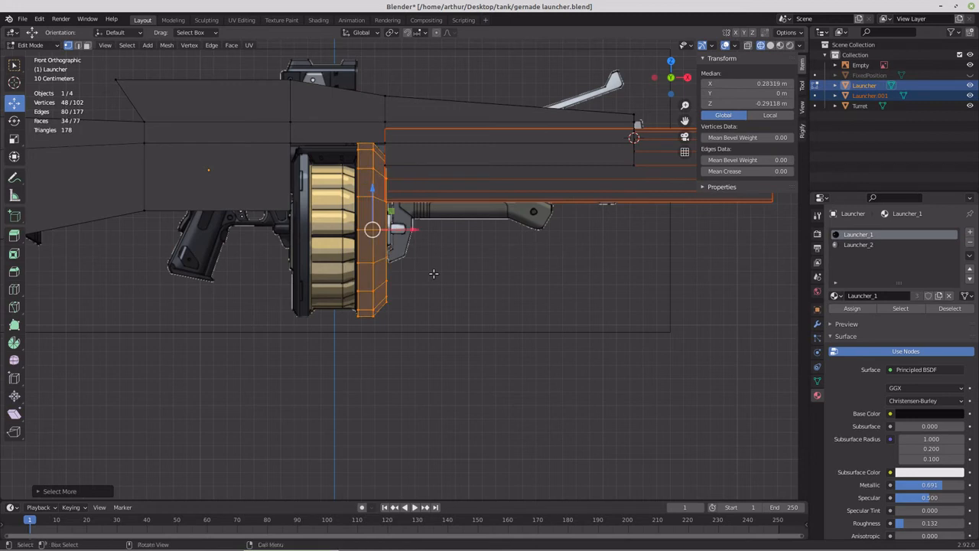
key(e)
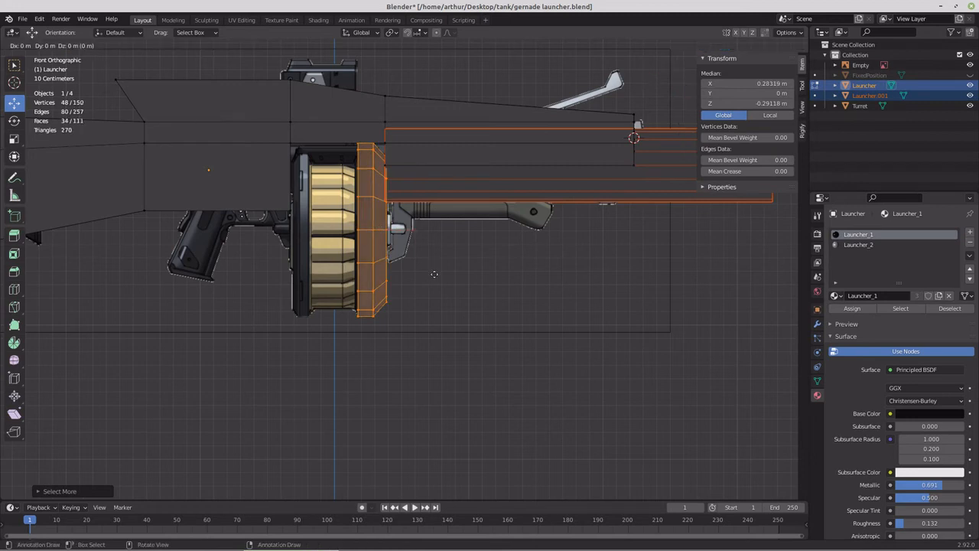
text(r180)
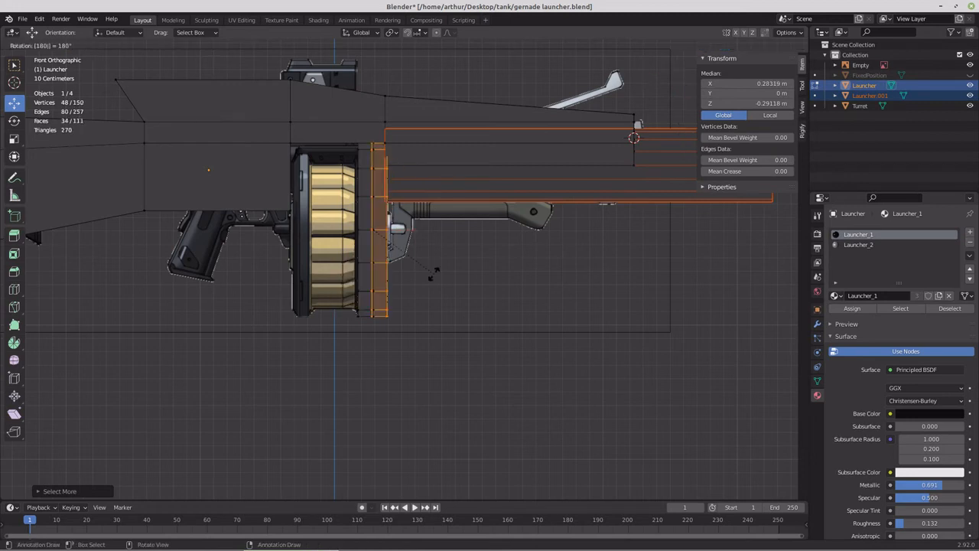
key(Return)
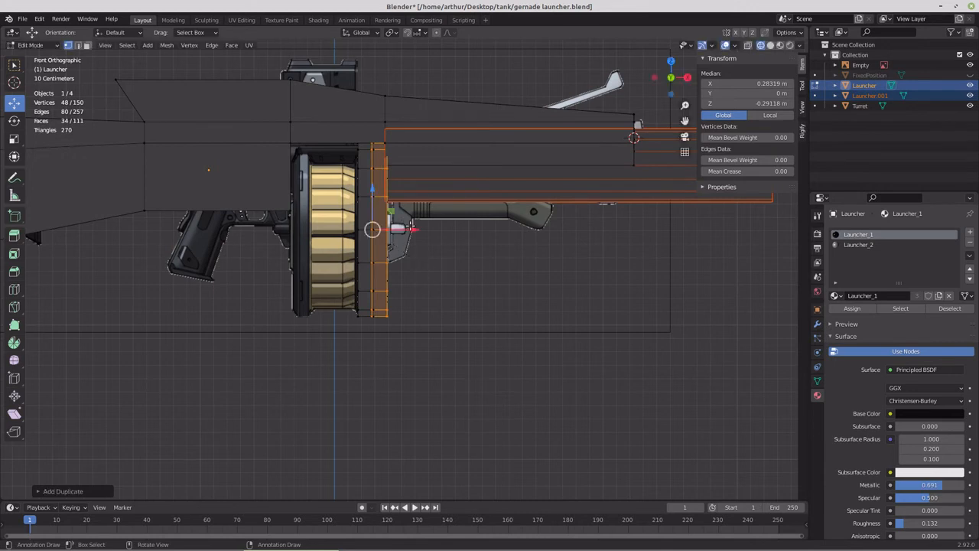
drag(411, 230, 342, 233)
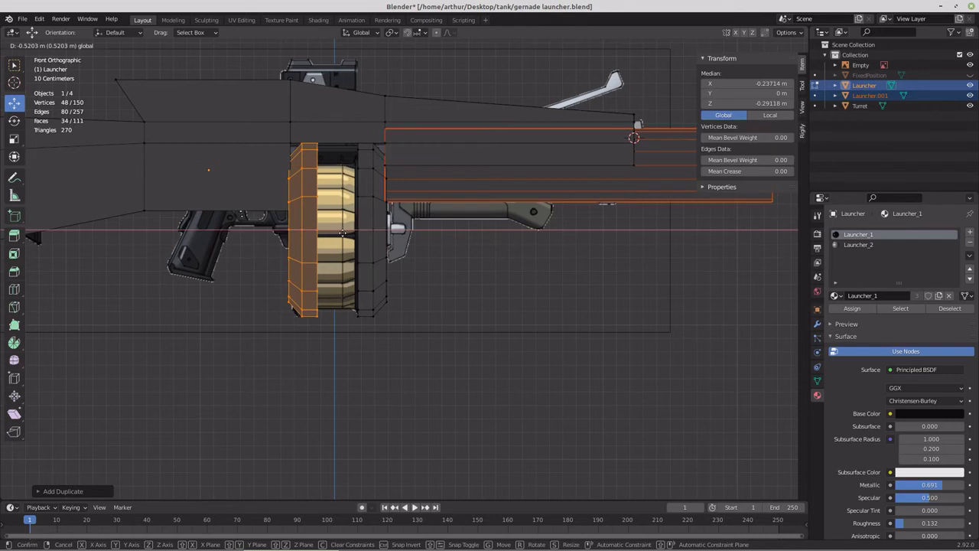
drag(342, 233, 336, 233)
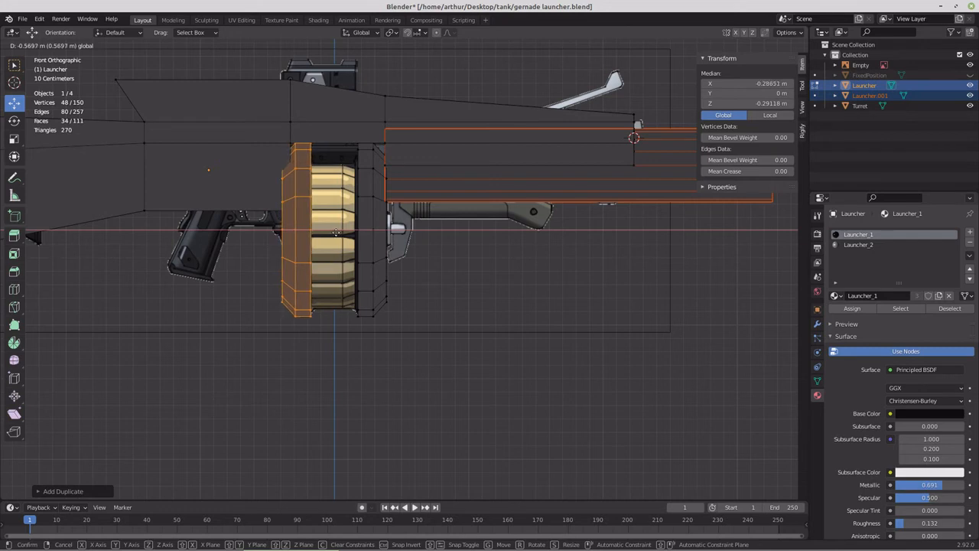
click(336, 233)
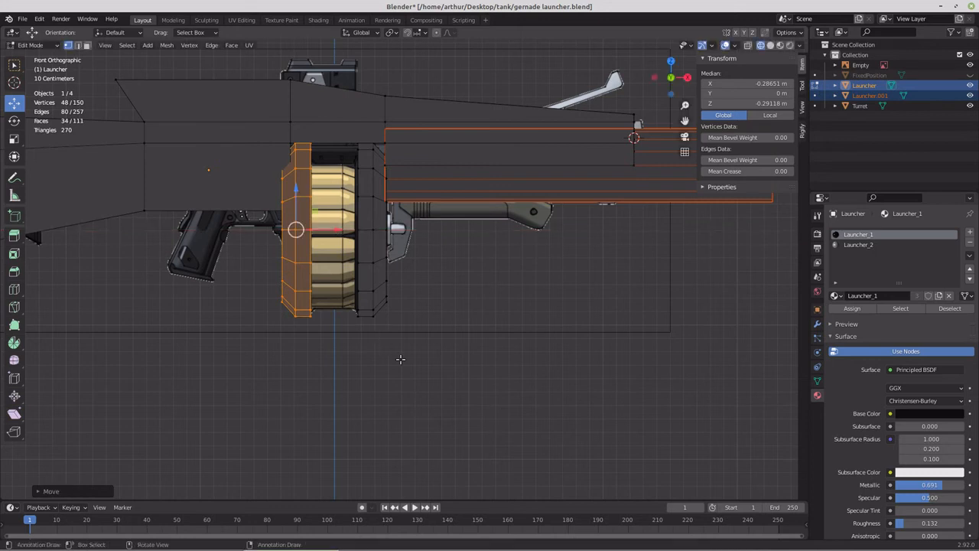
Step: Duplicate the rear disc, rotate the copy 180° and move it between the two plates at about X 0.006 m
middle_drag(400, 358, 350, 348)
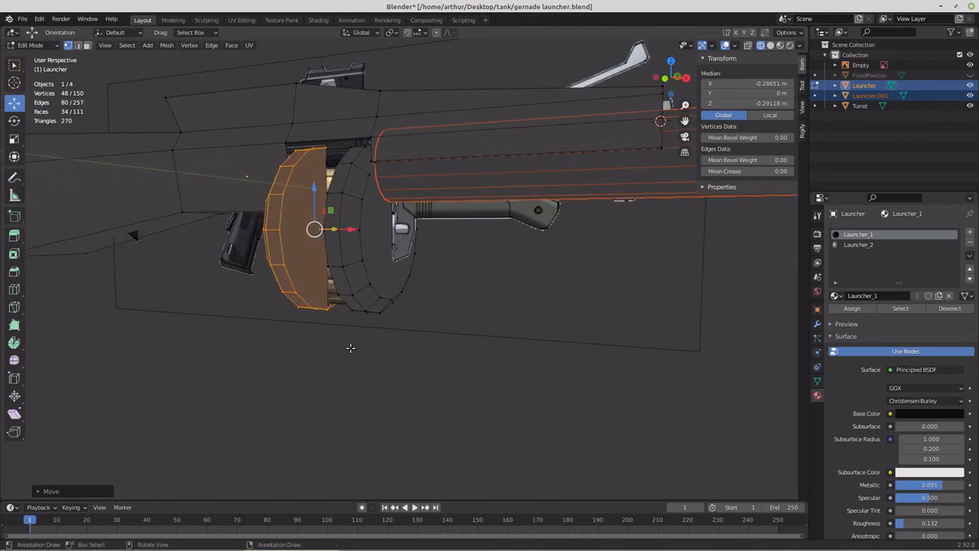
key(shift+d)
right_click(350, 349)
key(KP_1)
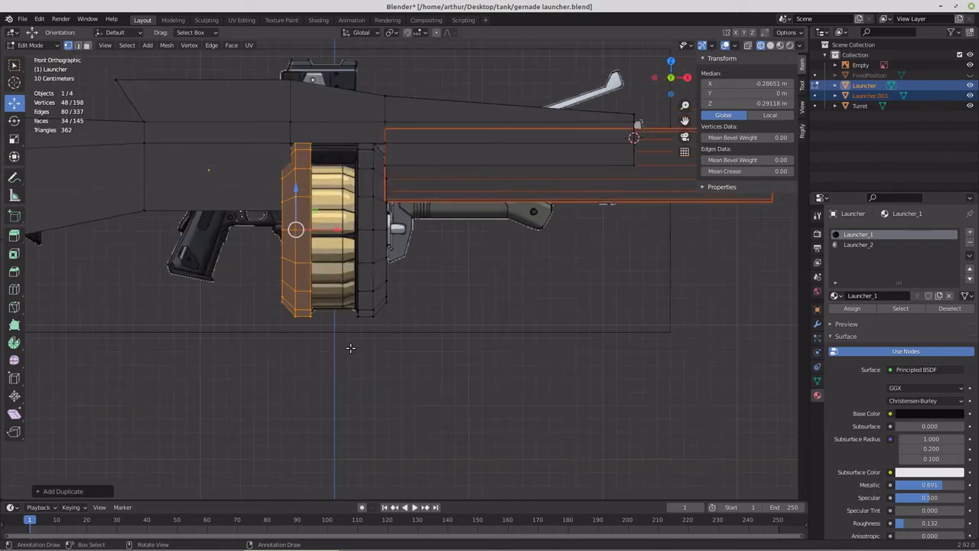
text(r180)
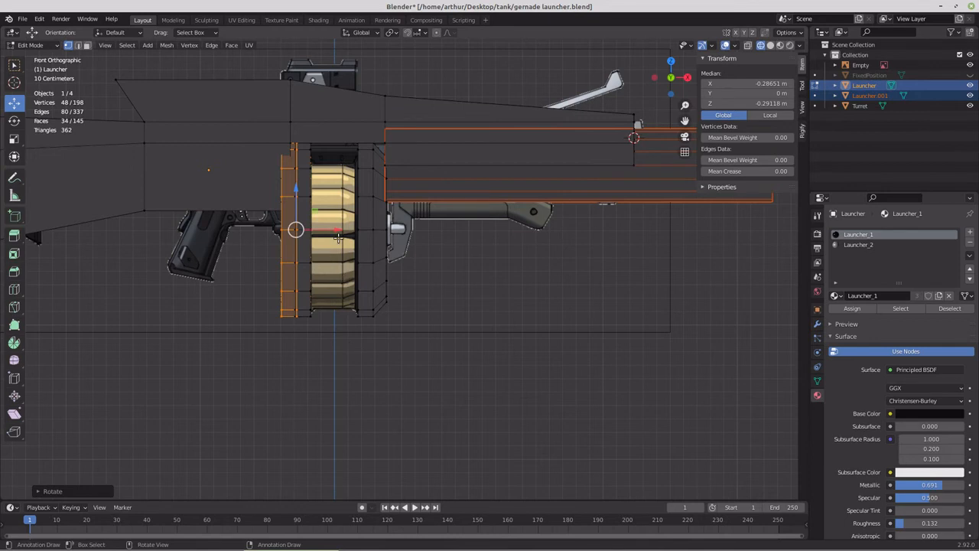
drag(336, 230, 380, 230)
Step: Scale the middle disc in Y and Z to about 0.19, and stretch it along X to span the gap between the plates
key(s)
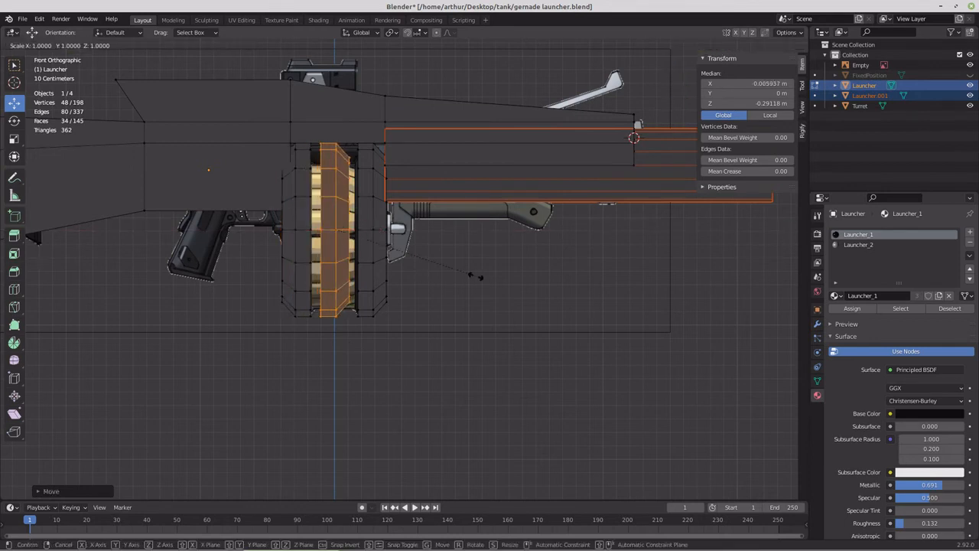
key(shift+x)
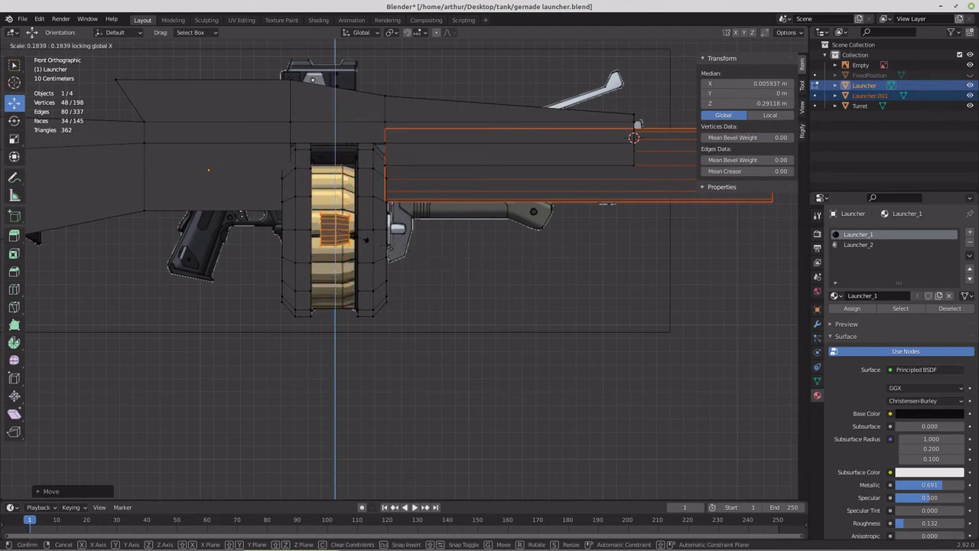
click(364, 239)
key(s)
key(x)
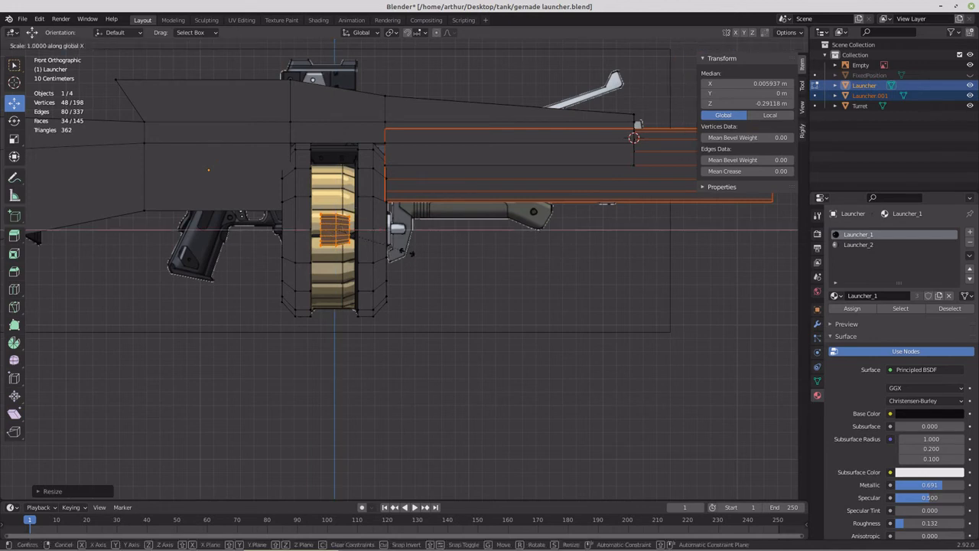
click(460, 260)
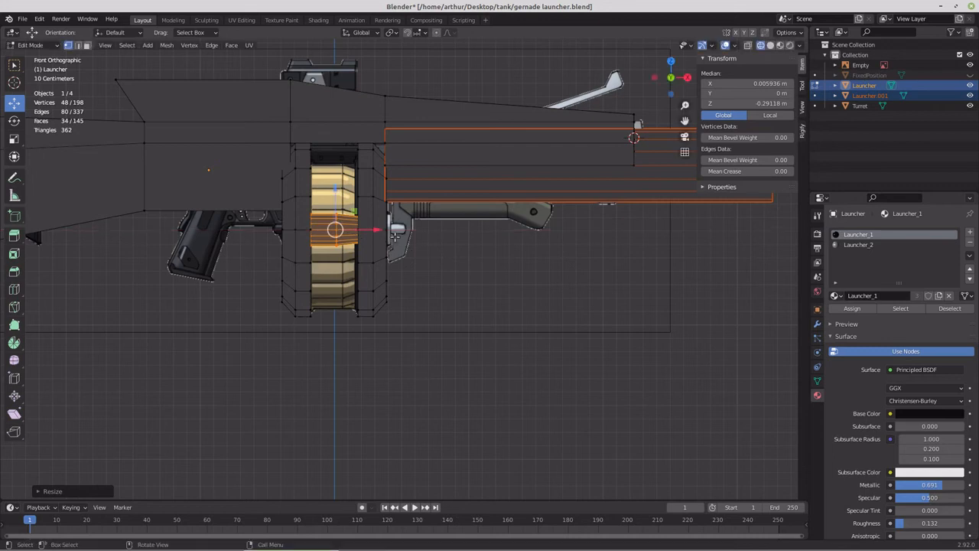
Step: Try nudging the central hub along X, and enlarge it uniformly by a factor of about 1.07
key(g)
key(x)
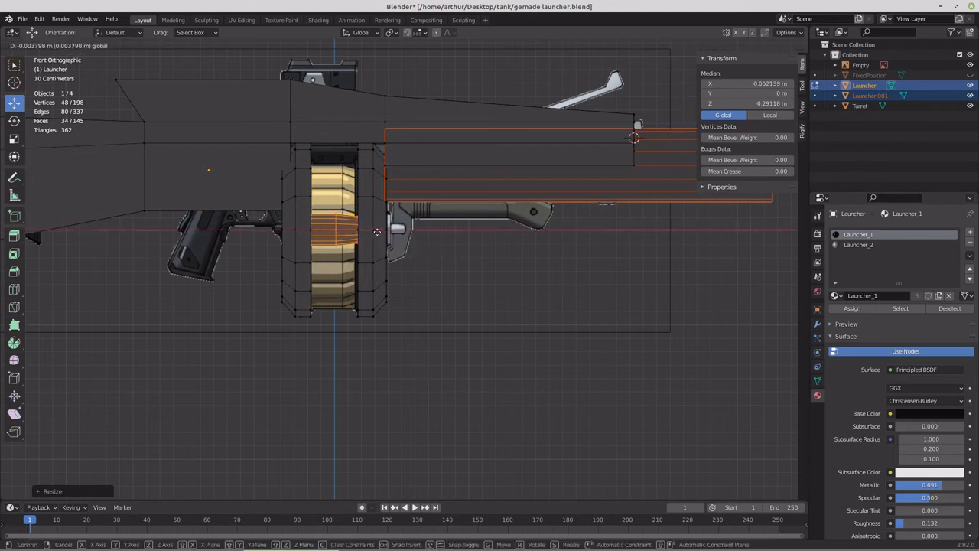
click(378, 231)
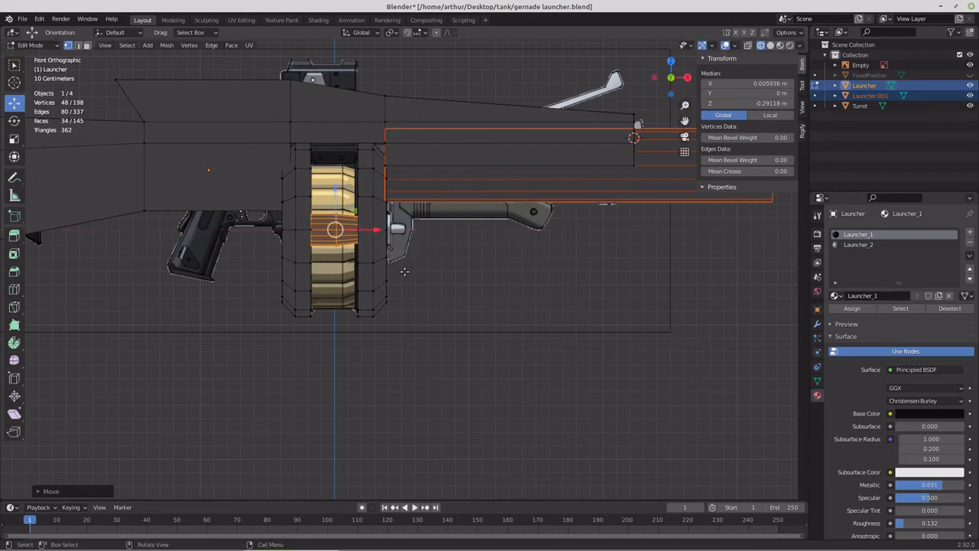
key(s)
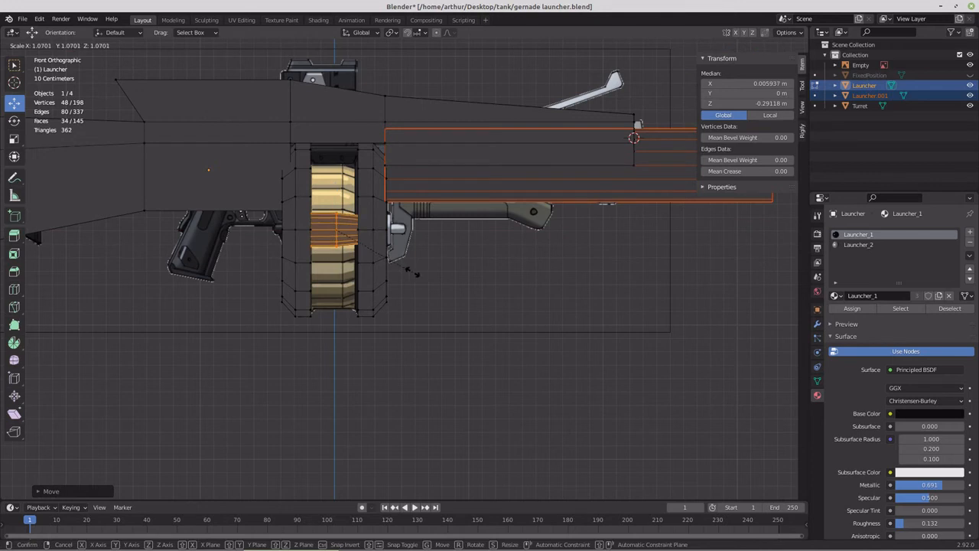
click(414, 271)
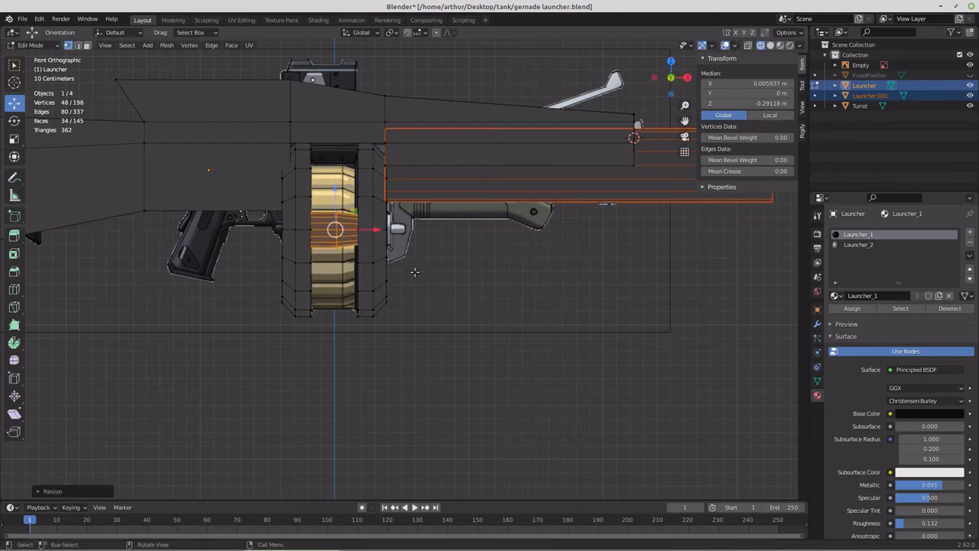
key(KP_3)
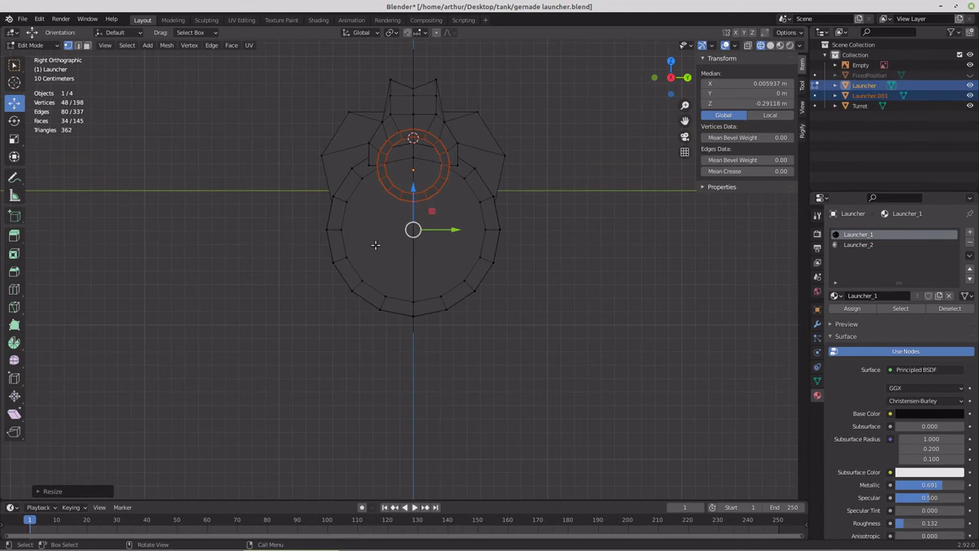
key(KP_1)
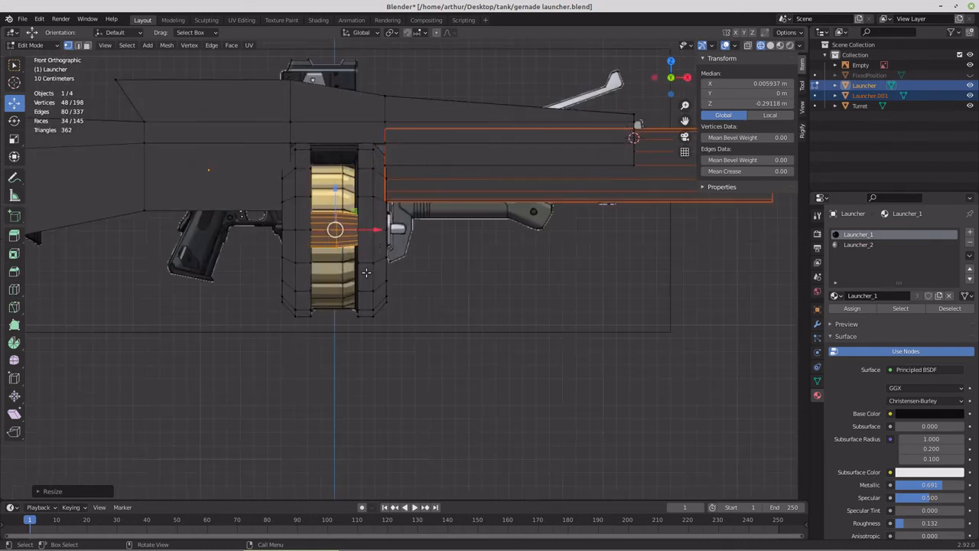
scroll(361, 321, down, 4)
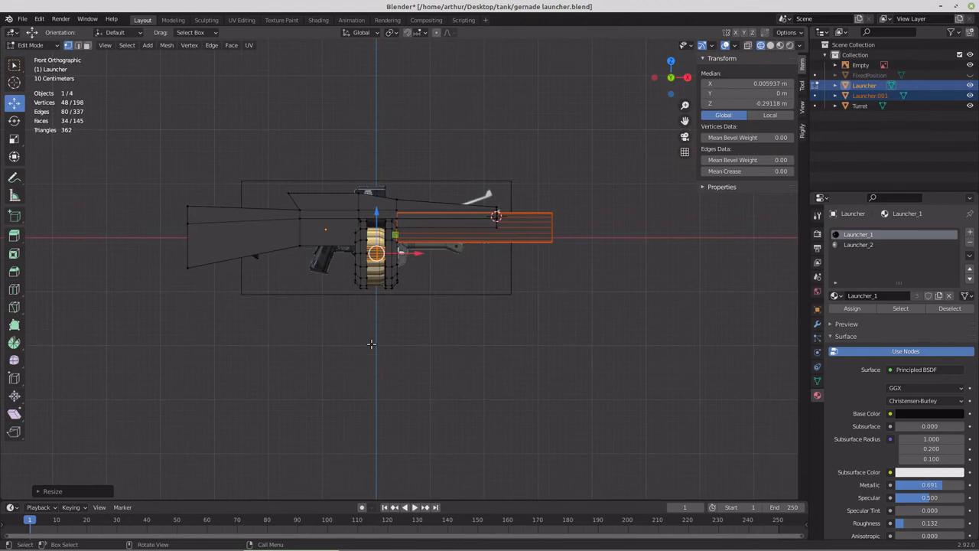
shift+middle_drag(390, 344, 389, 298)
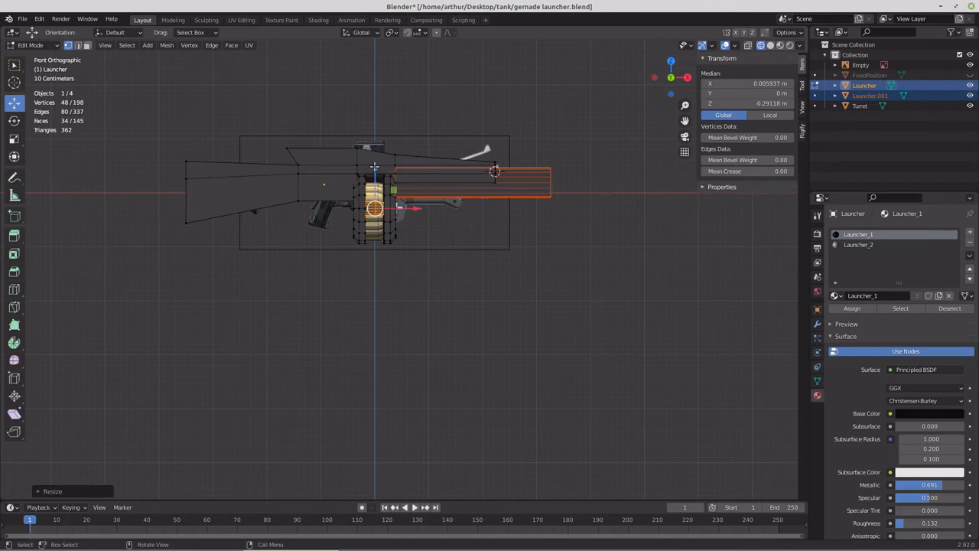
drag(375, 167, 374, 291)
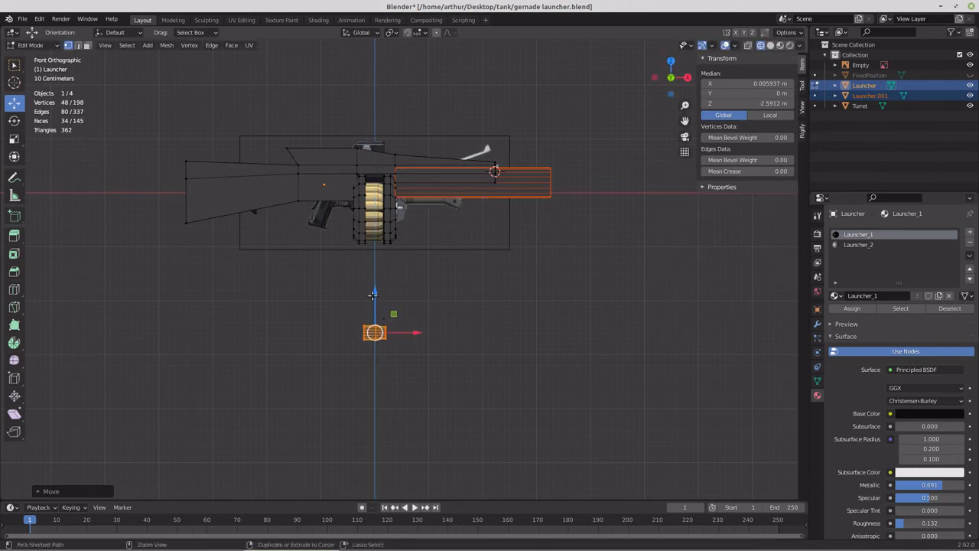
key(ctrl+z)
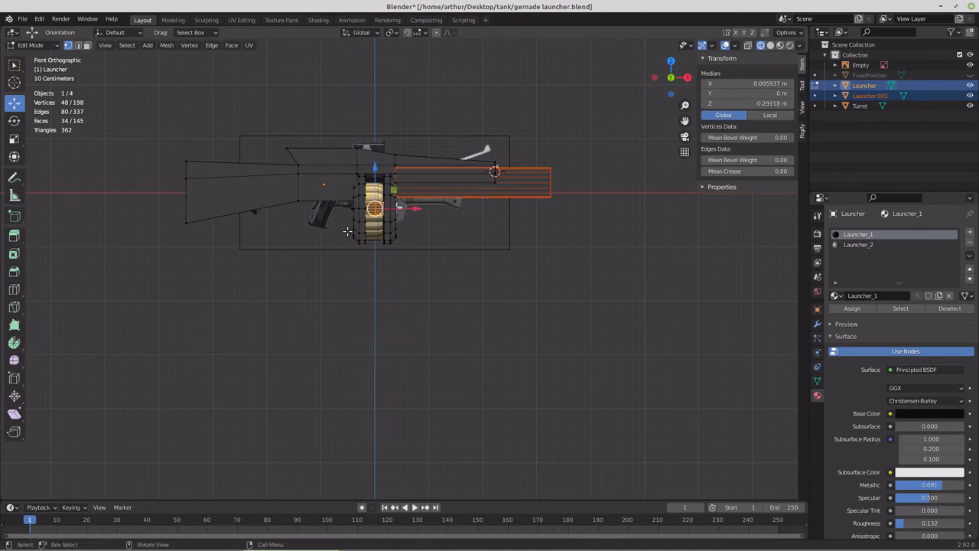
drag(348, 231, 413, 253)
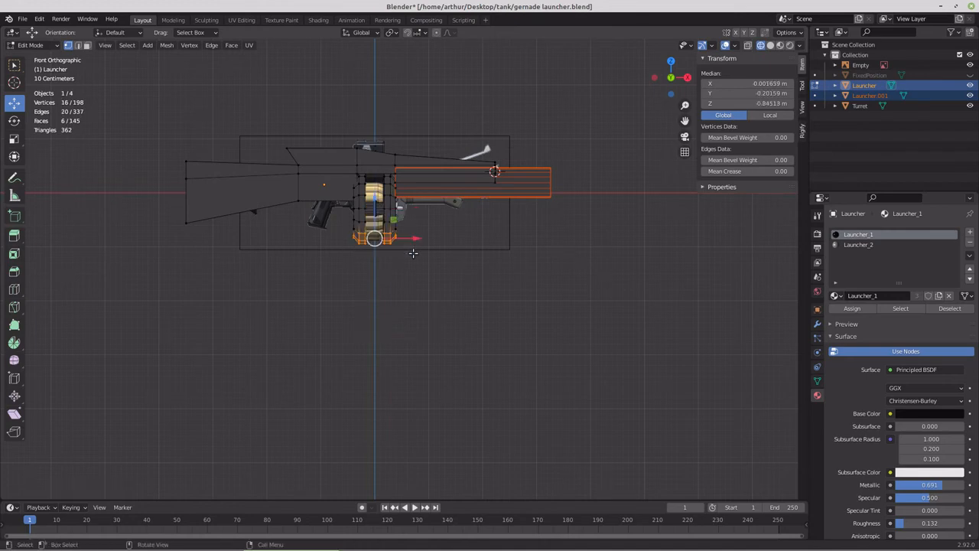
key(ctrl+KP_Add)
key(ctrl+KP_Add)
key(ctrl+KP_Add)
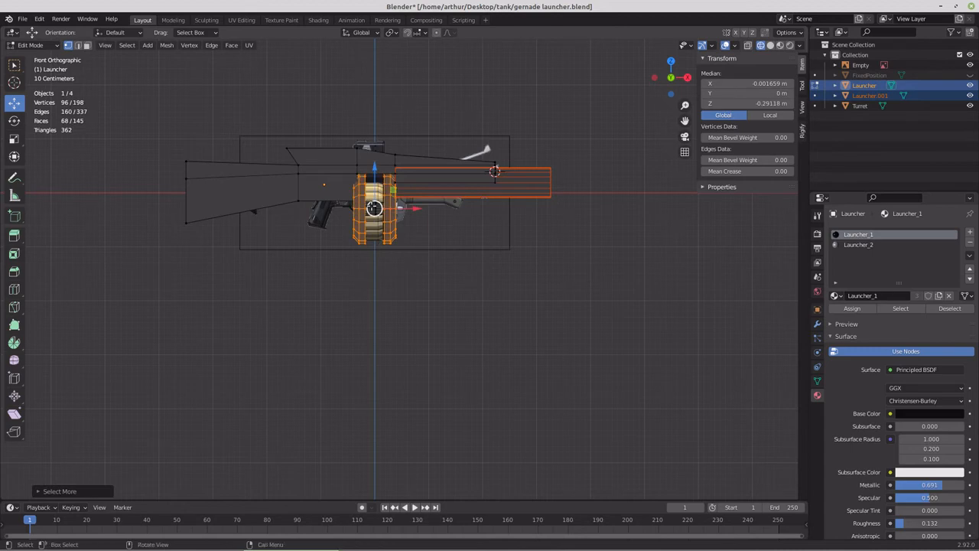
click(376, 219)
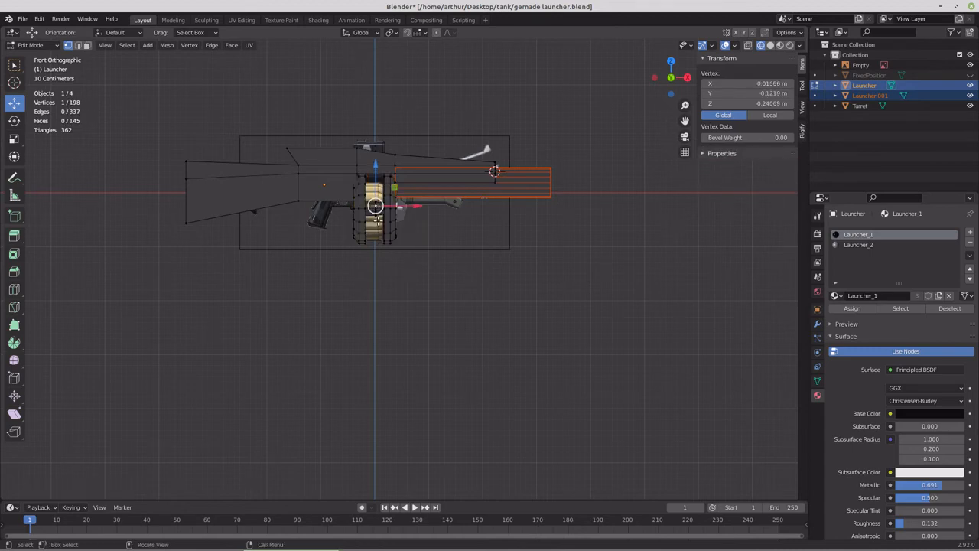
Step: Select both drum end plates with the hub and move them straight down below the gun to about Z -2.69 m
drag(346, 208, 403, 258)
key(ctrl+KP_Add)
key(ctrl+KP_Add)
key(ctrl+KP_Add)
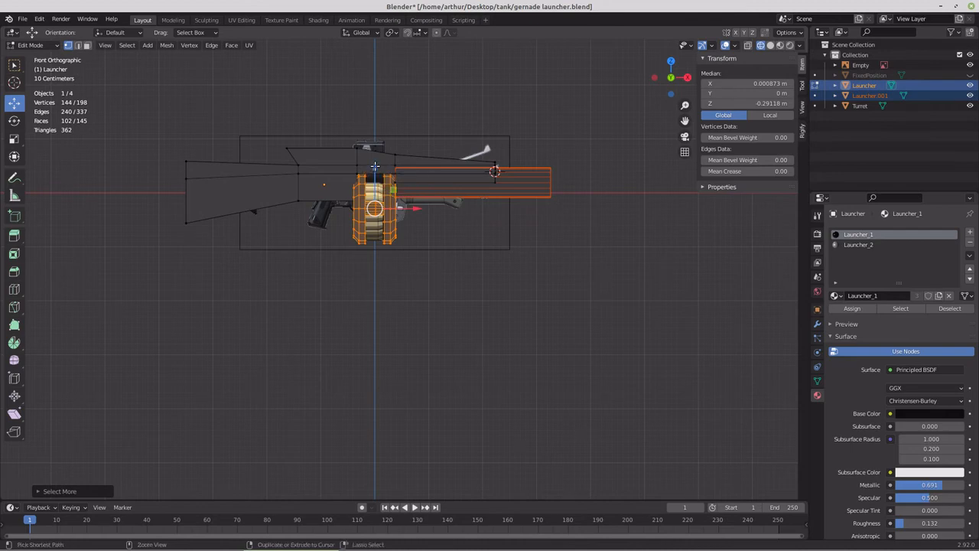
ctrl+drag(375, 167, 375, 301)
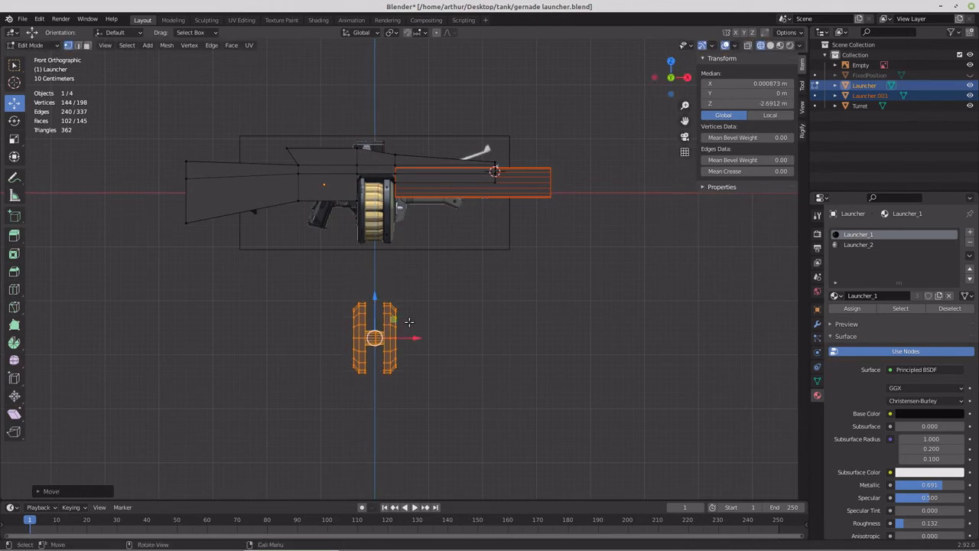
Step: Turn on X-ray and select only the small central hub within the drum from the right-side view
key(KP_3)
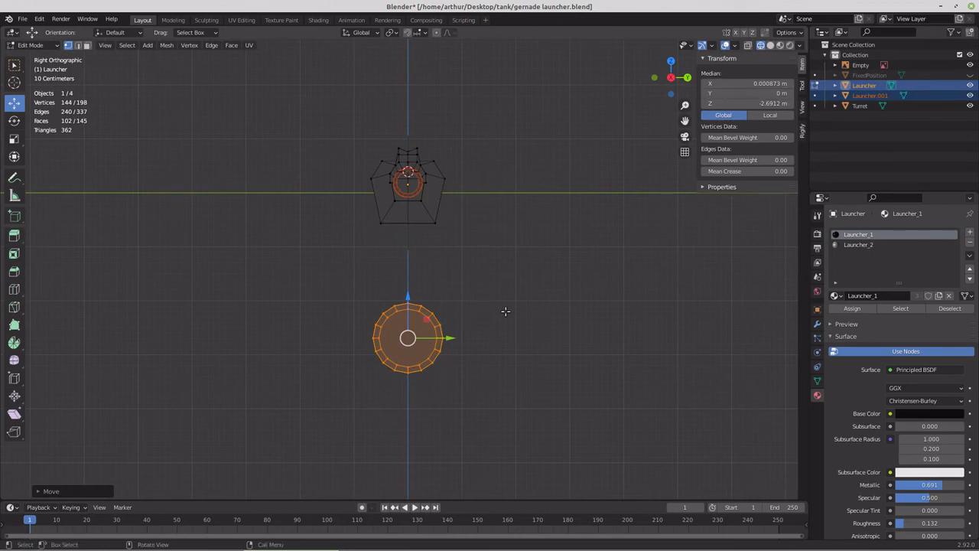
click(749, 47)
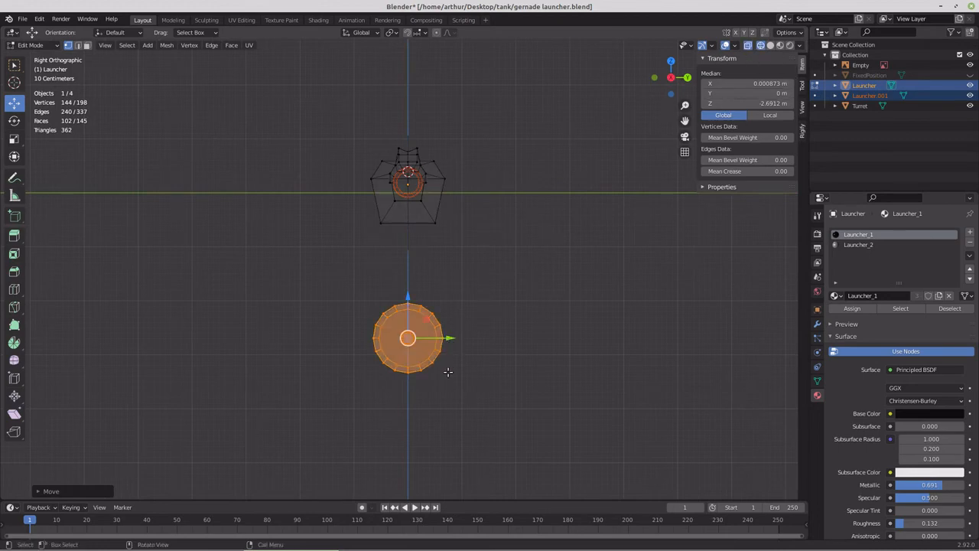
scroll(449, 372, up, 8)
shift+middle_drag(467, 342, 490, 205)
scroll(485, 326, up, 4)
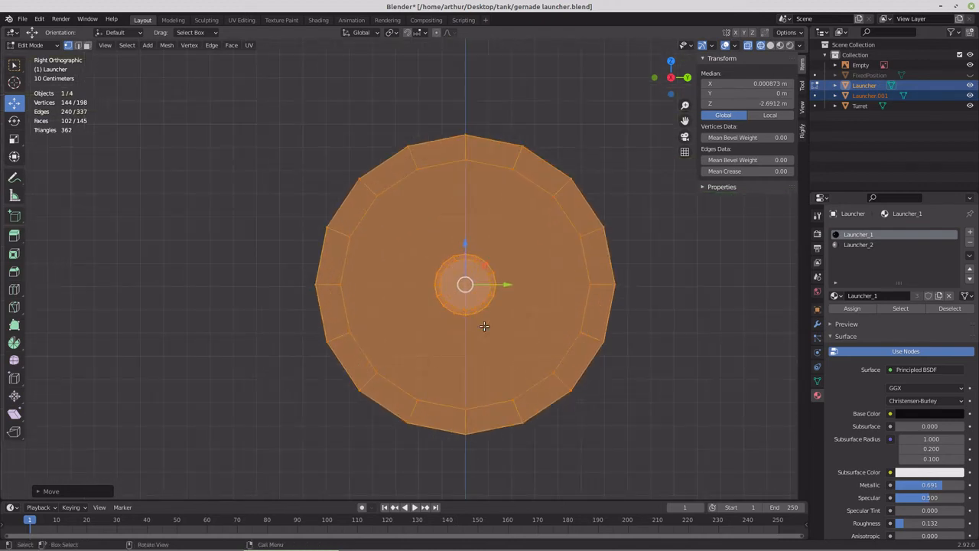
drag(426, 232, 508, 328)
drag(507, 284, 375, 284)
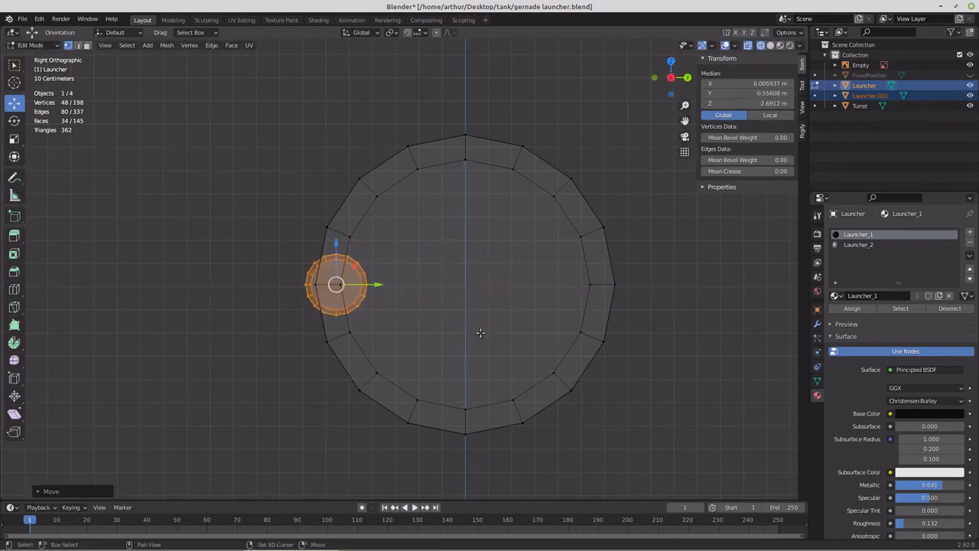
key(shift+d)
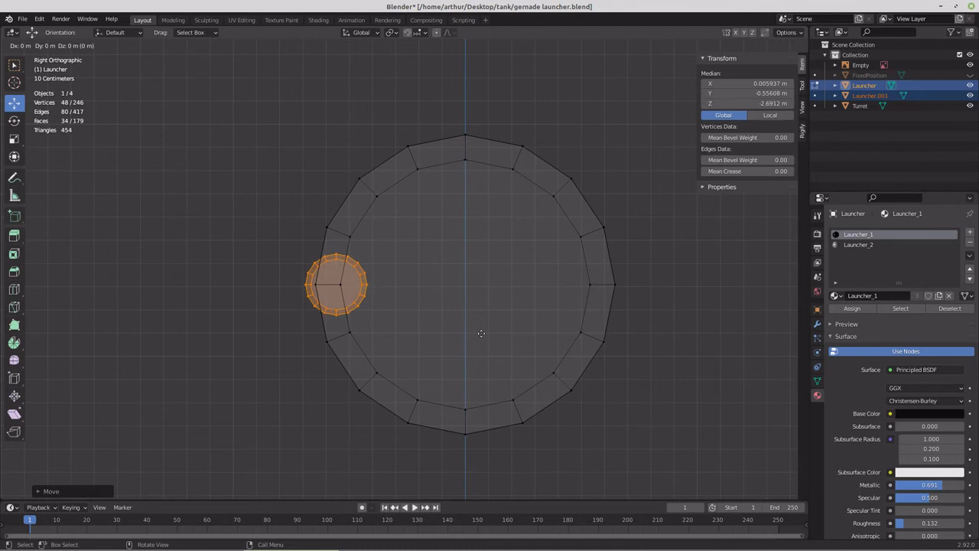
key(Escape)
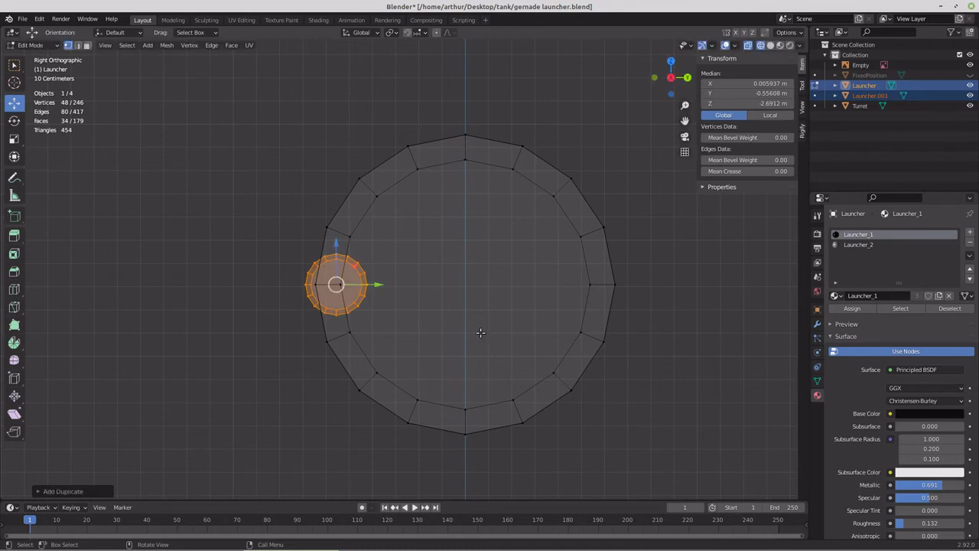
key(ctrl+z)
key(ctrl+z)
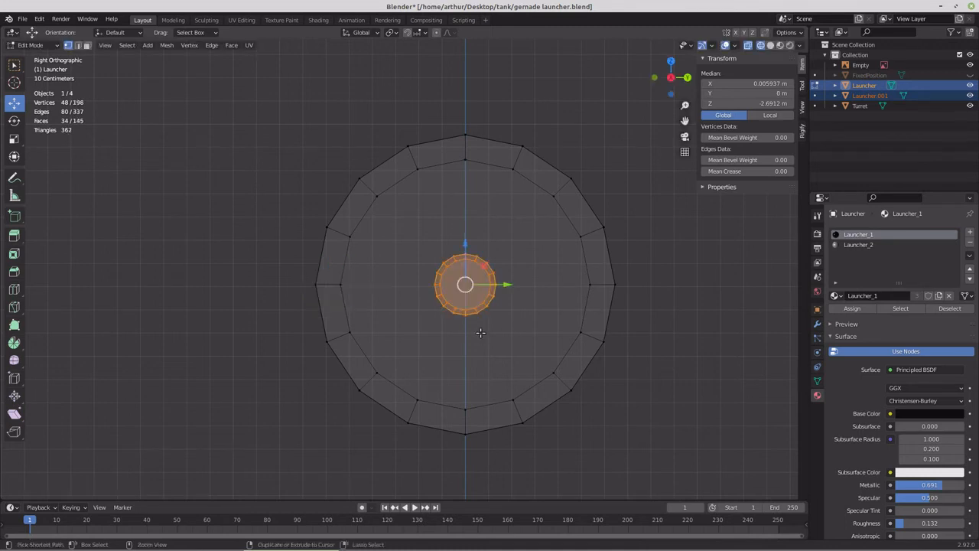
Step: Snap the 3D cursor to the hub's centre, then move the hub out to the drum's rim at about Y -0.556 m
key(shift+s)
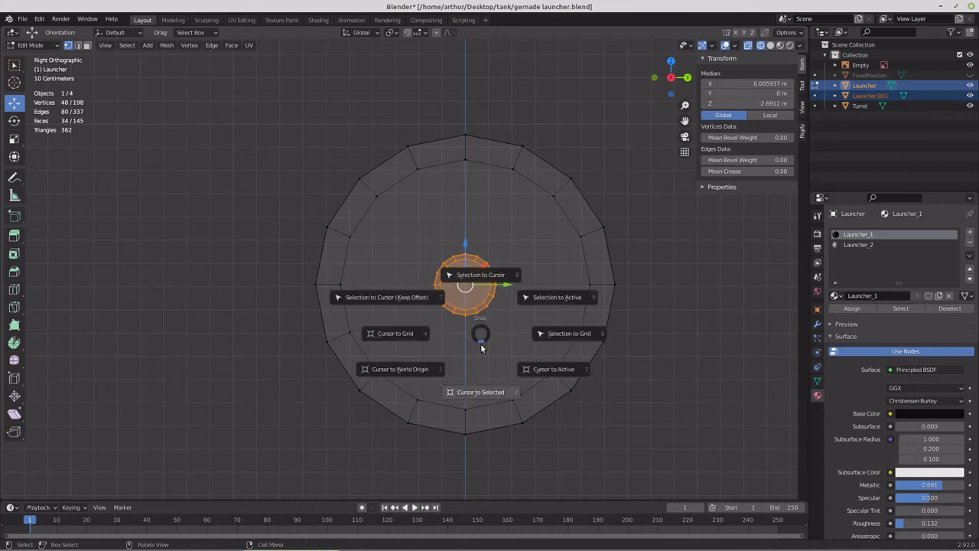
click(481, 392)
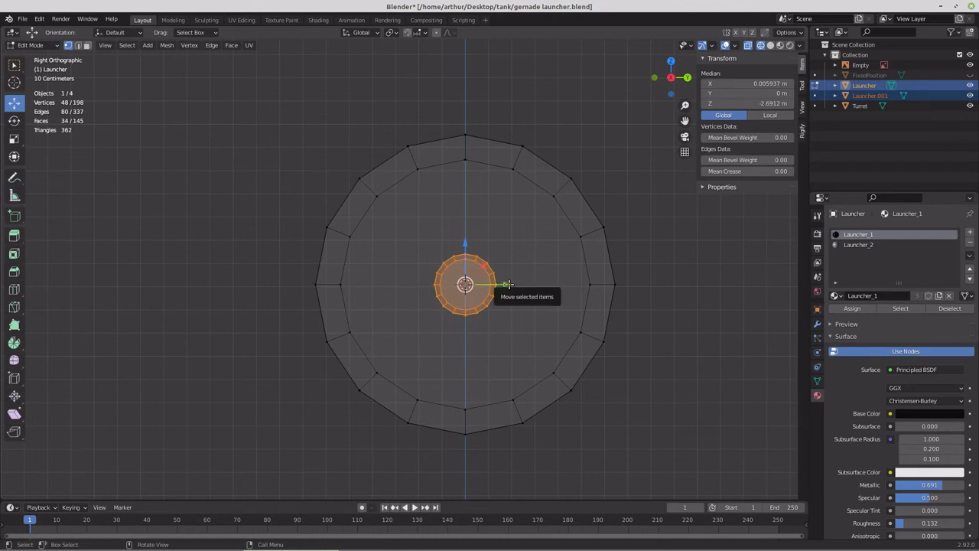
drag(508, 284, 375, 285)
Step: Duplicate the small cylinder in place and rotate the copy 30° around the 3D cursor
key(shift+d)
right_click(376, 285)
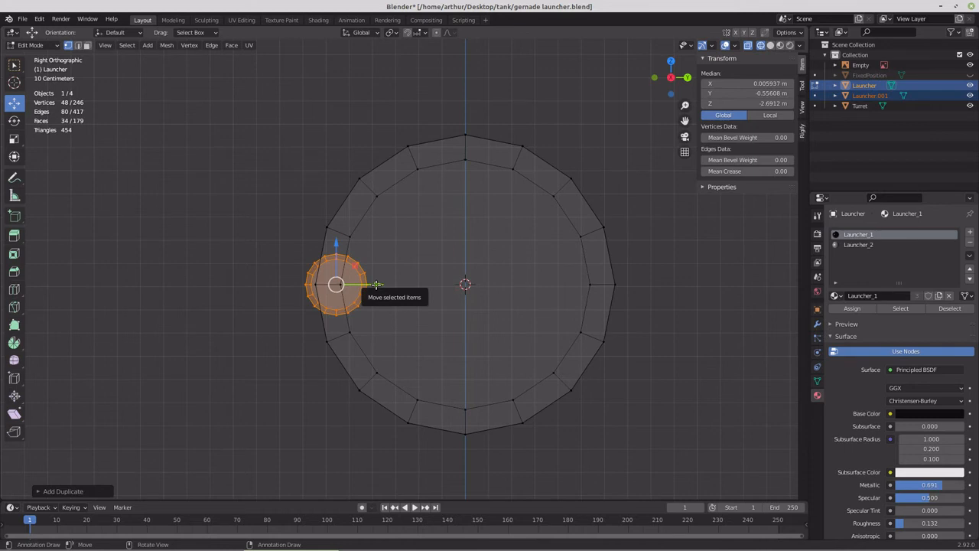
key(period)
click(494, 285)
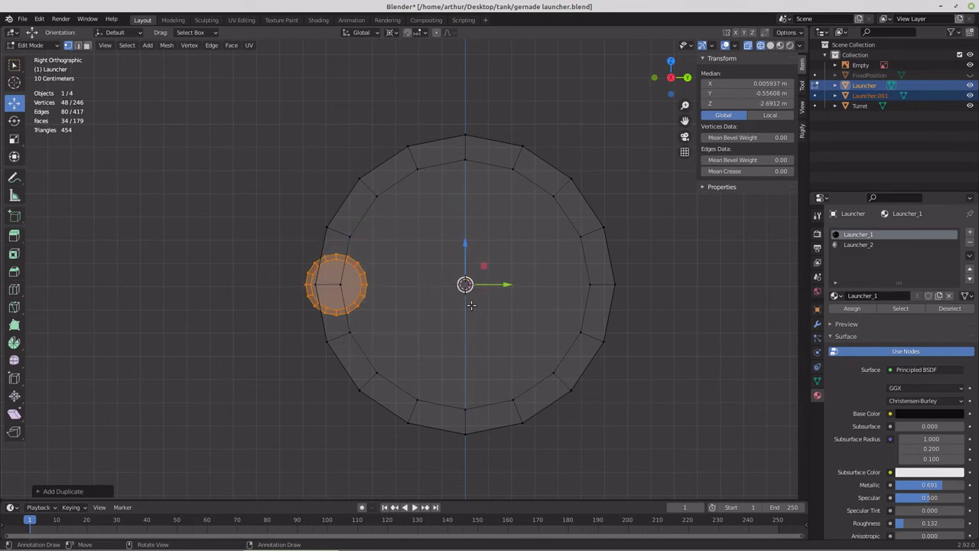
text(r)
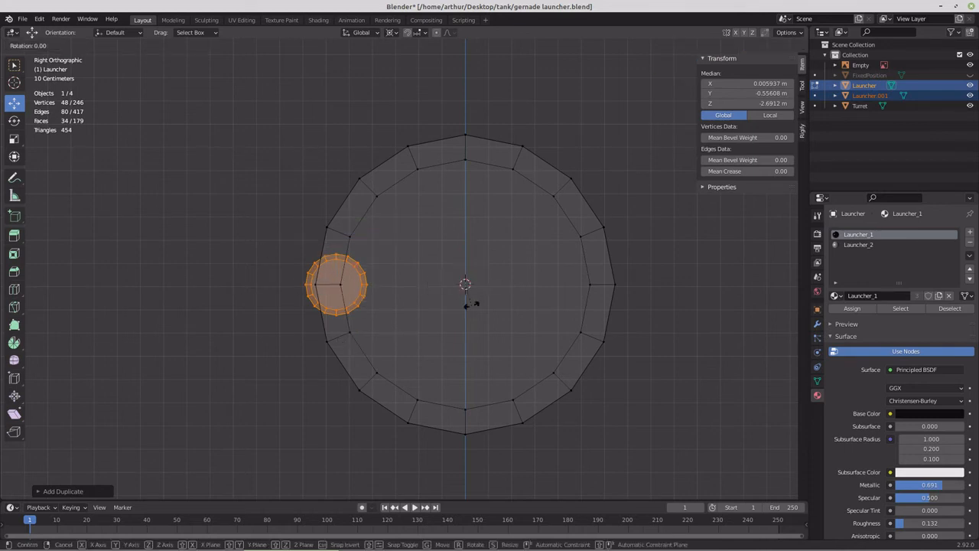
text(30)
key(Return)
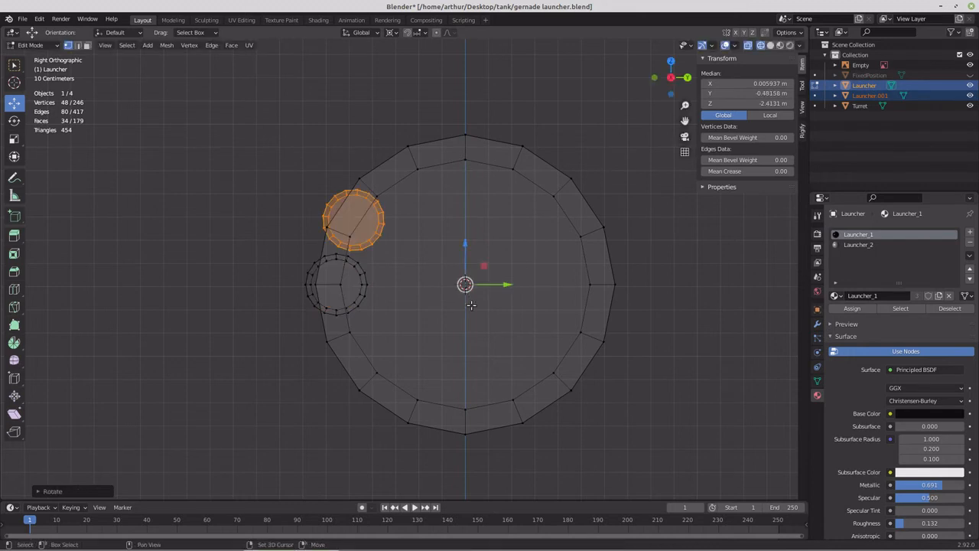
Step: Duplicate the rotated cylinder in place and rotate this copy -60° around the 3D cursor
key(shift+d)
right_click(472, 305)
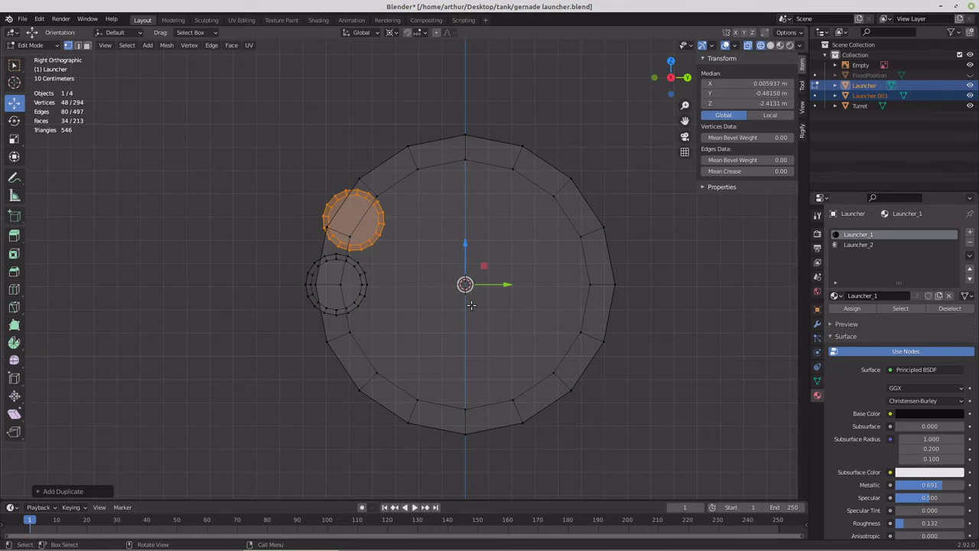
text(r)
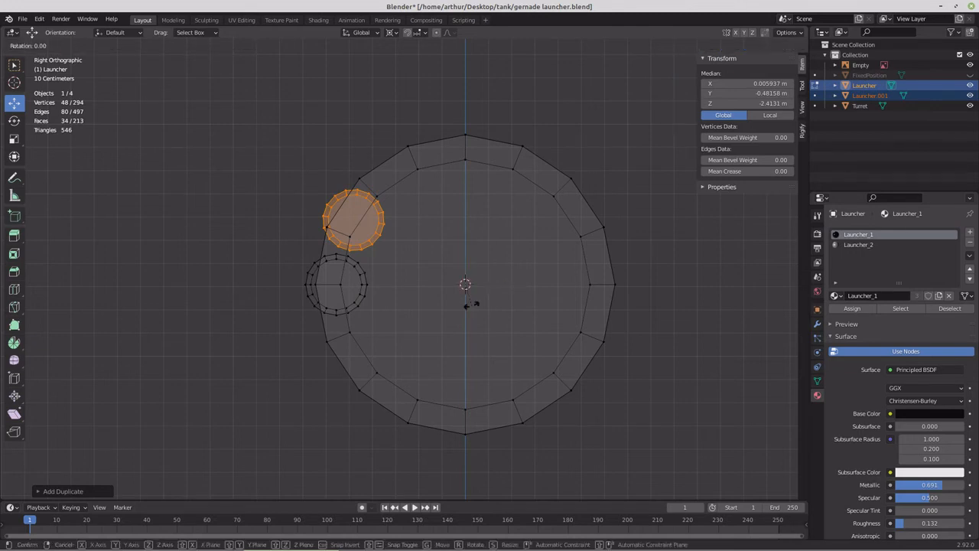
text(-60)
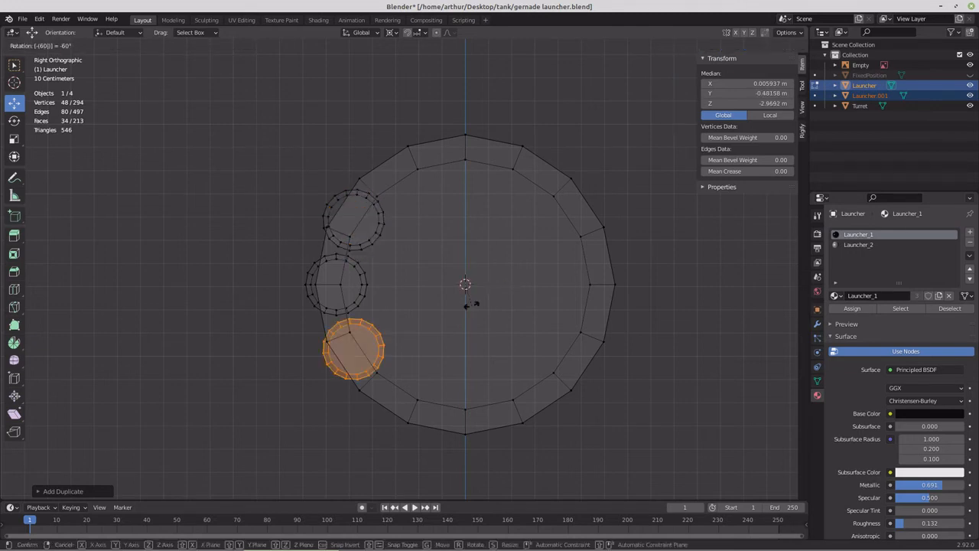
key(Return)
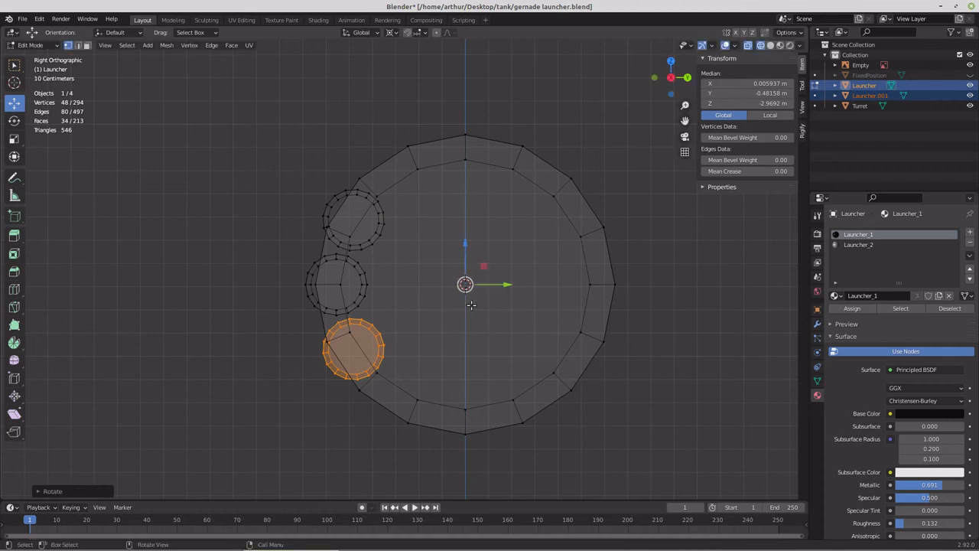
Step: Select both large end plates without the small cylinders and move them back up onto the gun at about Z -0.291 m
drag(445, 111, 632, 471)
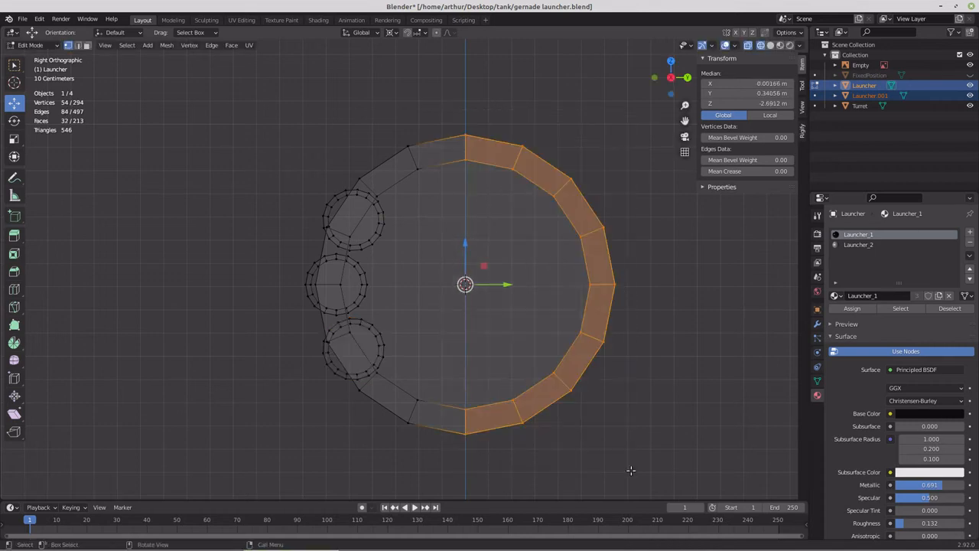
key(ctrl+KP_Add)
key(ctrl+KP_Add)
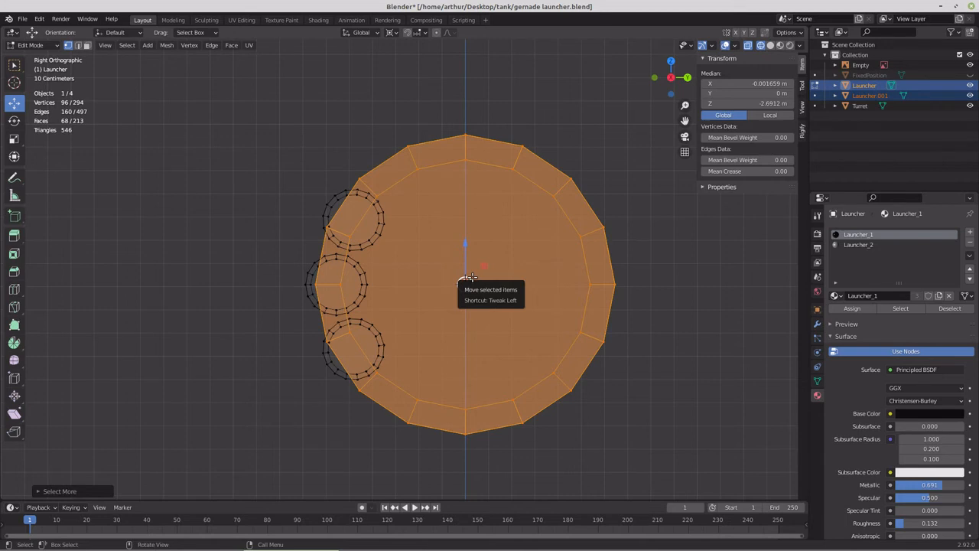
key(KP_1)
scroll(470, 278, down, 4)
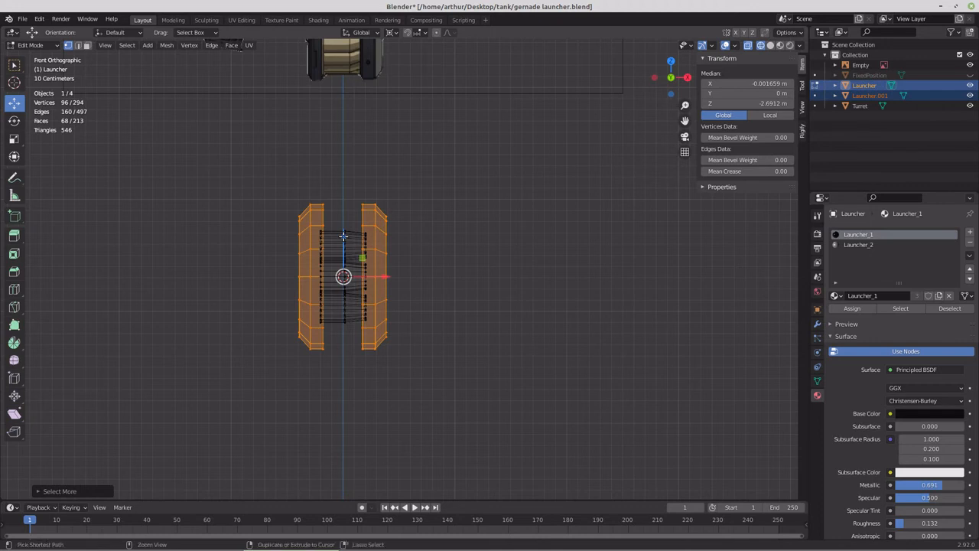
drag(343, 236, 348, 46)
scroll(364, 98, down, 3)
scroll(372, 135, down, 1)
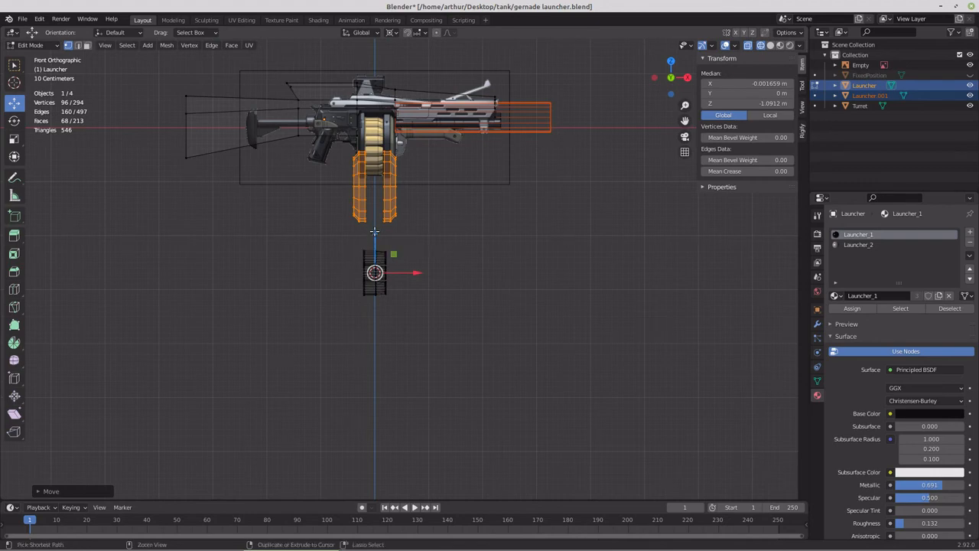
key(g)
key(z)
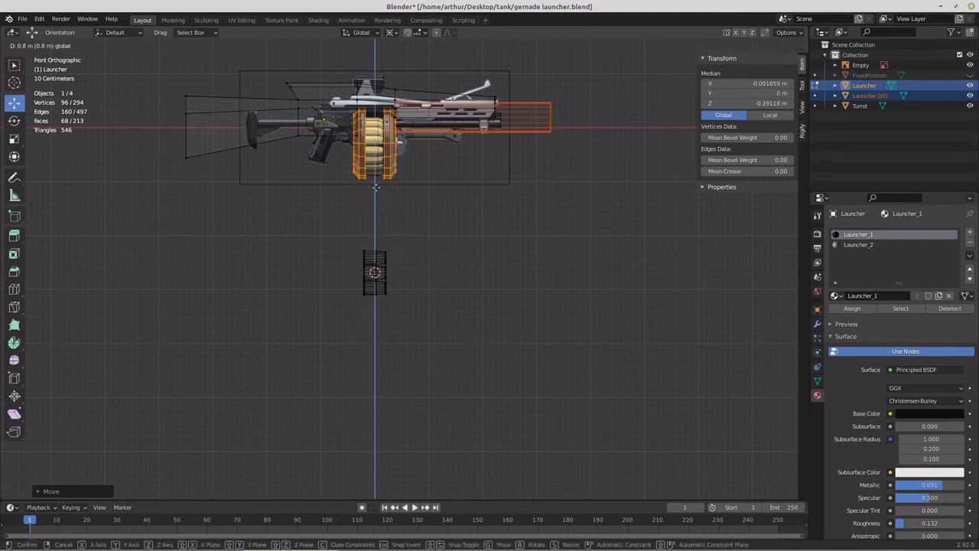
click(375, 188)
scroll(420, 302, up, 4)
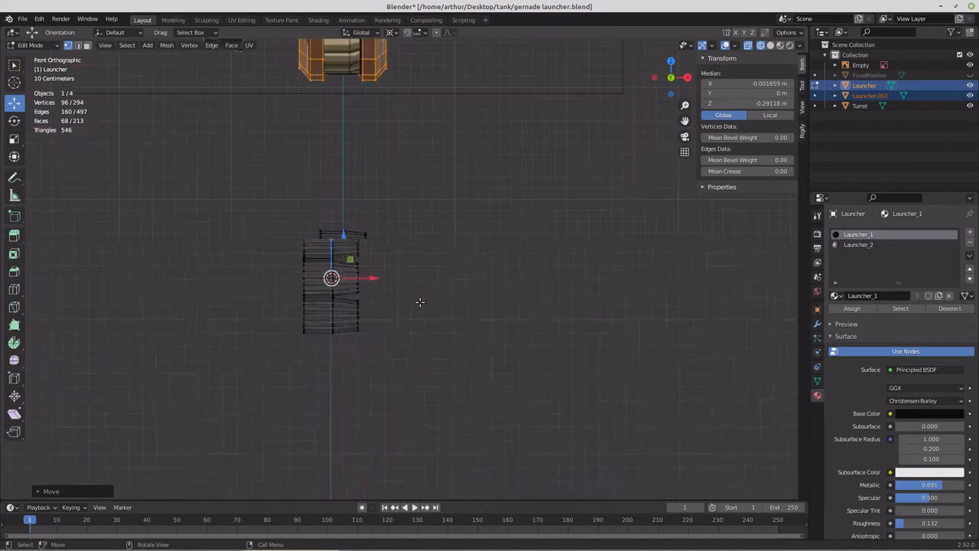
scroll(419, 303, up, 1)
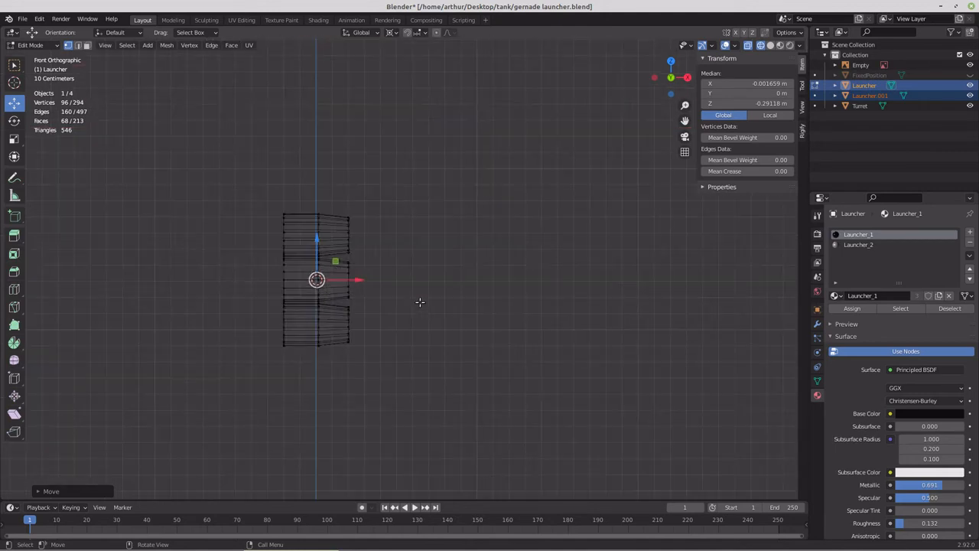
Step: Select all three small cylinders and scale them by about 1.126 around their individual origins so neighbouring rims touch
key(KP_3)
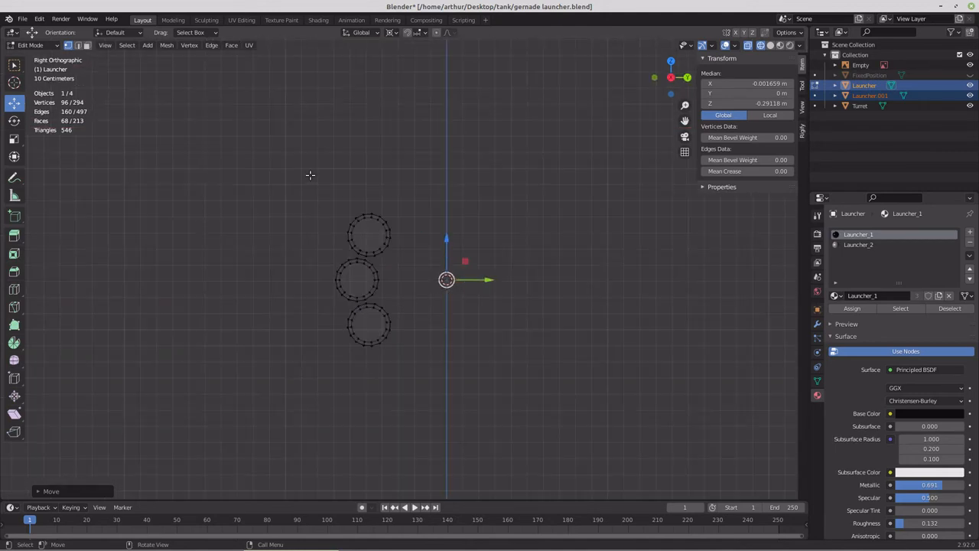
drag(307, 168, 420, 375)
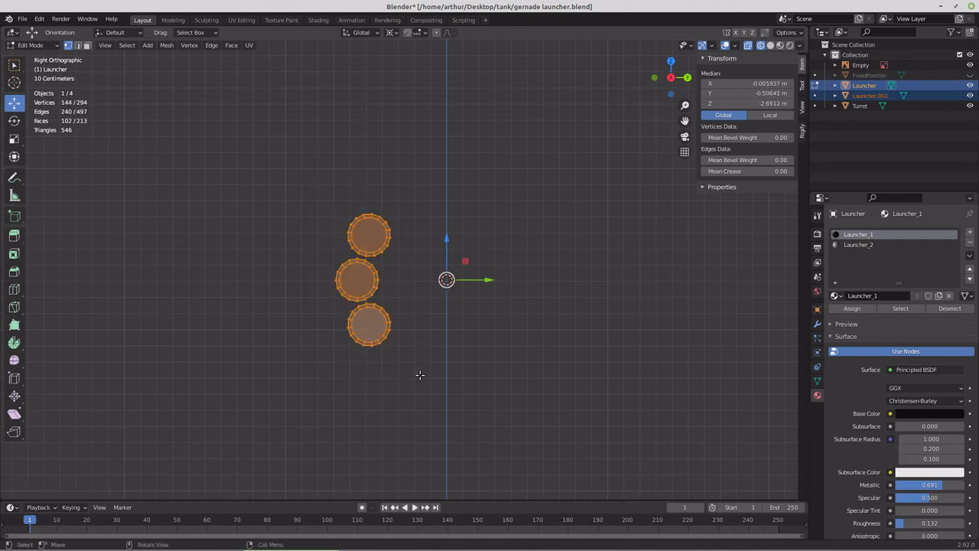
key(period)
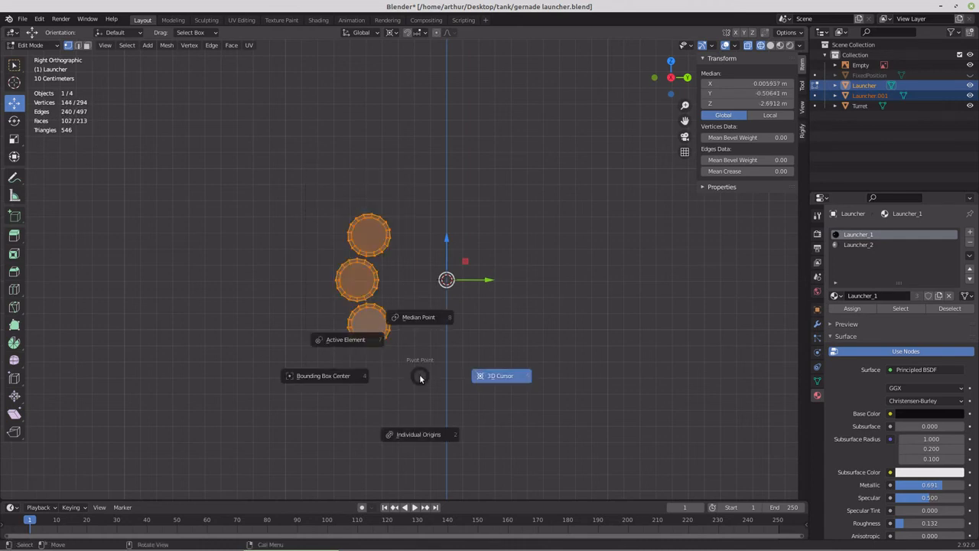
click(415, 436)
scroll(409, 395, up, 4)
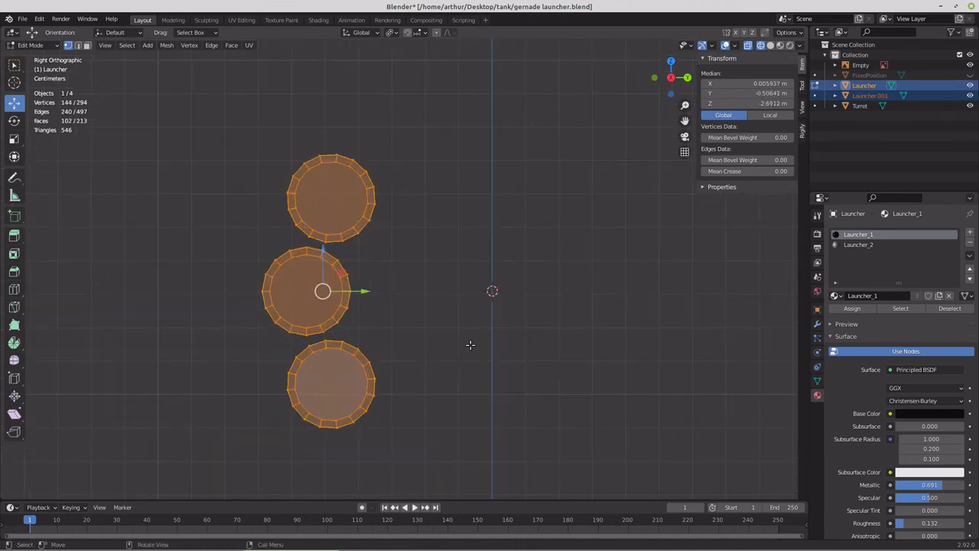
shift+middle_drag(471, 344, 562, 301)
scroll(516, 361, up, 2)
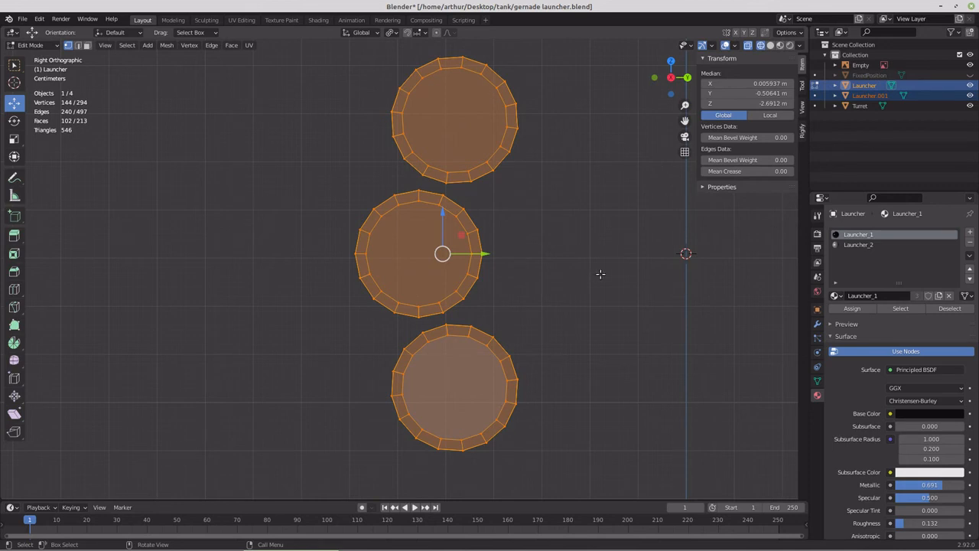
key(period)
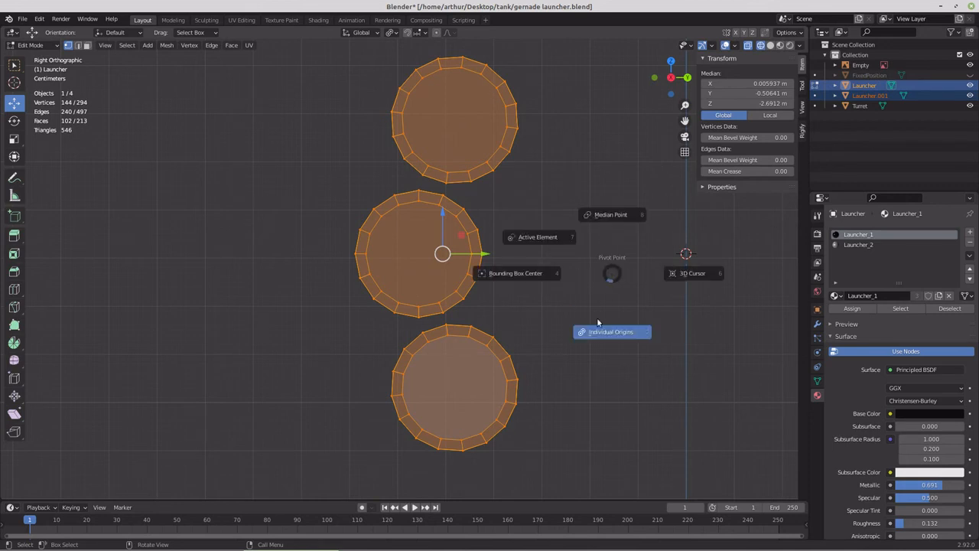
click(600, 334)
key(s)
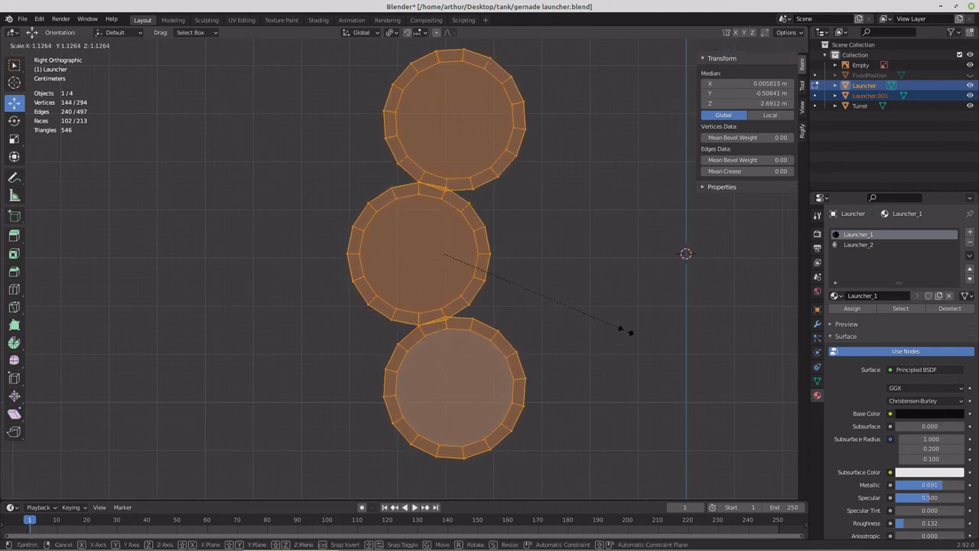
click(626, 330)
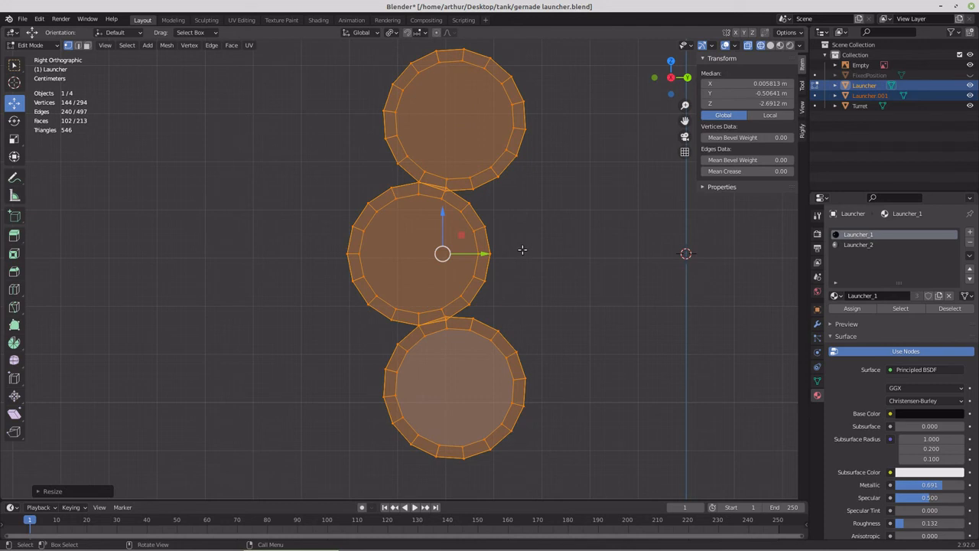
Step: Merge at center the overlapping middle-ring vertices where the upper and middle small cylinders touch
middle_drag(517, 249, 564, 271)
click(749, 48)
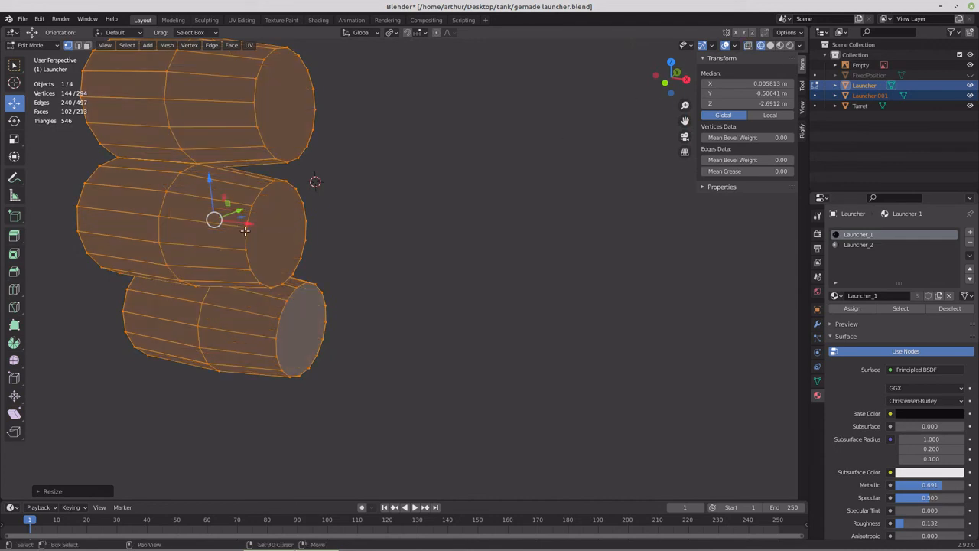
shift+middle_drag(240, 230, 415, 291)
scroll(421, 295, up, 3)
scroll(427, 300, up, 5)
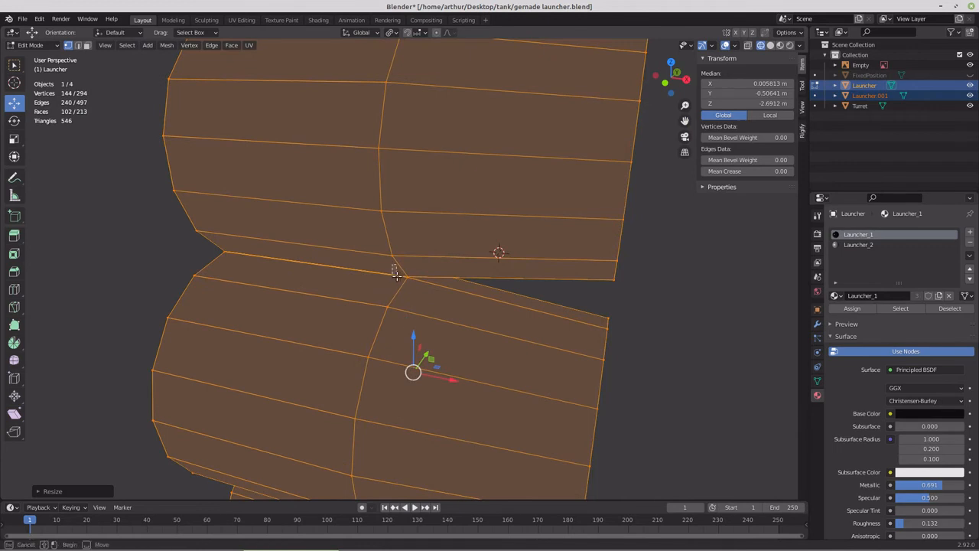
click(408, 277)
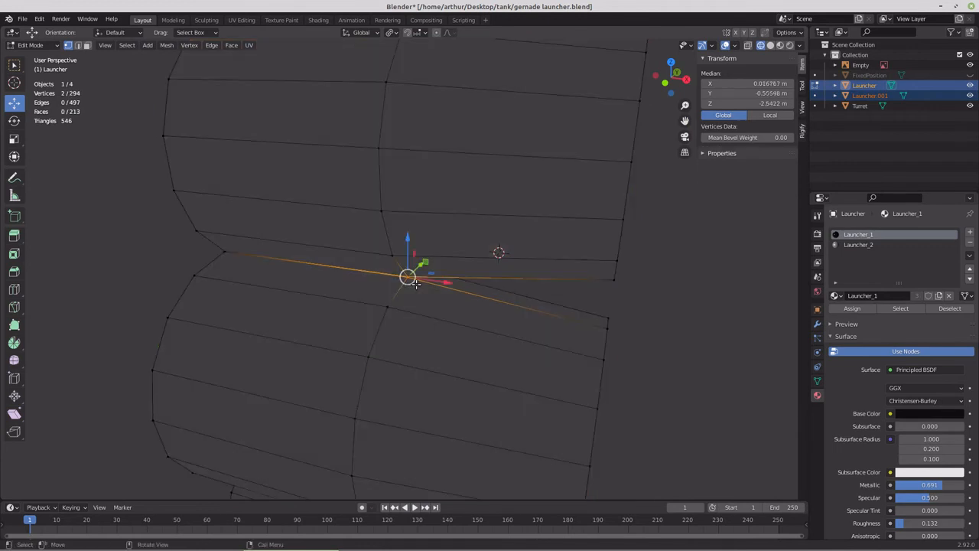
key(m)
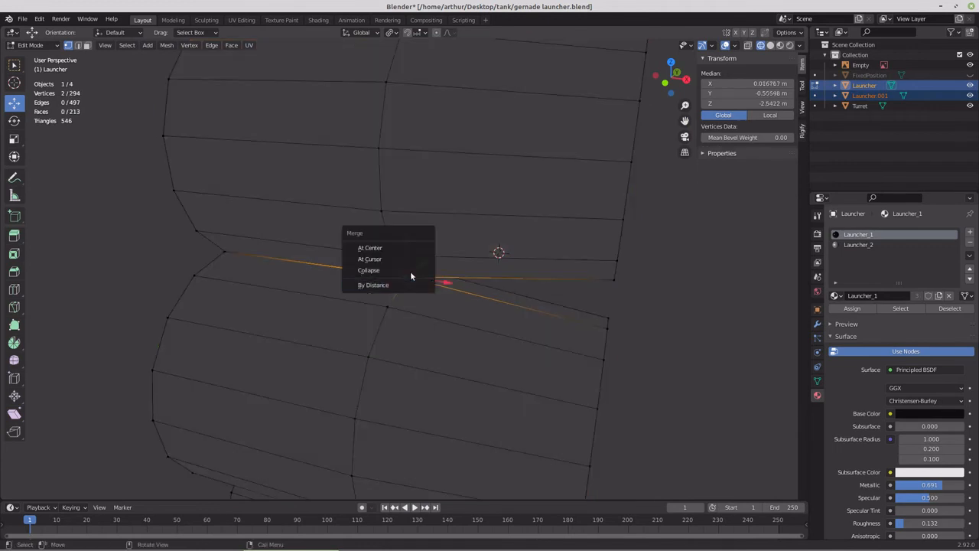
click(405, 249)
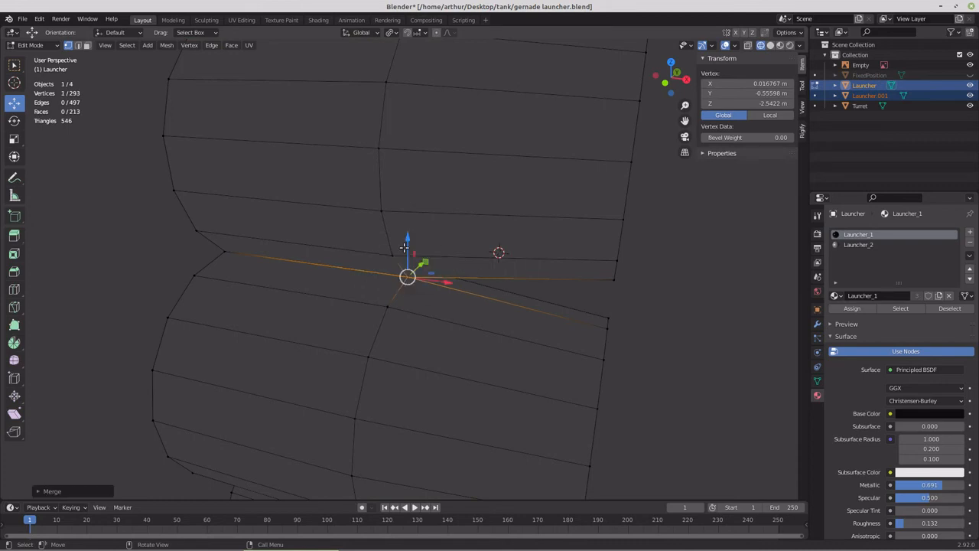
Step: Merge at center the overlapping vertices at the wide back end where the upper and middle cylinders touch
shift+click(224, 252)
middle_drag(229, 255, 321, 248)
scroll(320, 248, down, 4)
middle_drag(235, 288, 260, 298)
key(m)
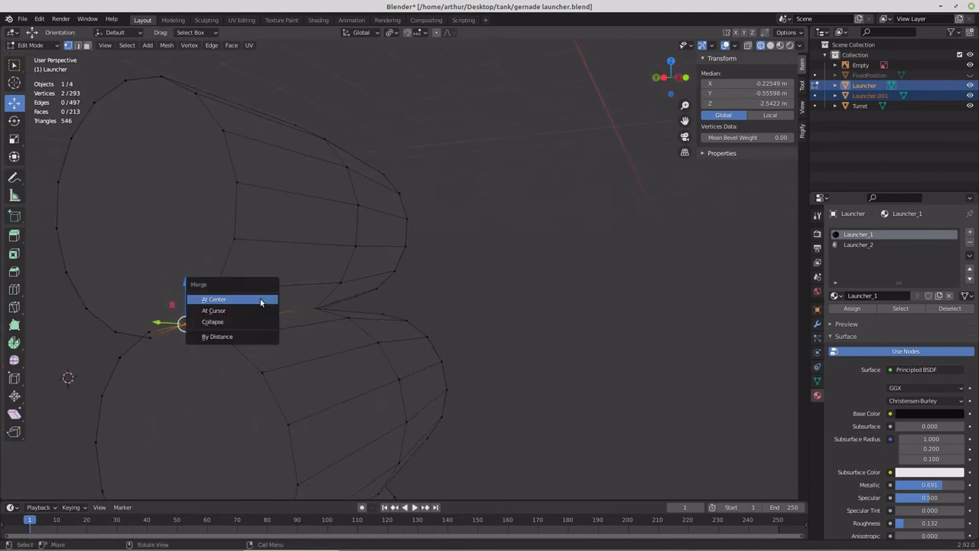
click(260, 299)
Step: Merge at center the overlapping middle-ring vertices where the middle and lower small cylinders touch
middle_drag(316, 350, 380, 433)
middle_drag(427, 463, 432, 314)
scroll(432, 314, up, 2)
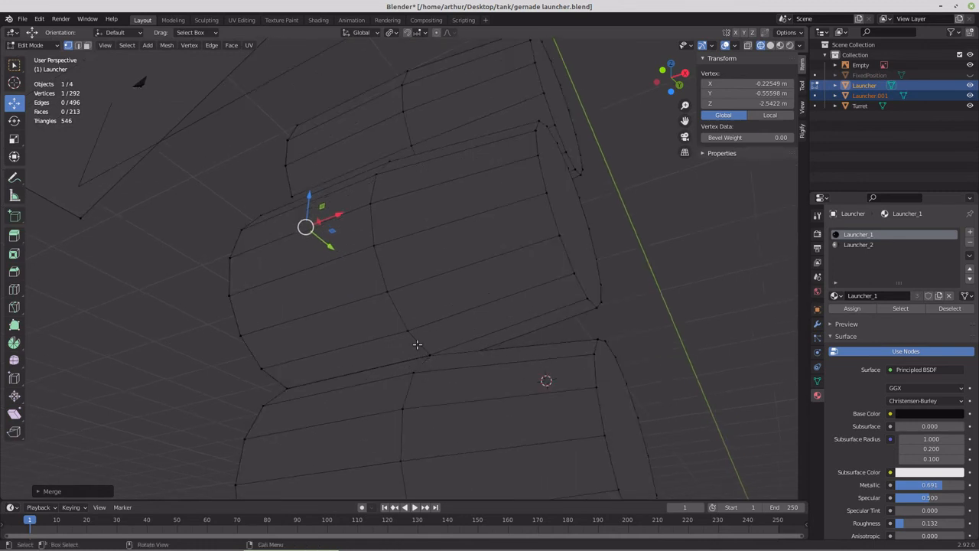
shift+click(432, 359)
key(m)
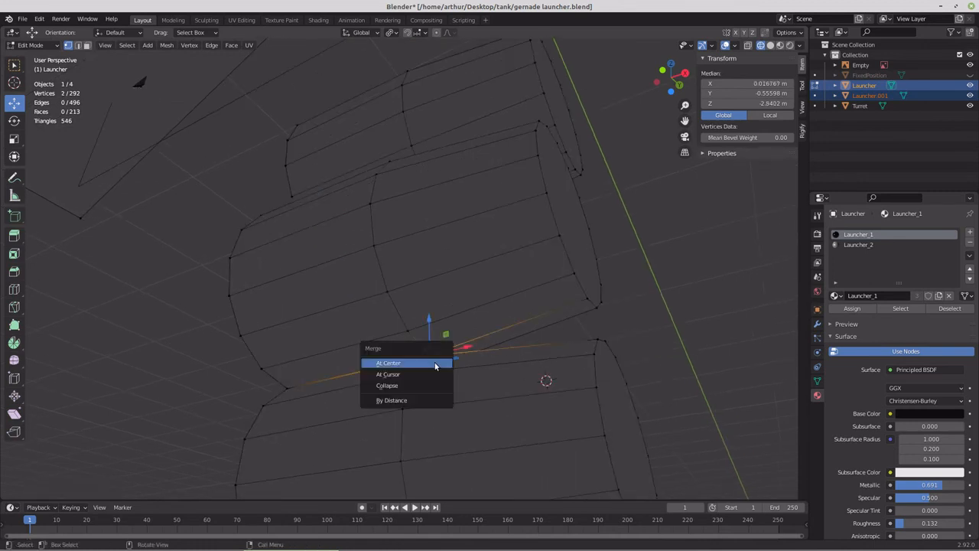
click(434, 363)
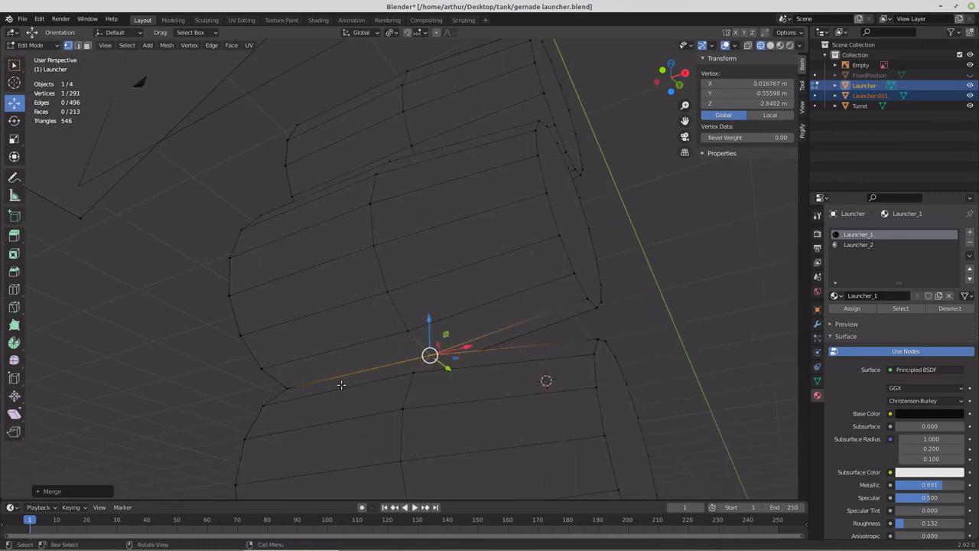
Step: Merge at center the overlapping back-end vertices where the middle and lower small cylinders touch
click(287, 390)
middle_drag(286, 390, 423, 430)
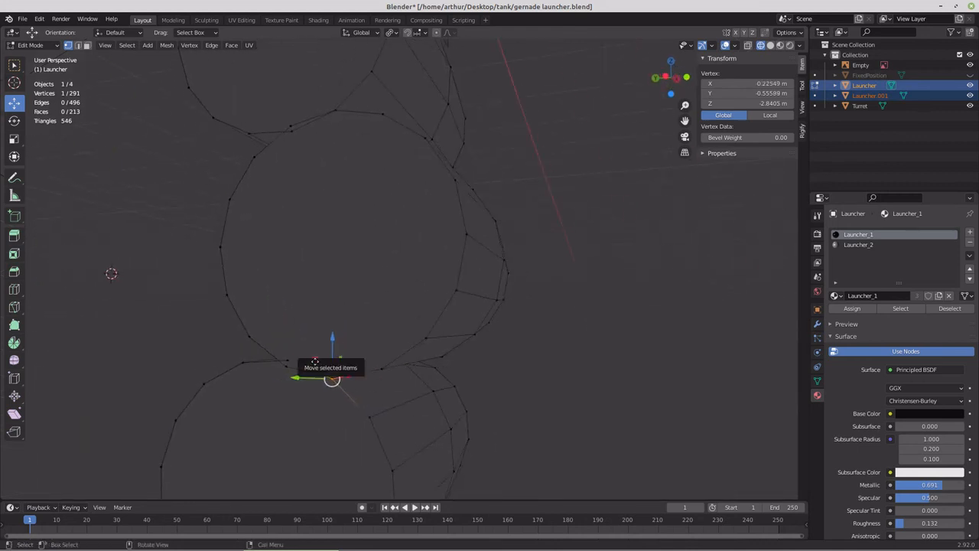
drag(313, 357, 332, 394)
key(ctrl+z)
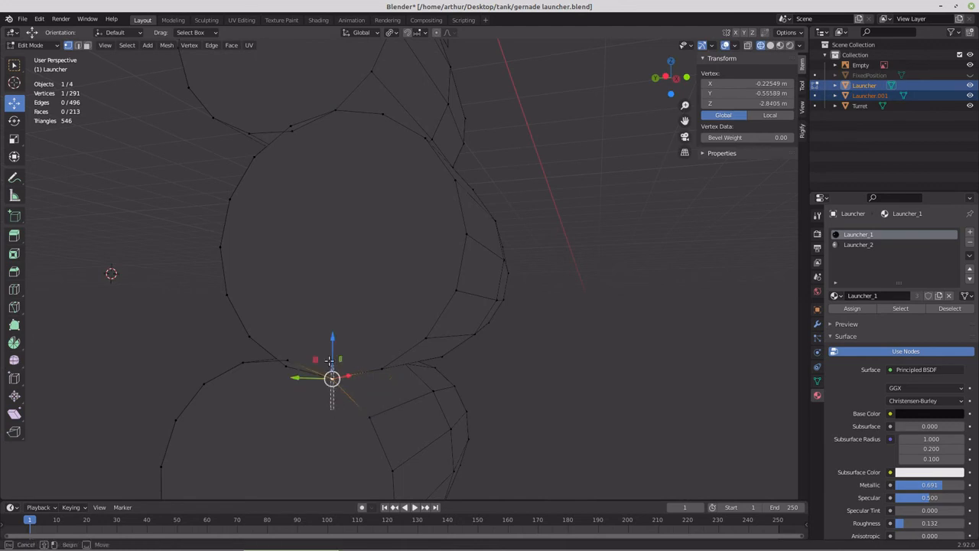
shift+click(325, 391)
key(m)
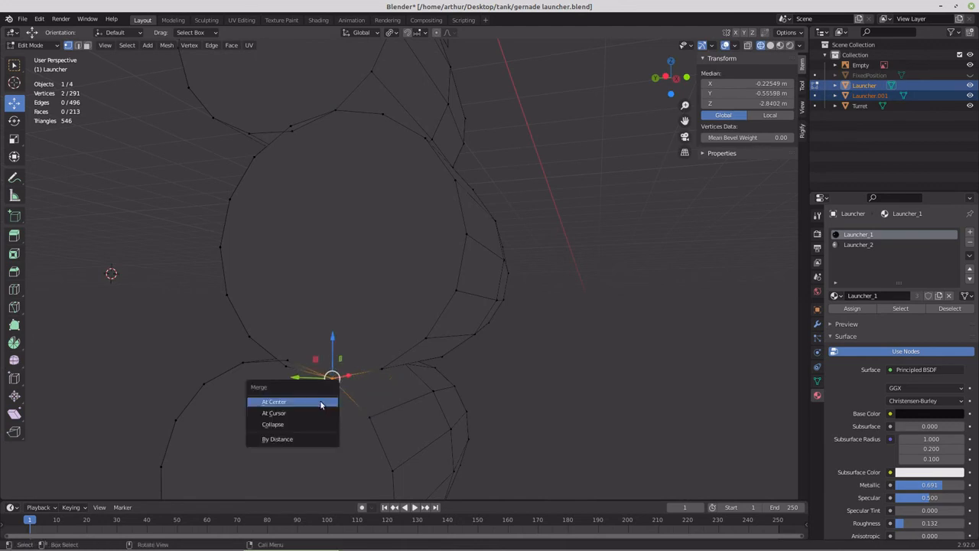
click(321, 404)
middle_drag(400, 400, 330, 396)
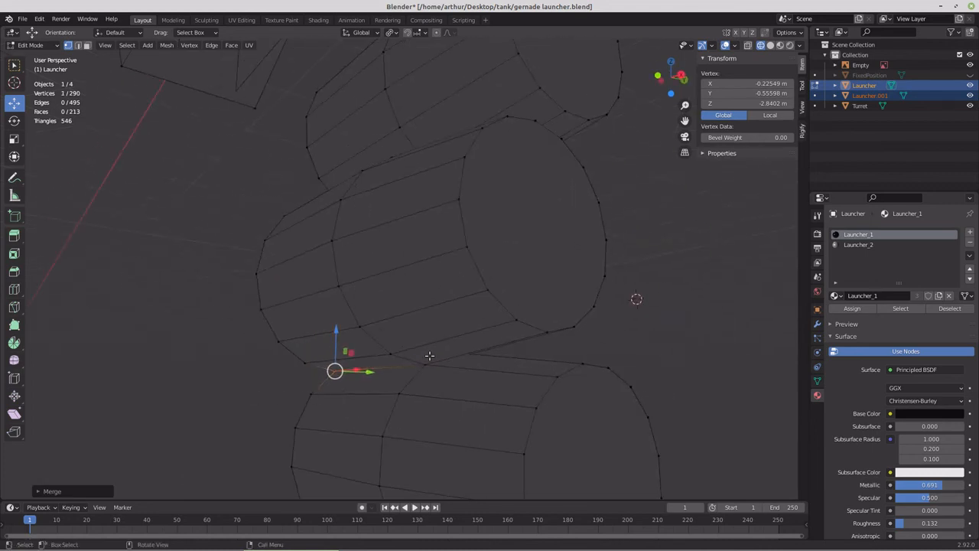
key(g)
key(x)
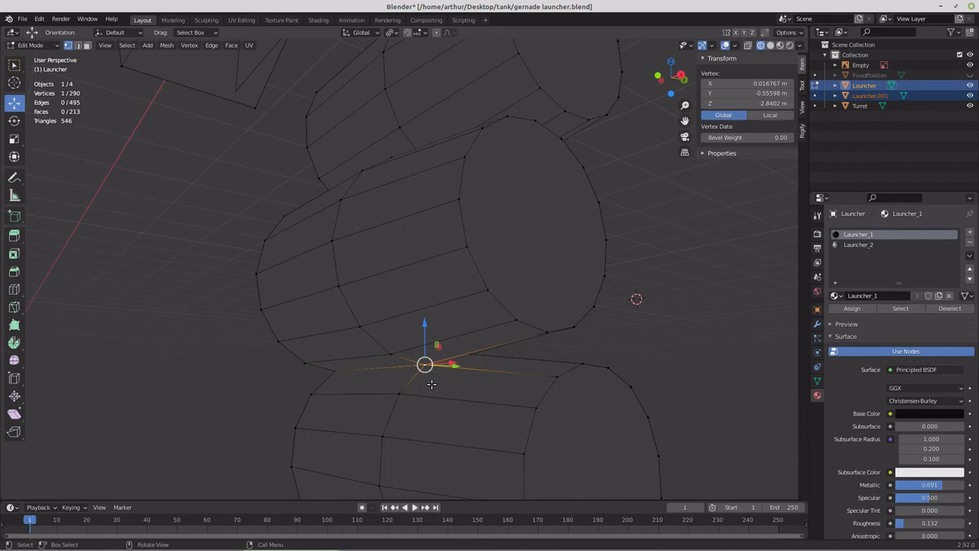
Step: Delete the vertices of the upper and lower cylinders and the middle cylinder's inner half with see-through circle selection, keeping only its outer half shell
key(KP_3)
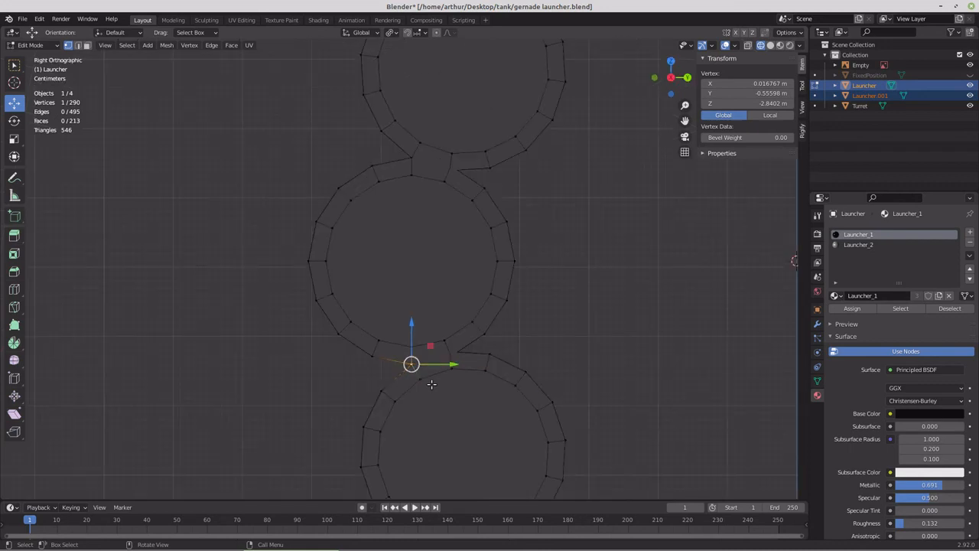
scroll(432, 384, down, 1)
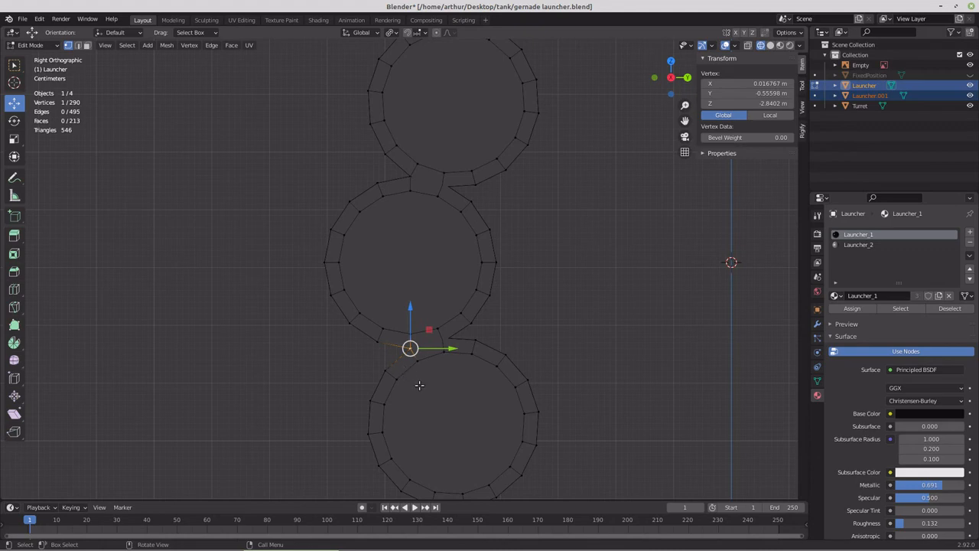
key(g)
key(o)
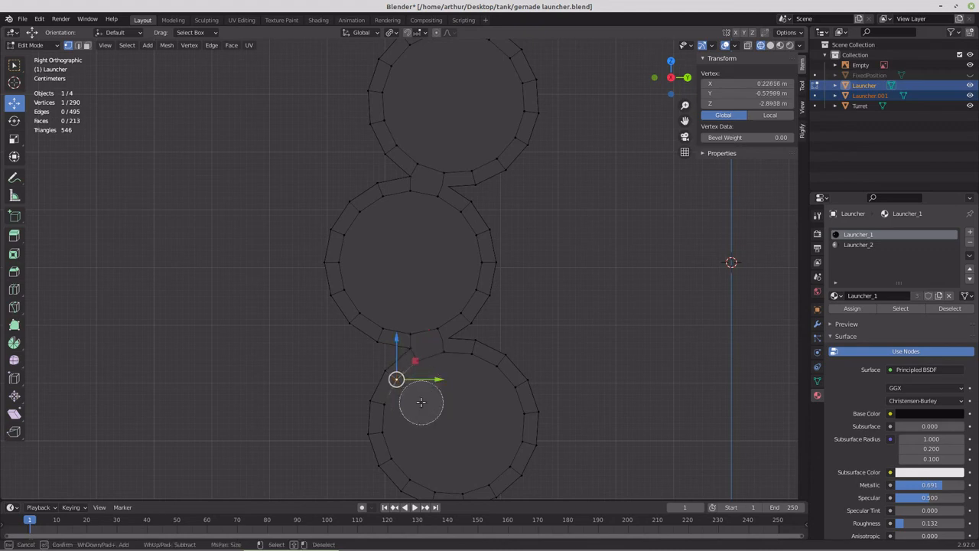
middle_drag(396, 378, 387, 393)
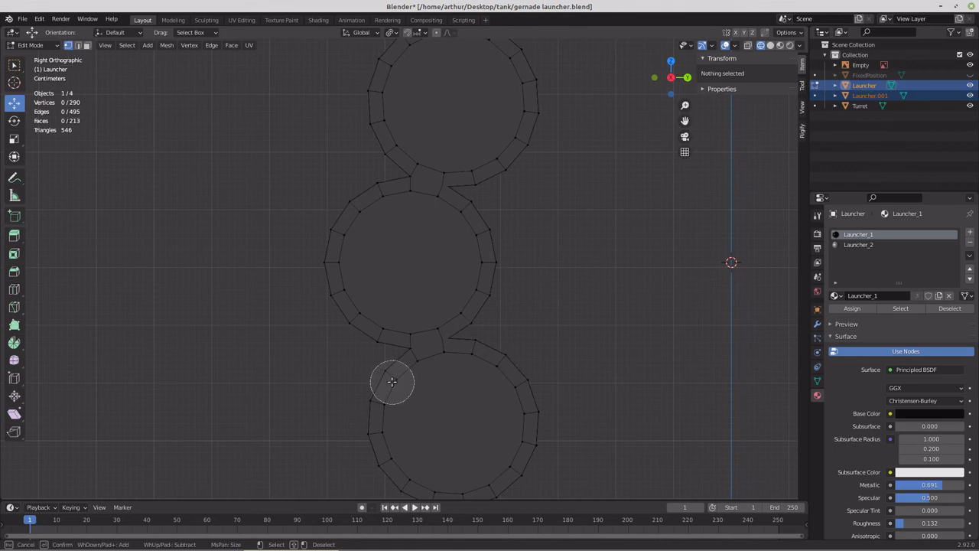
mouse_move(389, 381)
mouse_down()
mouse_move(385, 422)
mouse_move(470, 491)
mouse_move(523, 469)
mouse_move(529, 396)
mouse_move(500, 352)
mouse_move(464, 350)
mouse_move(430, 372)
mouse_move(483, 287)
mouse_move(485, 230)
mouse_move(451, 196)
mouse_move(444, 149)
mouse_move(433, 153)
mouse_move(467, 166)
mouse_move(516, 146)
mouse_move(452, 171)
mouse_move(533, 87)
mouse_up()
right_click(576, 135)
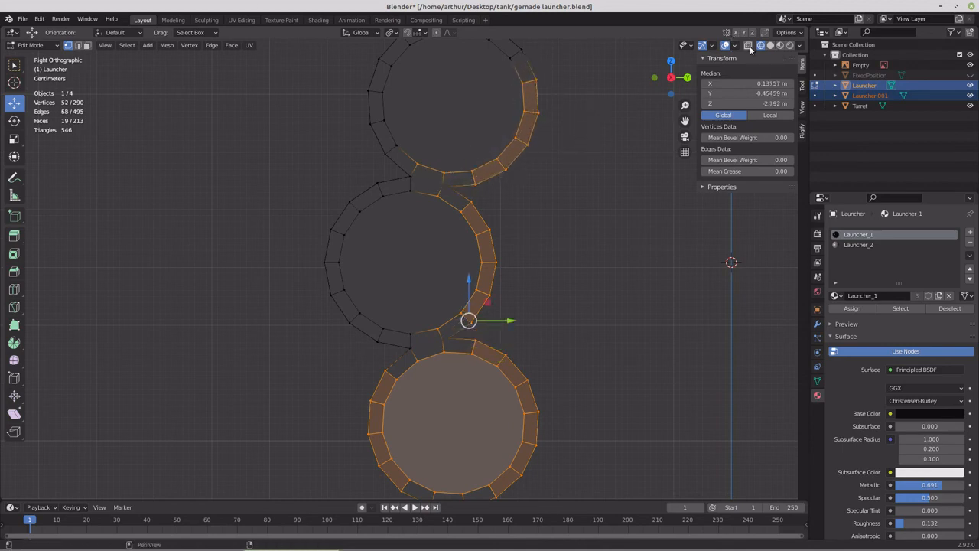
click(749, 45)
scroll(566, 172, down, 1)
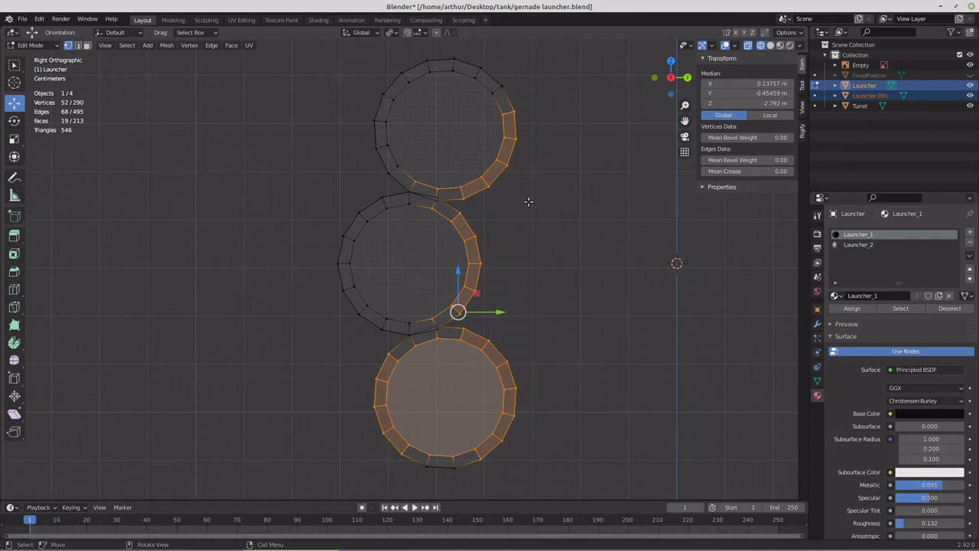
key(c)
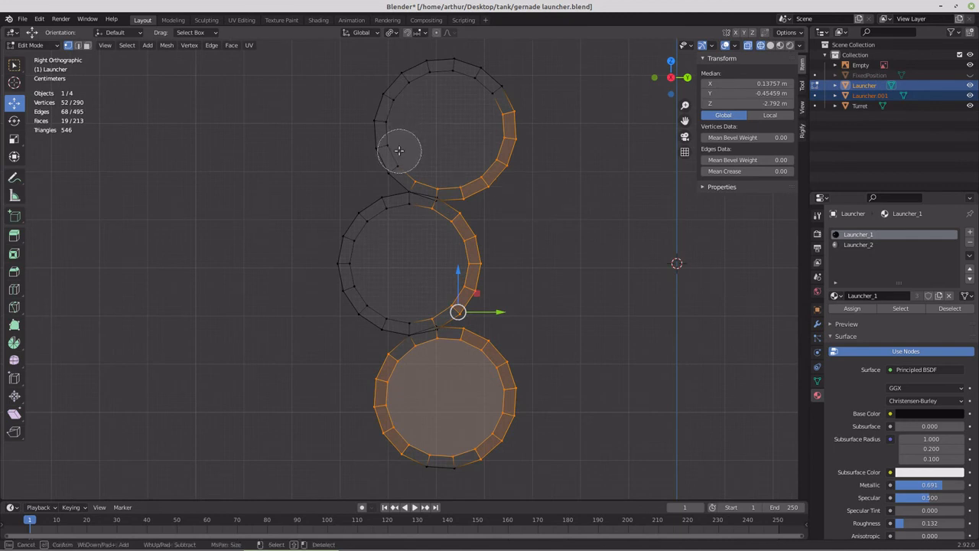
mouse_move(393, 159)
mouse_down()
mouse_move(390, 114)
mouse_move(433, 81)
mouse_move(474, 72)
mouse_move(510, 129)
mouse_move(483, 184)
mouse_move(467, 188)
mouse_move(450, 174)
mouse_move(447, 184)
mouse_move(468, 279)
mouse_move(465, 332)
mouse_up()
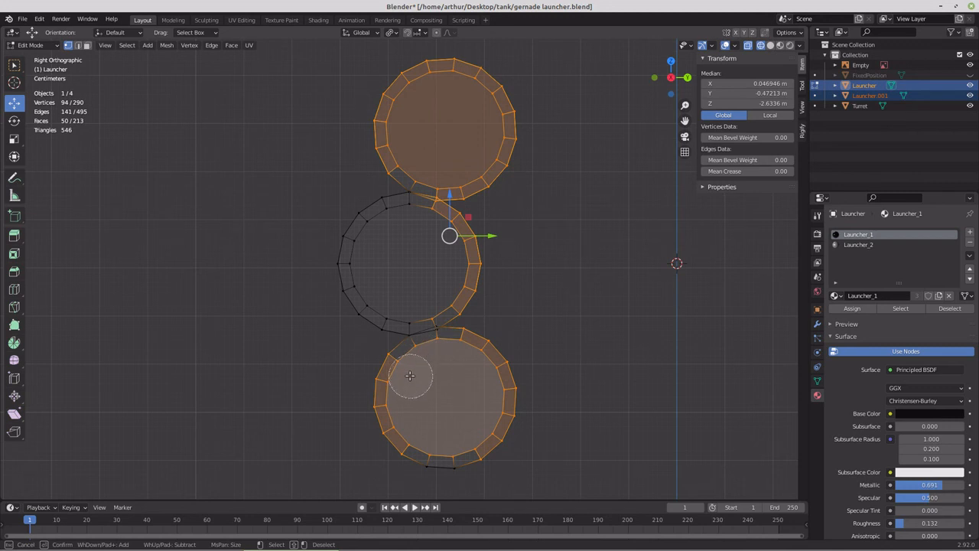
mouse_move(389, 374)
mouse_down()
mouse_move(372, 422)
mouse_move(427, 459)
mouse_move(479, 448)
mouse_move(518, 405)
mouse_move(498, 345)
mouse_move(459, 342)
mouse_move(447, 321)
mouse_up()
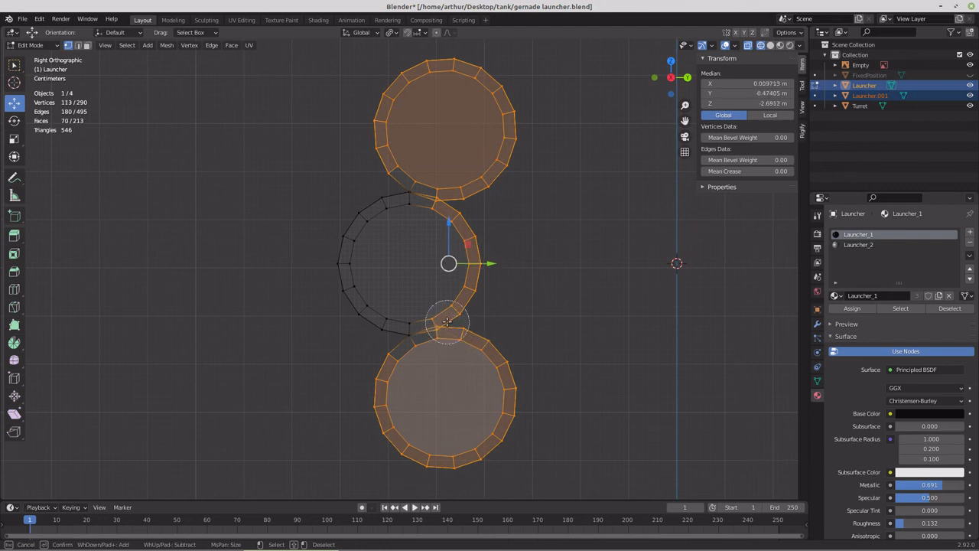
right_click(530, 308)
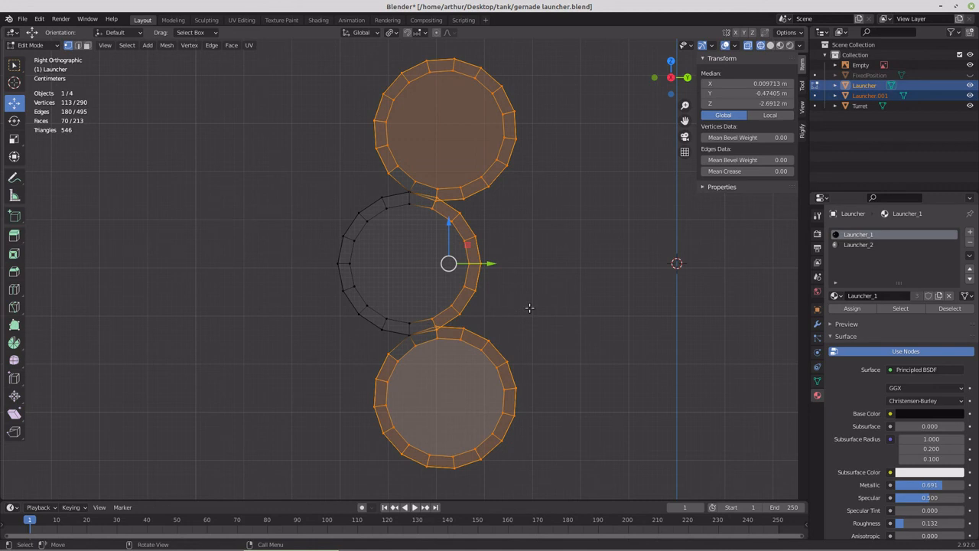
key(x)
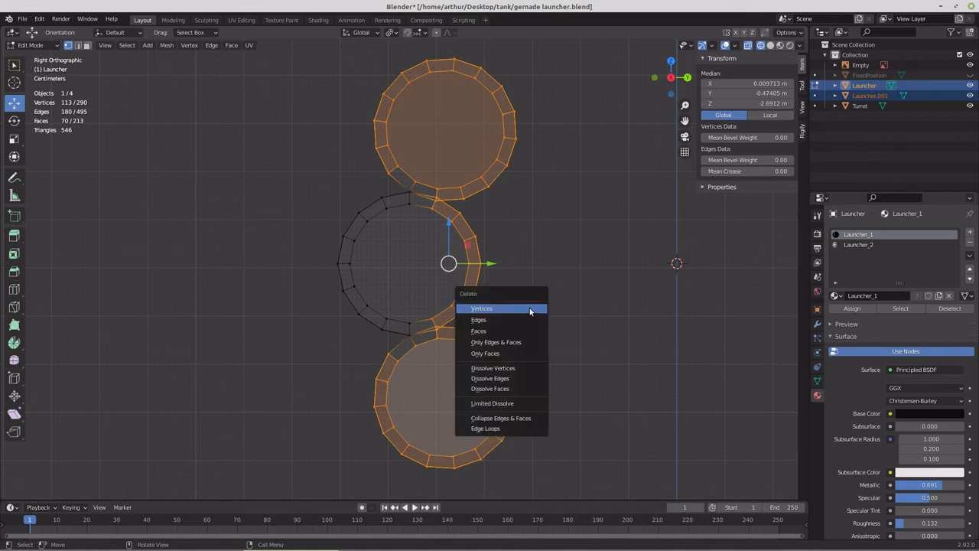
click(530, 309)
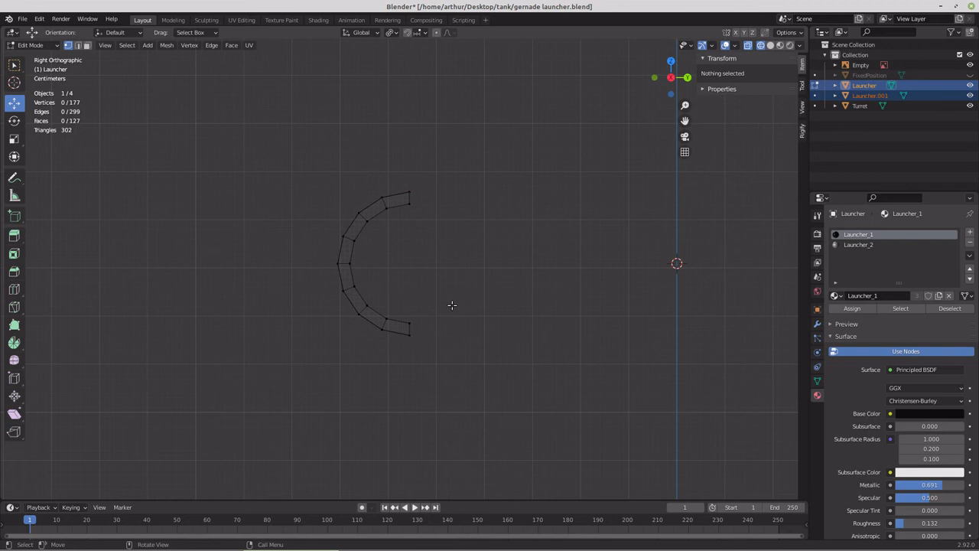
Step: Cap the shell's narrow end: snap the 3D cursor midway between its two end vertices, extrude the end arc in place and merge it at cursor
middle_drag(450, 305, 501, 311)
drag(496, 171, 533, 387)
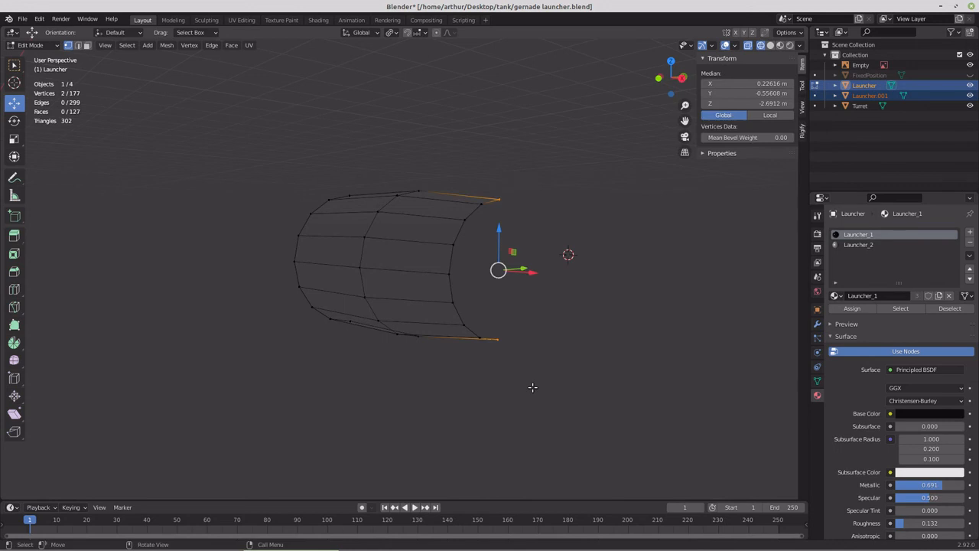
key(shift+s)
click(534, 447)
middle_drag(494, 309, 510, 311)
drag(455, 157, 581, 384)
key(e)
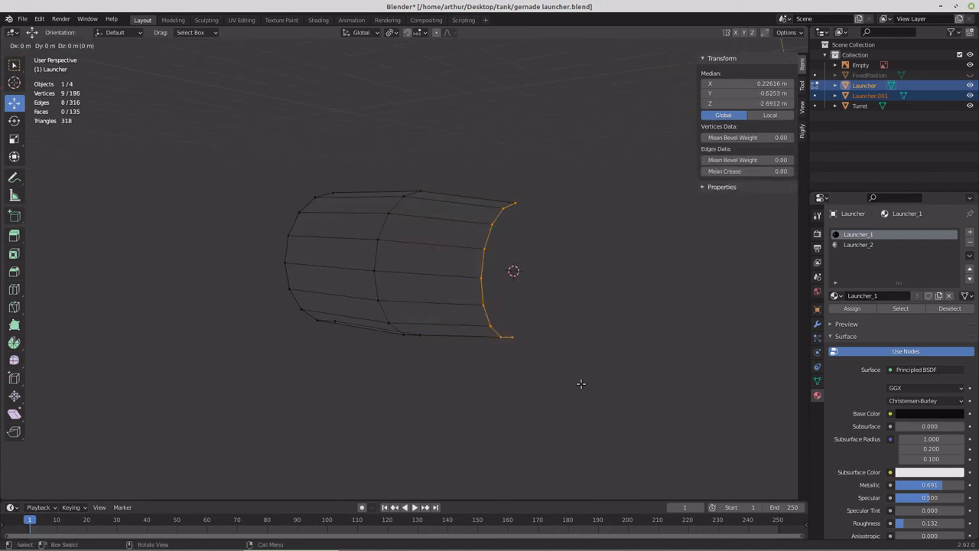
right_click(581, 385)
key(m)
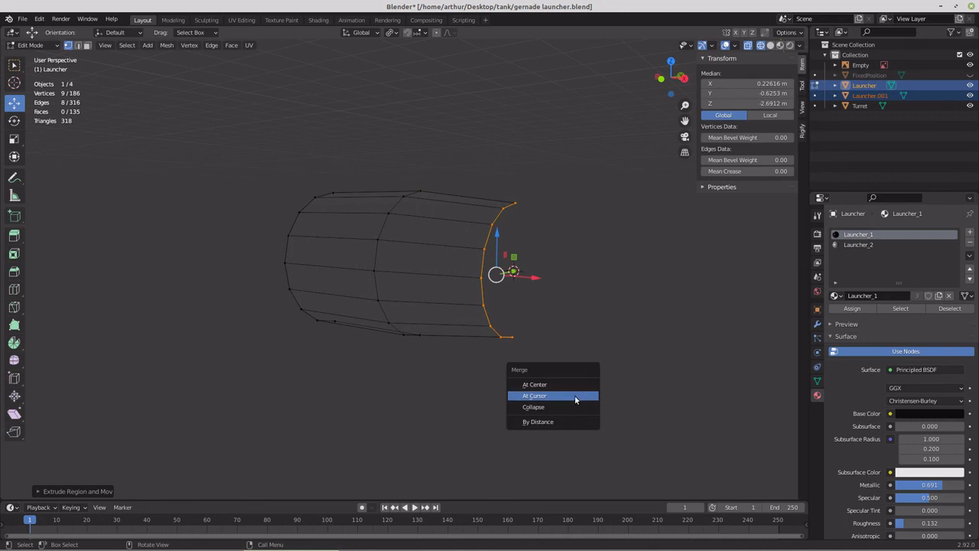
click(576, 395)
Step: Close the shell's wide end by snapping the 3D cursor between its two end vertices and merging the in-place extruded arc at cursor
middle_drag(345, 288, 467, 292)
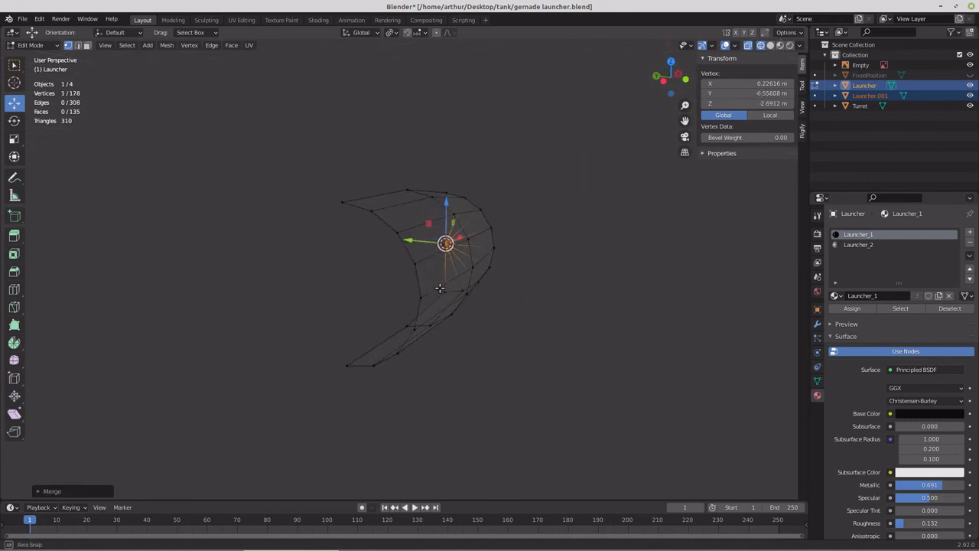
drag(281, 146, 356, 378)
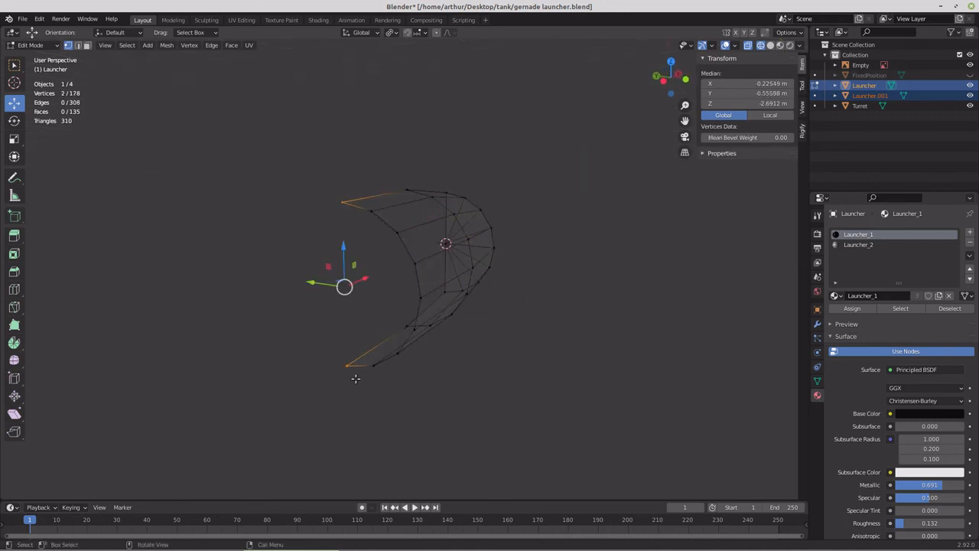
key(shift+s)
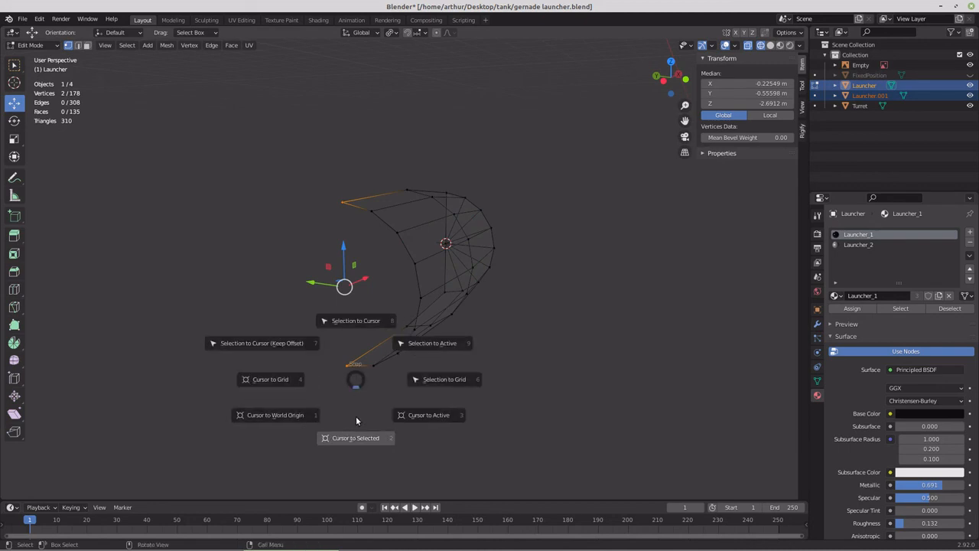
click(356, 438)
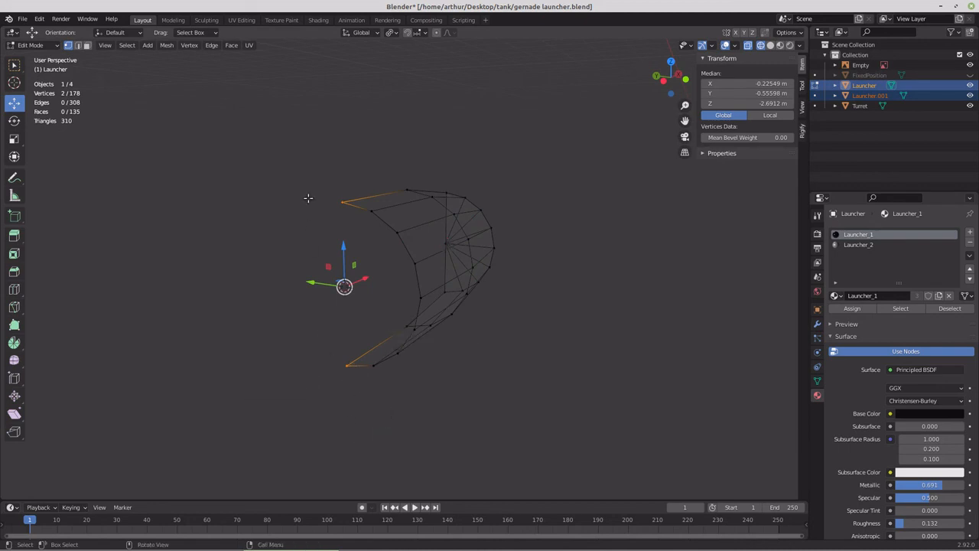
drag(304, 180, 415, 405)
mouse_move(415, 405)
middle_down()
mouse_move(448, 400)
mouse_move(410, 395)
middle_up()
drag(270, 144, 368, 378)
key(e)
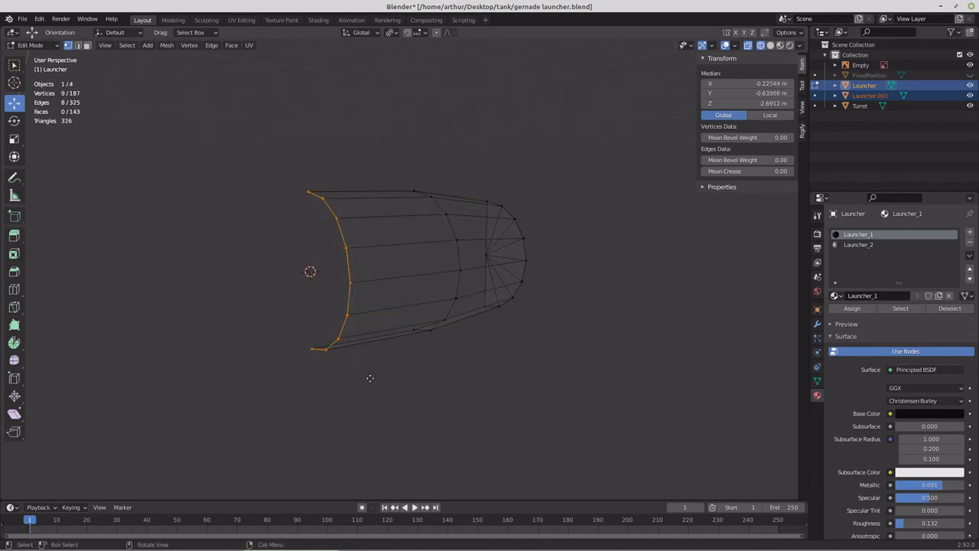
right_click(369, 378)
key(m)
click(369, 378)
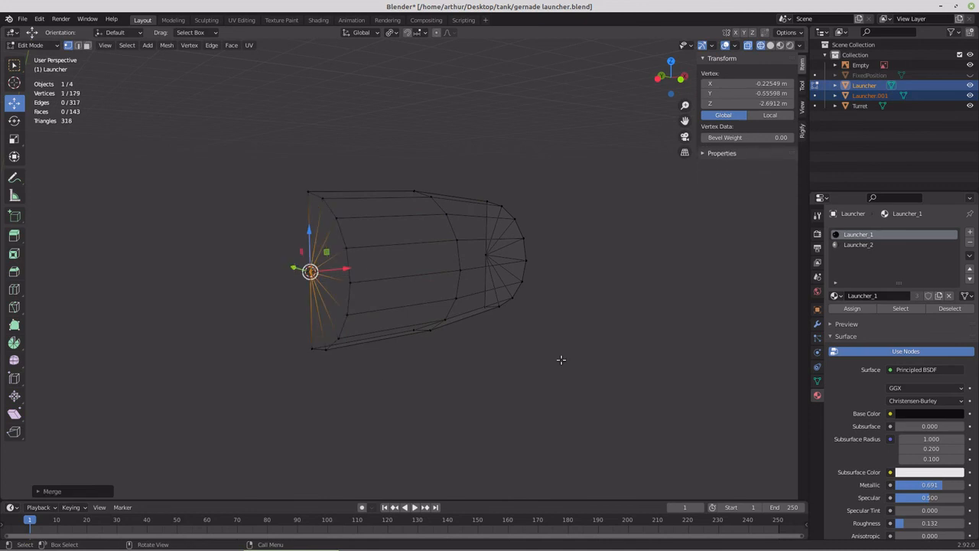
Step: In right orthographic view, set the 3D cursor's Y location to 0 m
key(KP_3)
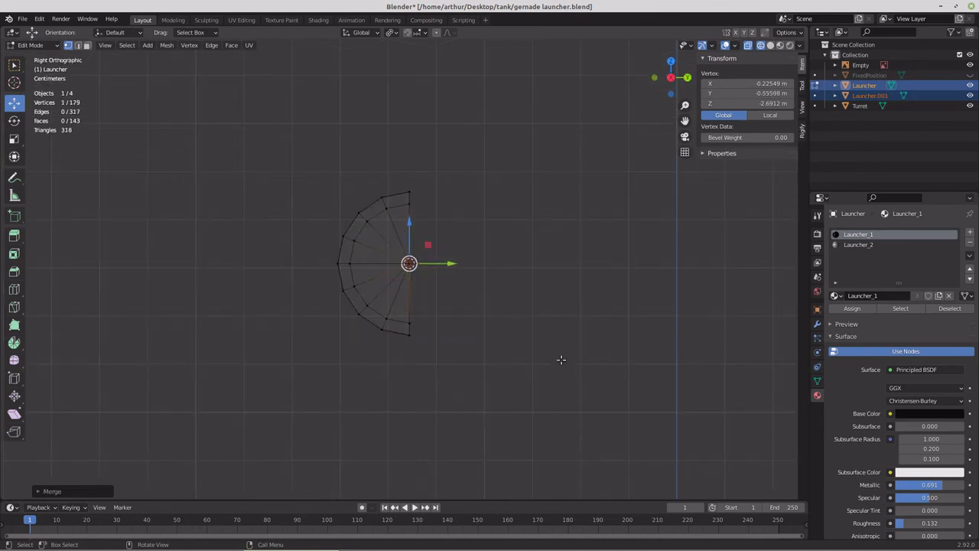
click(803, 110)
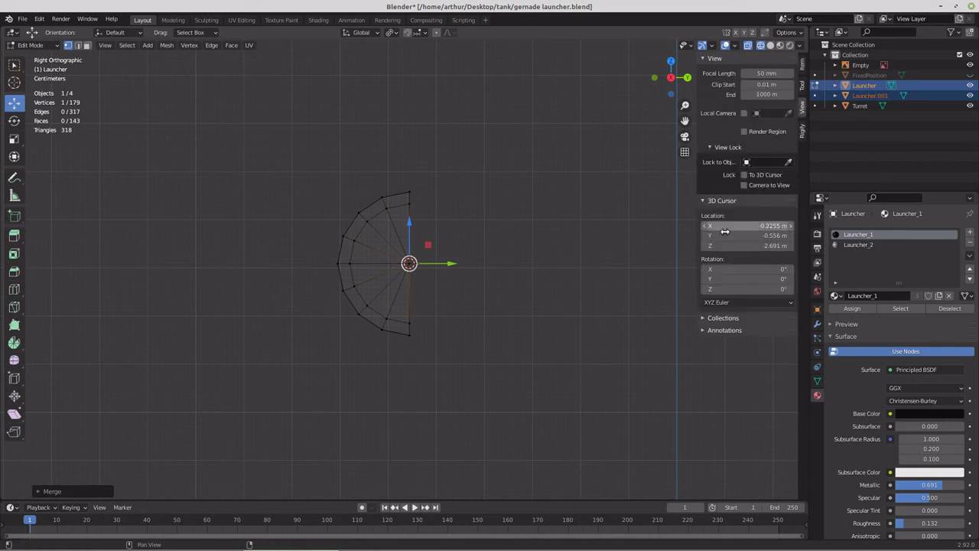
click(759, 237)
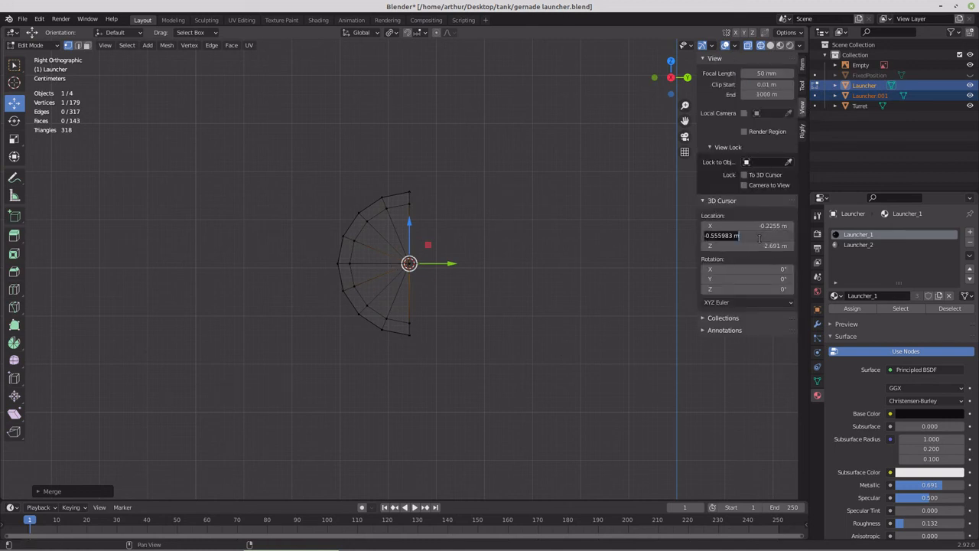
text(0)
key(Return)
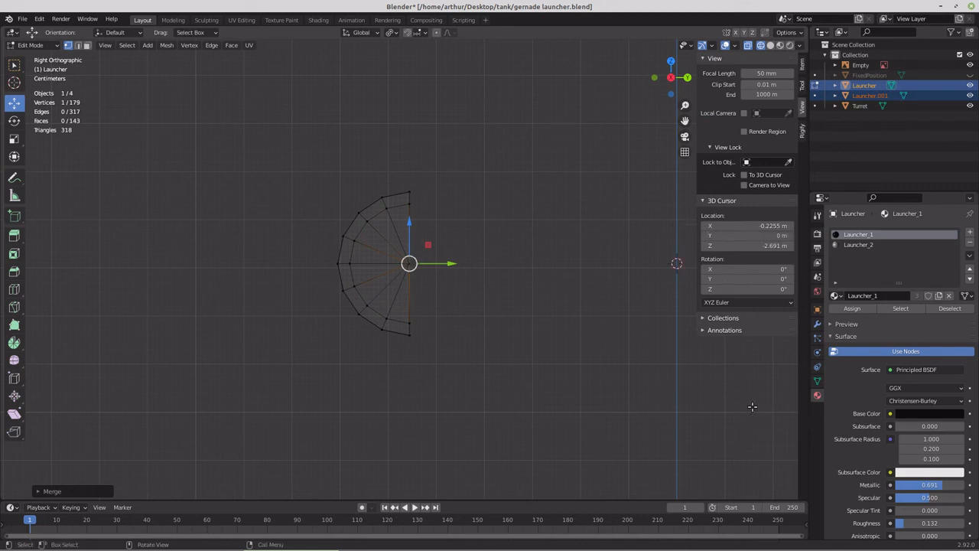
Step: Set the pivot point to the 3D cursor and duplicate the capped half-cylinder shell, rotating the copy 30° around it
scroll(632, 383, down, 3)
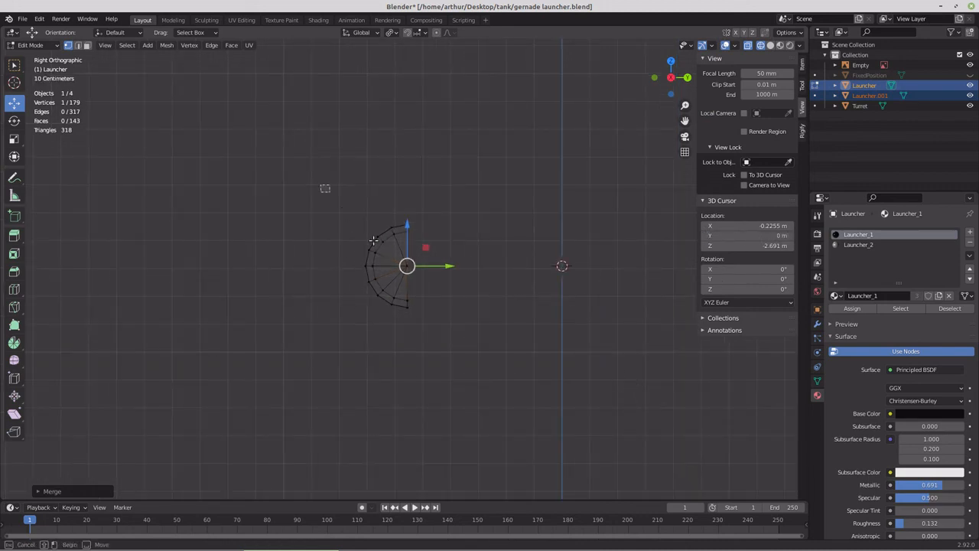
drag(320, 184, 448, 341)
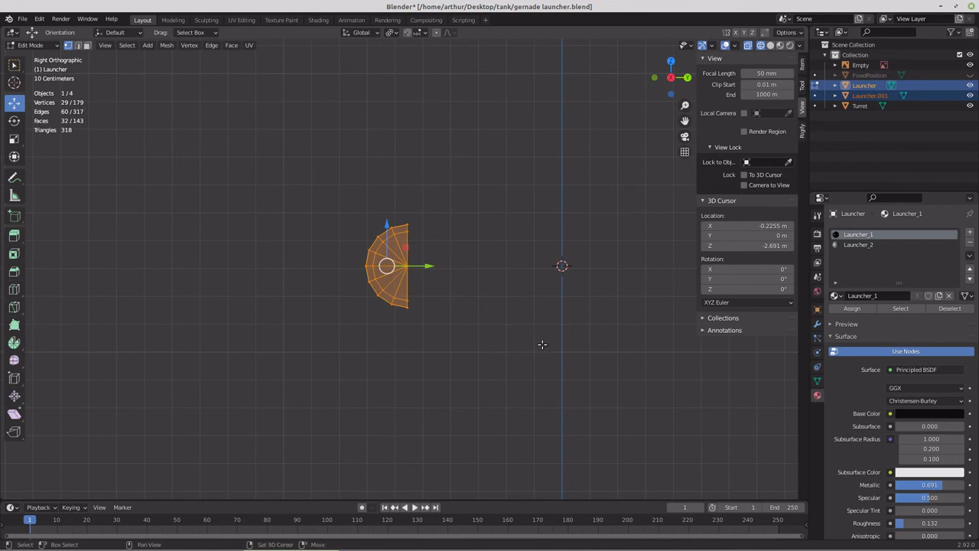
shift+middle_drag(542, 344, 399, 335)
key(period)
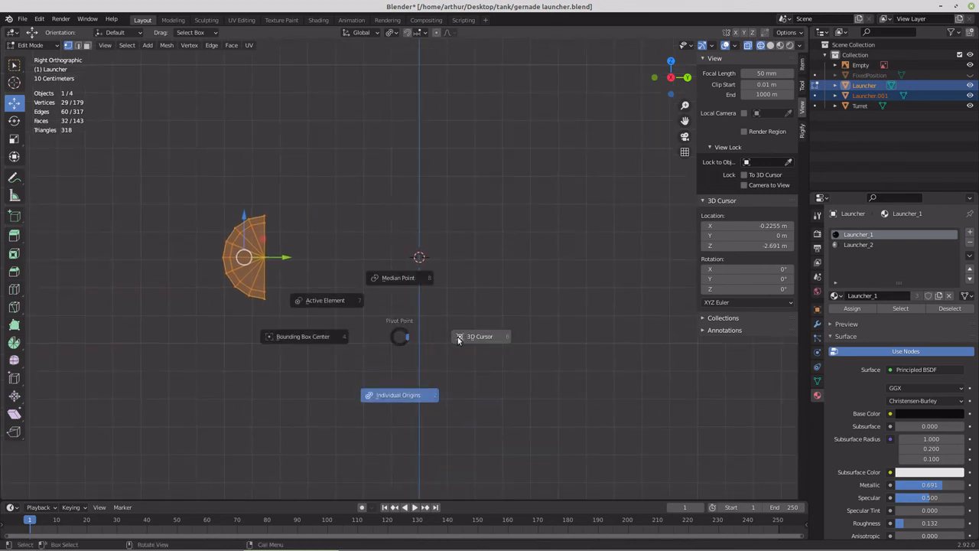
click(481, 338)
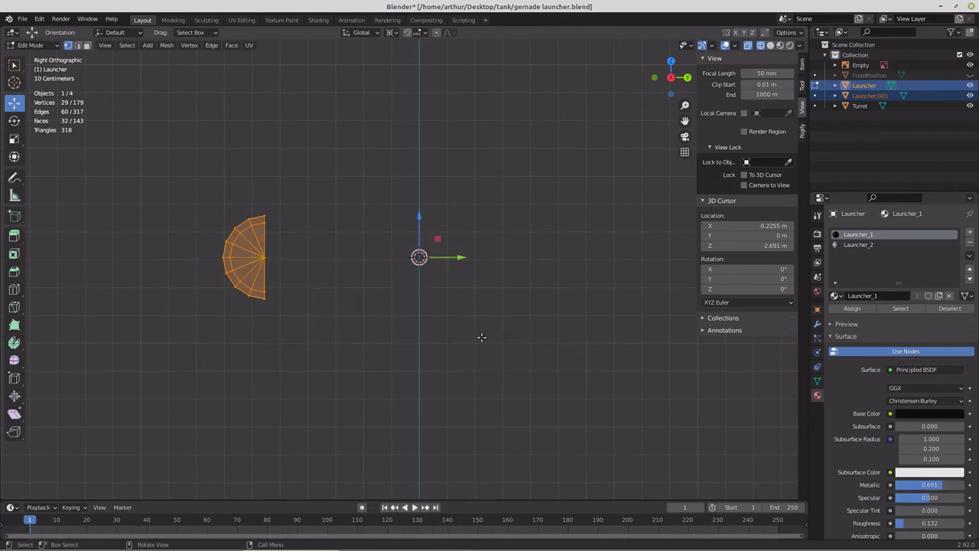
key(shift+d)
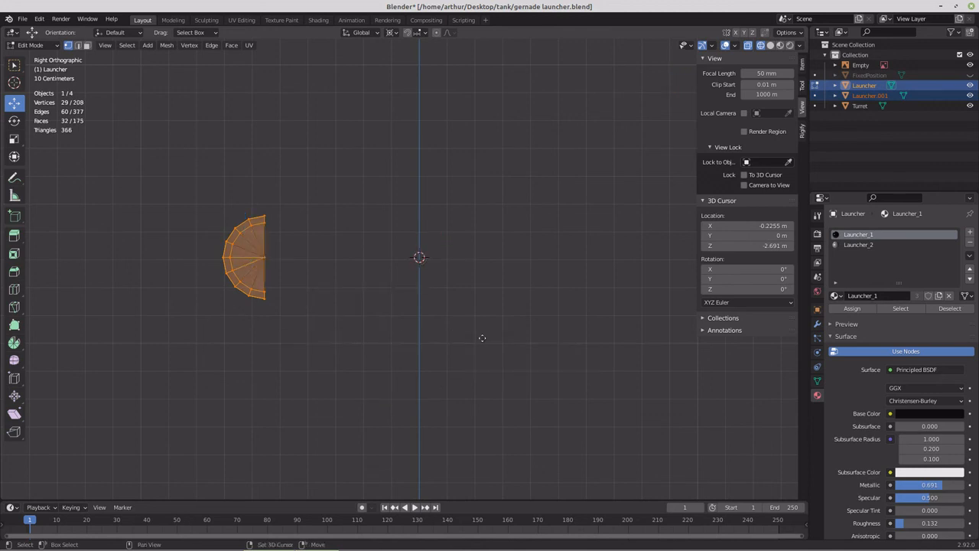
right_click(481, 337)
text(r)
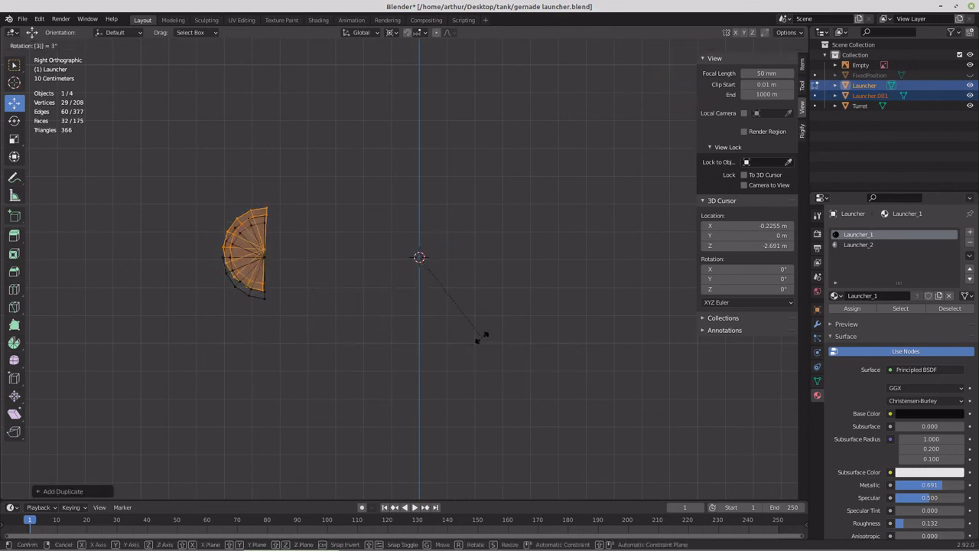
text(30)
key(Return)
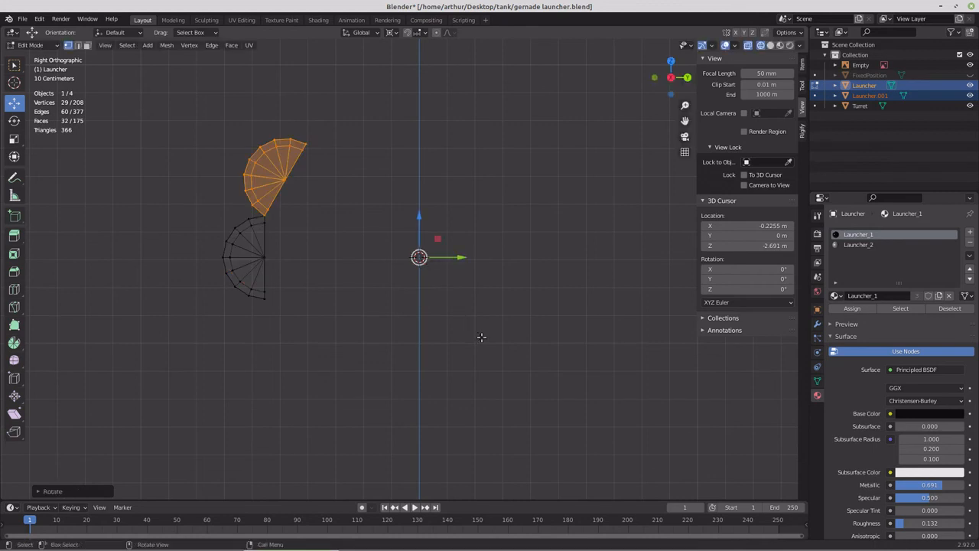
Step: Duplicate both half-cylinder shells and rotate the copies 60° around the 3D cursor
drag(150, 99, 339, 322)
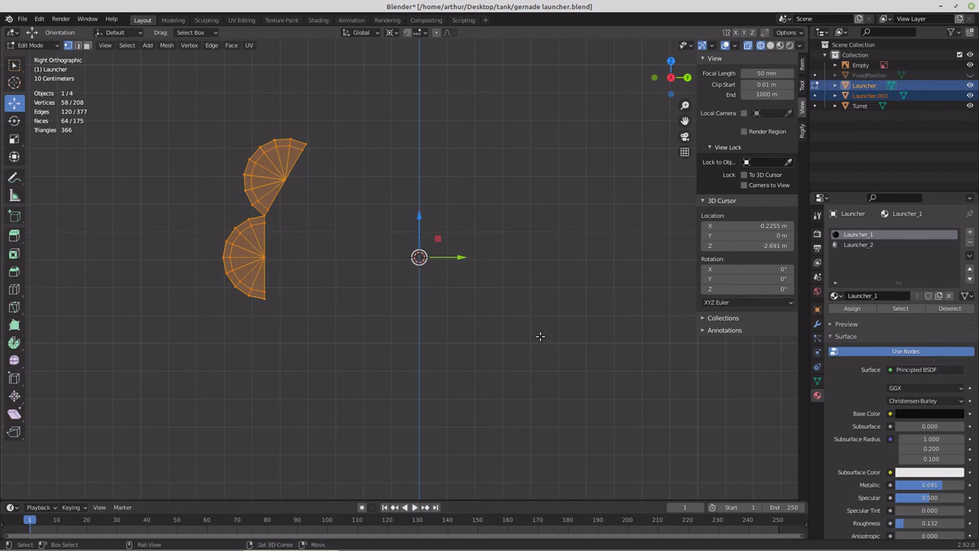
key(shift+d)
right_click(541, 336)
text(r)
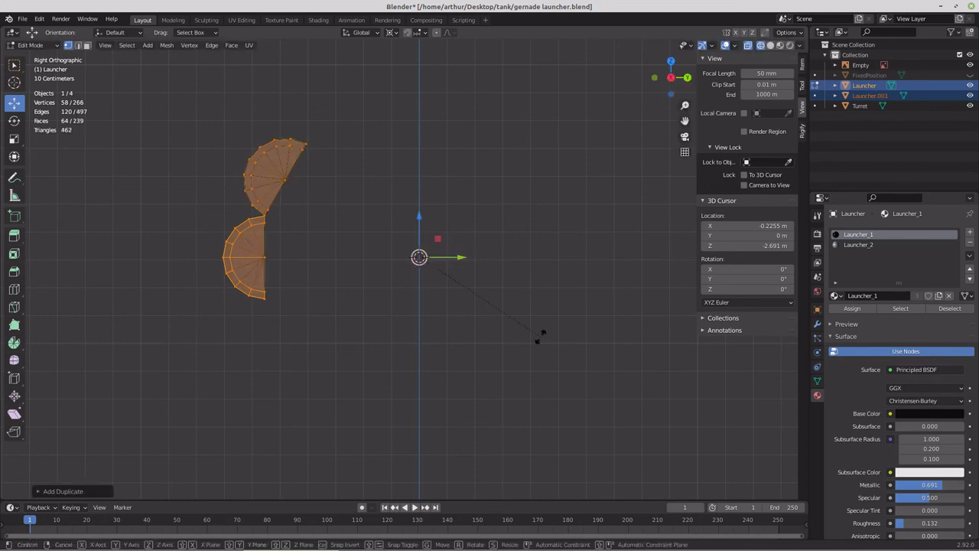
text(60)
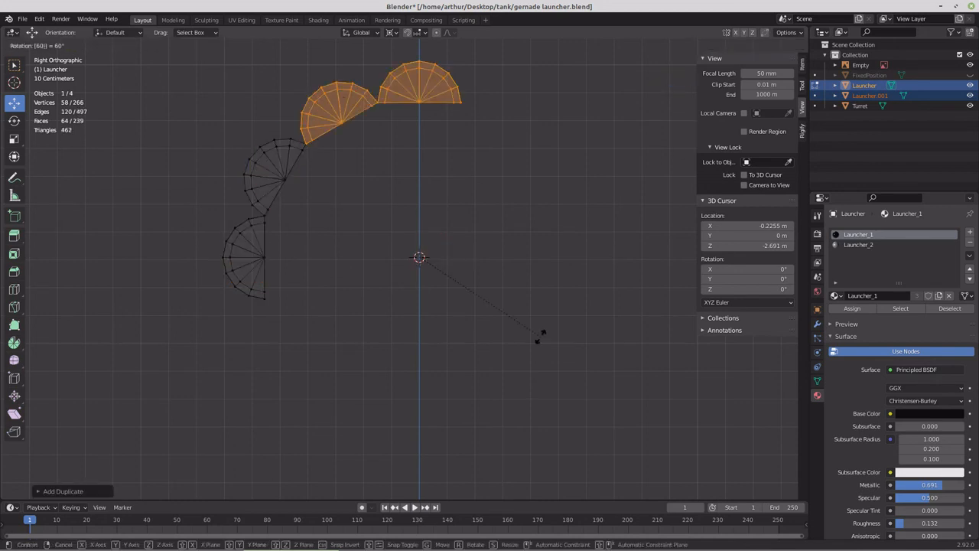
key(Return)
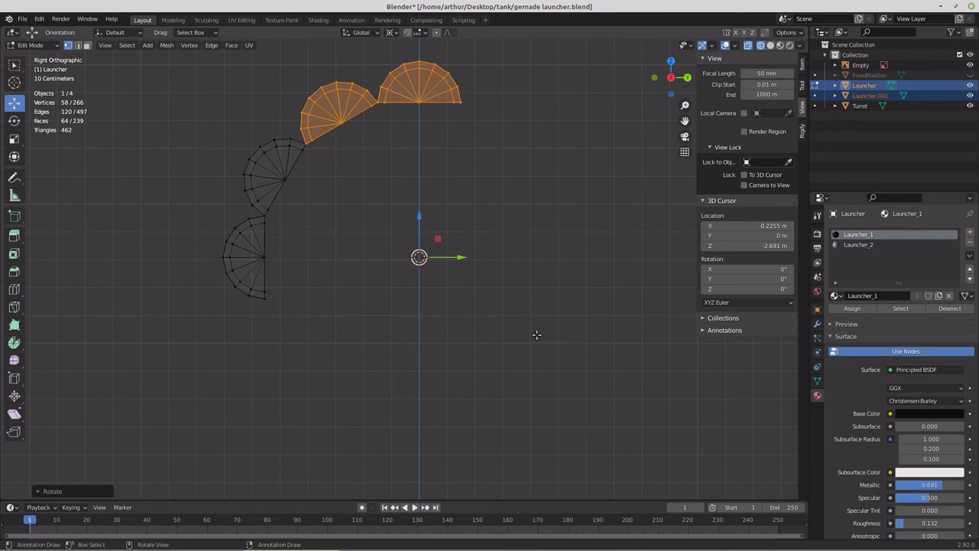
Step: Duplicate the four shells and rotate the copies around the 3D cursor by 90° and a further 30°
drag(169, 56, 502, 324)
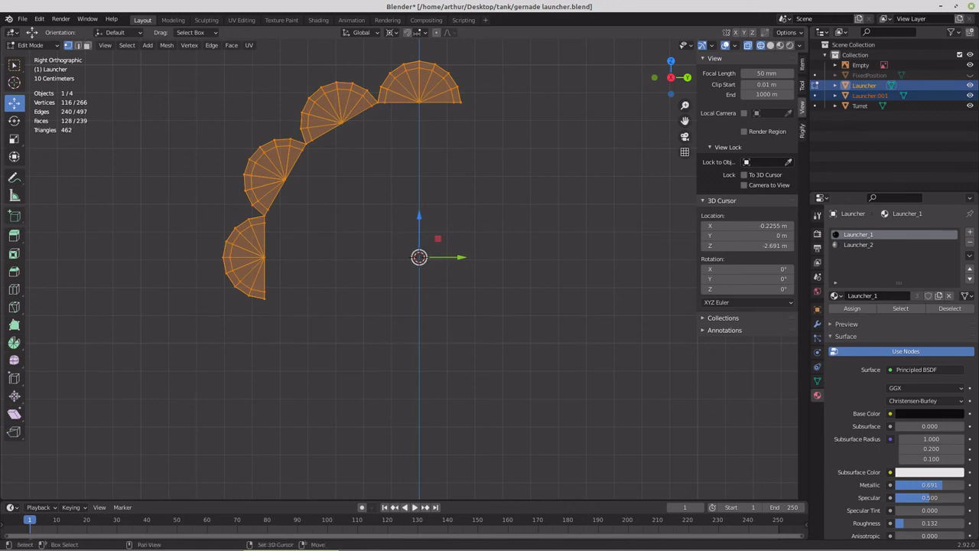
key(shift+d)
text(r)
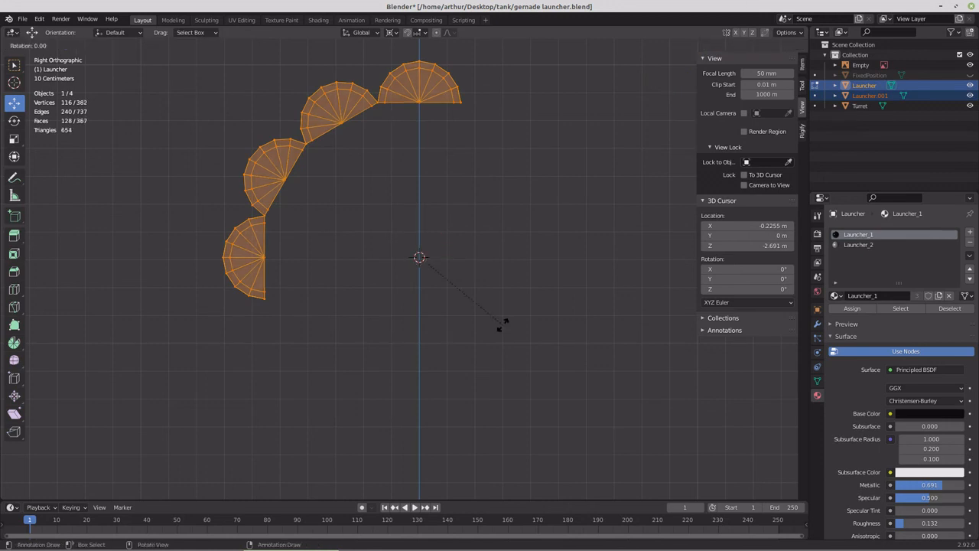
text(90)
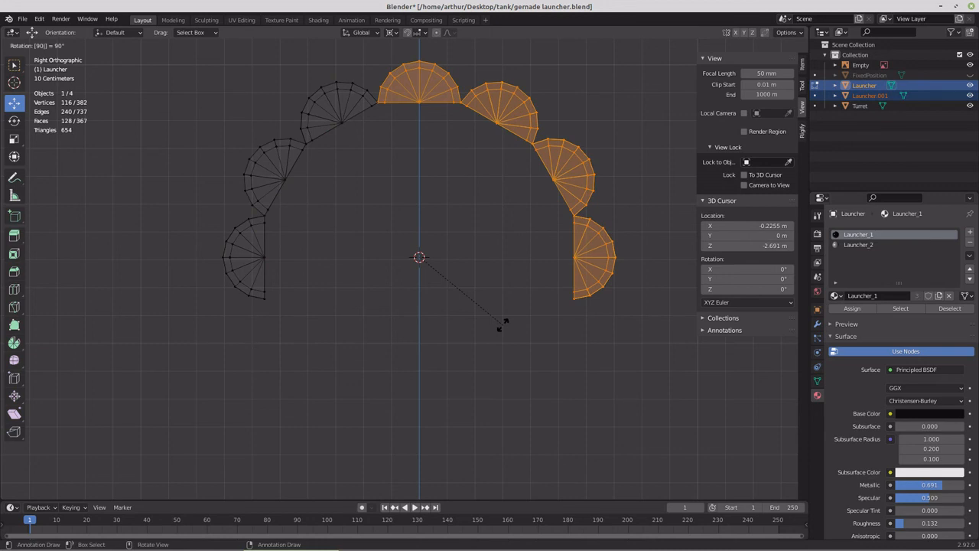
key(Return)
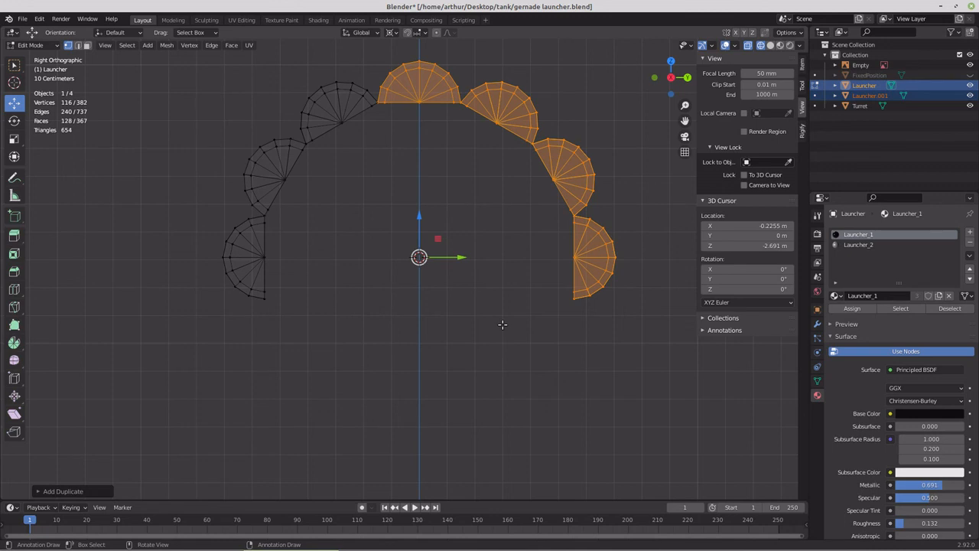
text(r30)
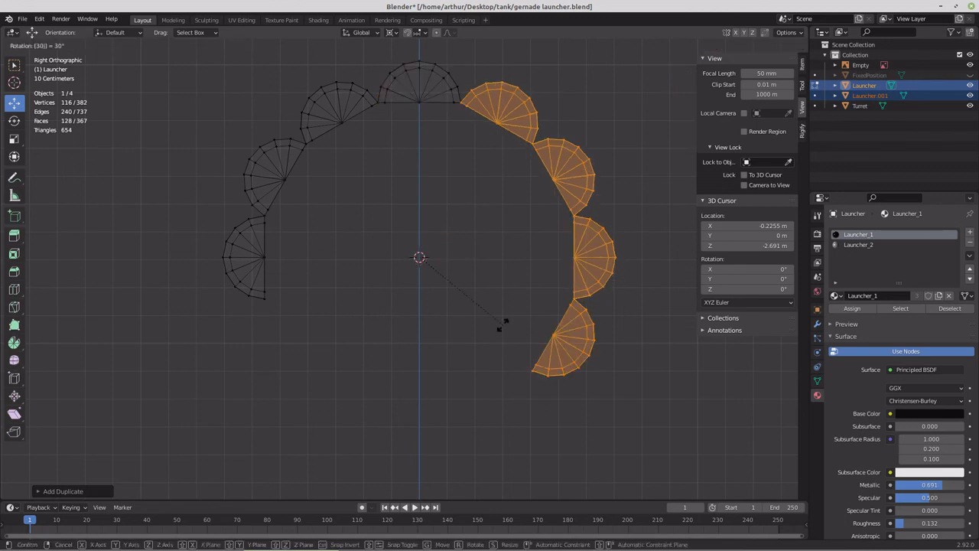
key(Return)
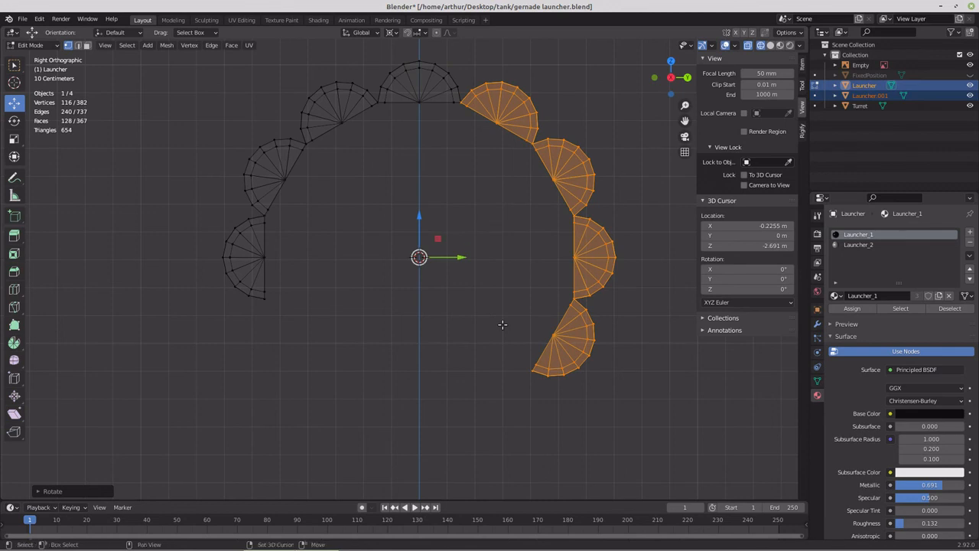
Step: Duplicate the four selected shells and rotate the copies 120° around the 3D cursor to close the ring
key(shift+d)
text(r120)
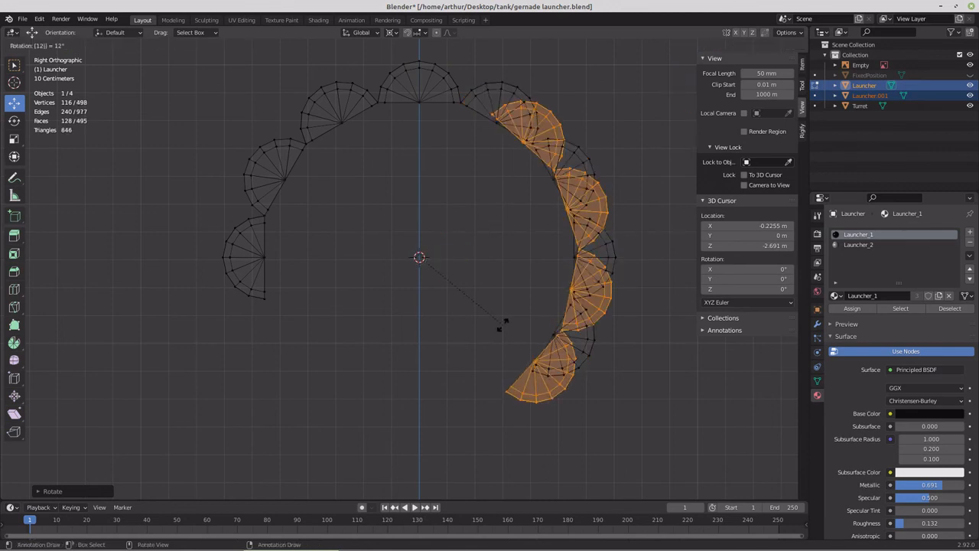
key(Return)
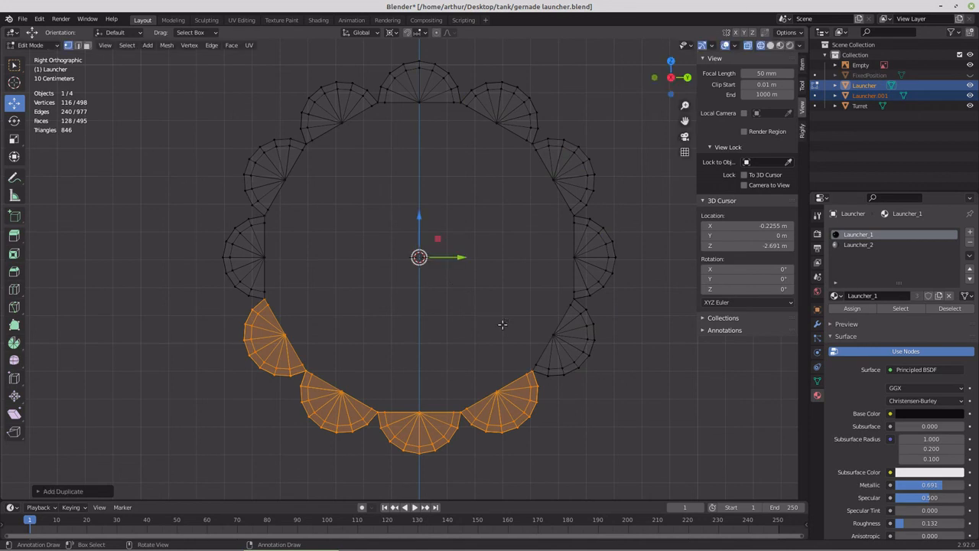
Step: Select the entire ring of grenade shells and merge its overlapping vertices by distance
scroll(501, 324, down, 2)
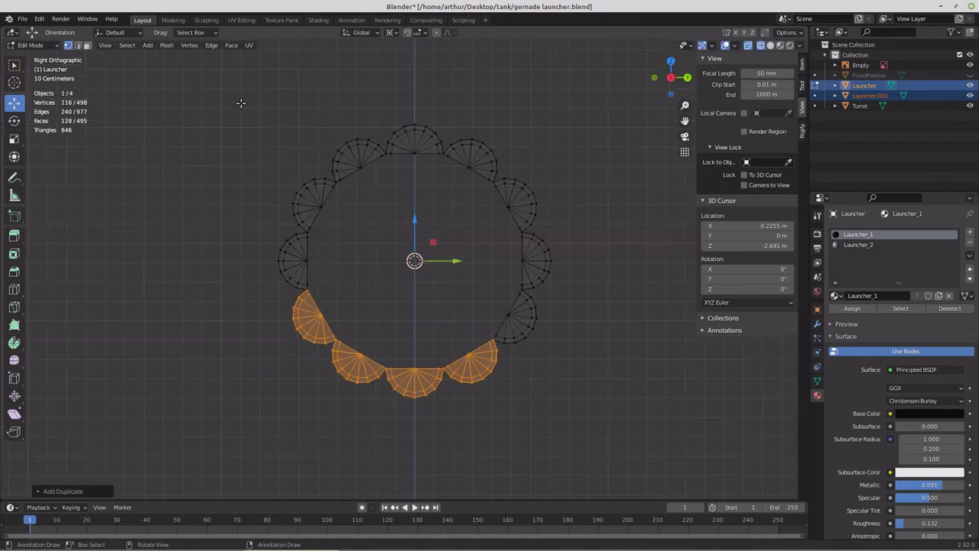
drag(237, 98, 585, 418)
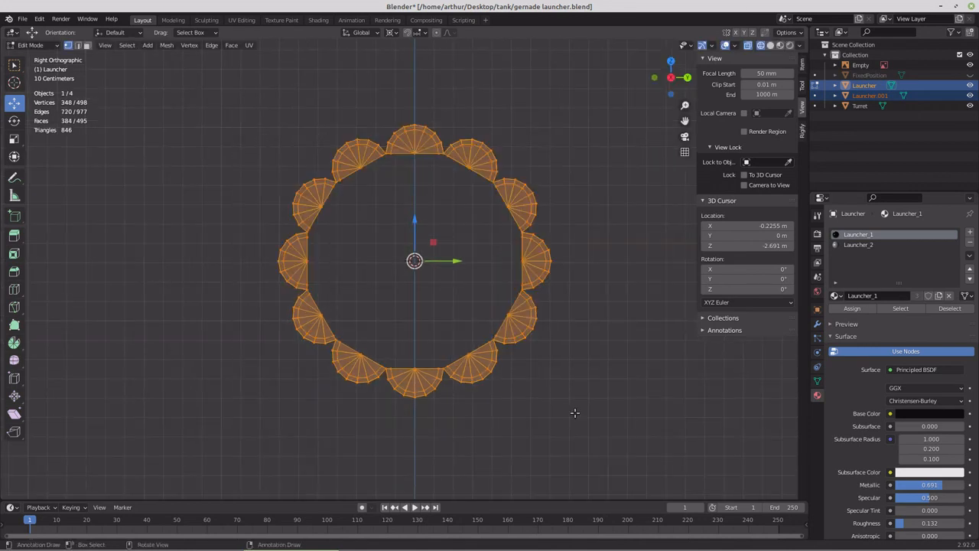
key(m)
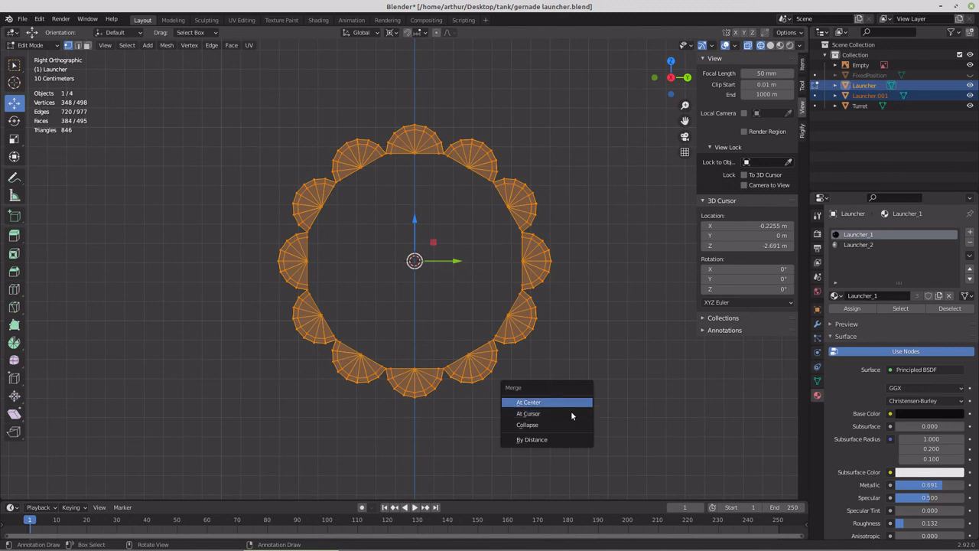
click(571, 439)
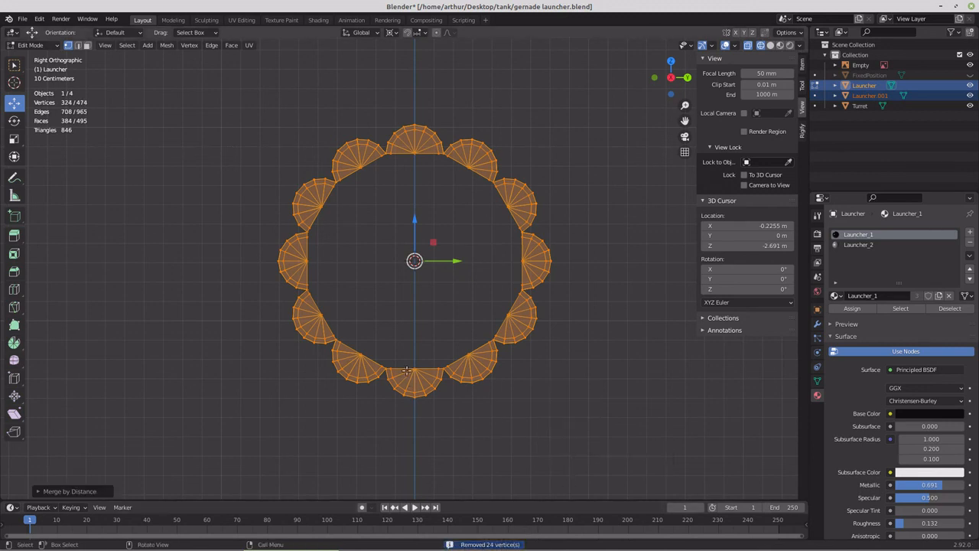
Step: Assign the Launcher_2 material to the selected shell ring and clear the selection
scroll(461, 333, down, 2)
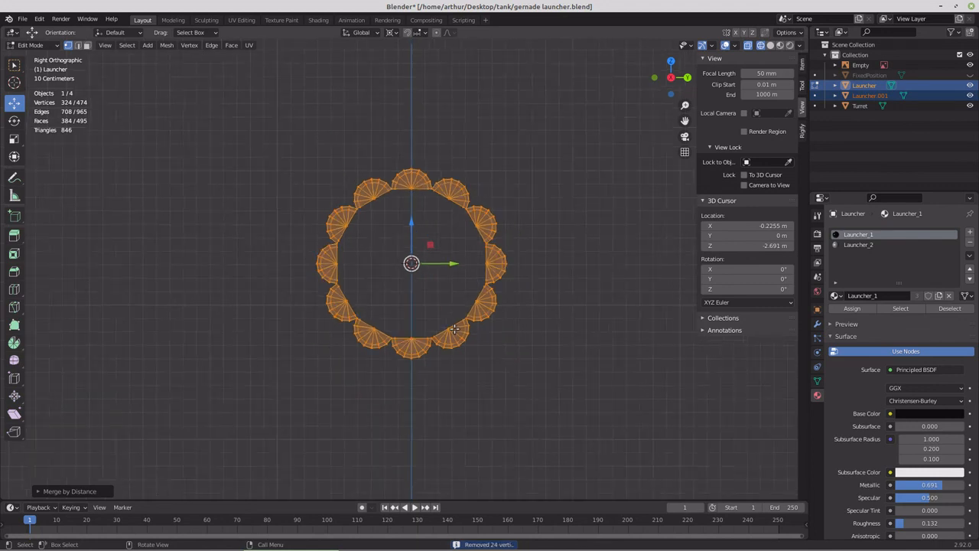
scroll(455, 329, down, 3)
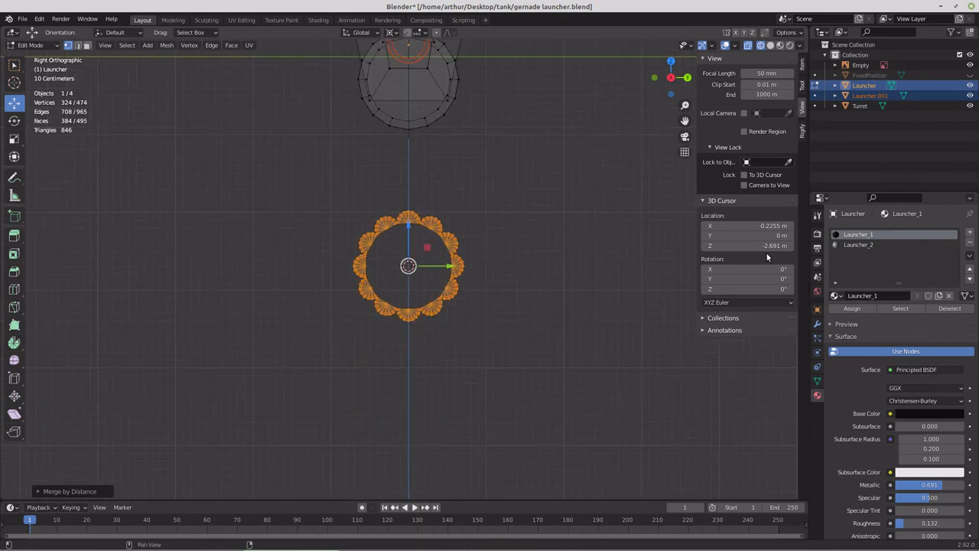
click(855, 246)
click(852, 308)
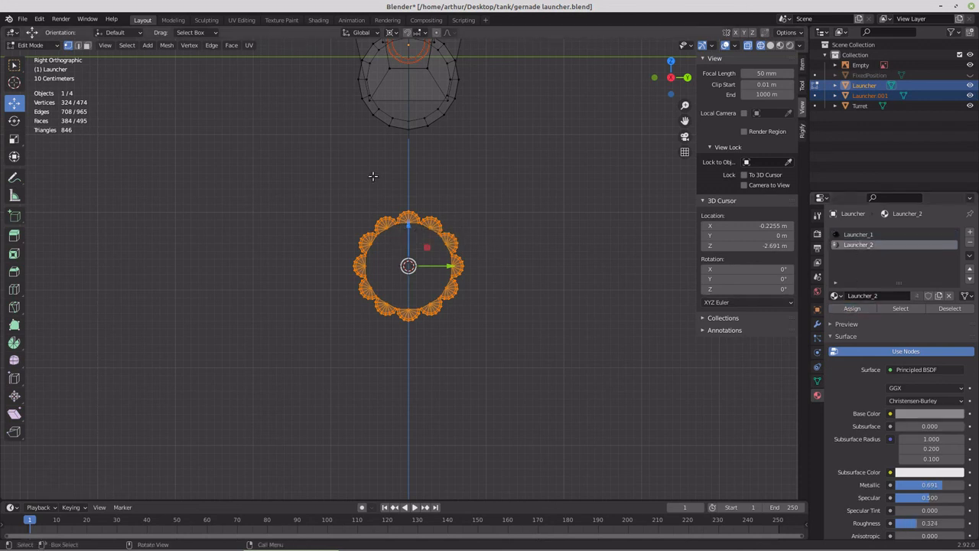
key(alt+a)
Step: Switch to face selection and hide the Empty reference image
middle_drag(324, 146, 284, 149)
click(87, 45)
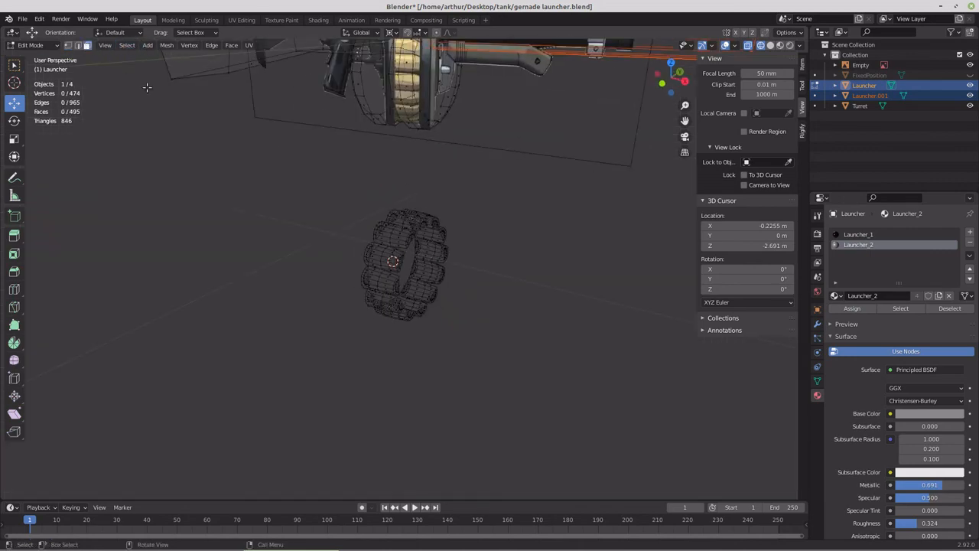
middle_drag(184, 106, 185, 258)
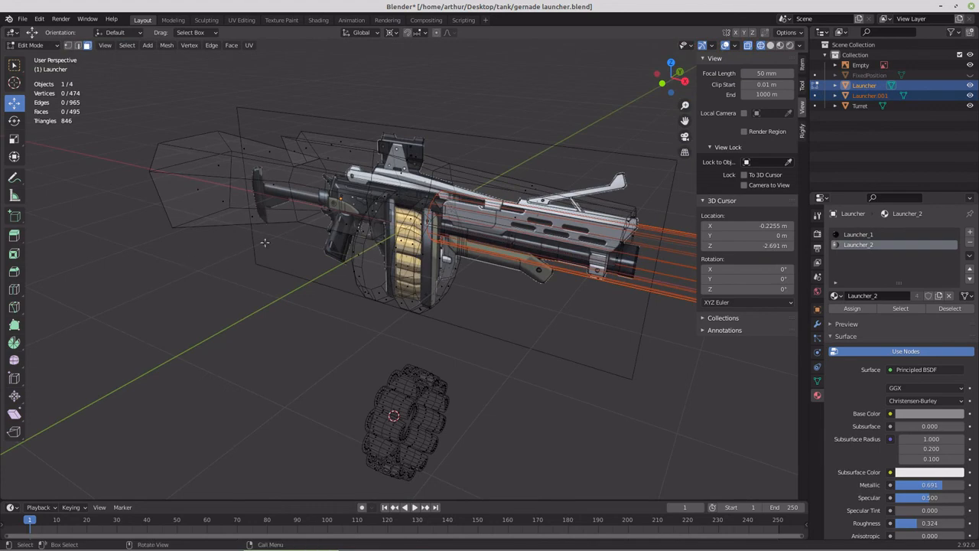
click(970, 65)
scroll(468, 236, up, 4)
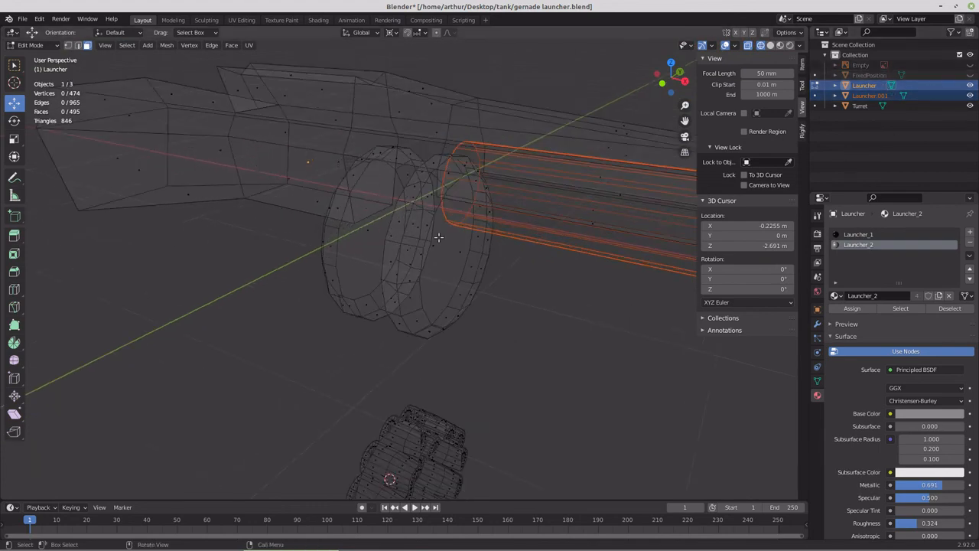
Step: With X-ray off, delete the two inner faces of the drum's end plates that face each other
click(751, 47)
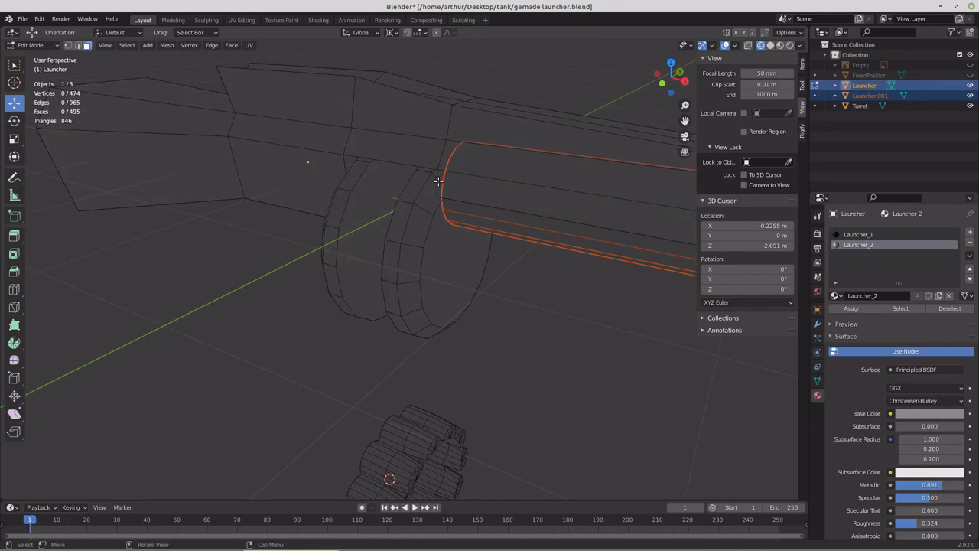
click(383, 239)
key(alt+z)
middle_drag(383, 239, 449, 237)
shift+click(499, 205)
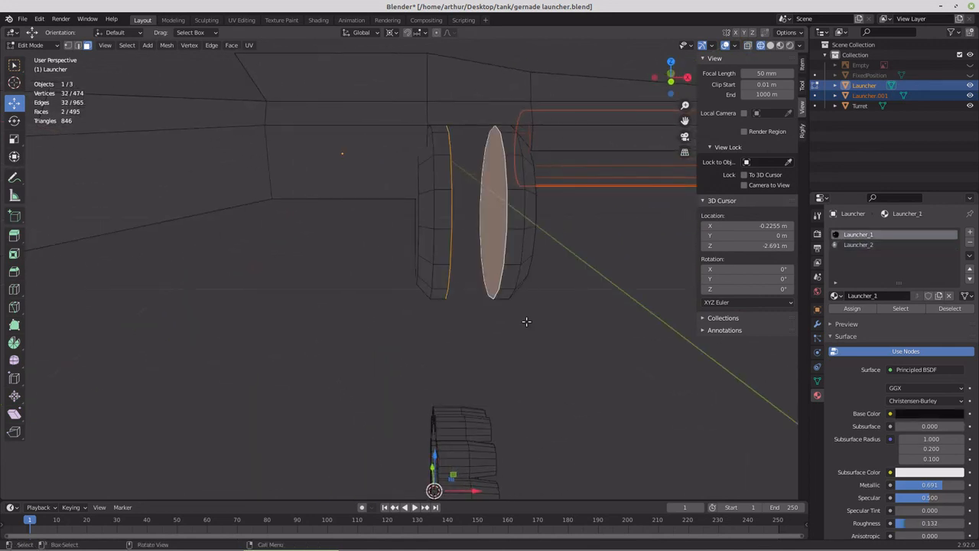
key(x)
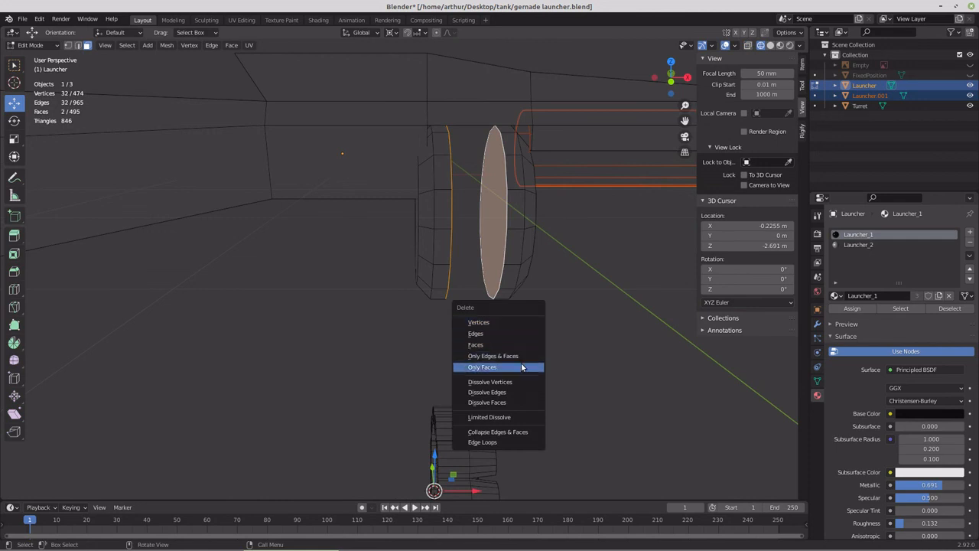
click(520, 345)
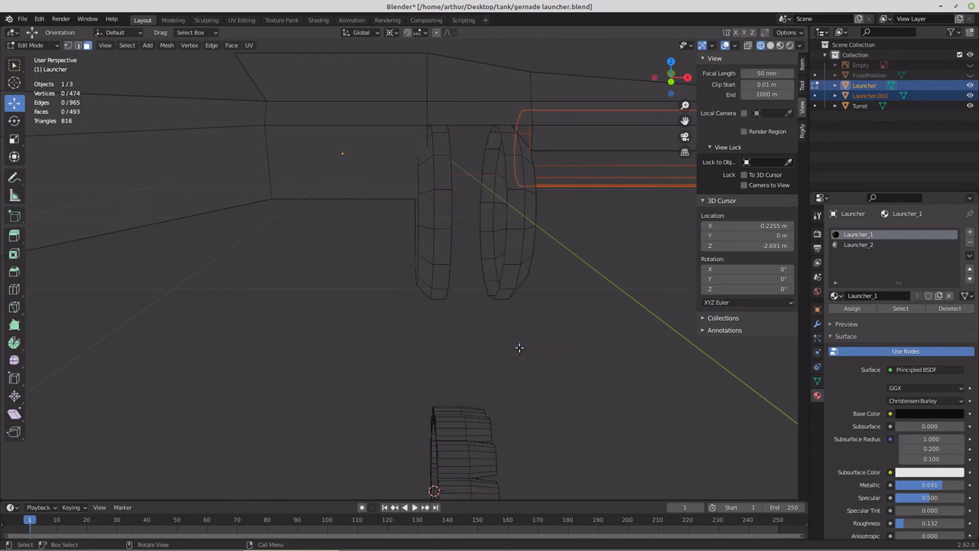
Step: Select the shell ring through X-ray and move it up 2.4 m along Z between the drum's end plates
scroll(520, 350, down, 2)
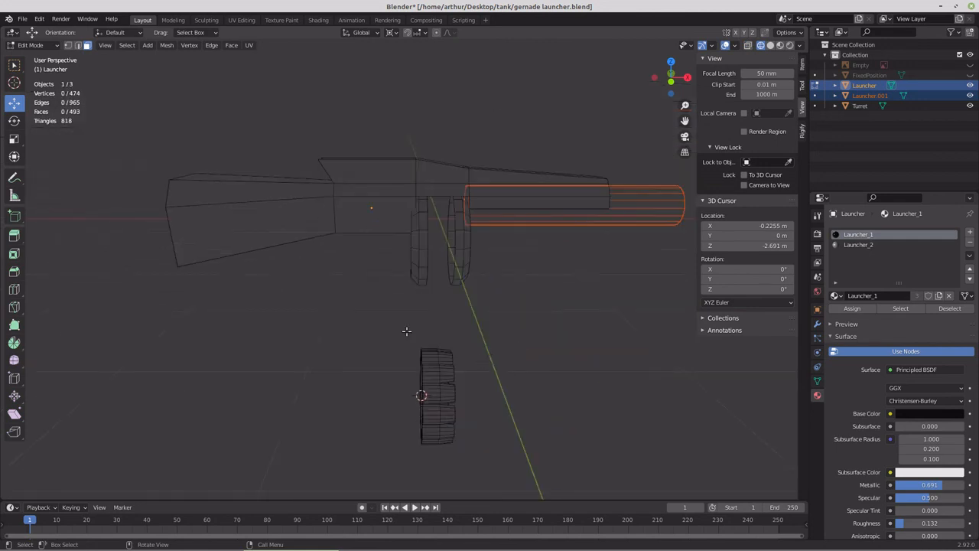
click(750, 48)
drag(387, 333, 511, 468)
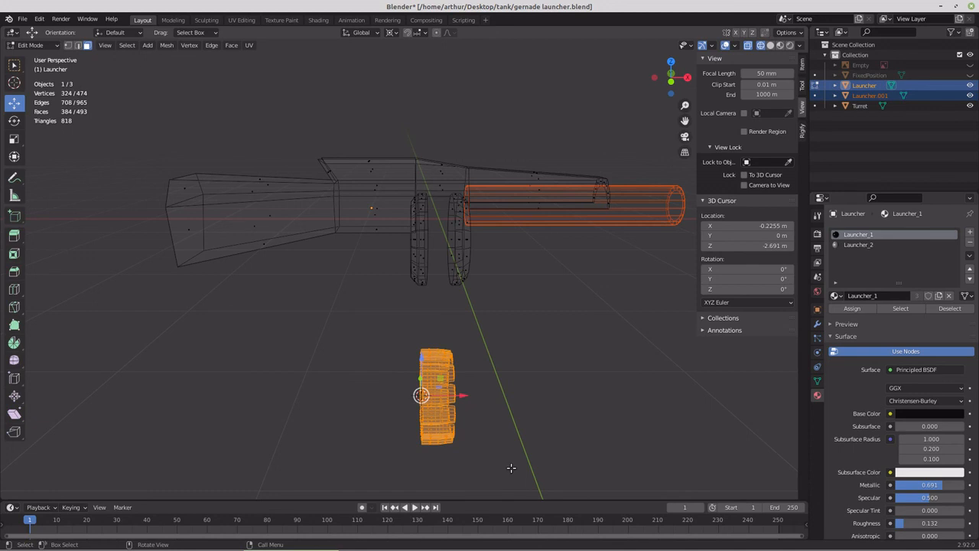
key(KP_1)
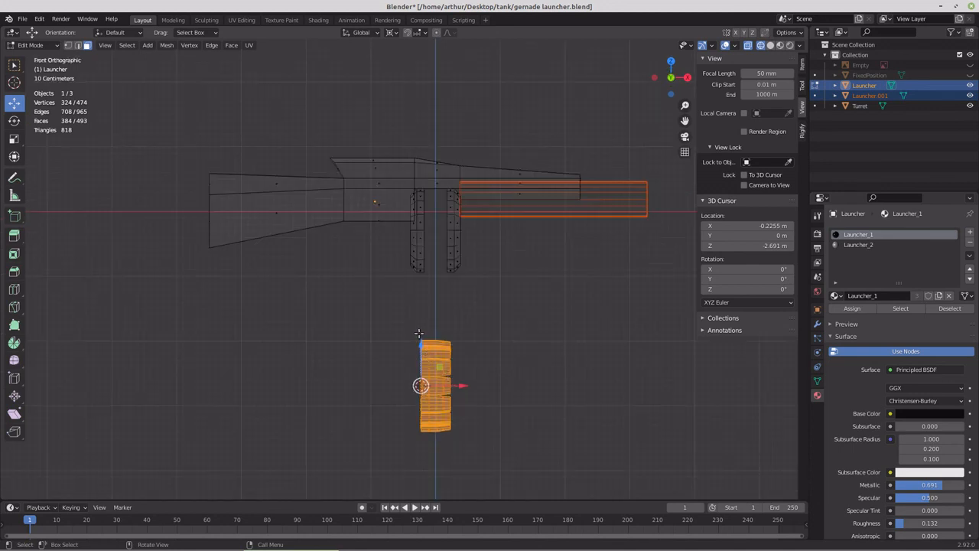
key(g)
key(z)
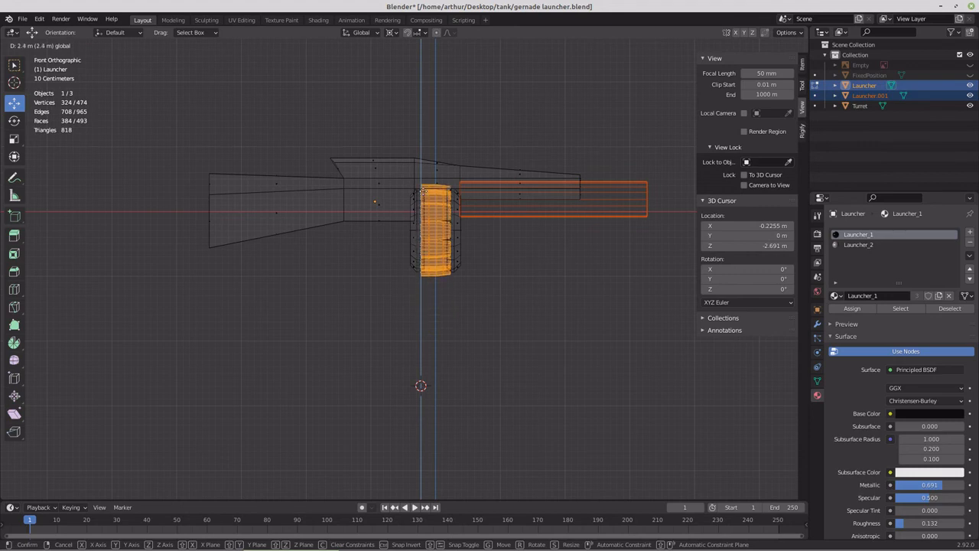
click(424, 191)
Step: Deselect the ring and examine its fit between the end plates from the side, at an angle and from the front
key(KP_3)
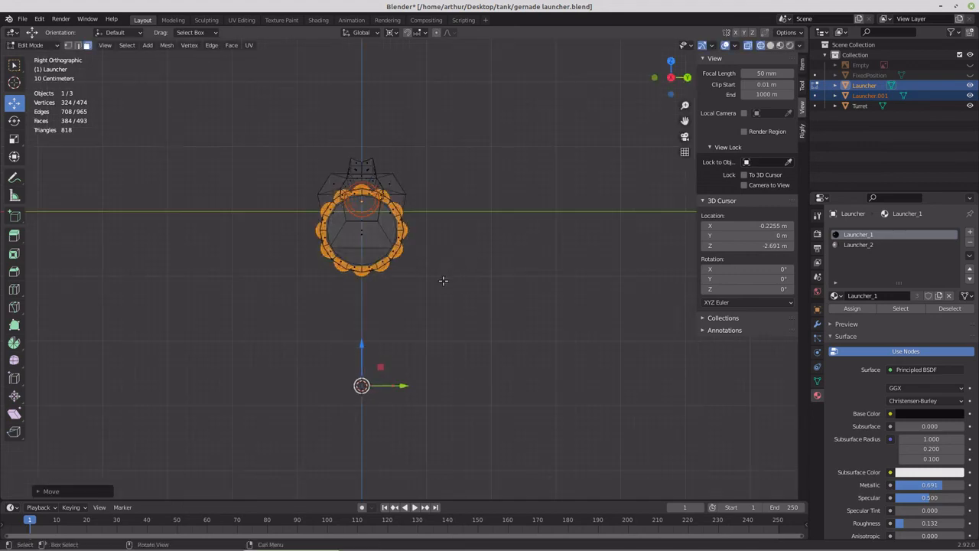
scroll(434, 283, up, 3)
key(alt+a)
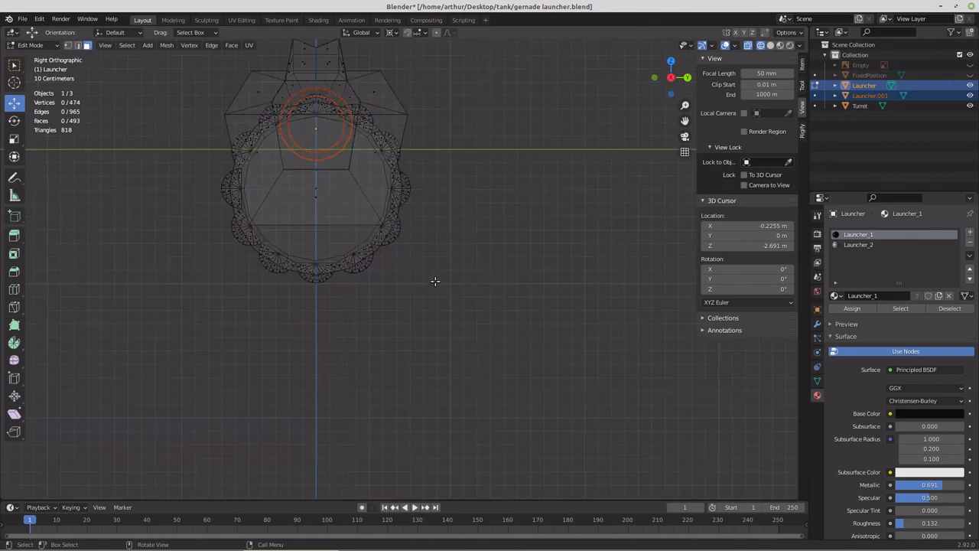
scroll(435, 281, down, 3)
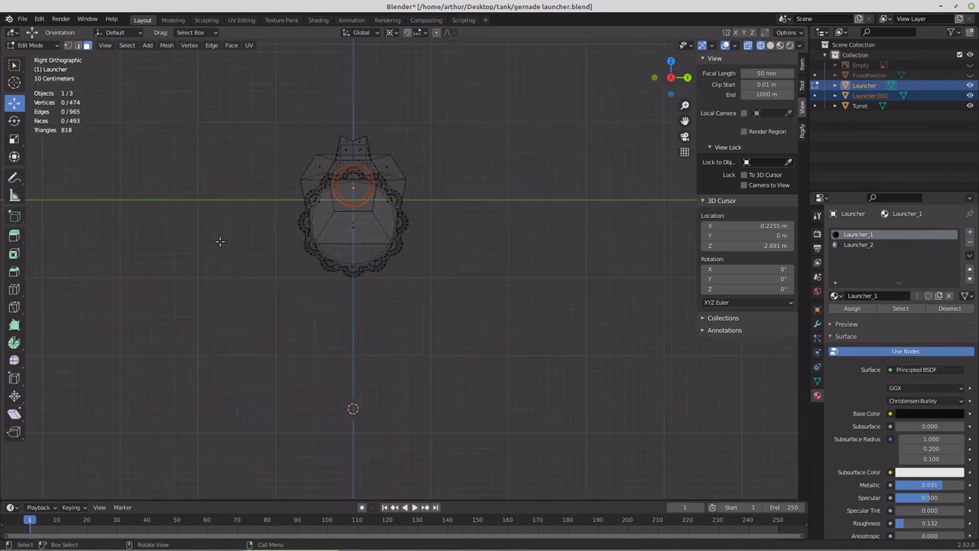
middle_drag(219, 240, 302, 253)
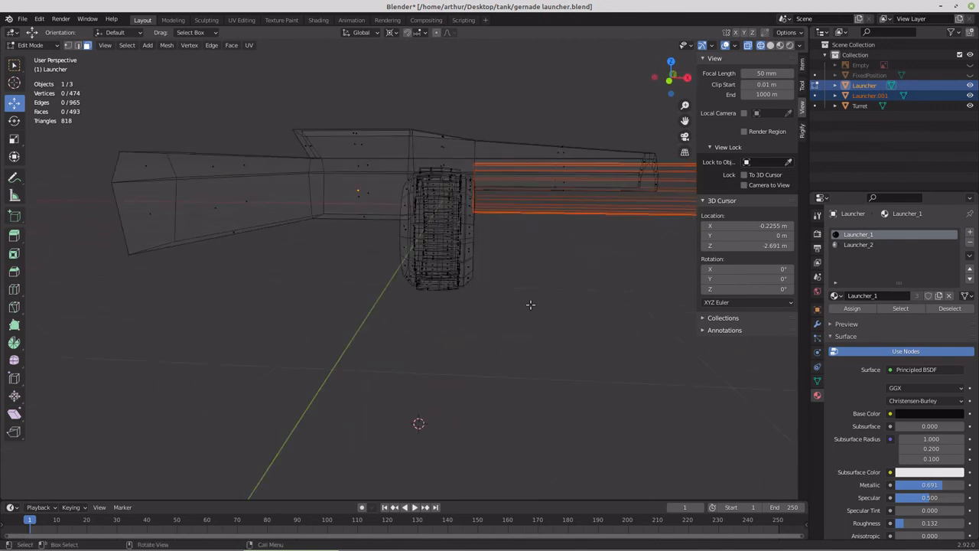
scroll(550, 295, down, 2)
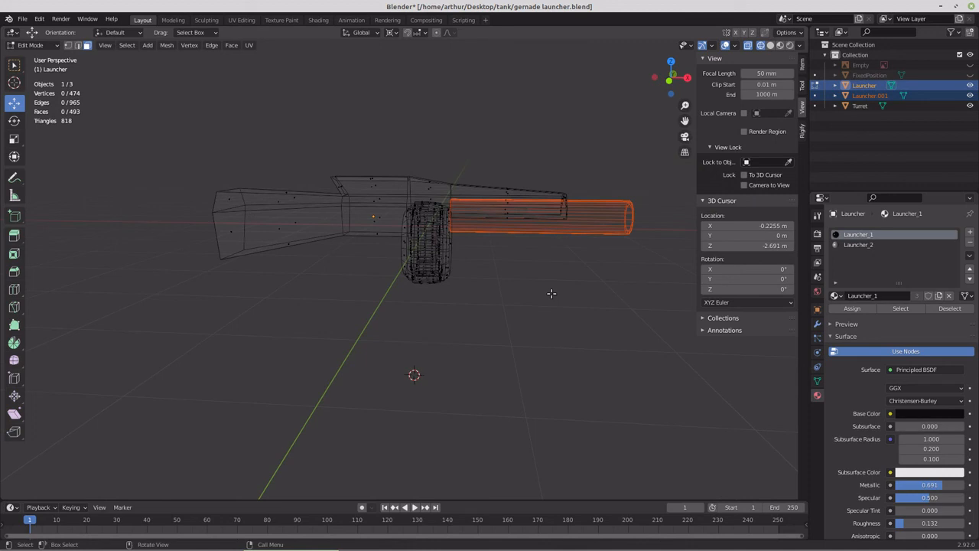
key(KP_1)
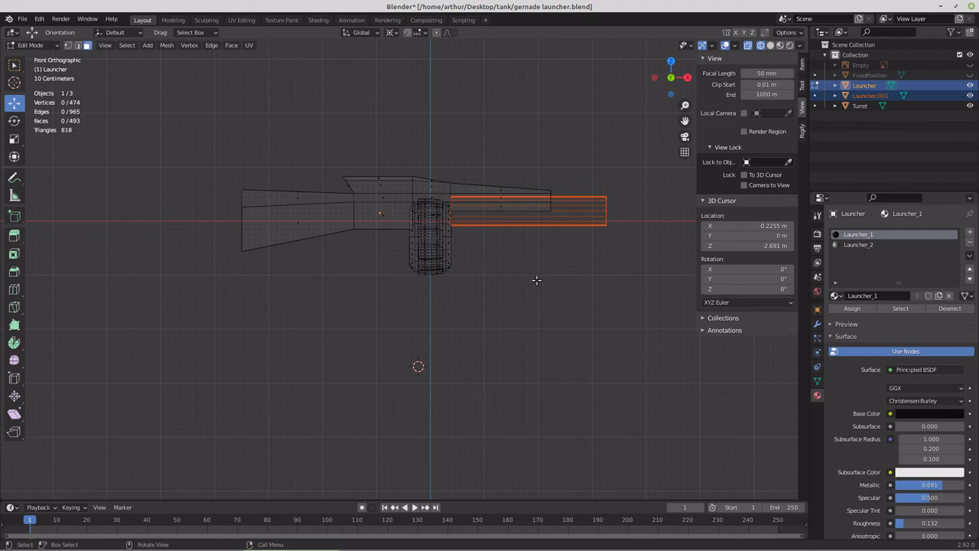
Step: Return to object mode, deselect everything and display the launcher with Material Preview shading
key(Tab)
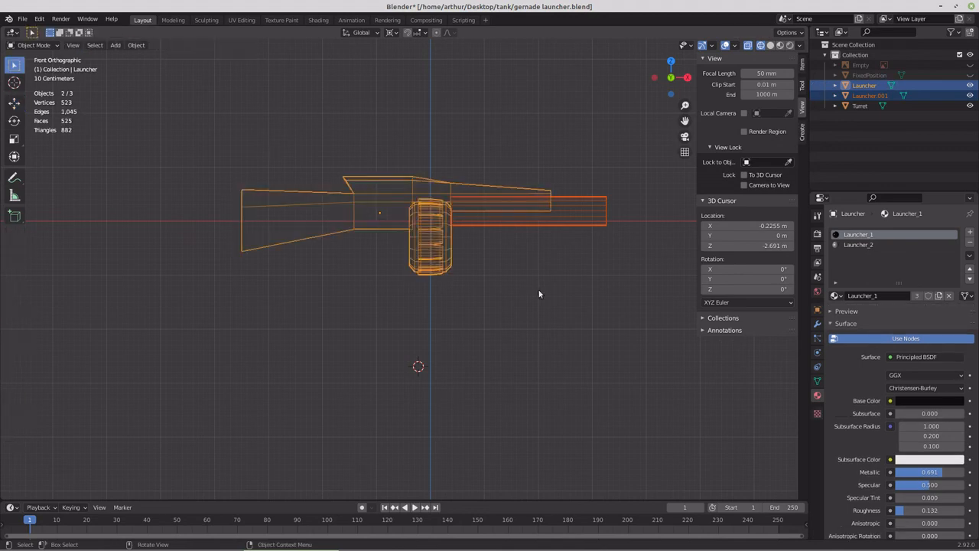
key(alt+a)
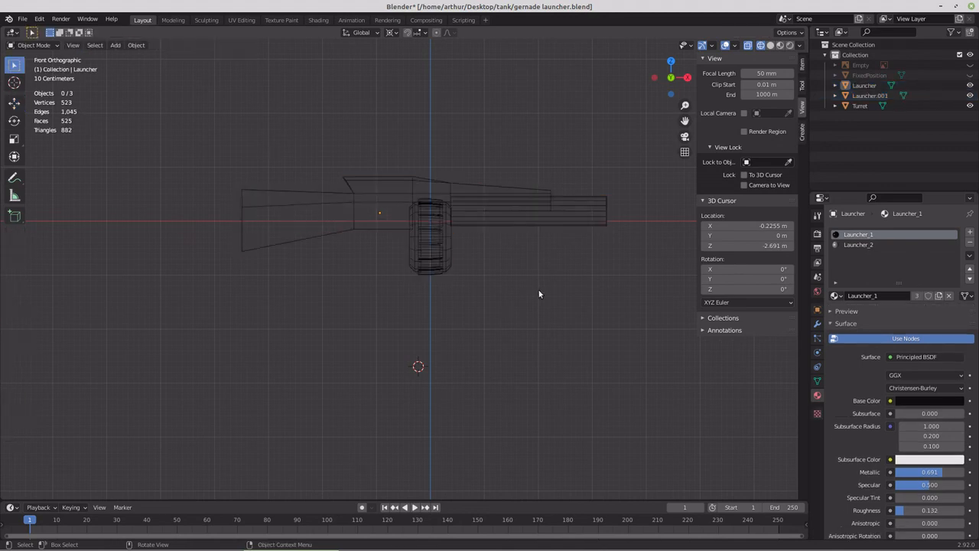
click(780, 45)
middle_drag(494, 257, 457, 248)
scroll(433, 204, up, 5)
scroll(432, 231, down, 5)
Step: Select all faces of the launcher's shell ring in edit mode, shade them smooth, and return to object mode with nothing selected
click(431, 218)
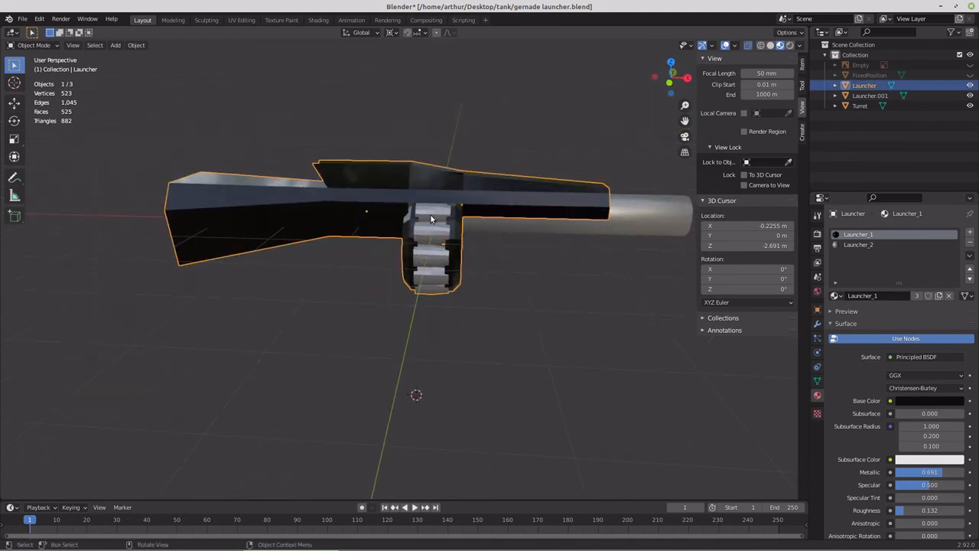
key(Tab)
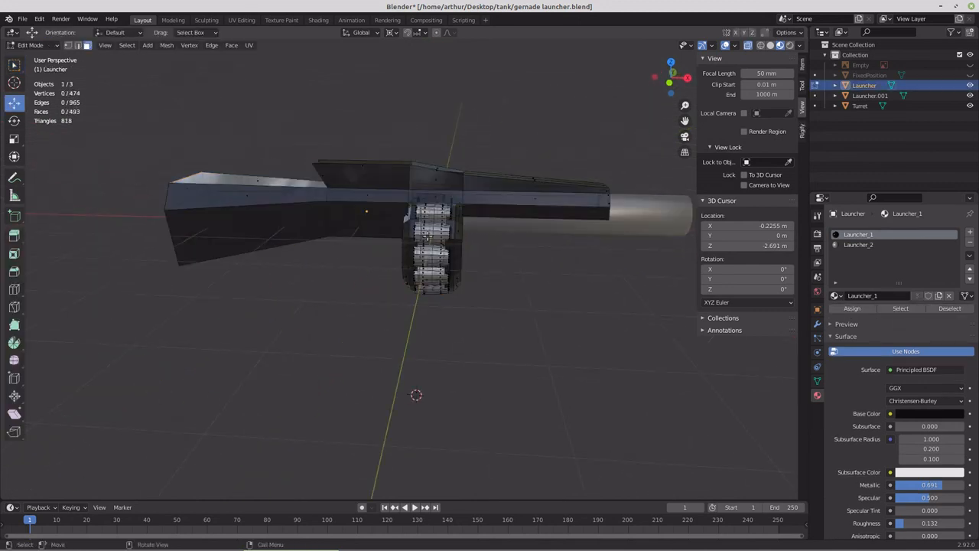
key(KP_1)
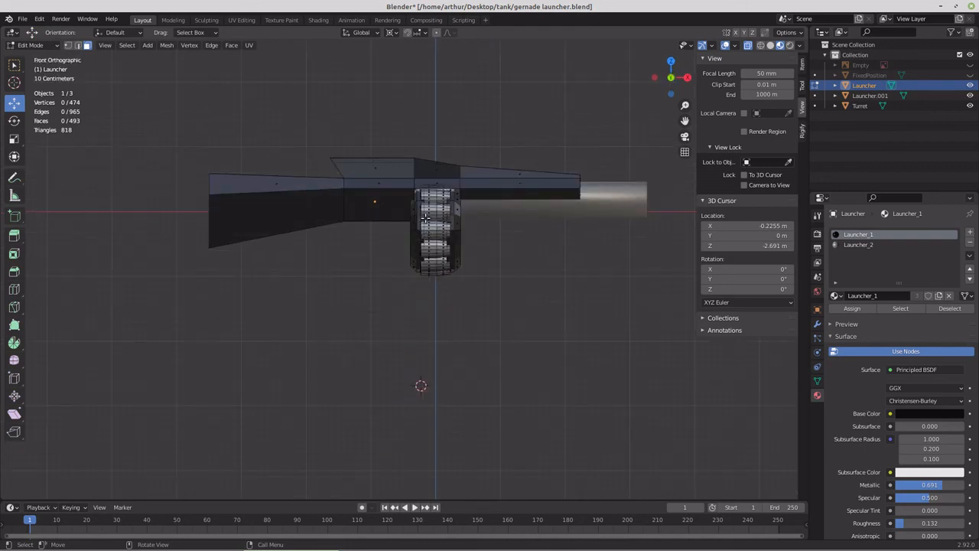
drag(427, 286, 443, 191)
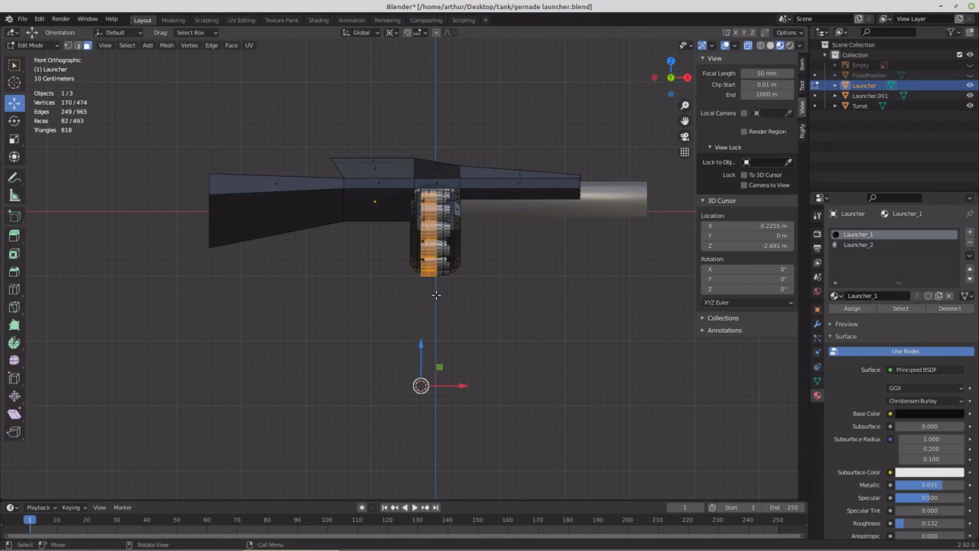
drag(436, 294, 444, 189)
scroll(451, 269, up, 6)
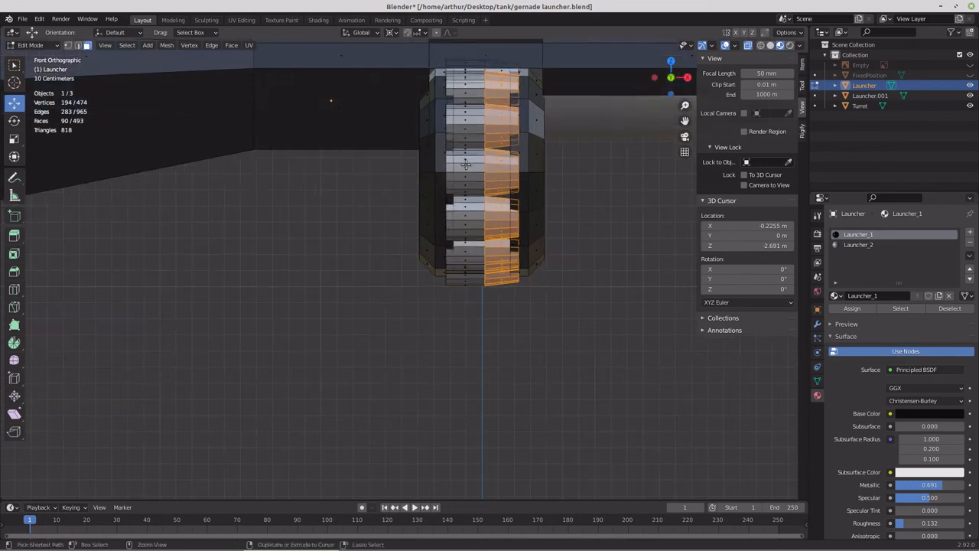
key(ctrl+KP_Add)
key(ctrl+KP_Add)
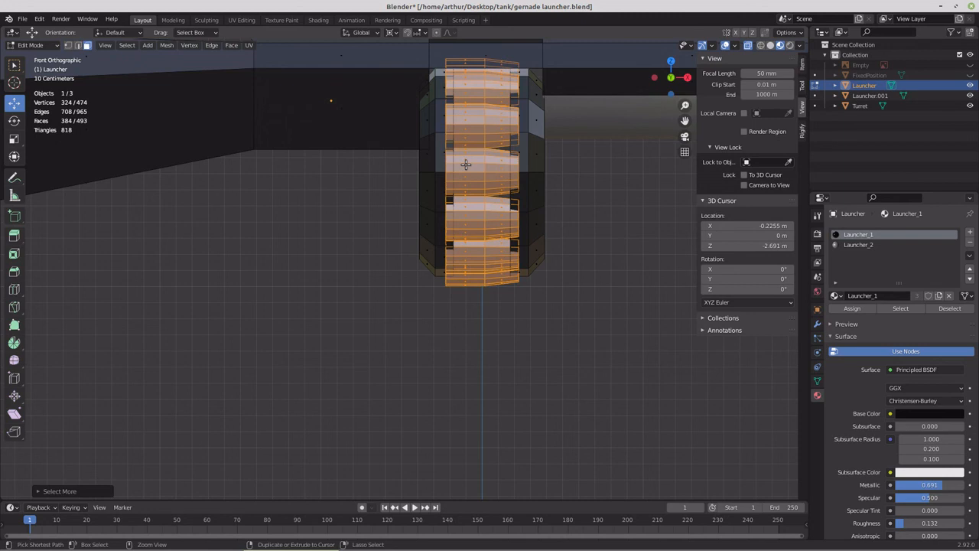
click(167, 46)
mouse_move(211, 222)
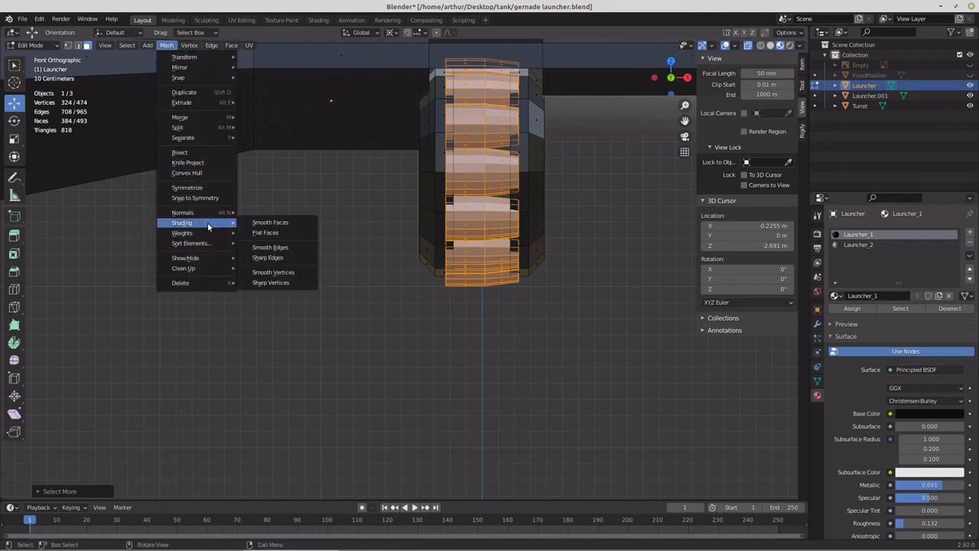
click(253, 222)
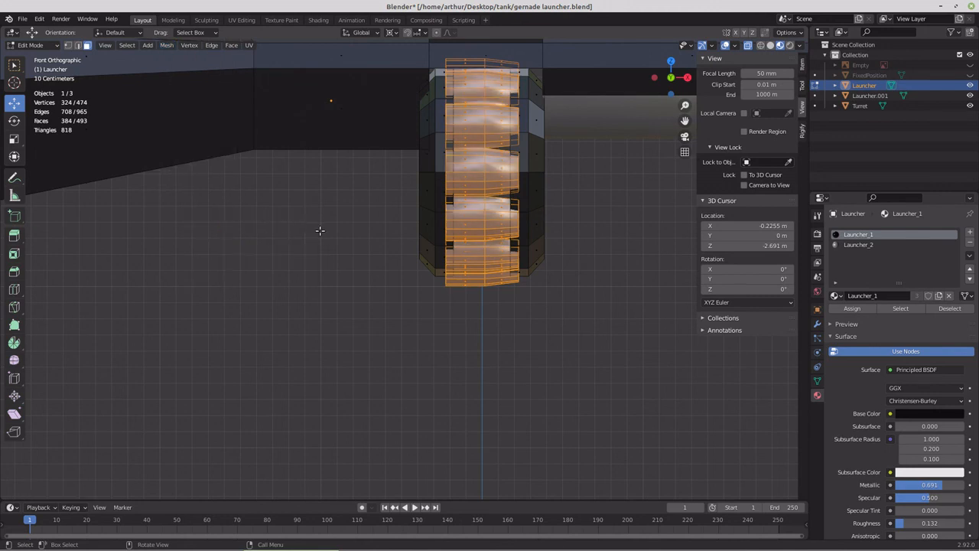
key(Tab)
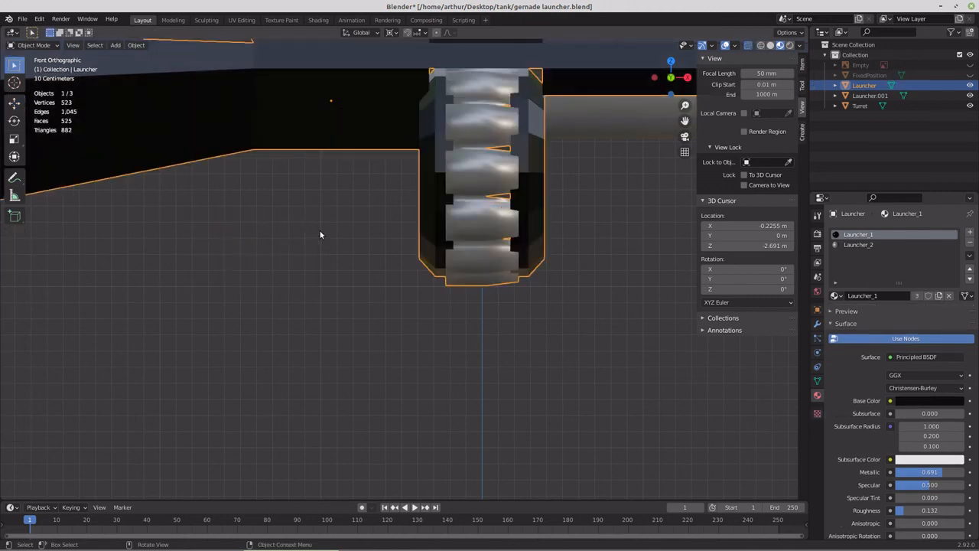
click(319, 229)
scroll(361, 244, down, 2)
middle_drag(361, 244, 412, 250)
scroll(509, 249, down, 4)
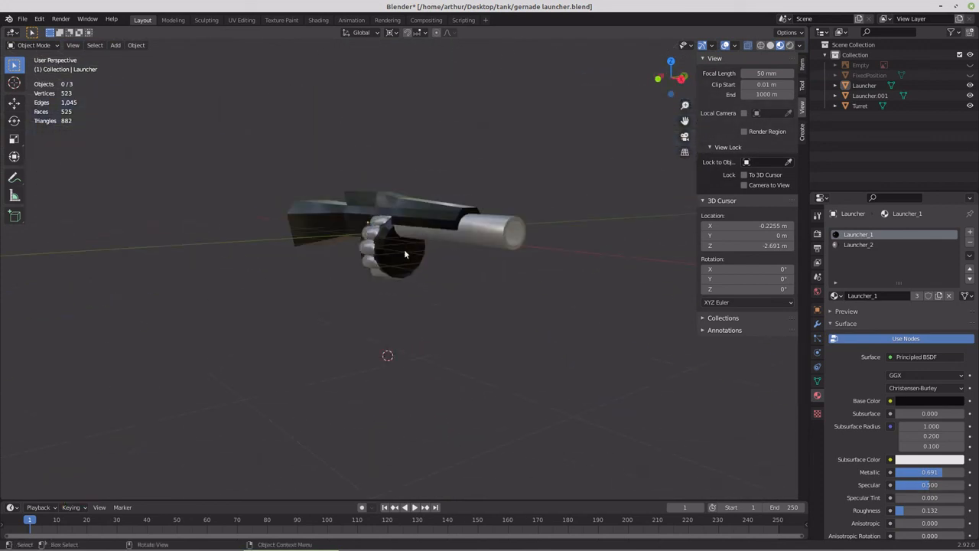